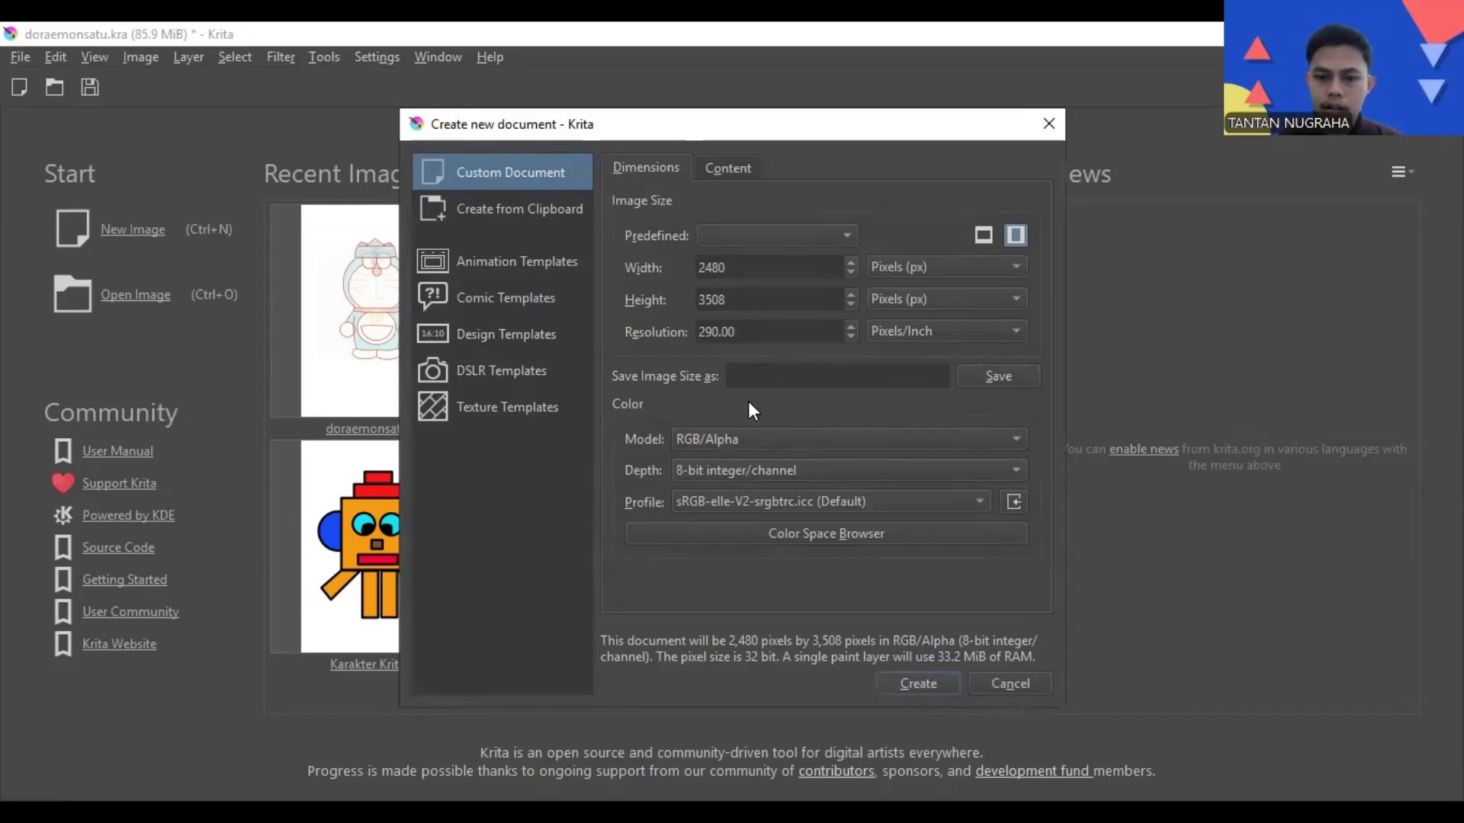
- Create a new portrait document of 2480 by 3508 pixels at 290 pixels per inch in 8-bit RGB/Alpha
left_click(916, 678)
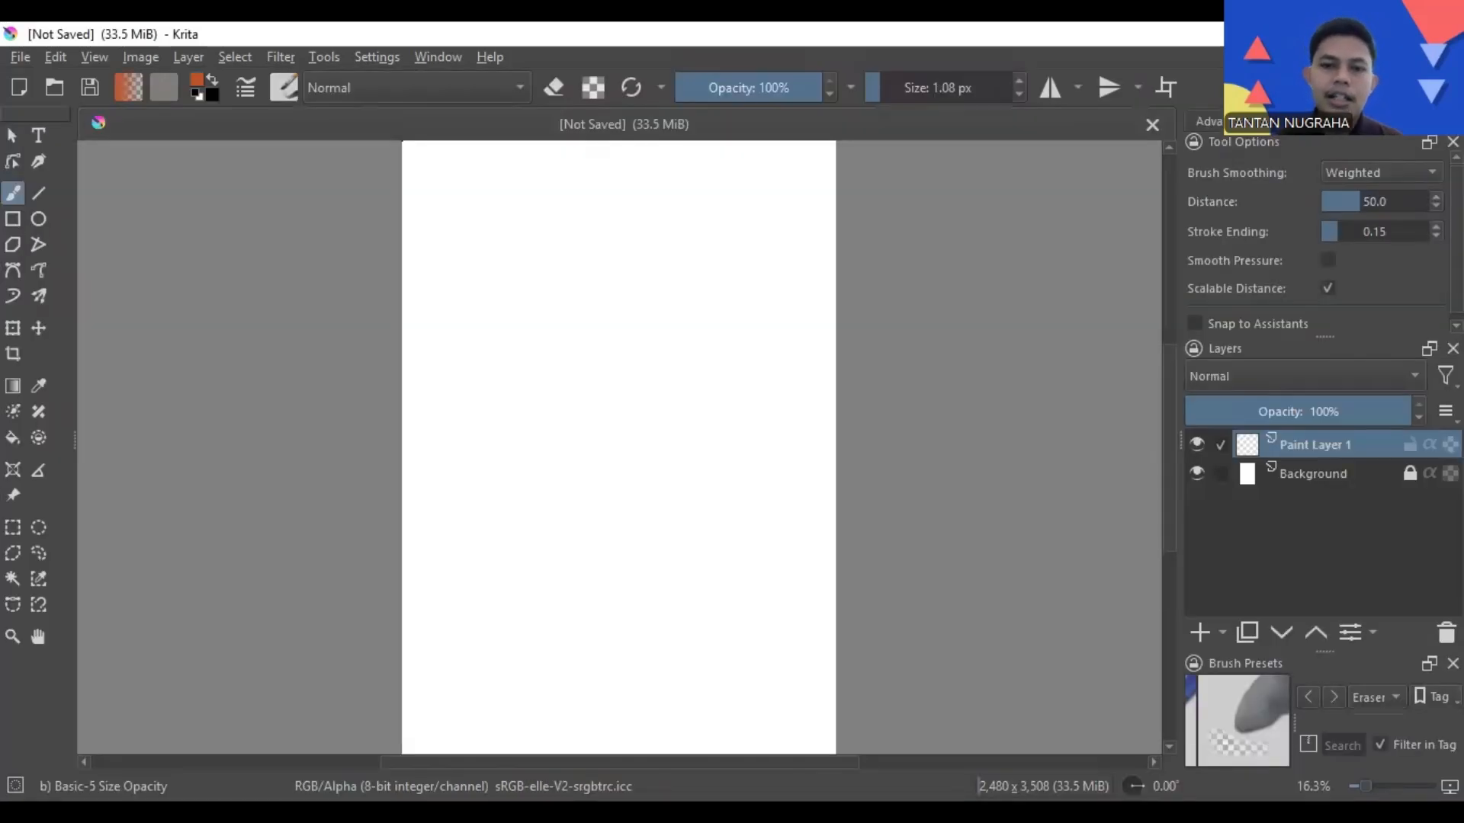
scroll(604, 249, "up", 1)
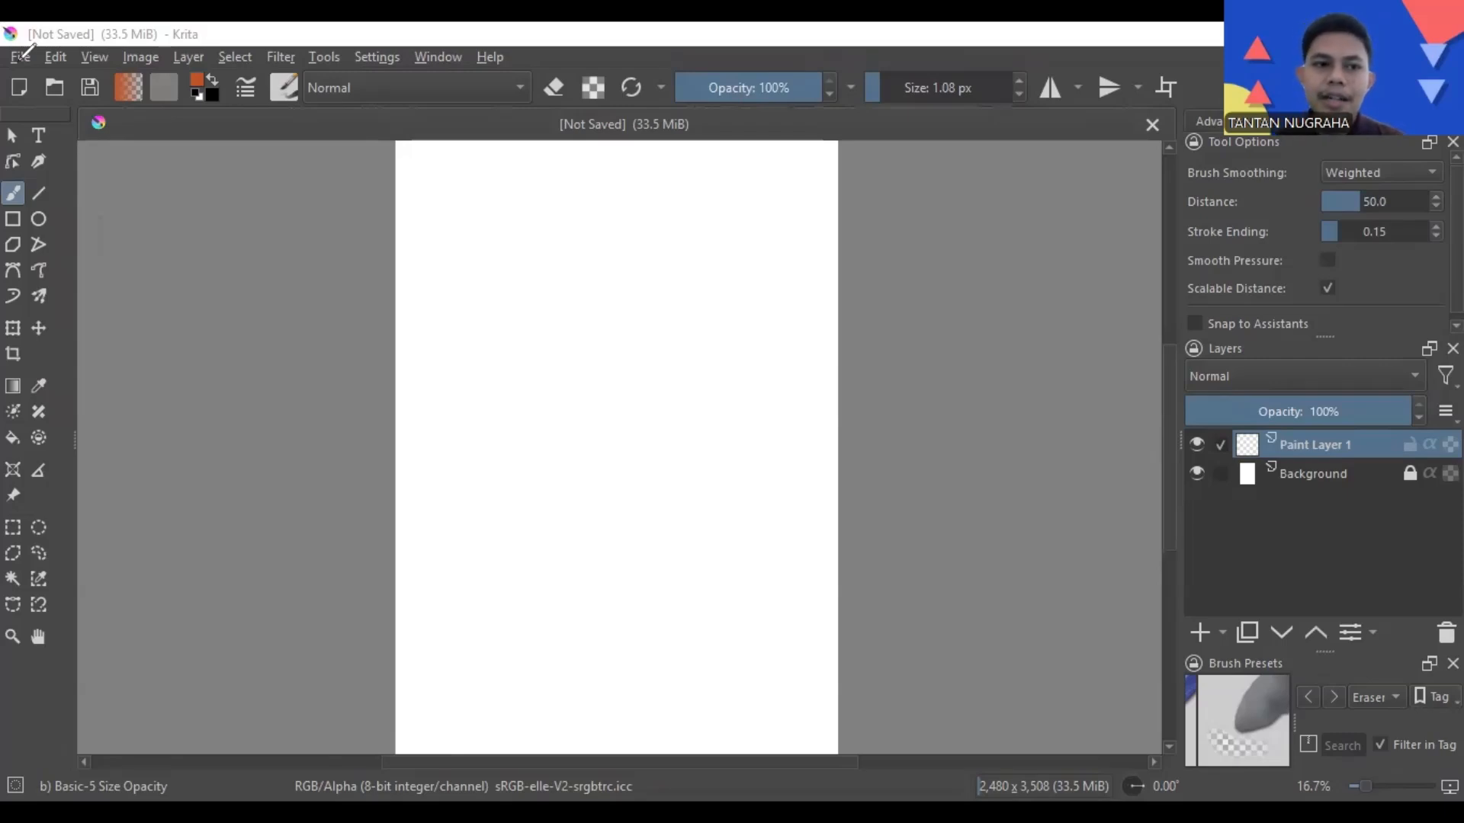
mouse_move(11, 84)
left_mouse_down()
mouse_move(530, 98)
mouse_move(511, 40)
left_mouse_up()
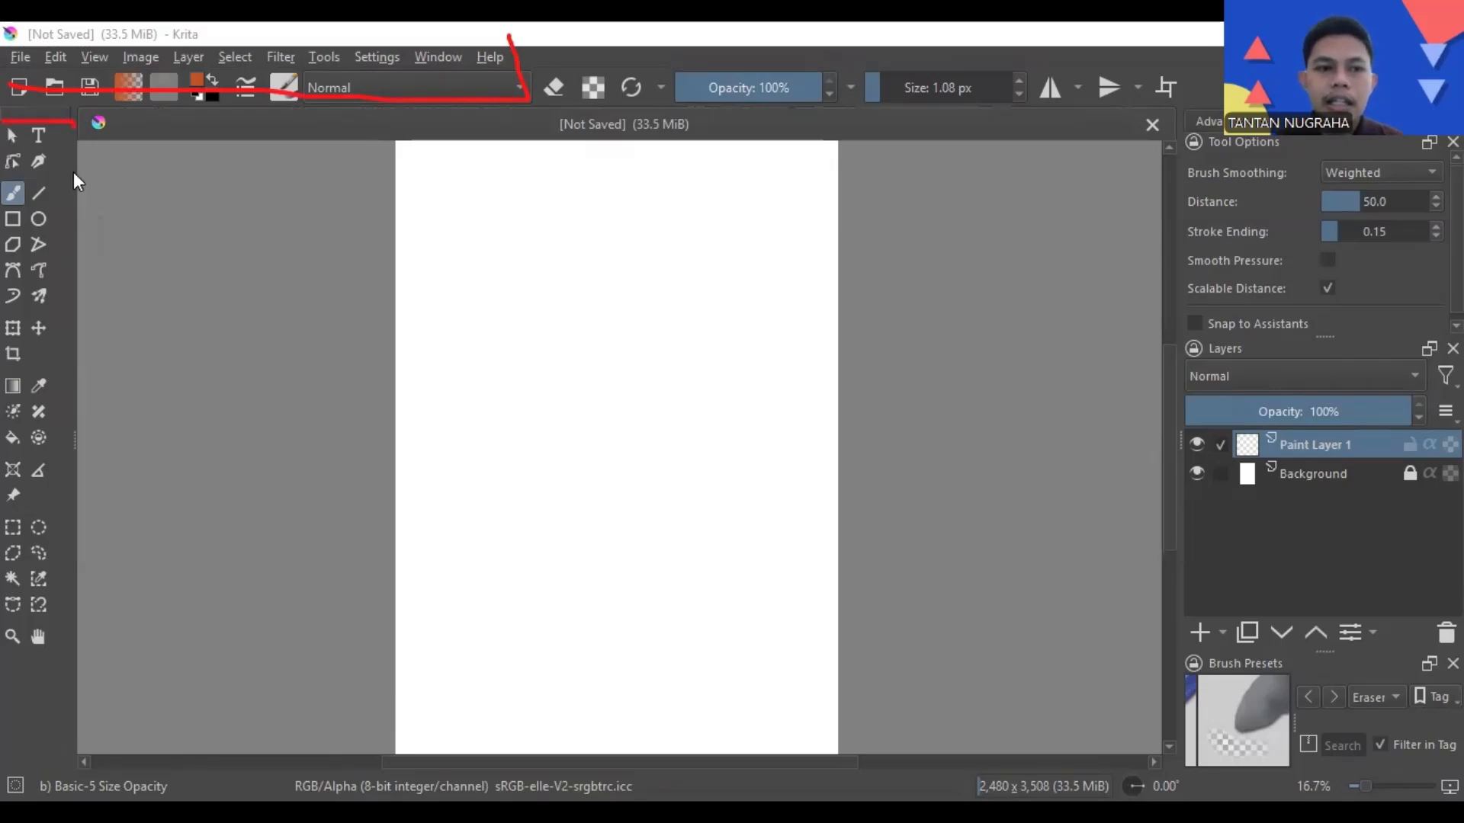
mouse_move(74, 122)
left_mouse_down()
mouse_move(75, 646)
mouse_move(4, 670)
left_mouse_up()
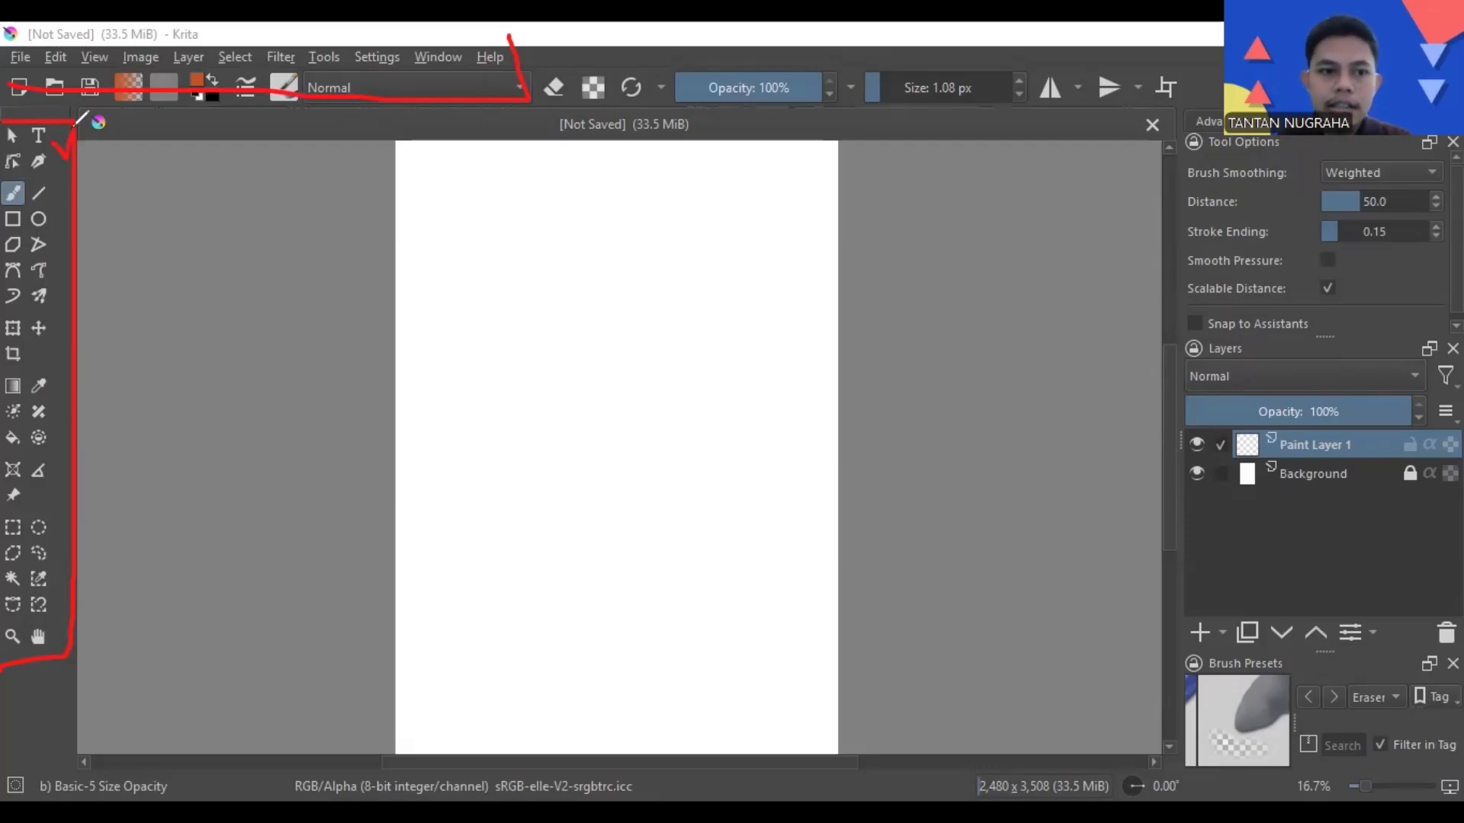
left_click_drag(43, 175, 60, 161)
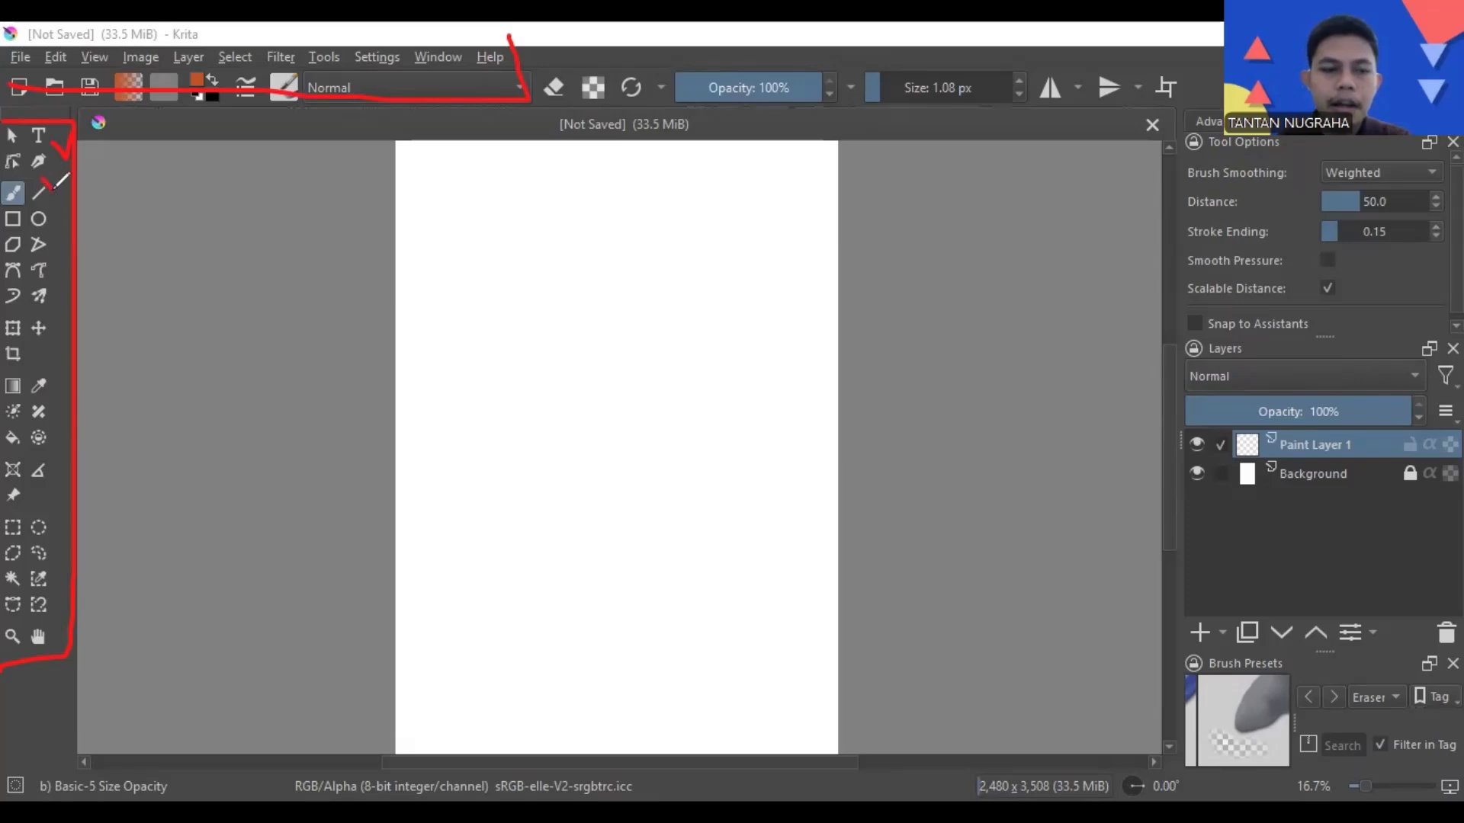
left_click_drag(64, 217, 73, 203)
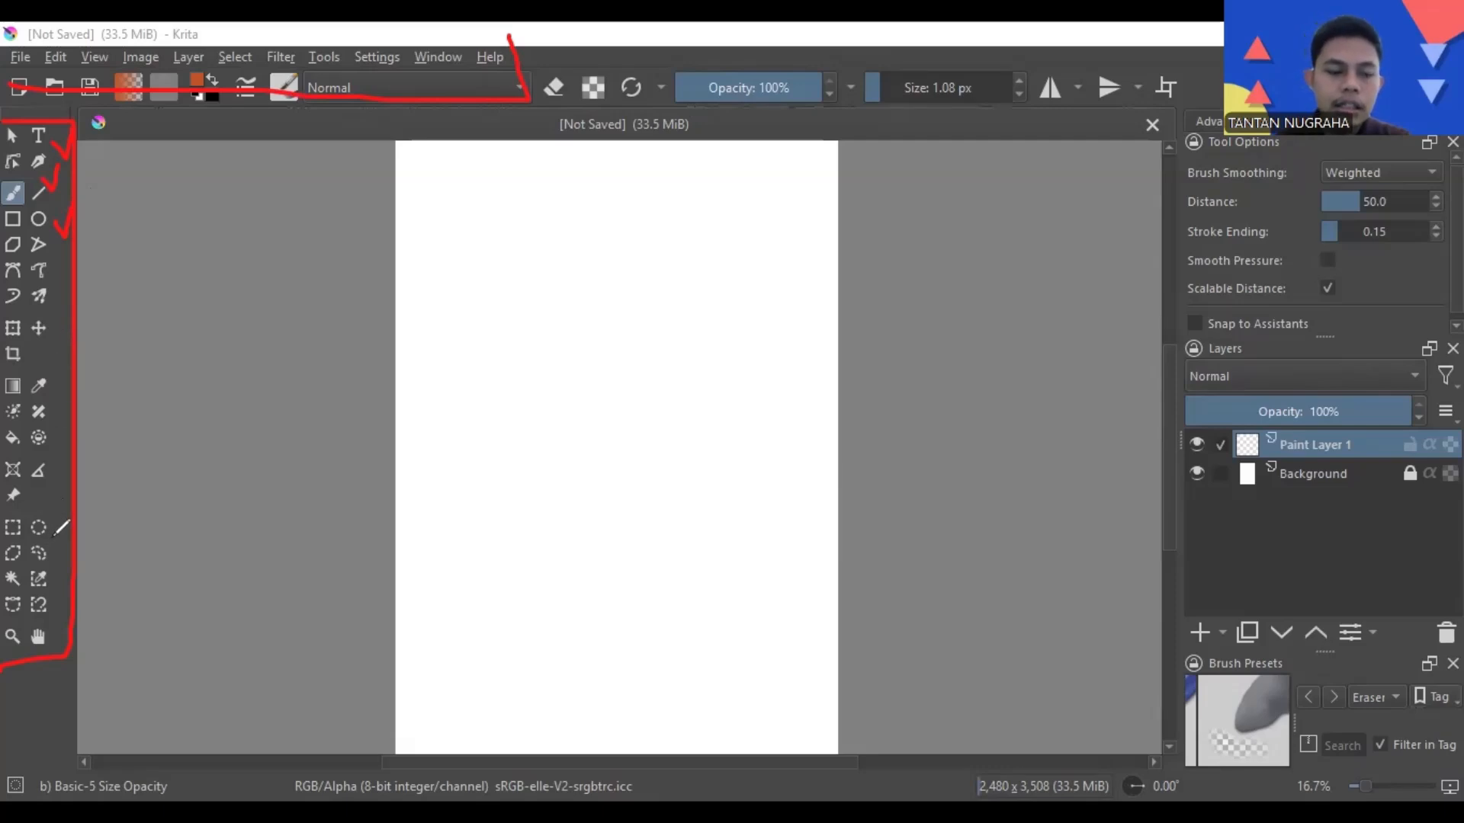
left_click_drag(58, 524, 87, 480)
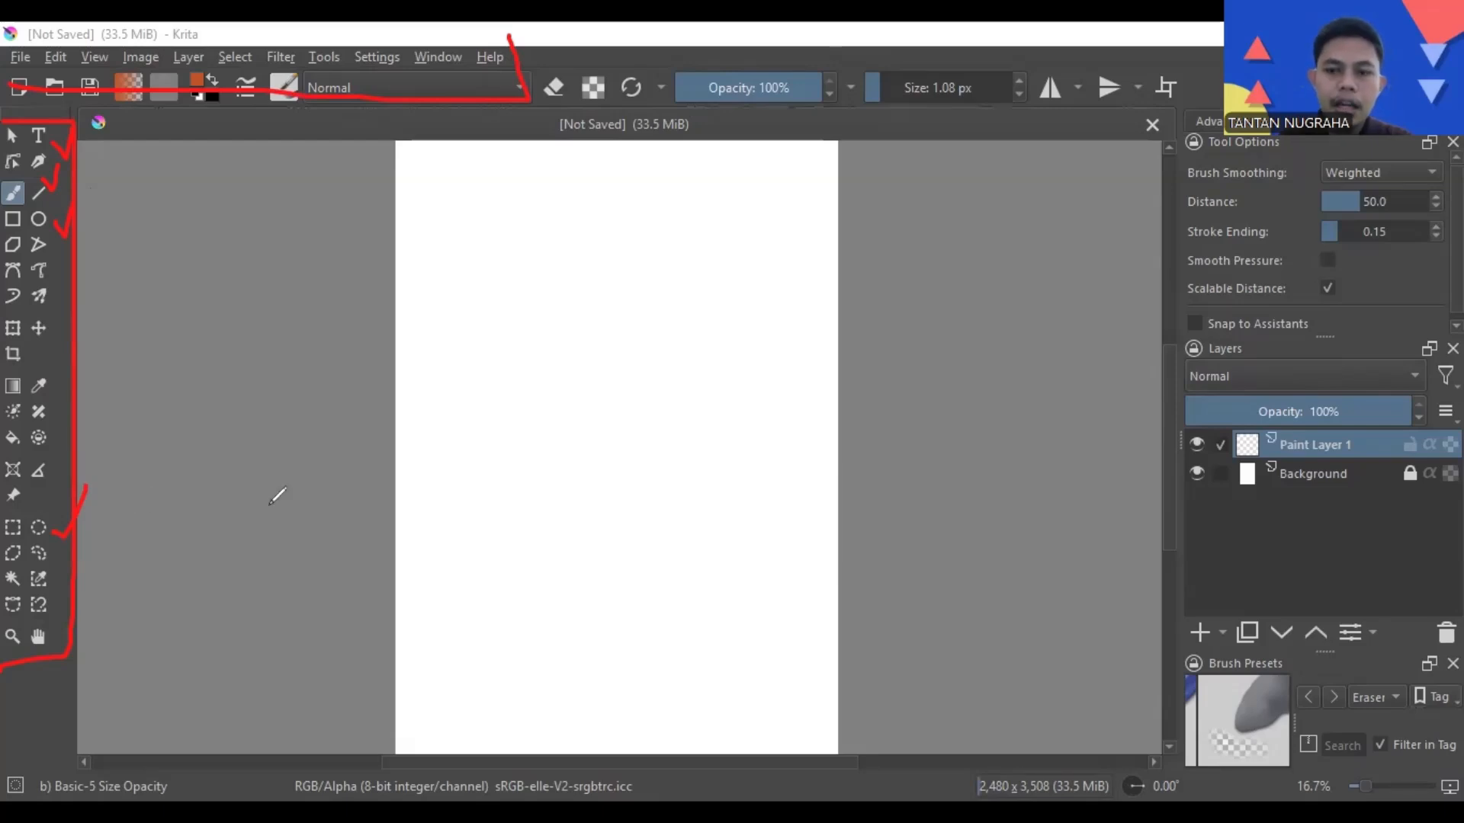
left_click(1141, 375)
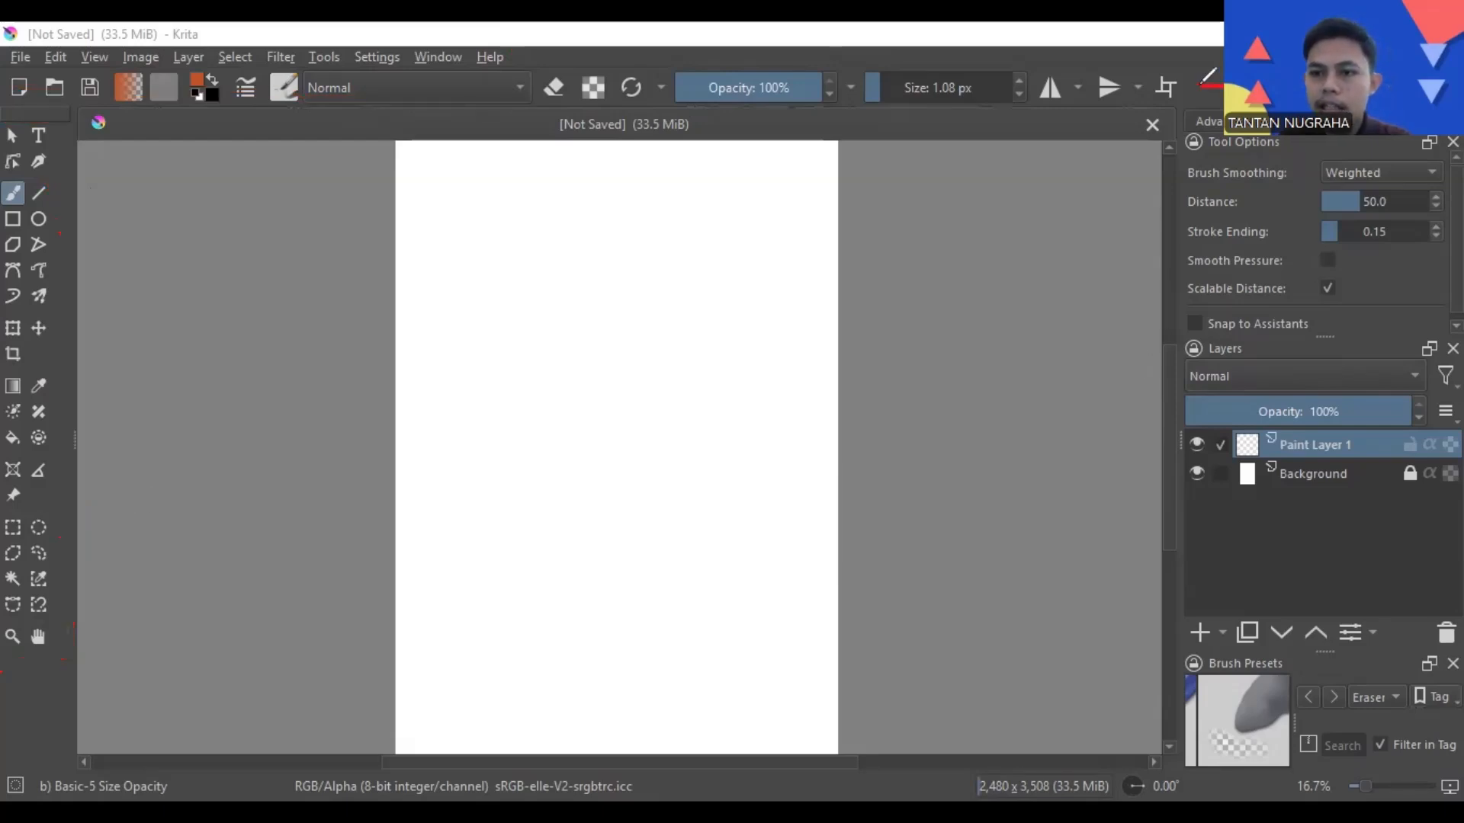
mouse_move(1218, 87)
left_mouse_down()
mouse_move(1190, 181)
mouse_move(1217, 725)
mouse_move(1397, 734)
left_mouse_up()
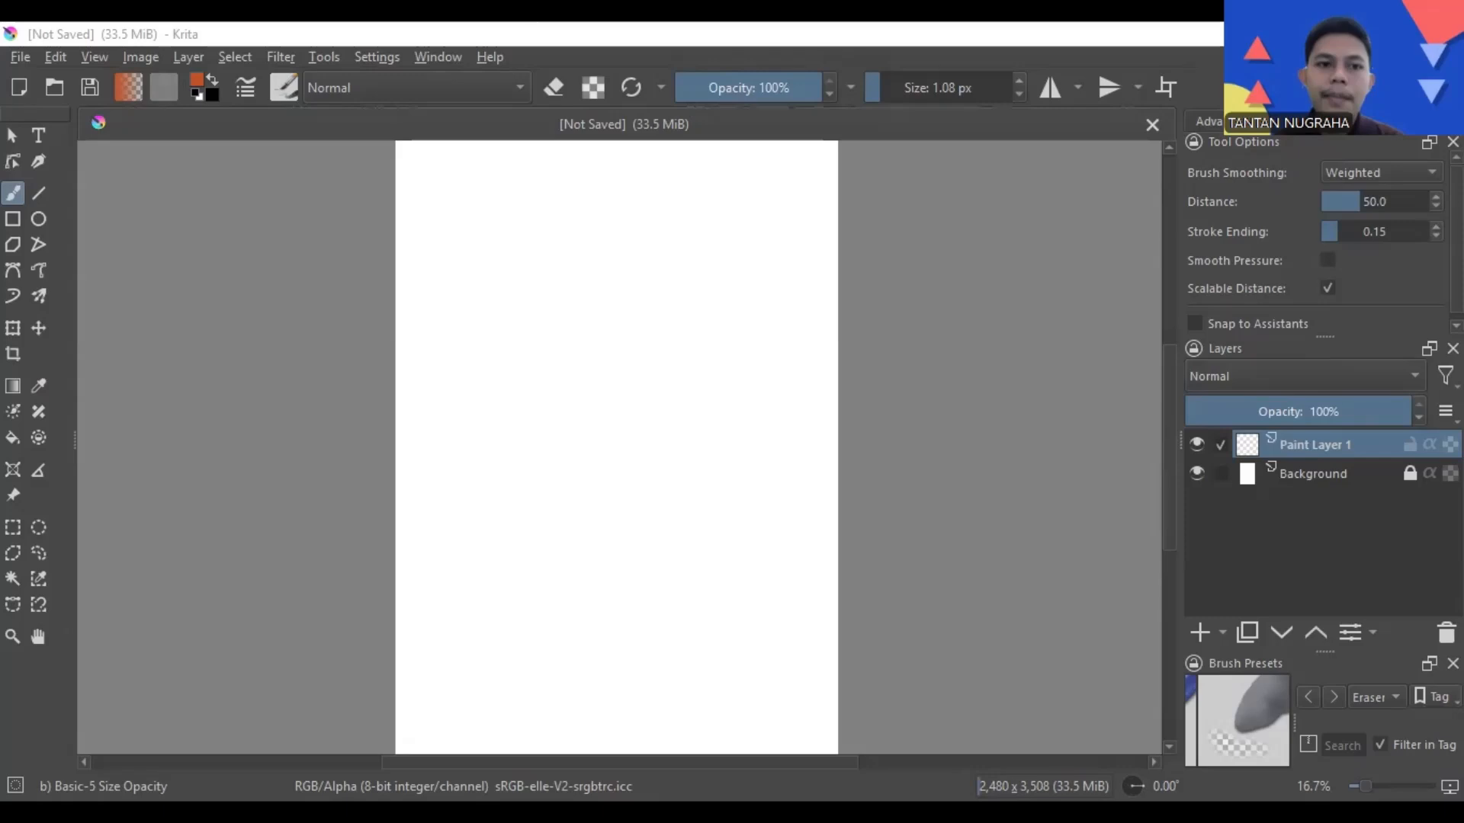
- Import the doraemon-3-nobita image from the kodland FWD 705 folder on drive E as a new layer
left_click(183, 58)
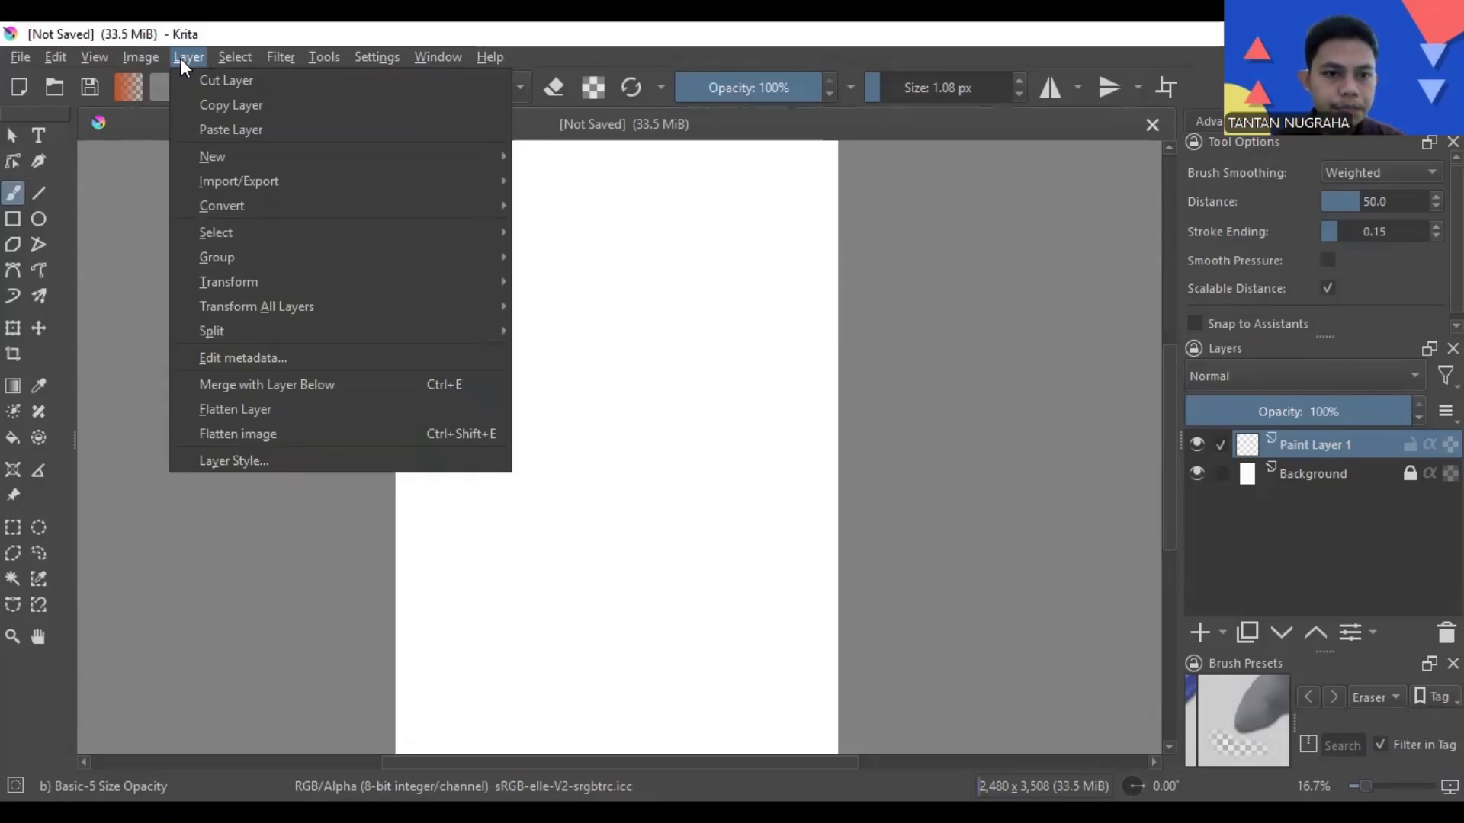
mouse_move(228, 183)
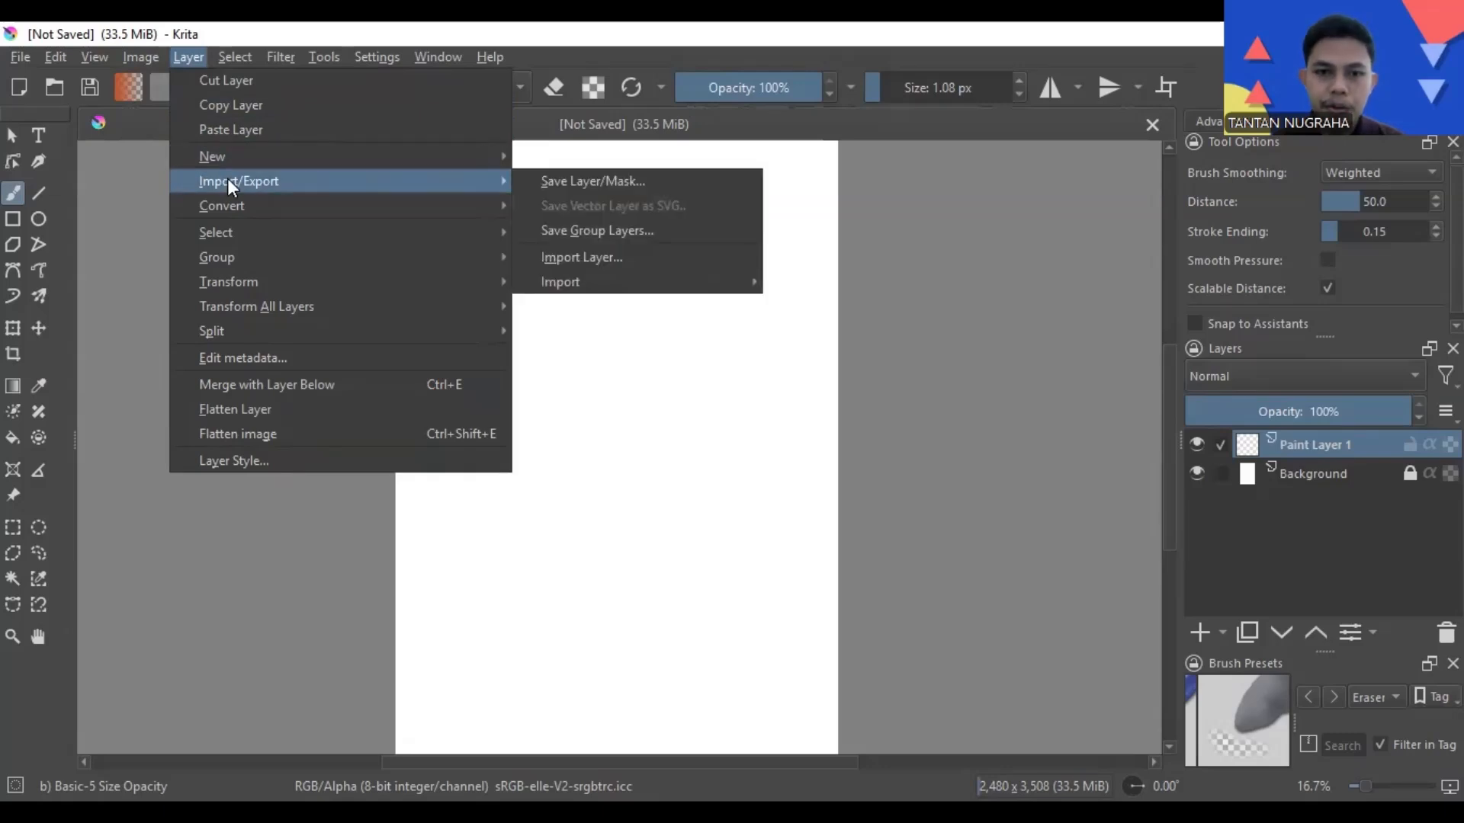
left_click(619, 253)
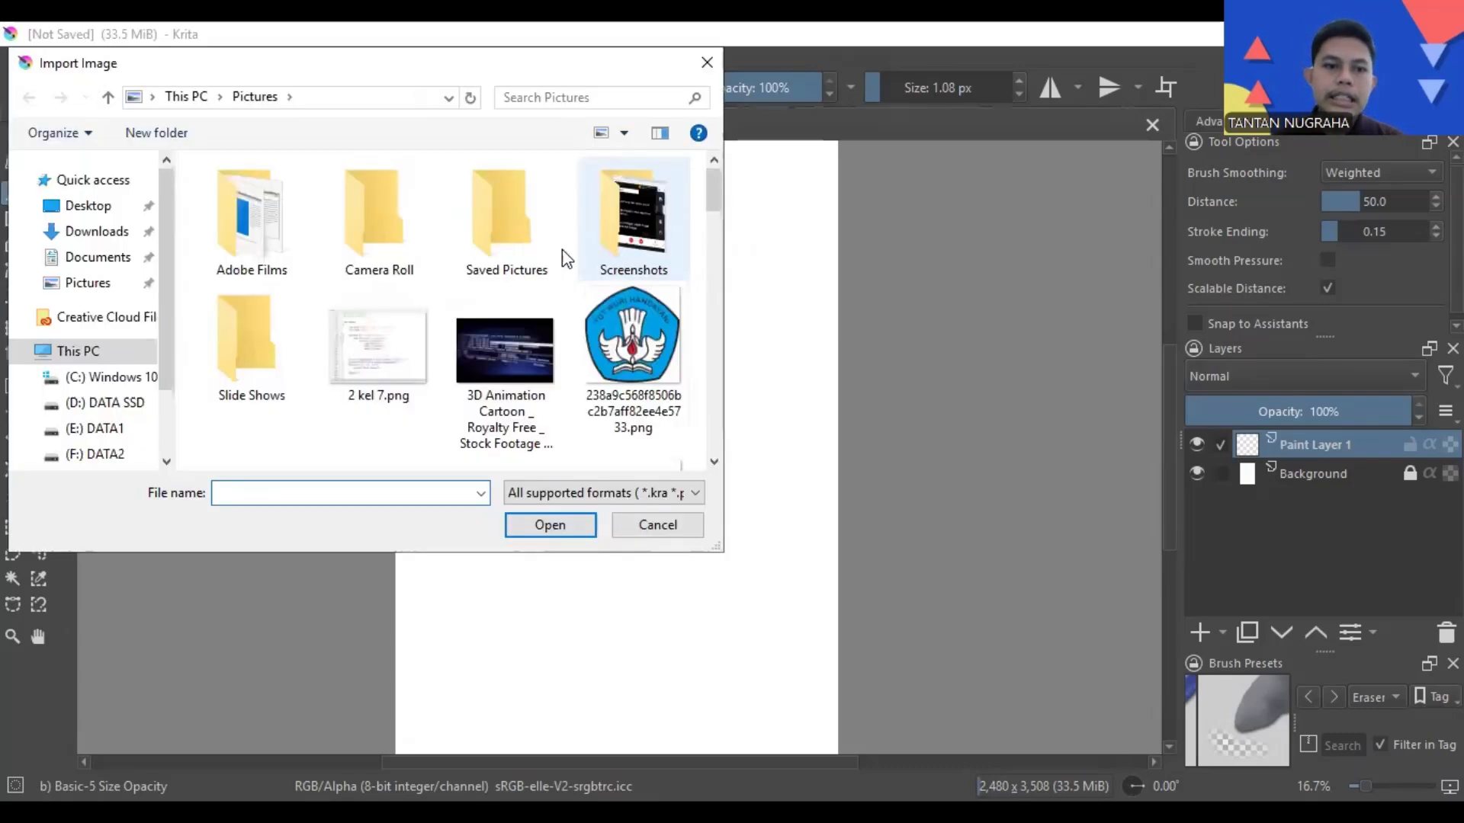
left_click(112, 432)
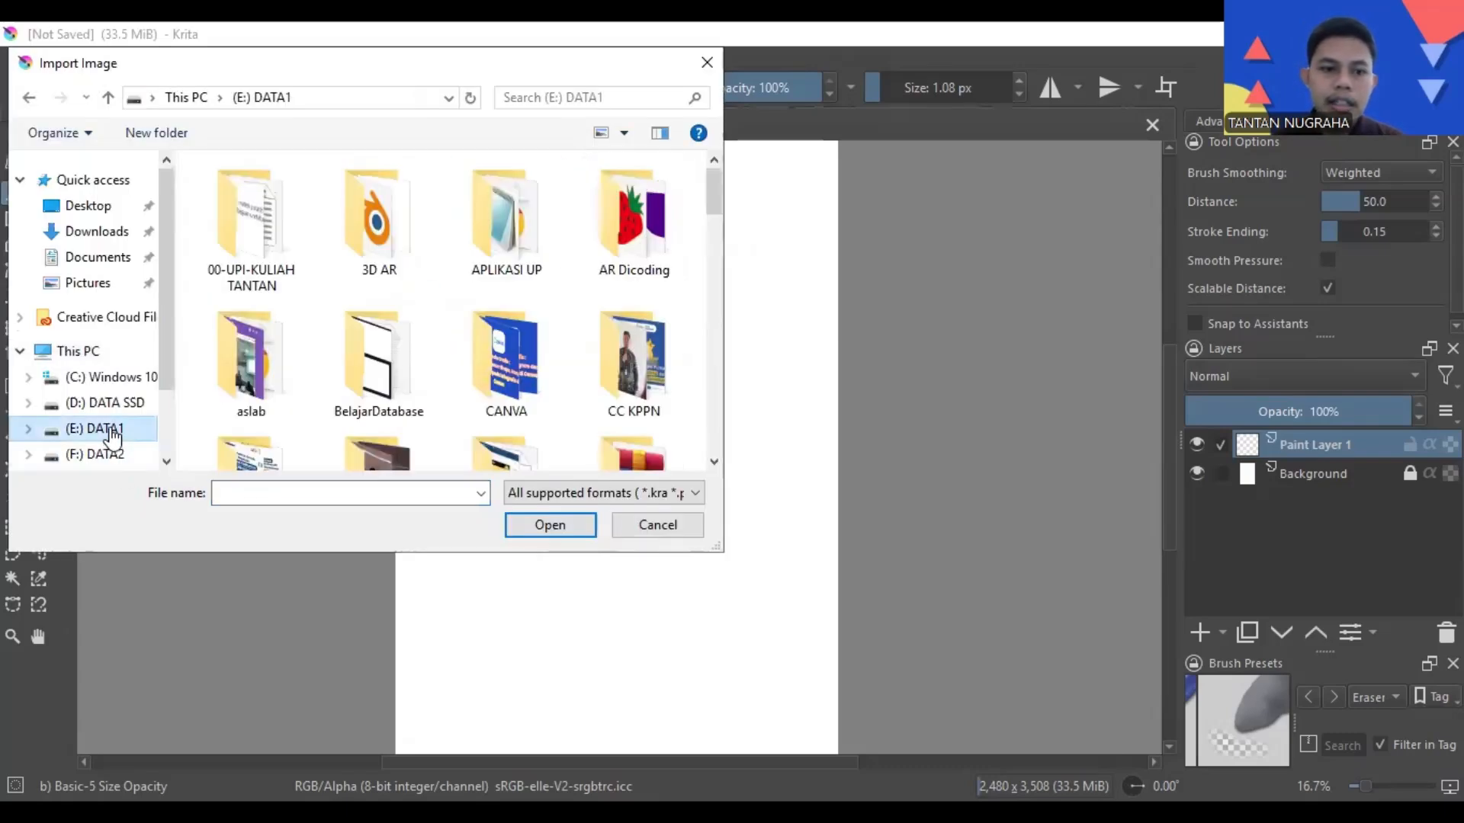
double_click(240, 250)
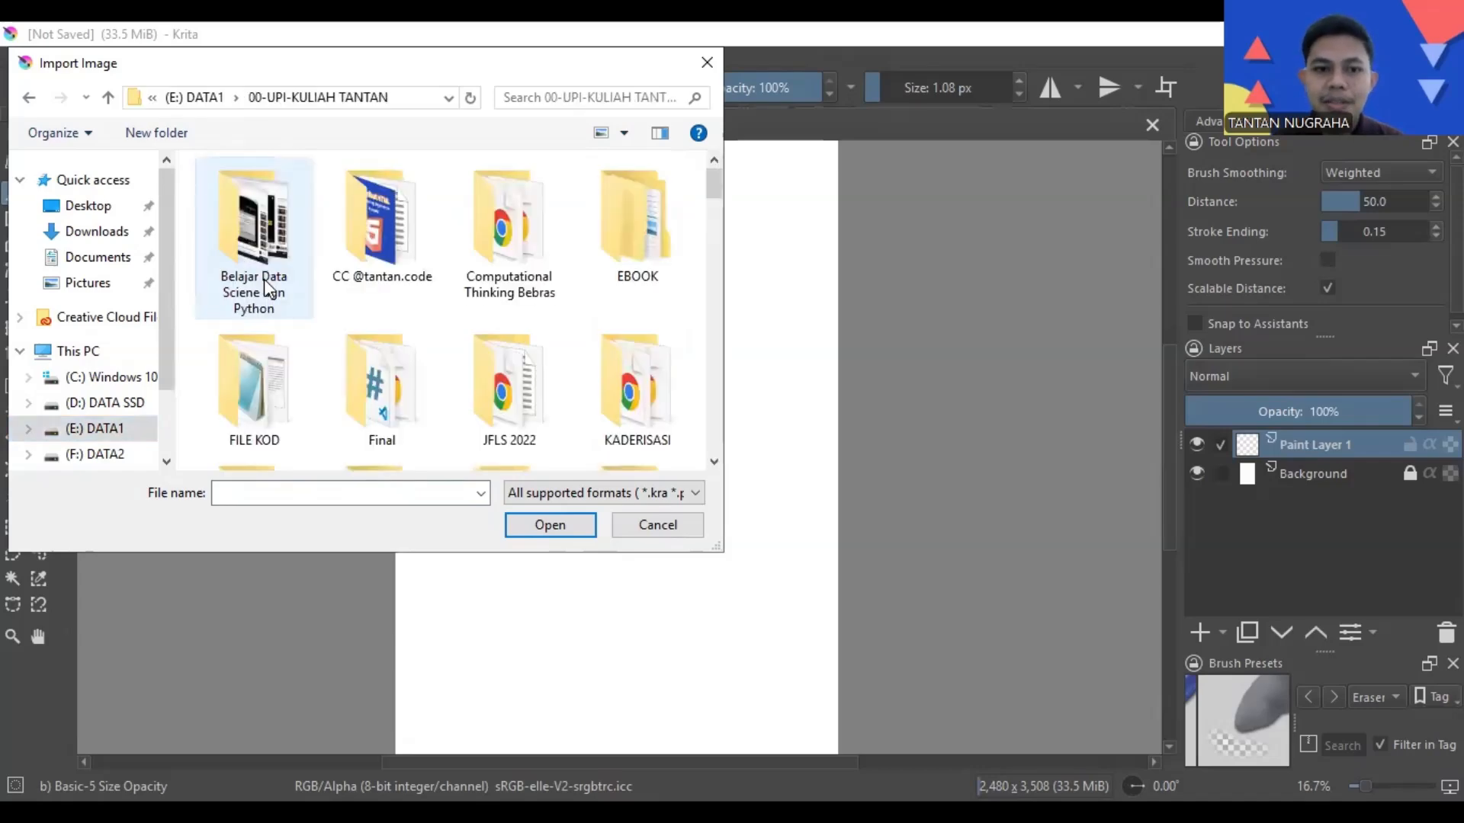
scroll(252, 305, "down", 3)
double_click(221, 281)
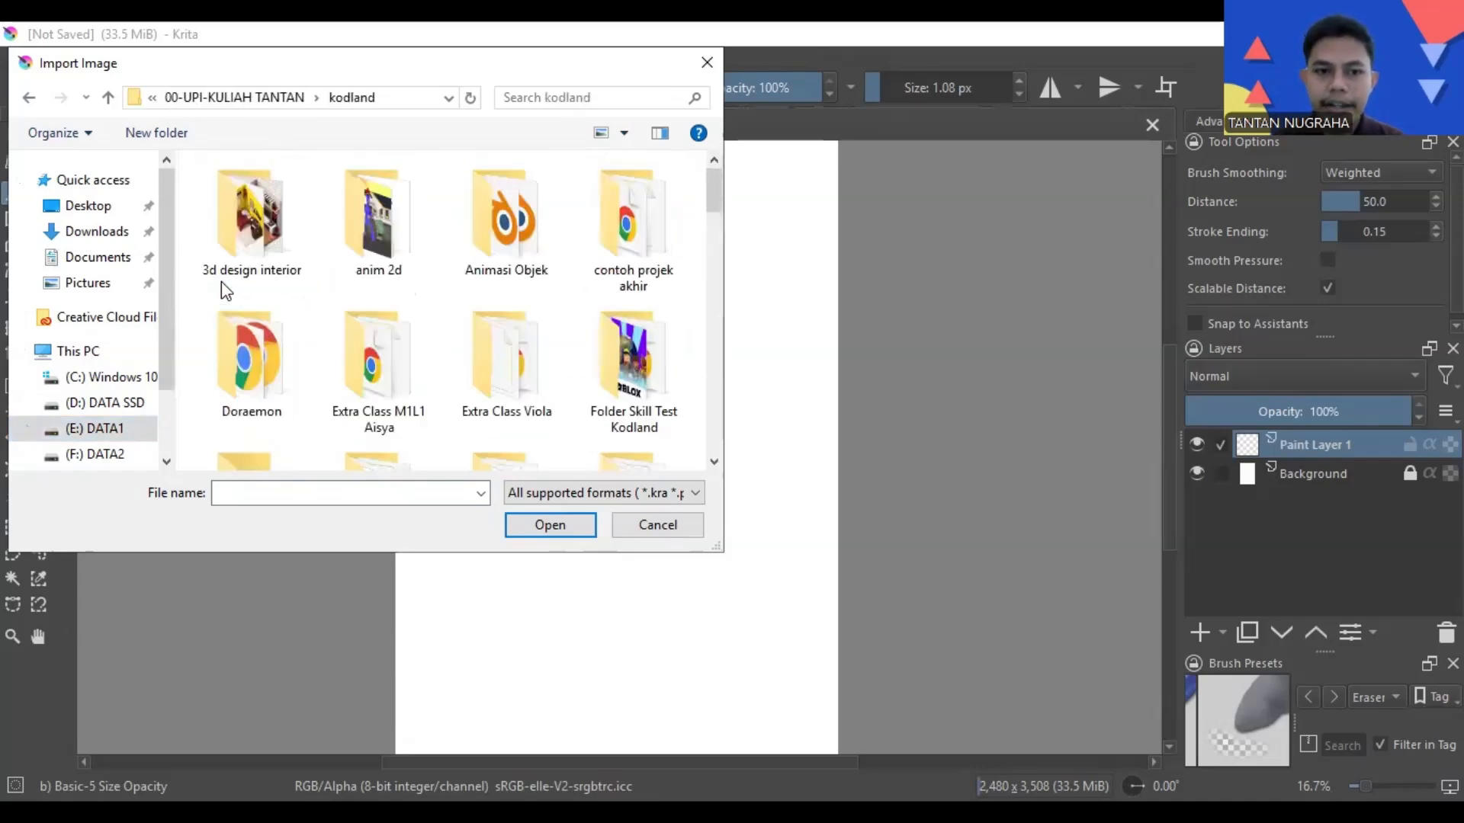
scroll(368, 328, "down", 5)
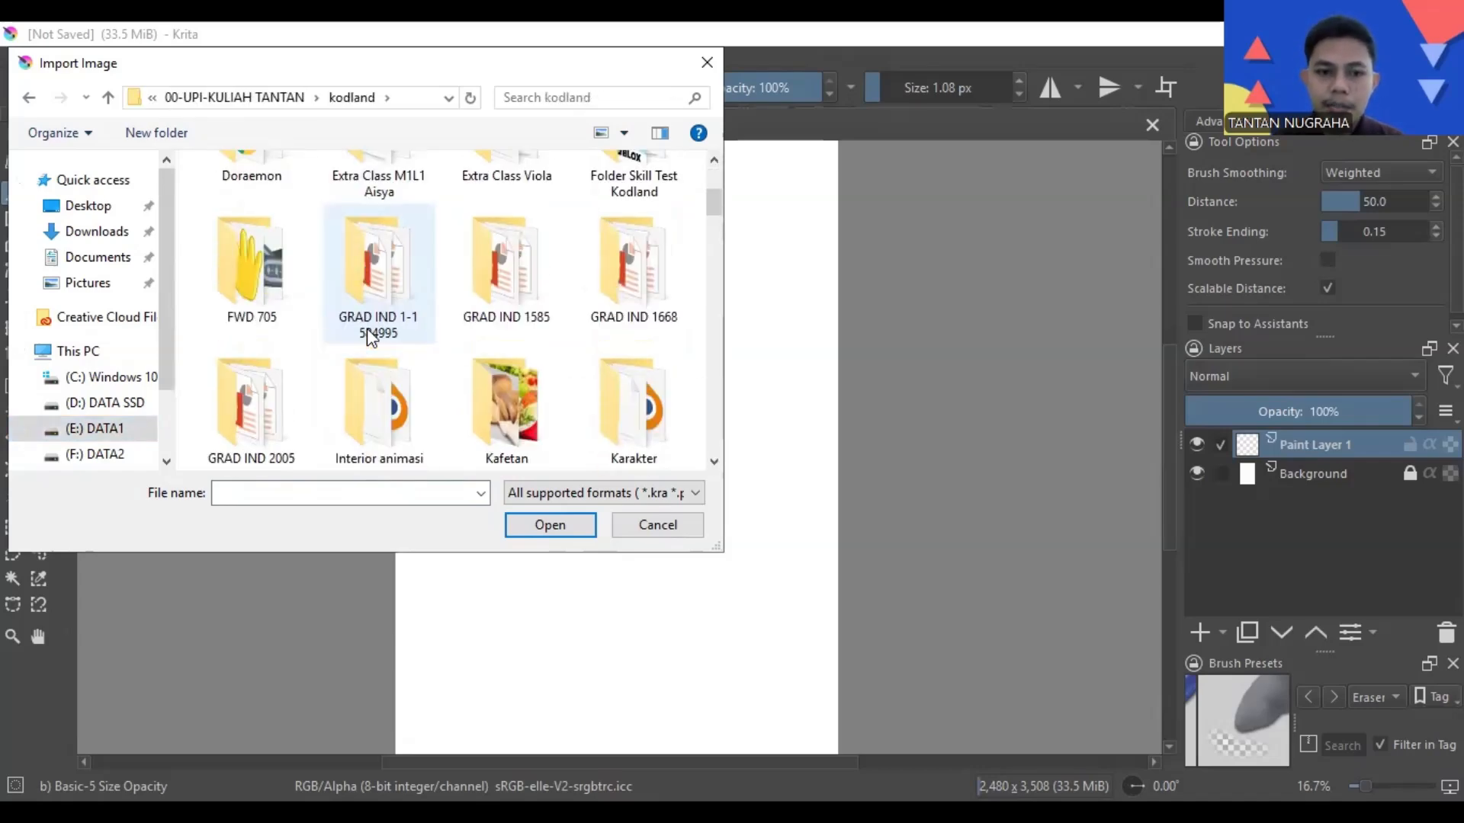
double_click(267, 323)
left_click(227, 266)
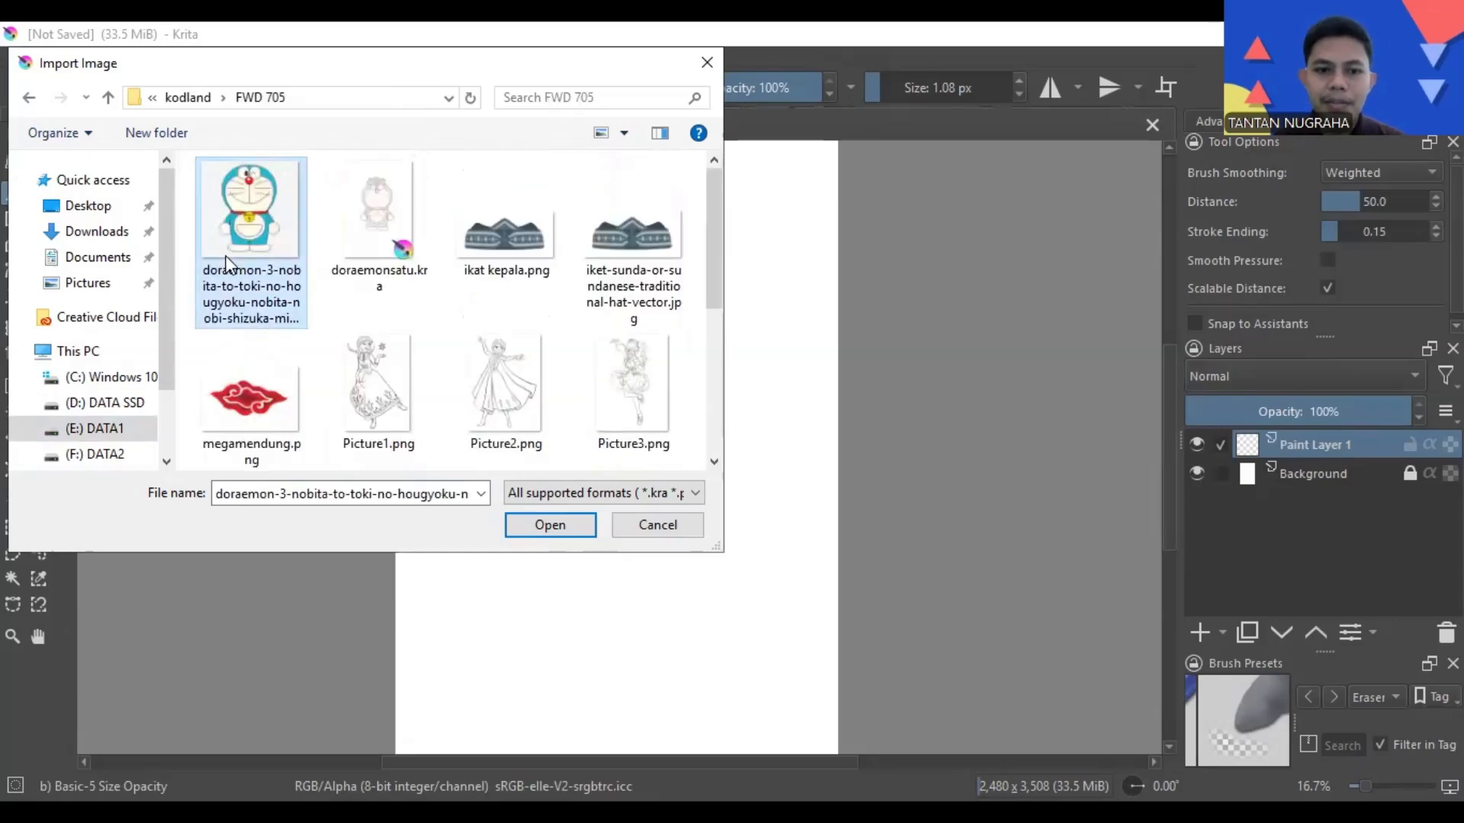
left_click(535, 518)
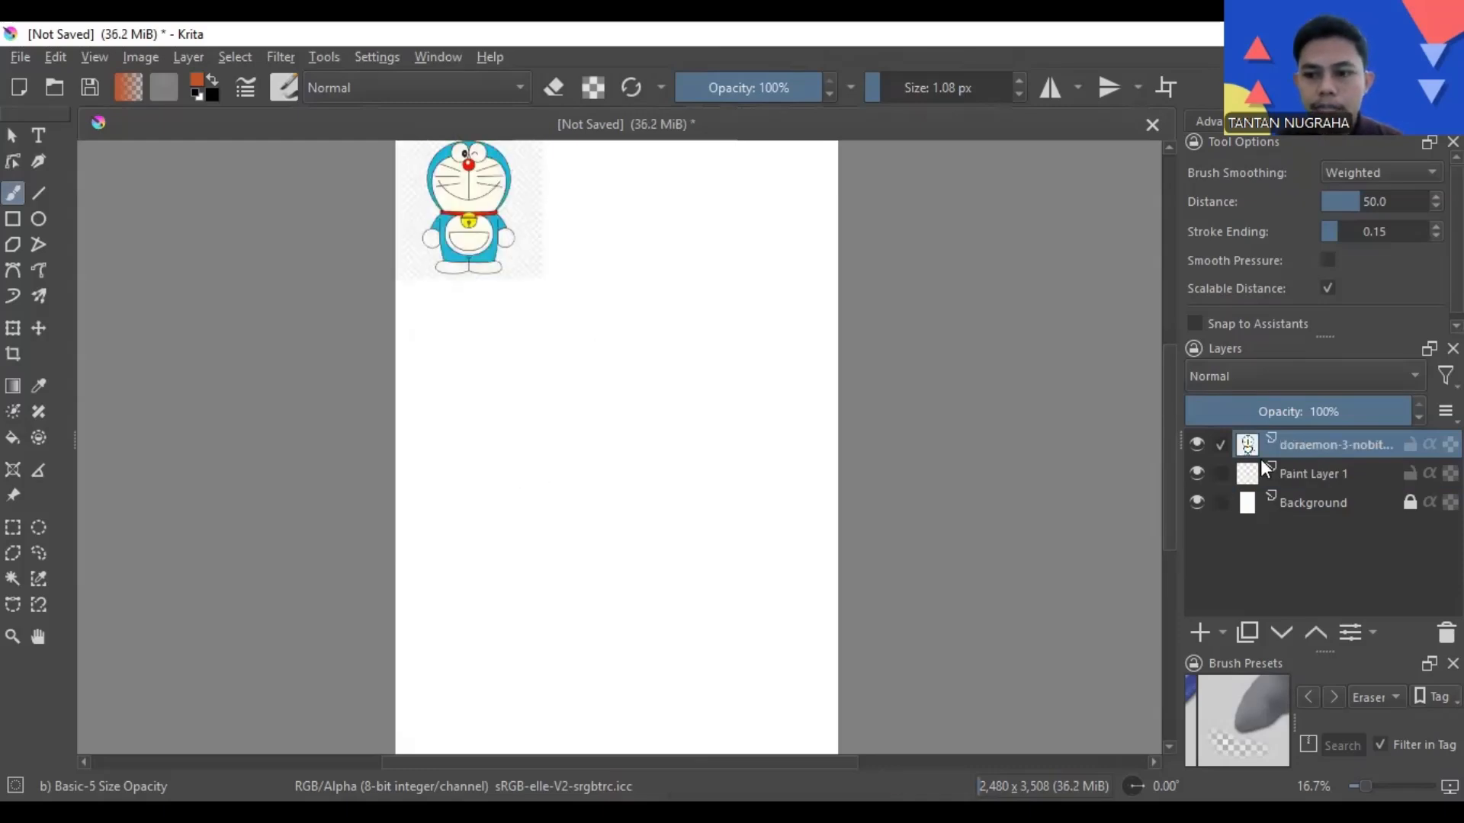
left_click_drag(1220, 471, 1369, 473)
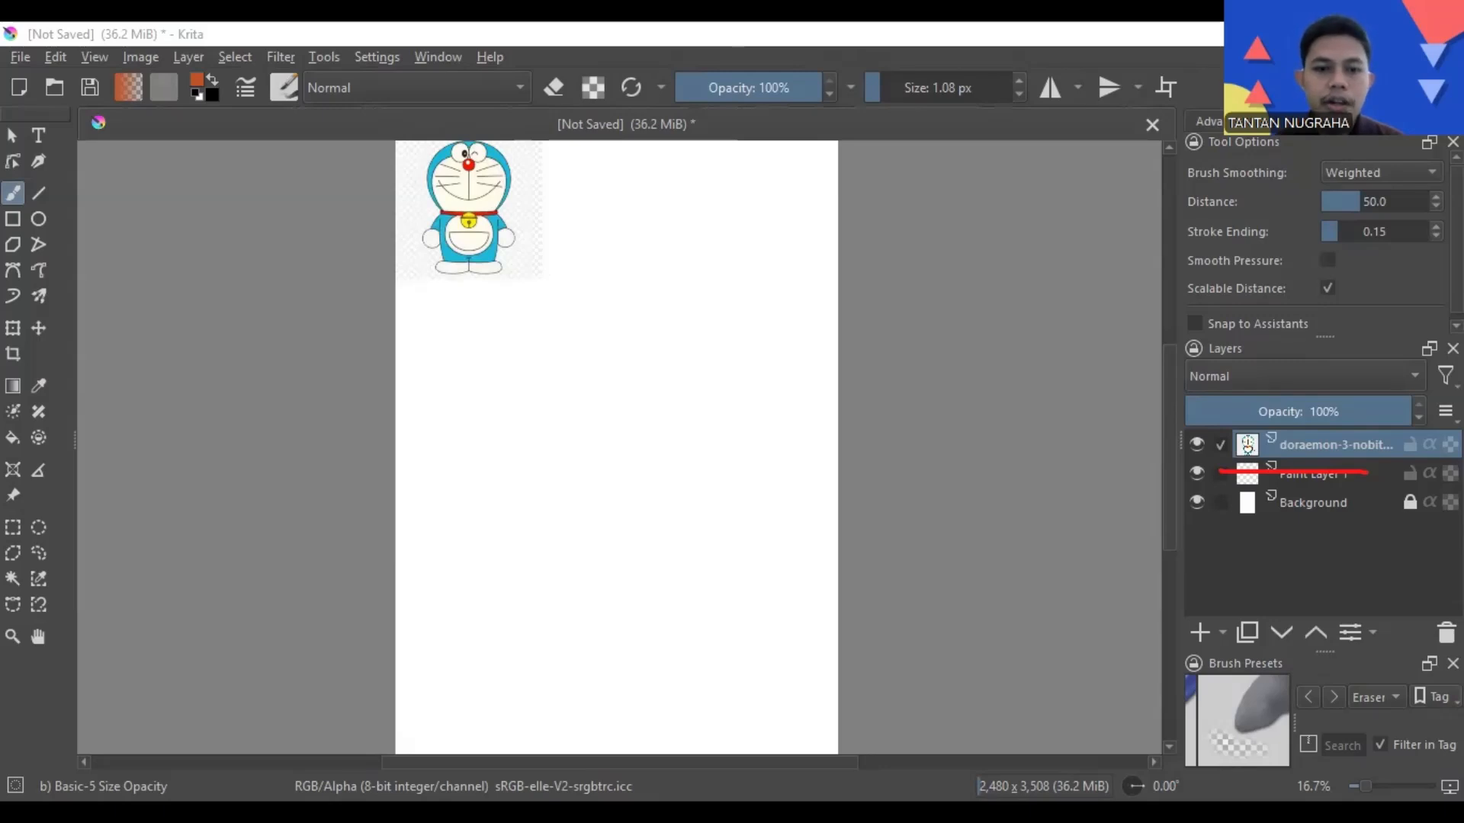
key("ctrl+z")
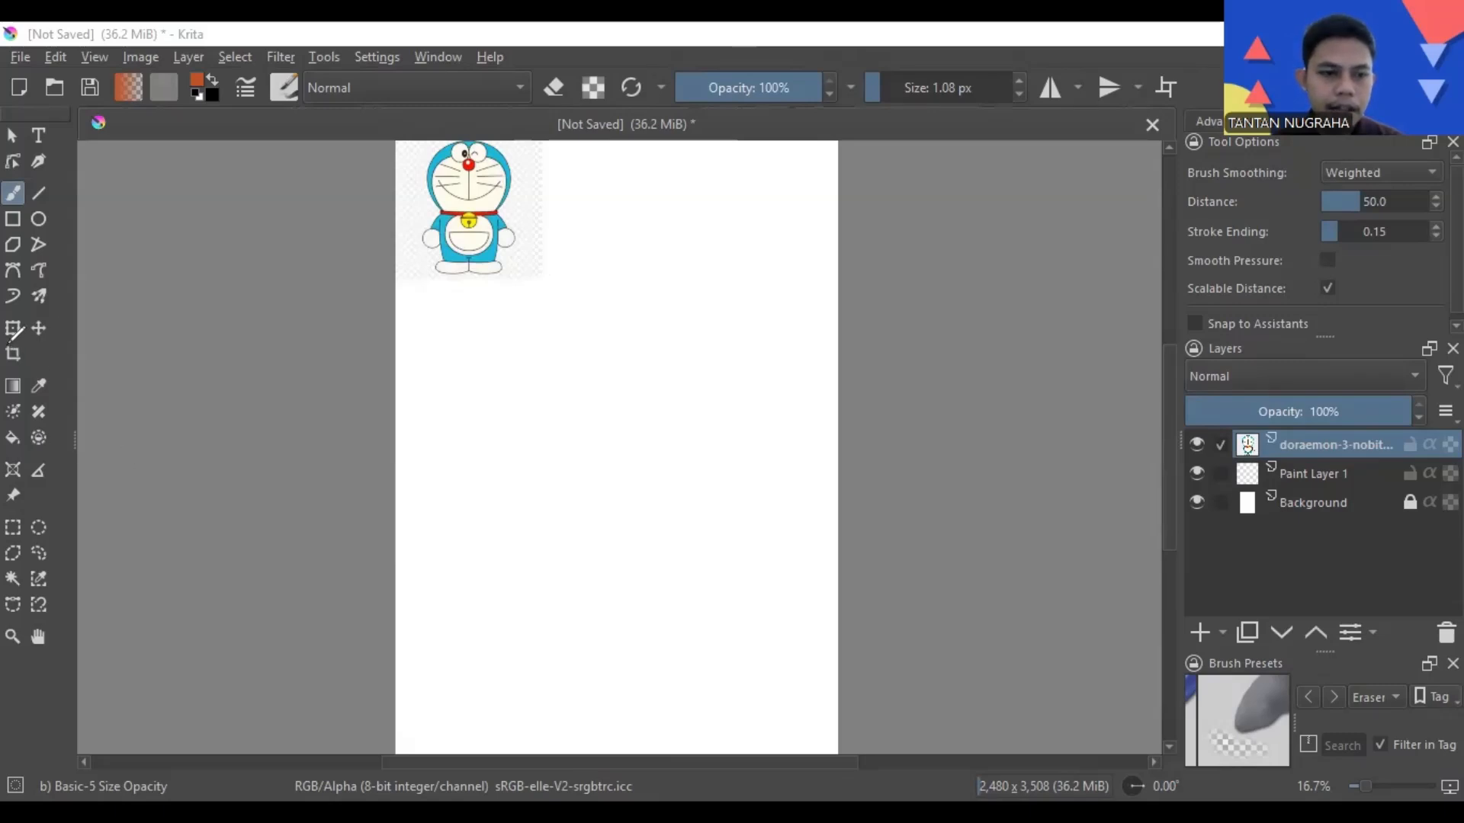
mouse_move(7, 346)
left_mouse_down()
mouse_move(60, 309)
mouse_move(5, 308)
left_mouse_up()
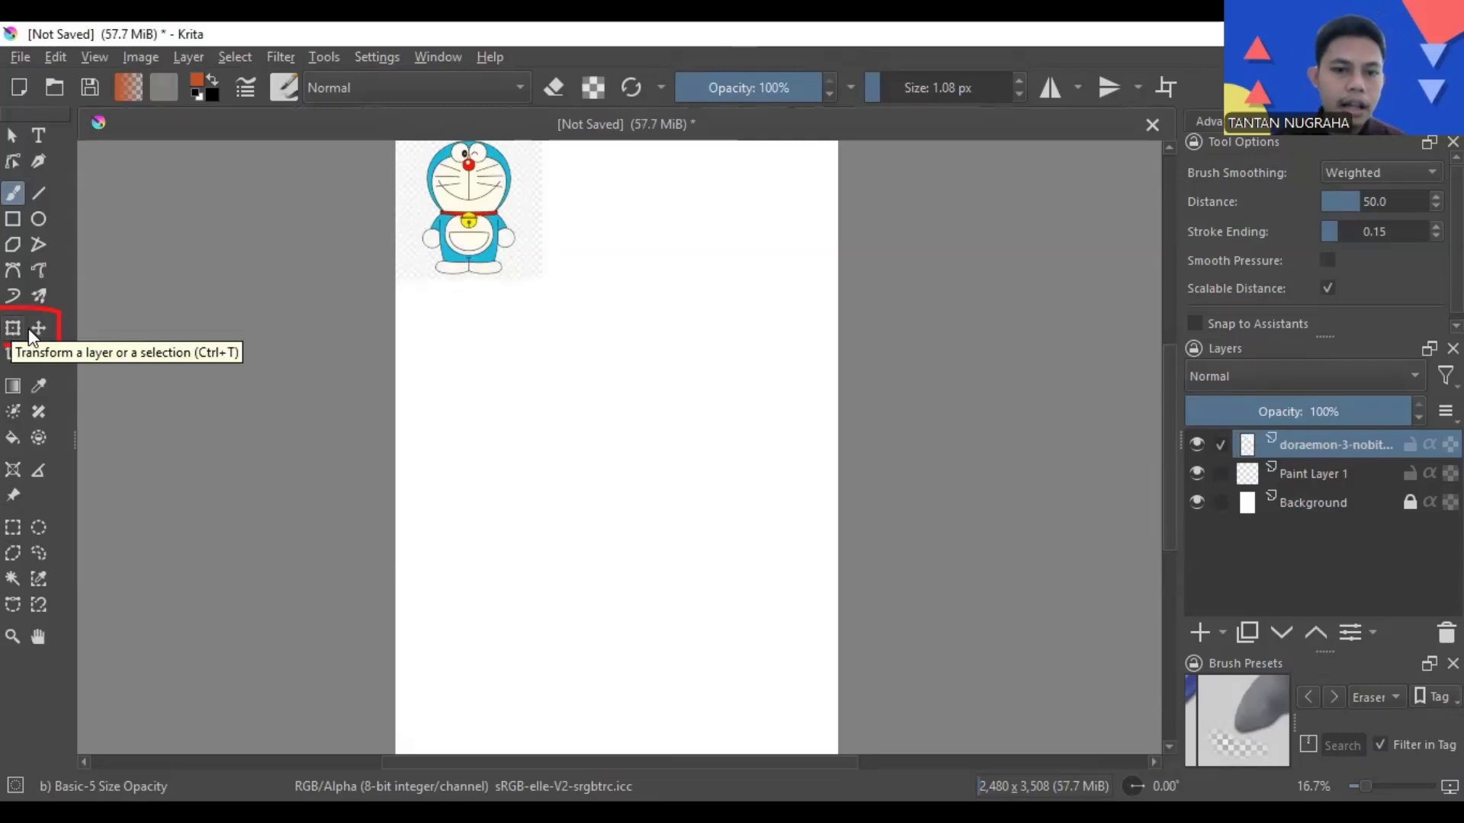
- Move the imported Doraemon layer to the middle of the page and enlarge it to about three quarters of the page width
left_click(38, 328)
left_click_drag(435, 235, 617, 503)
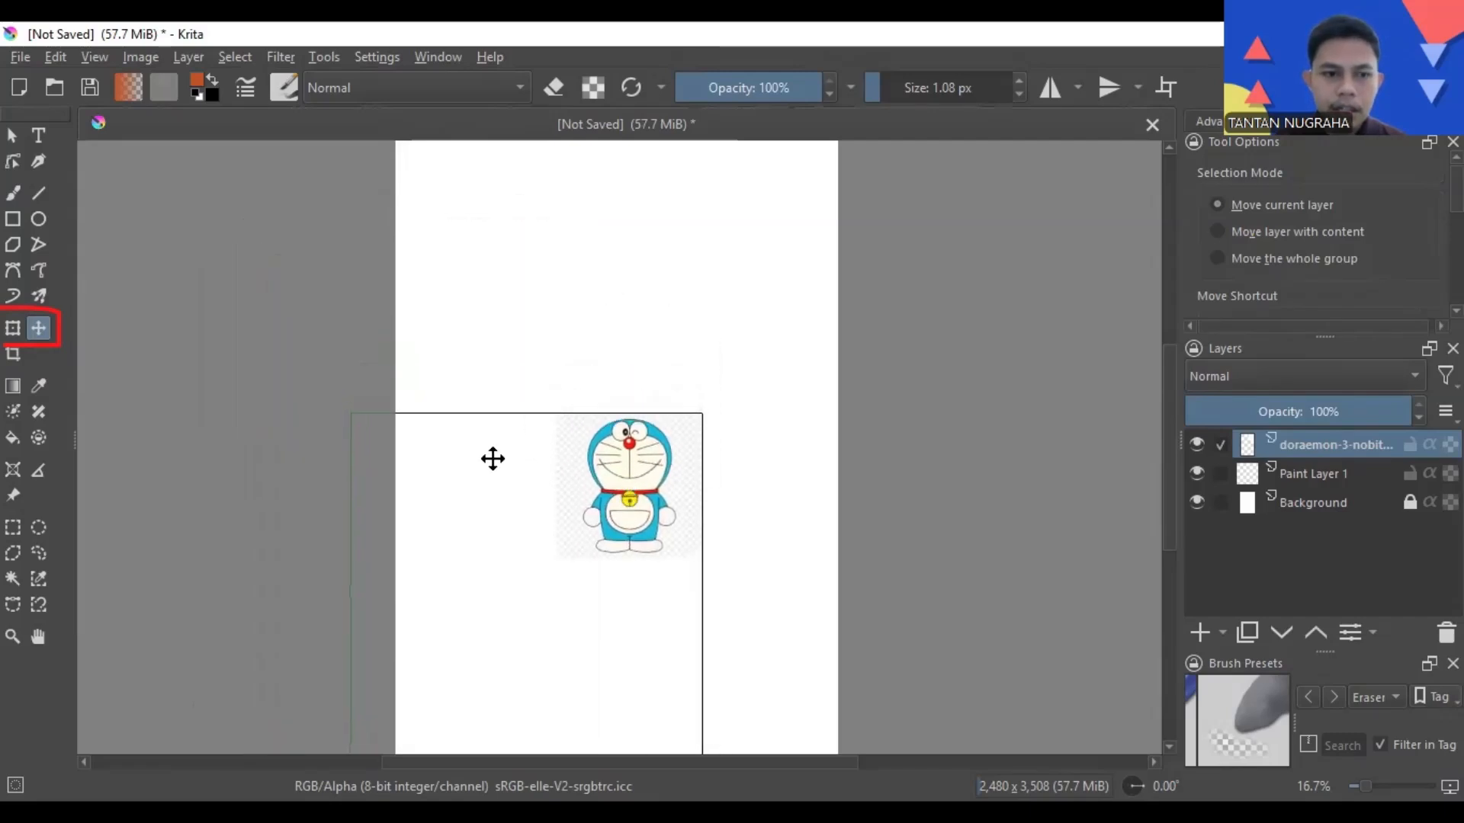
left_click(13, 331)
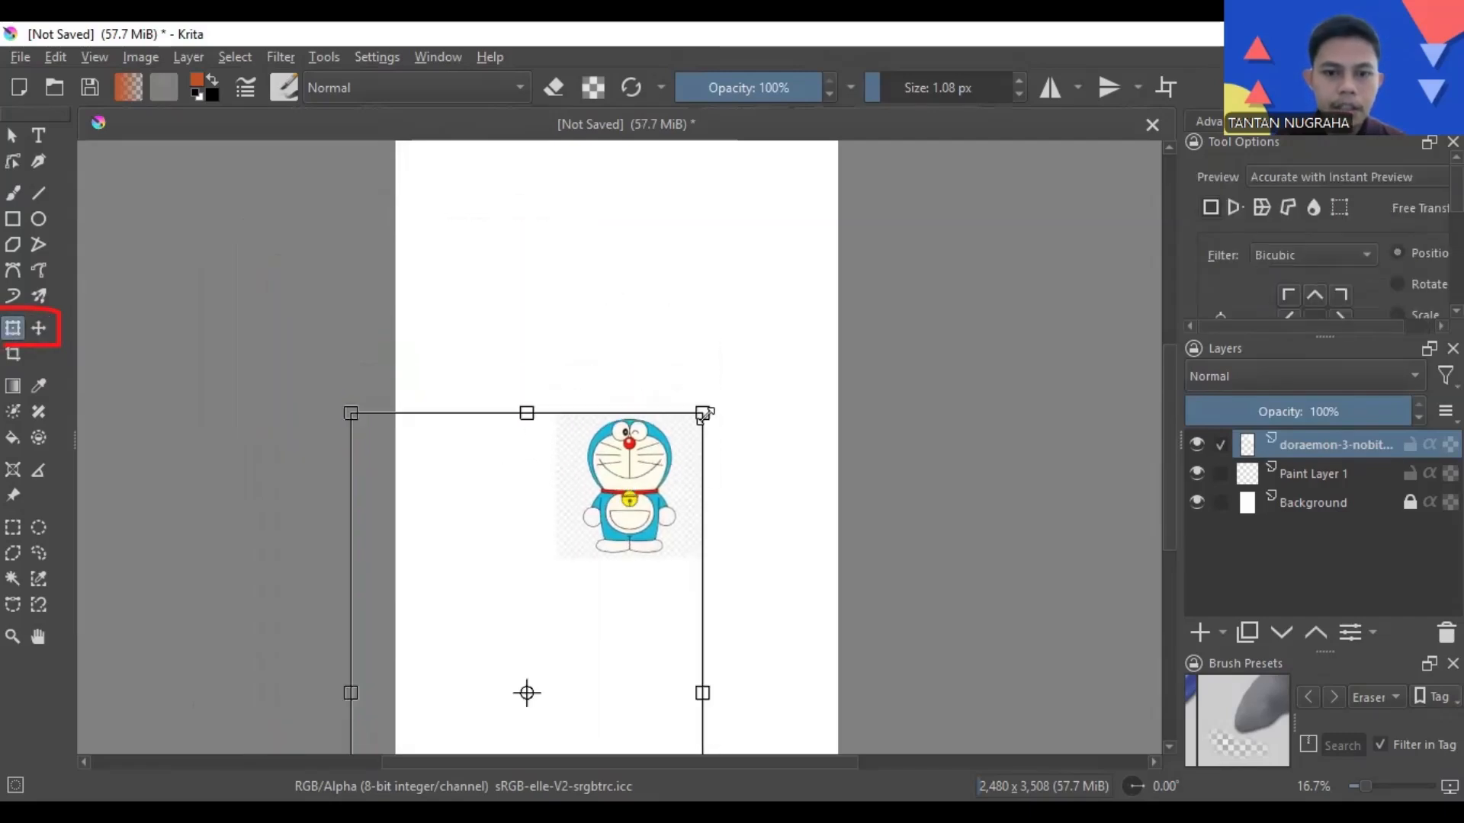
left_click_drag(702, 414, 833, 261)
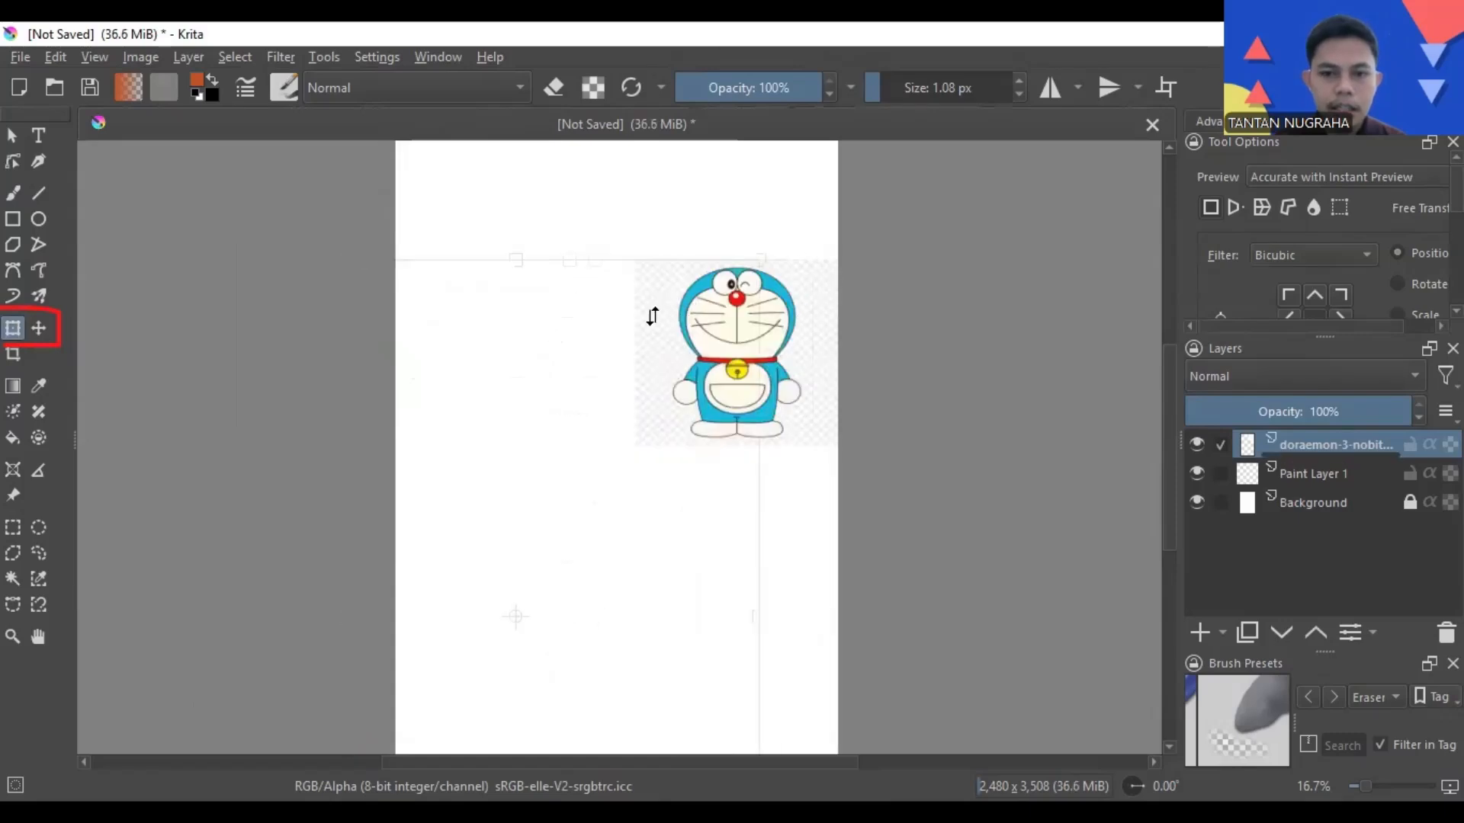
left_click_drag(652, 316, 742, 208)
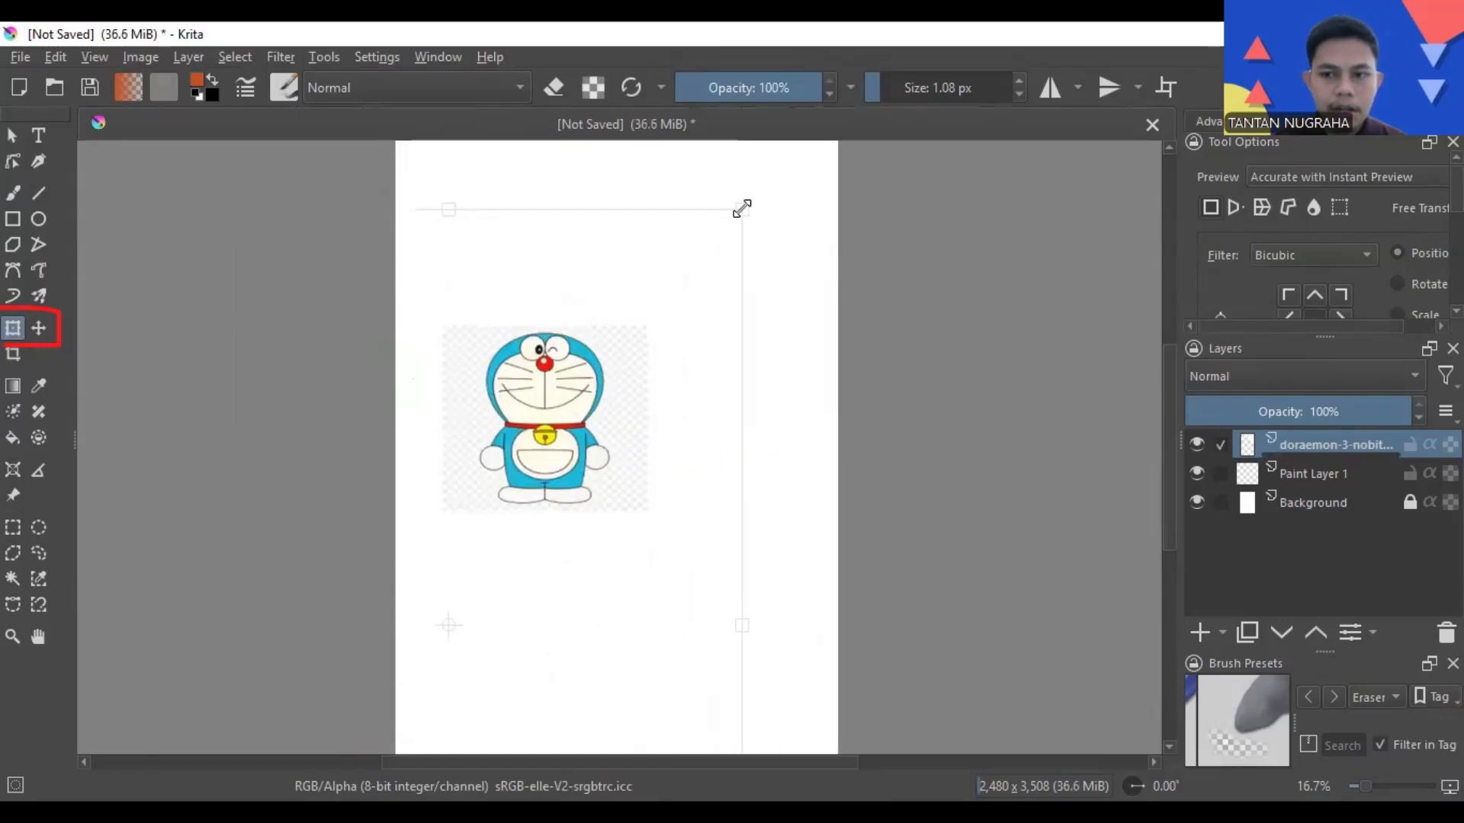
left_click_drag(671, 270, 676, 485)
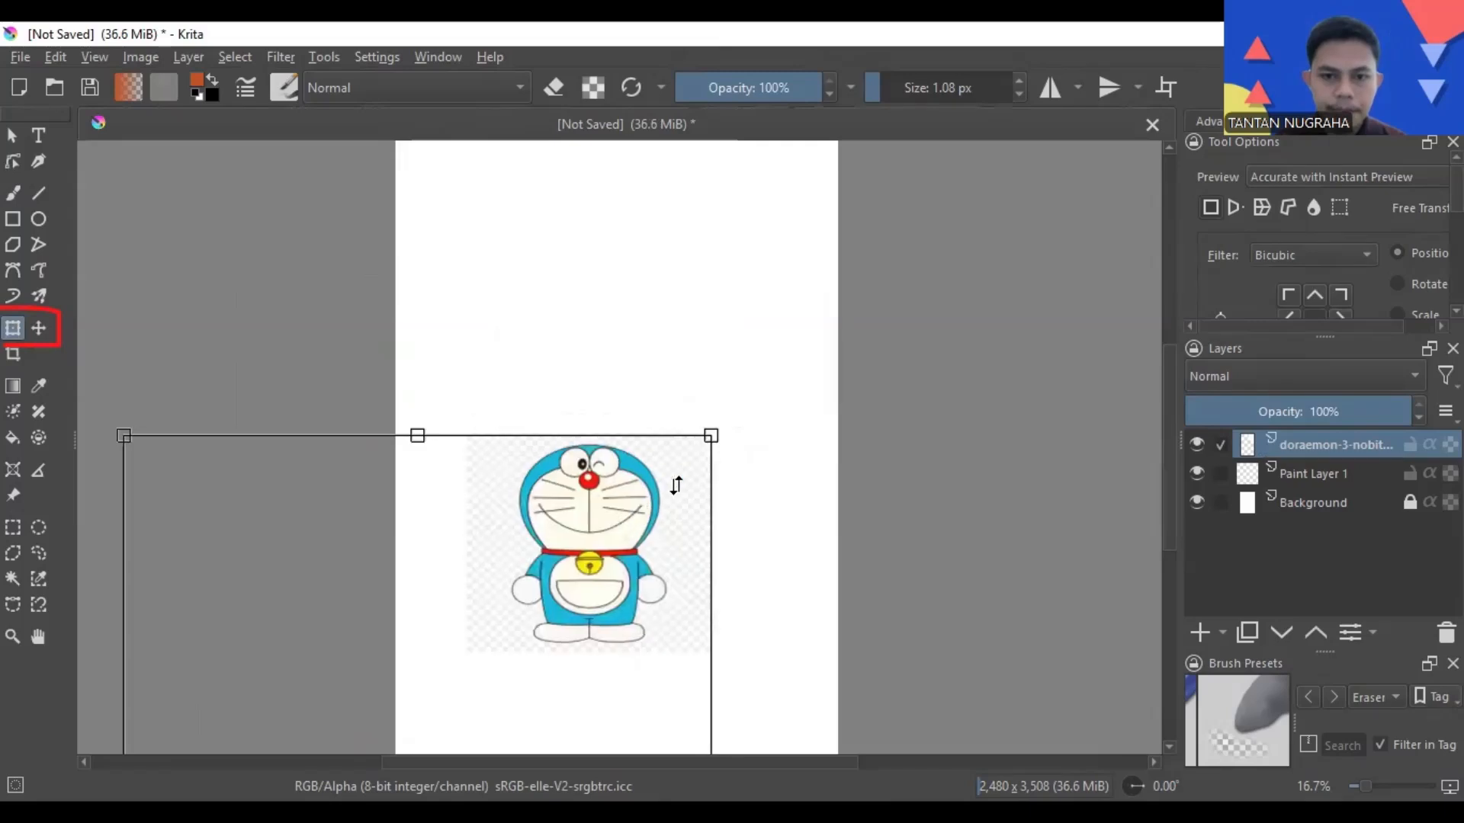
left_click_drag(710, 435, 851, 228)
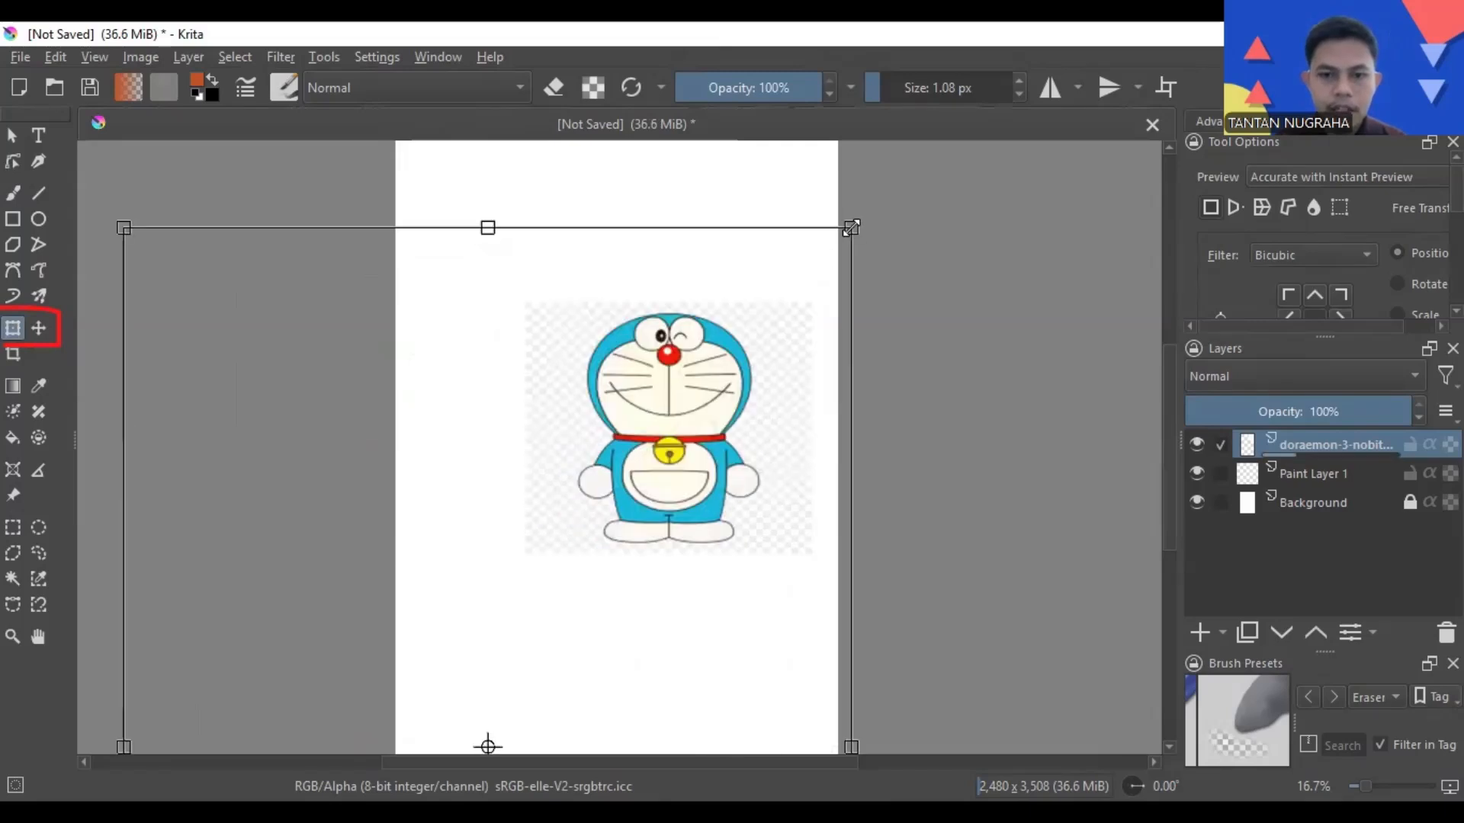
left_click_drag(750, 342, 643, 411)
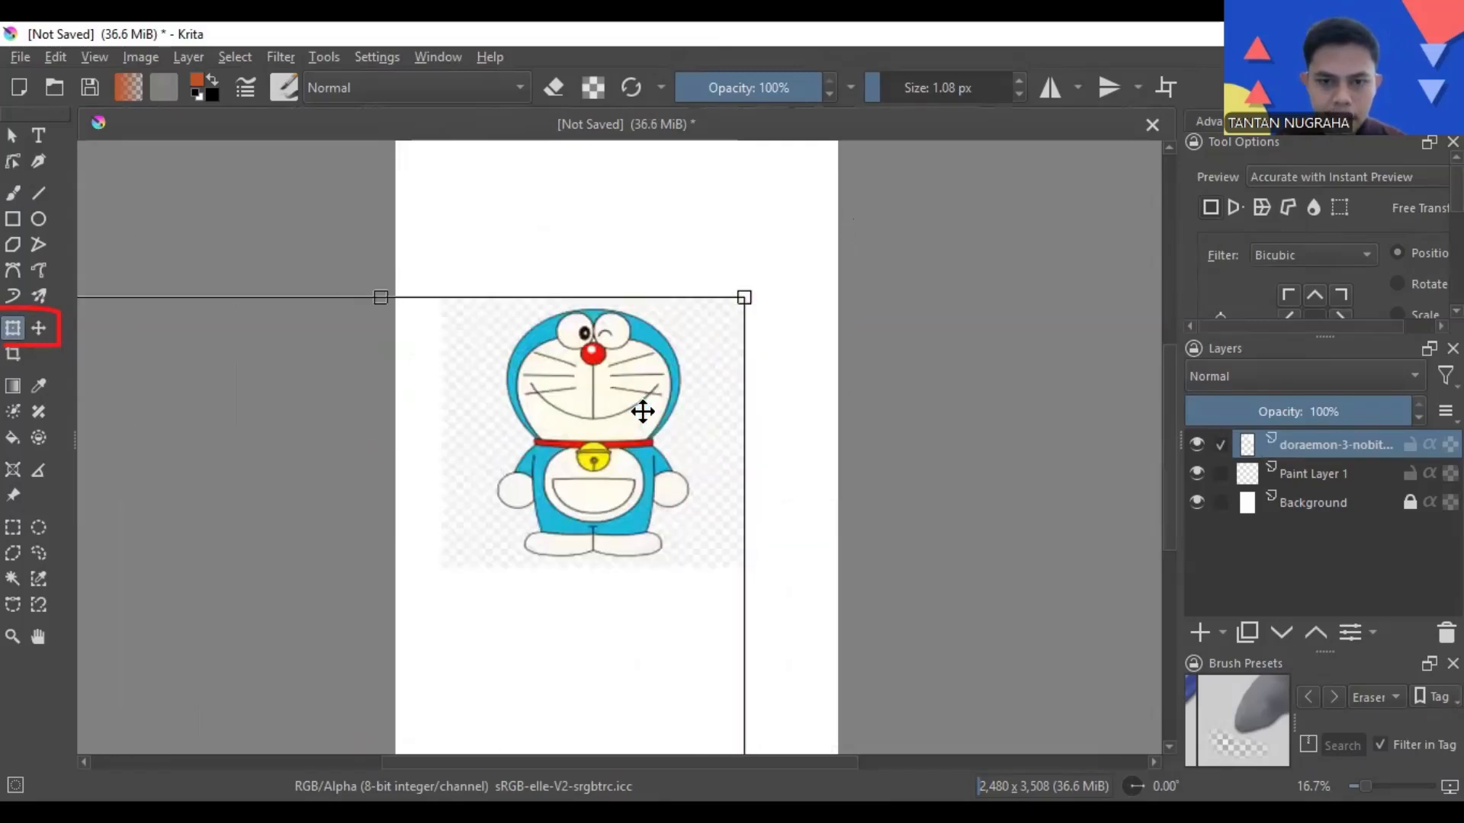
scroll(643, 411, "down", 1)
left_click_drag(720, 324, 771, 260)
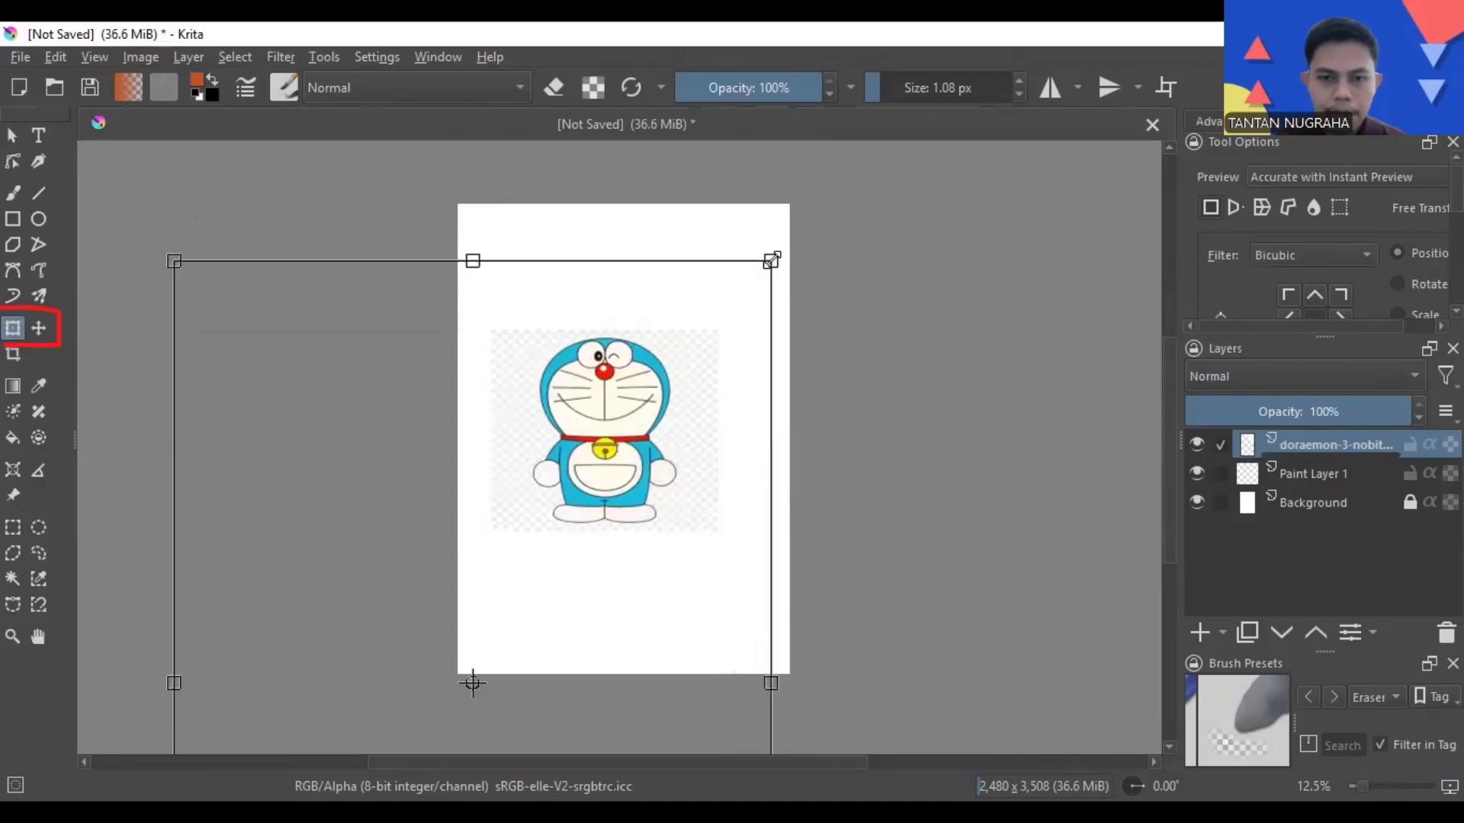
left_click_drag(708, 306, 690, 356)
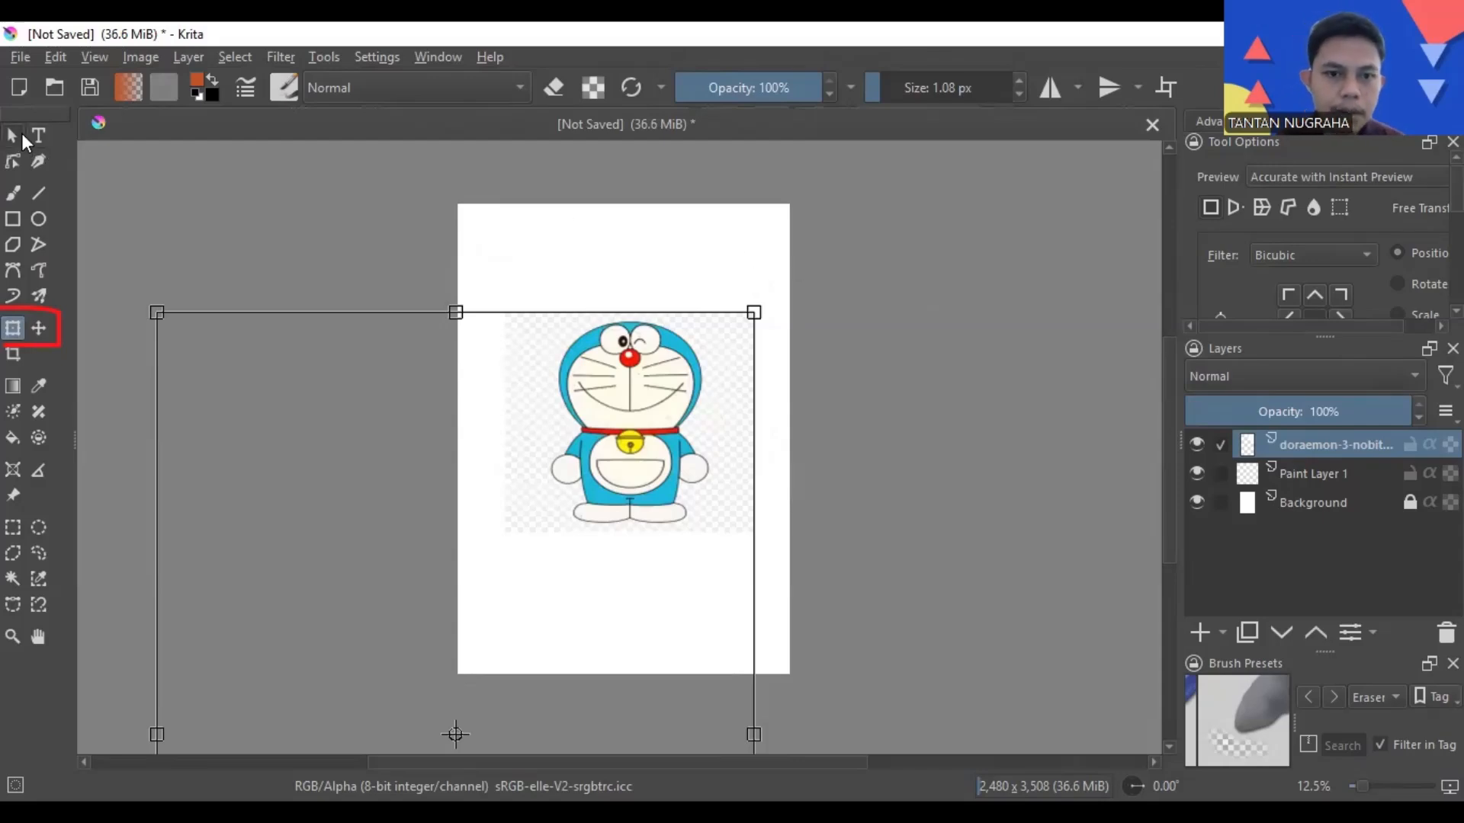
left_click(21, 134)
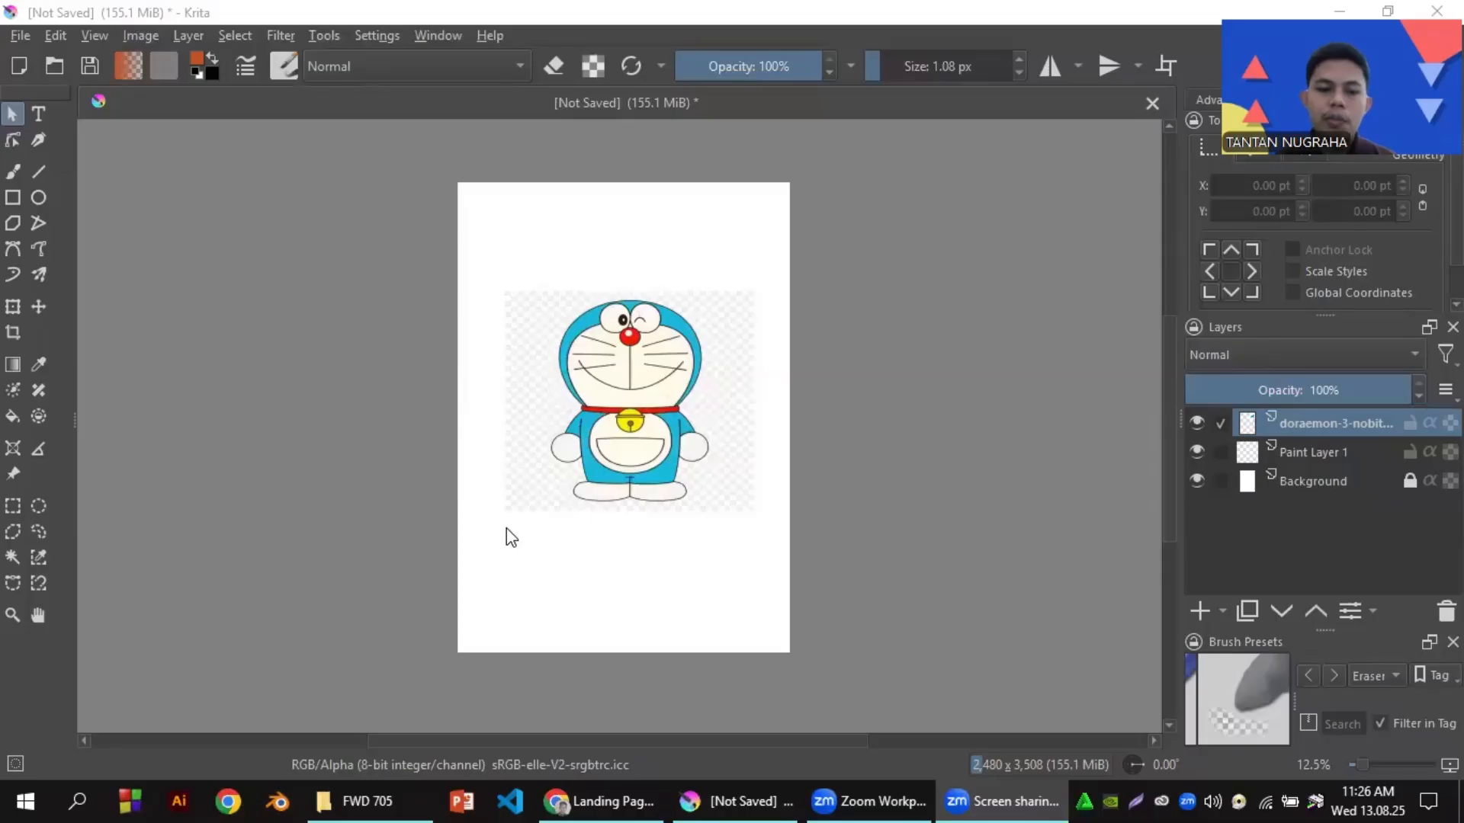
- Switch to the FWD 705 folder in File Explorer and select the headband image ikat kepala.png
mouse_move(391, 789)
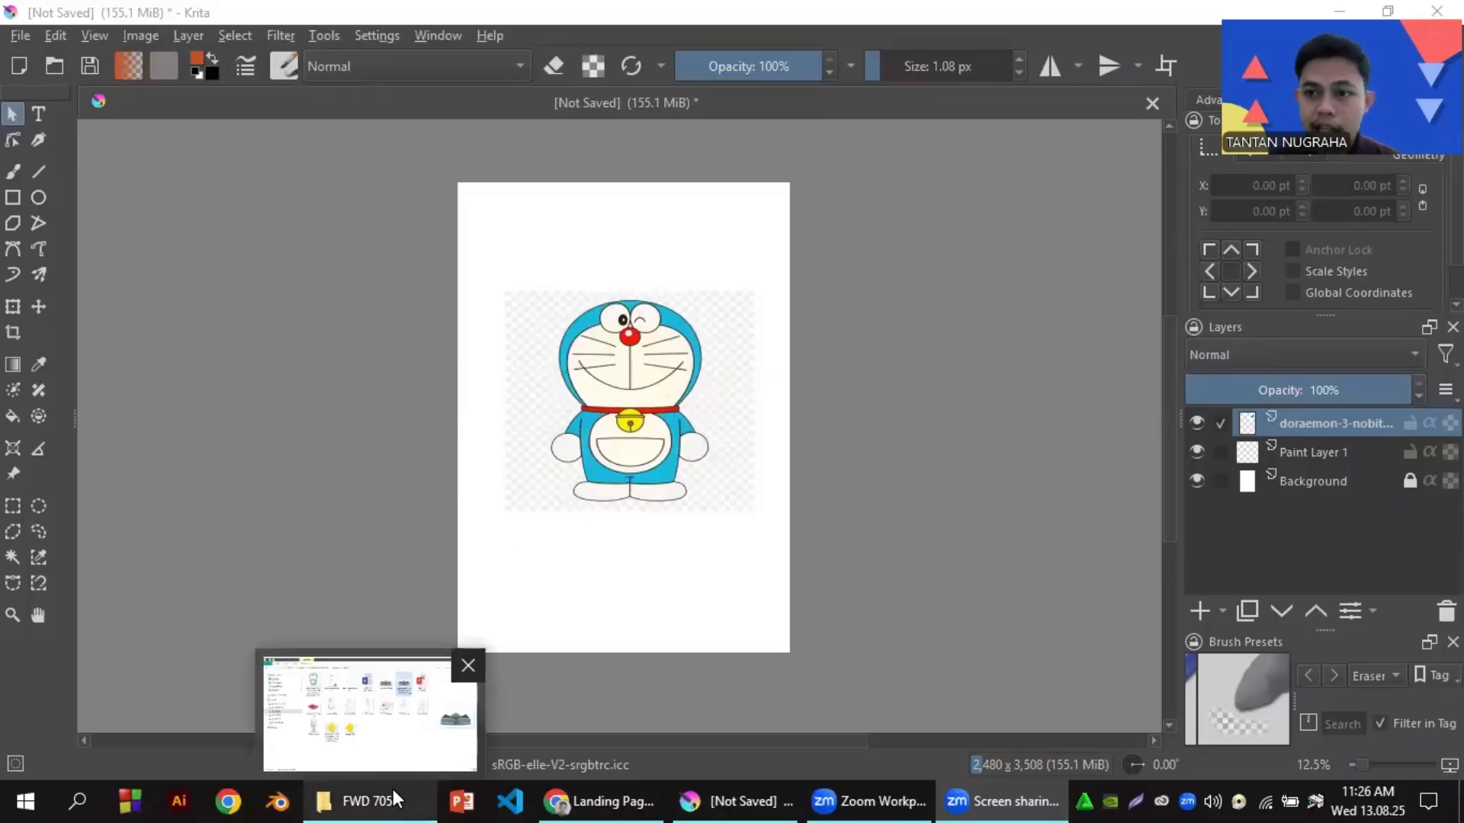
left_click(392, 793)
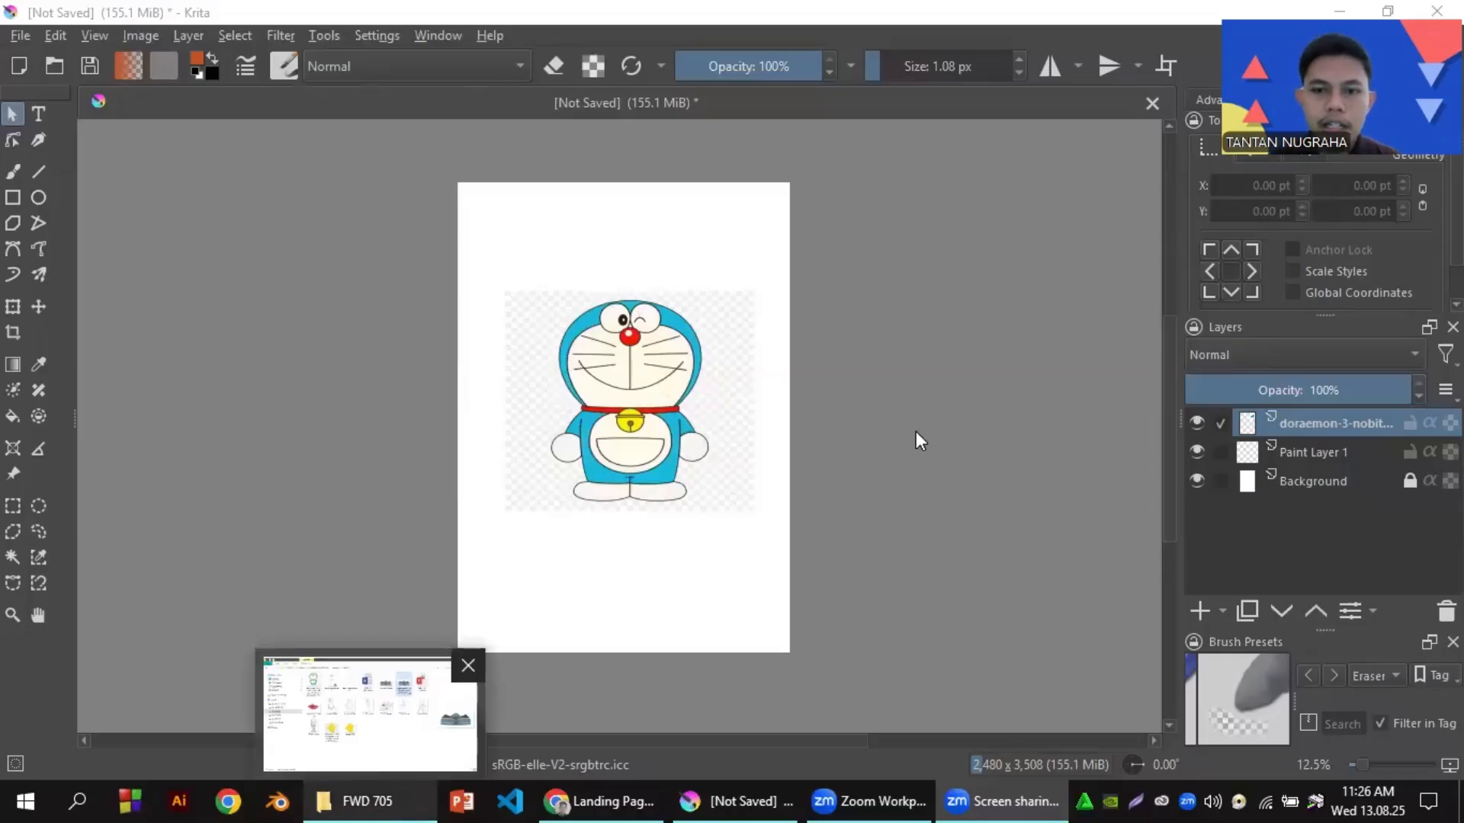
left_click(960, 180)
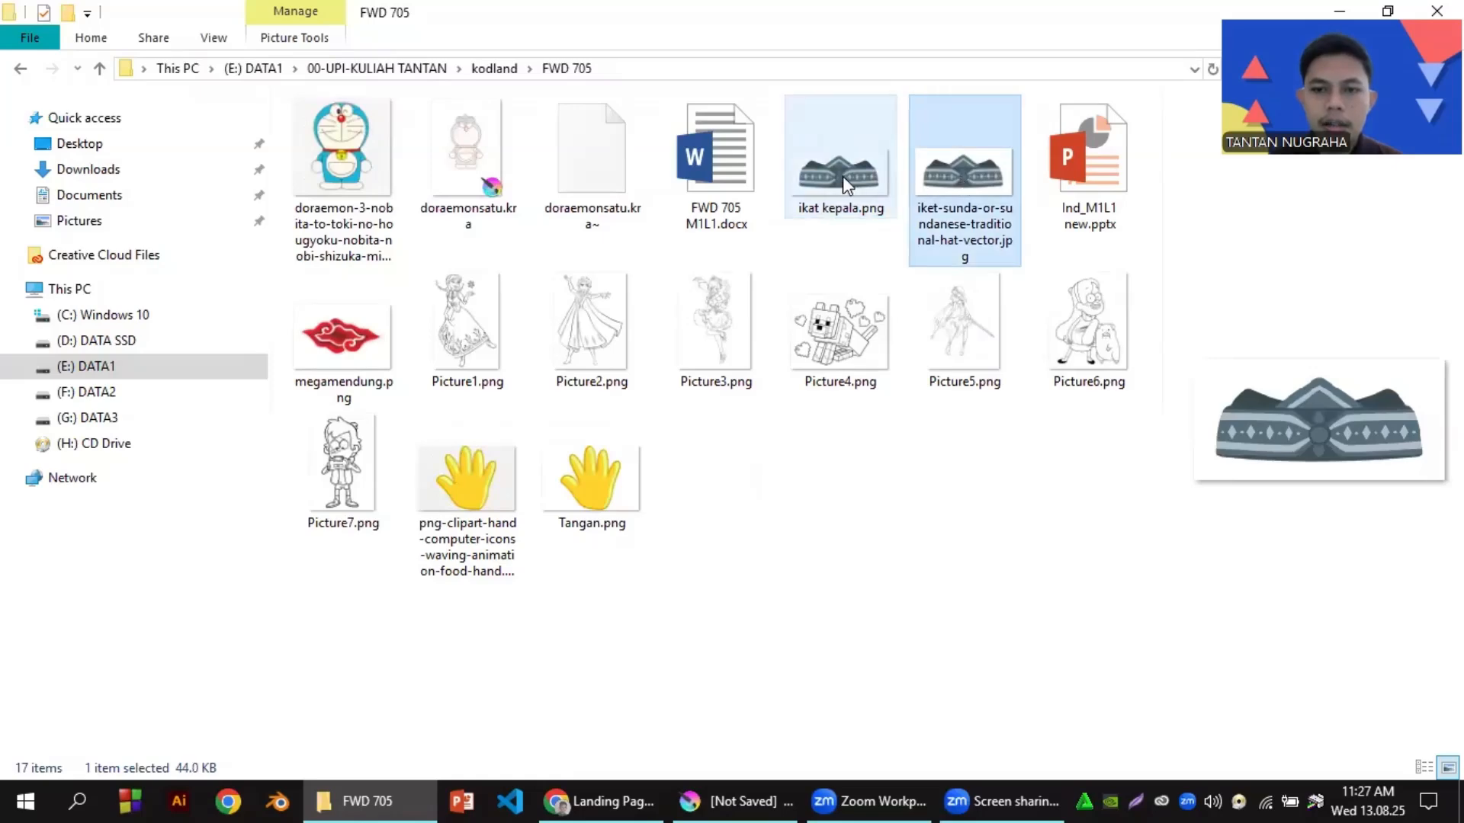
left_click(843, 176)
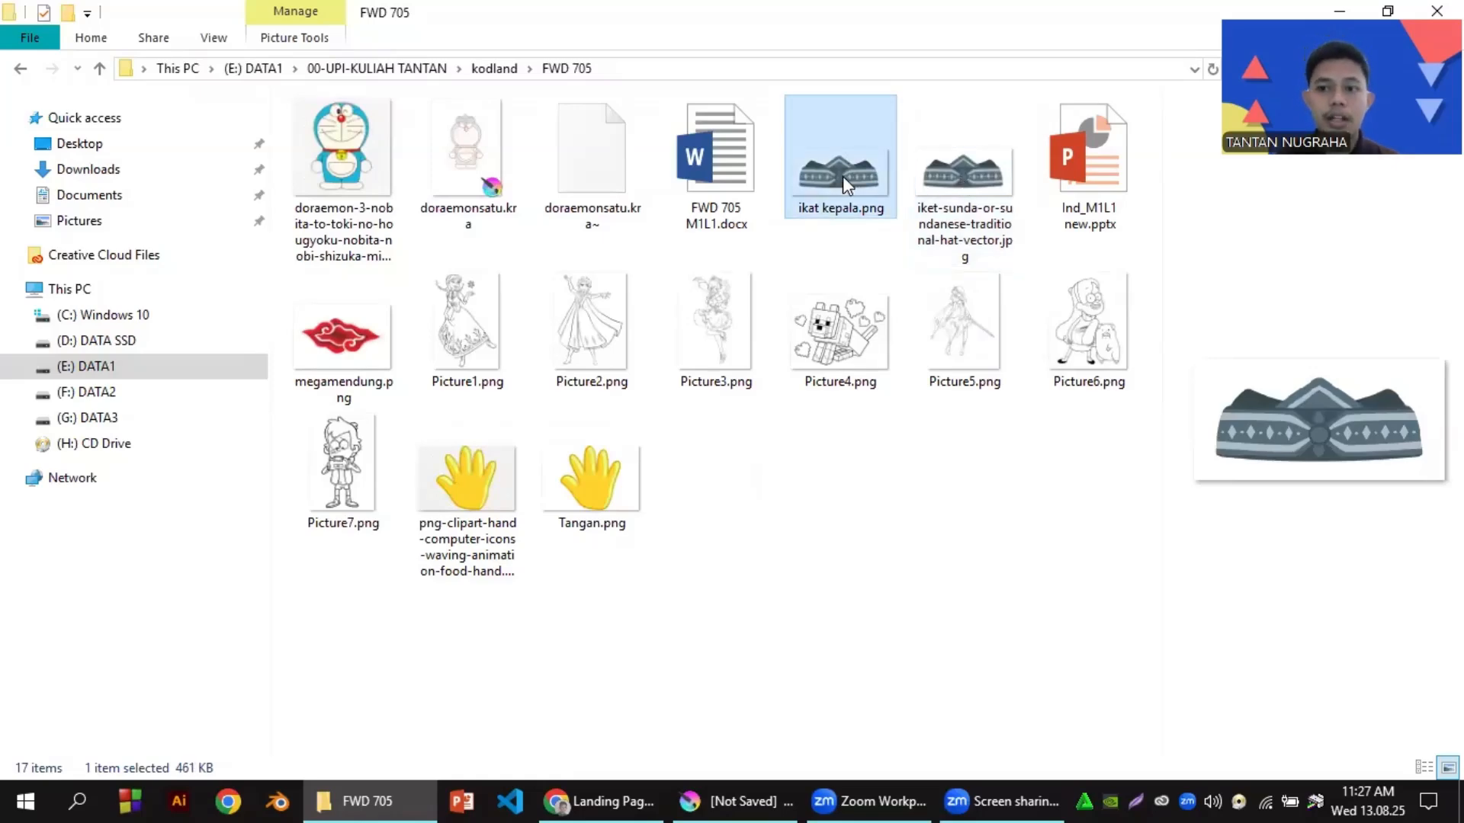
- Copy the ikat kepala.png headband image and paste it as a new layer in the Krita document
right_click(843, 176)
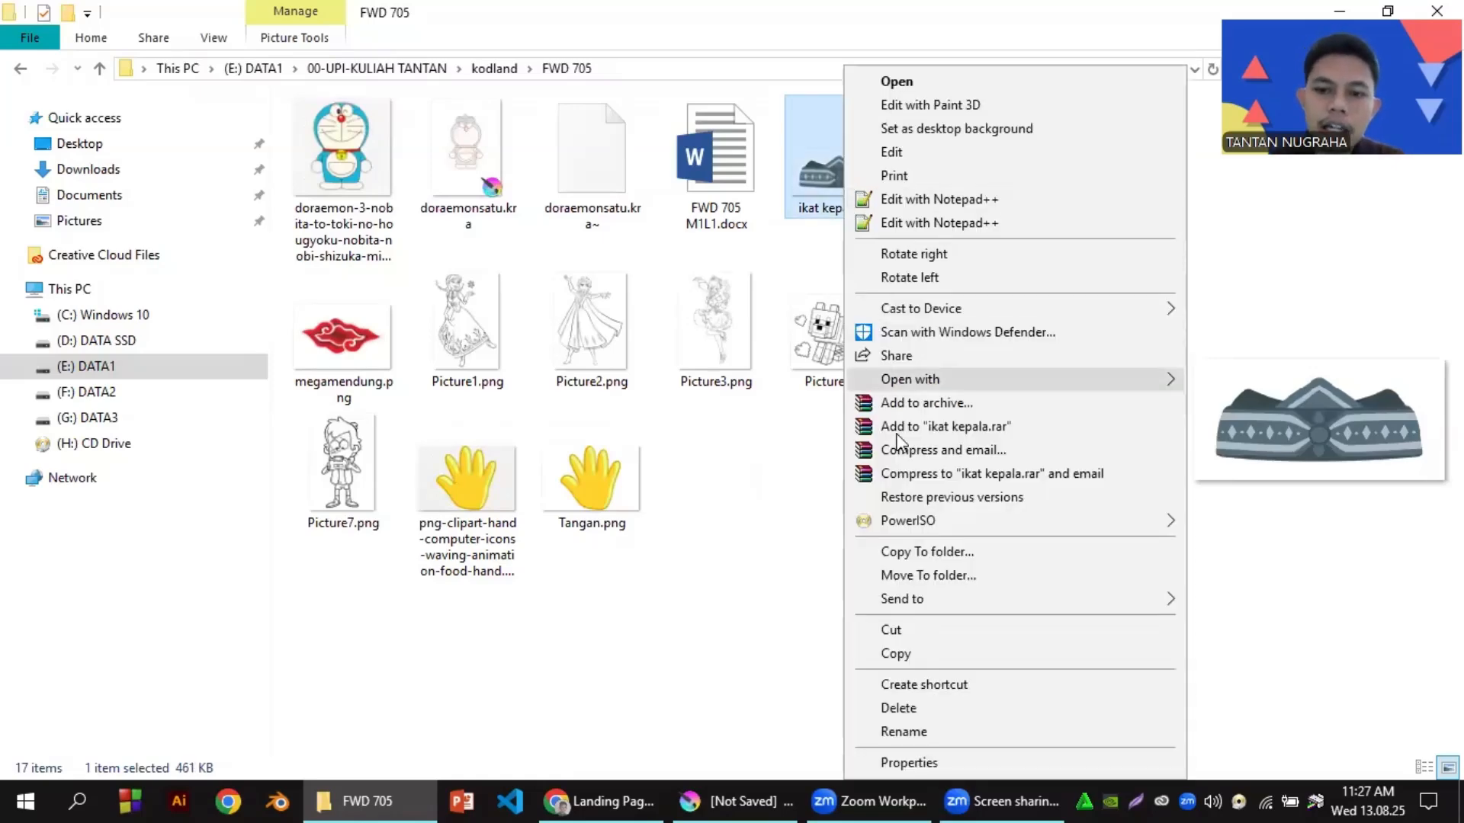
left_click(1000, 656)
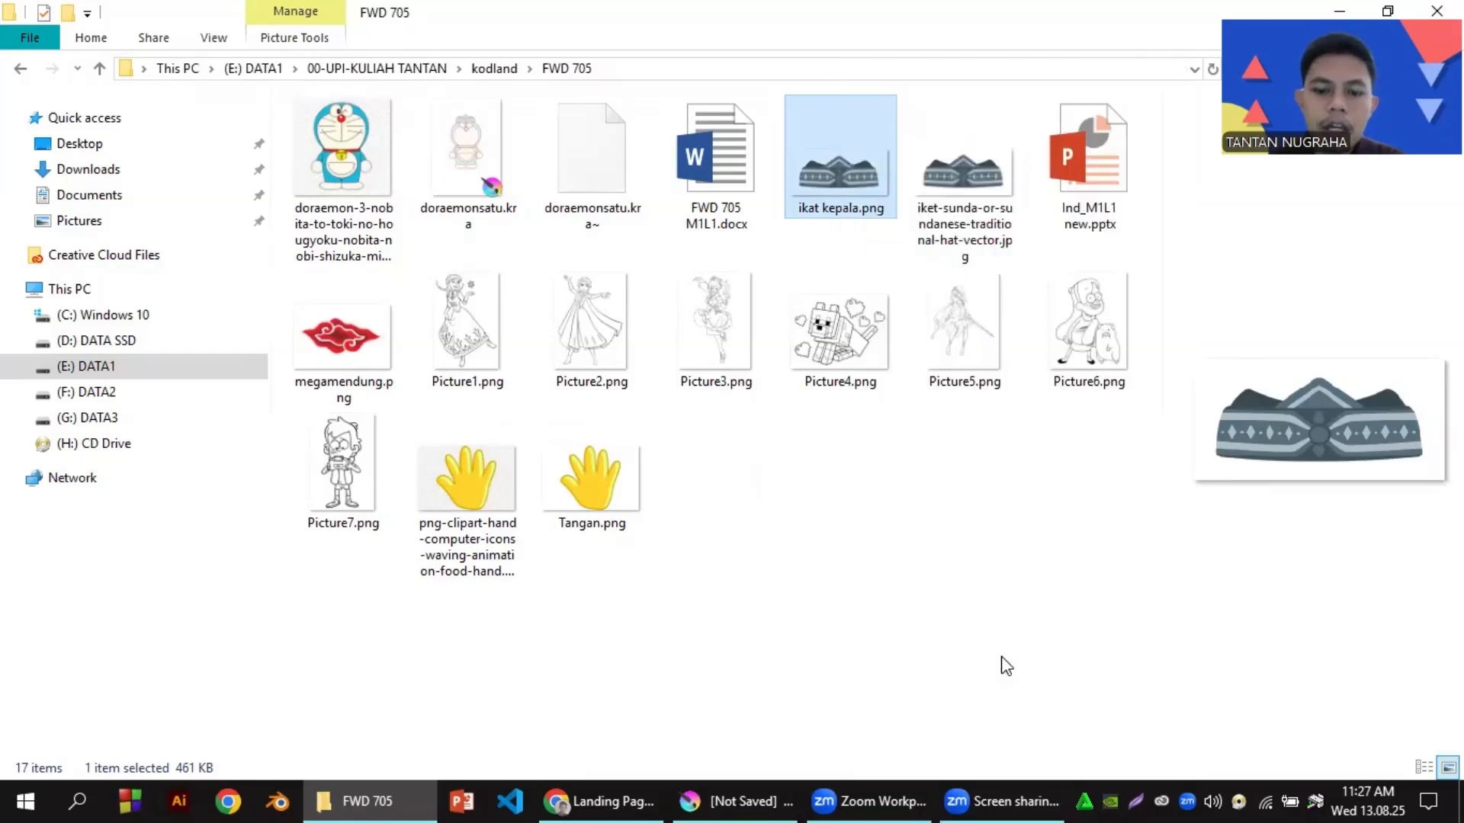
left_click(742, 789)
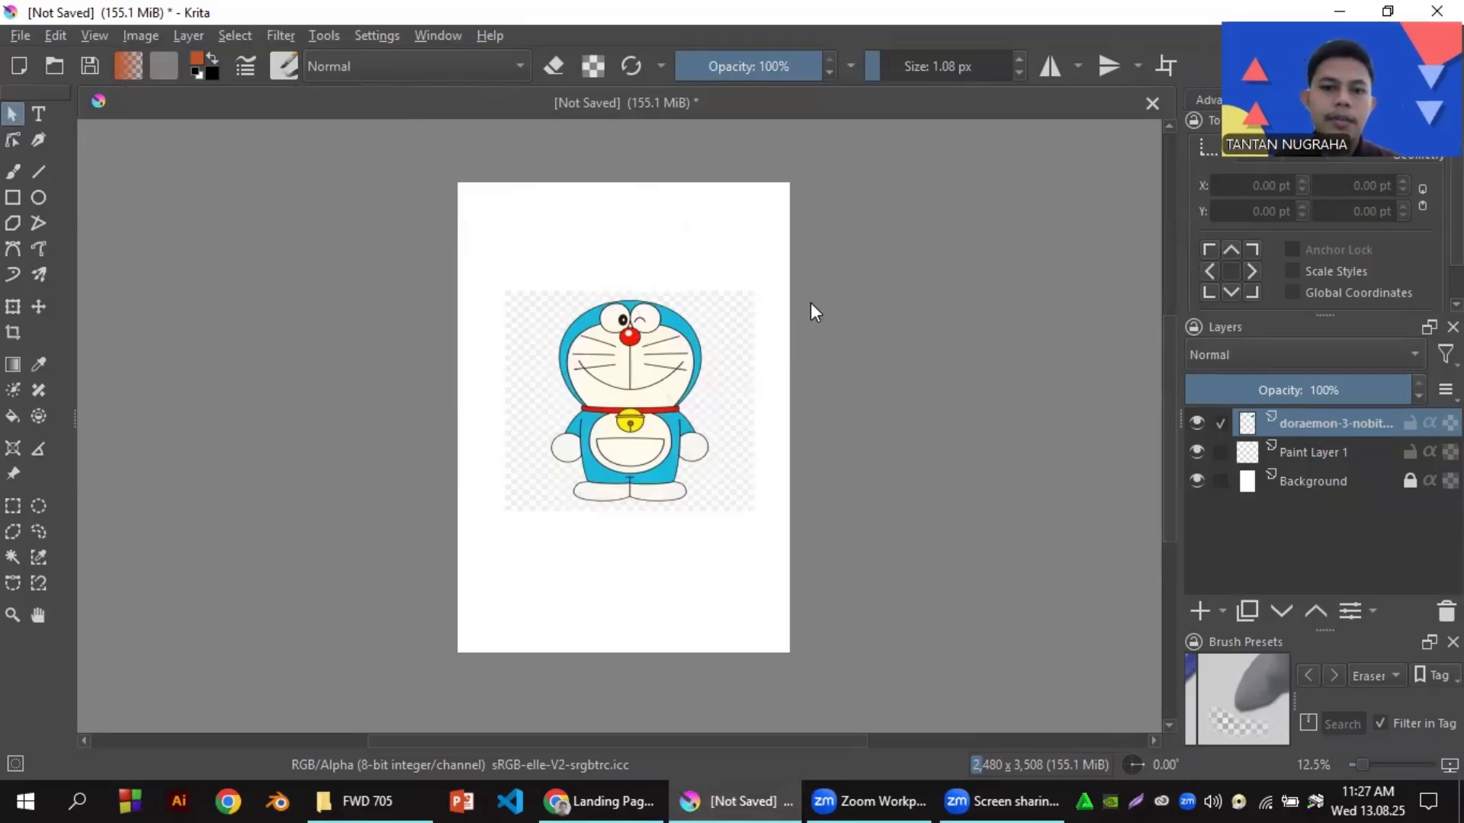
key("ctrl+v")
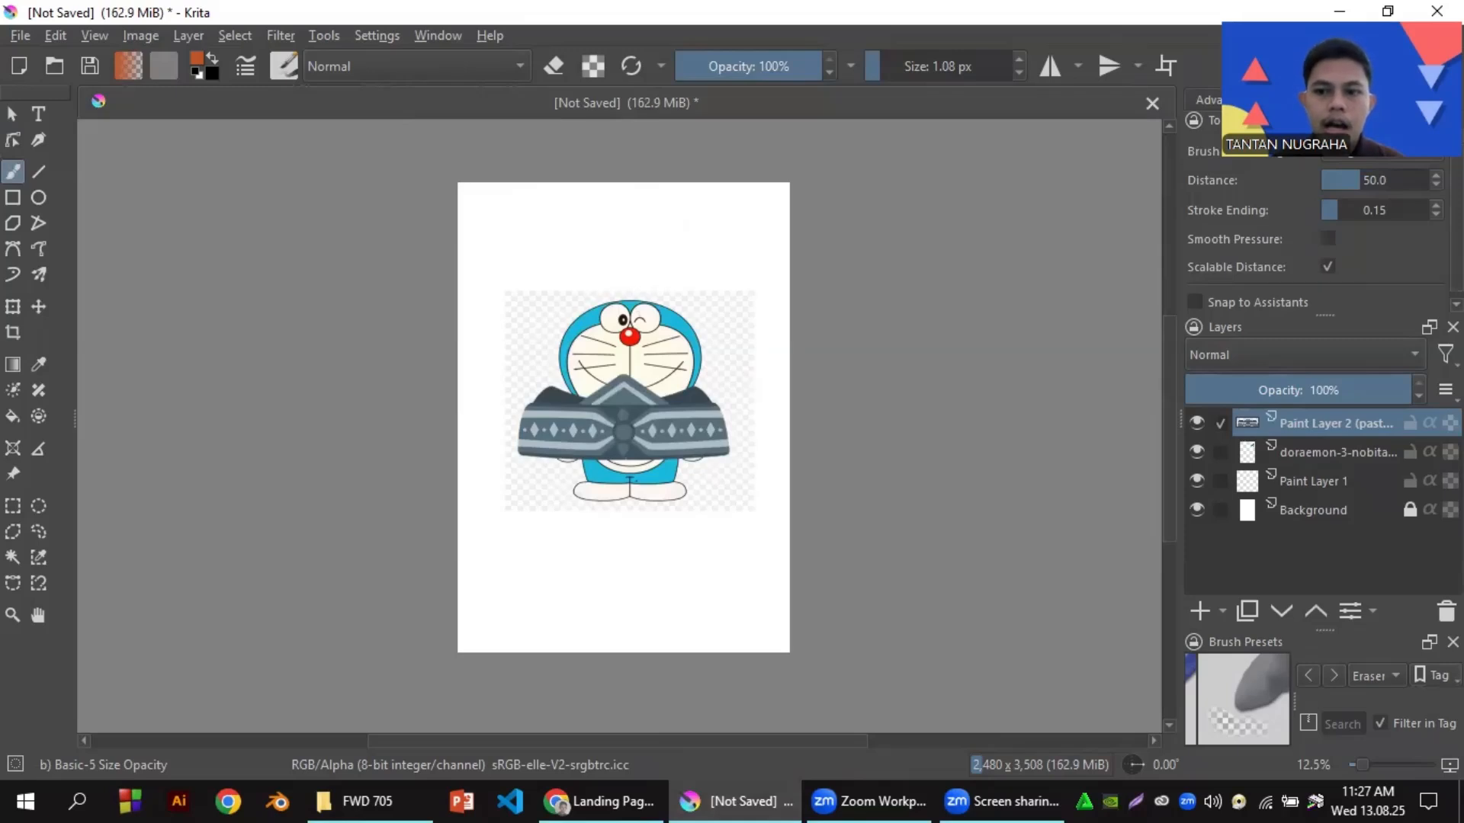
- Transform the headband layer, shrinking it to roughly the width of Doraemon's forehead and placing it on top of the head
left_click(6, 313)
left_click_drag(596, 370, 604, 214)
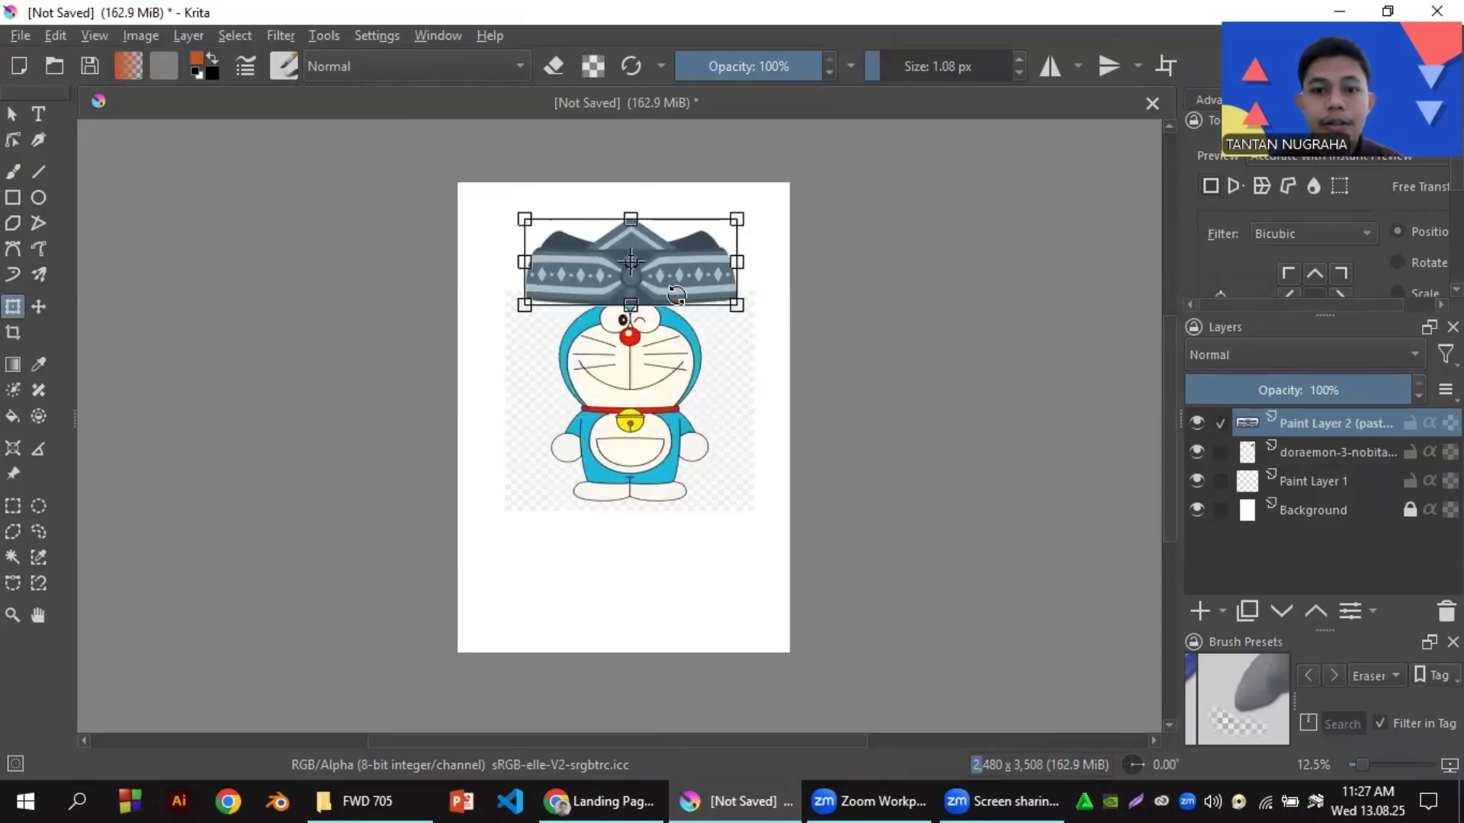
scroll(677, 299, "up", 2)
scroll(675, 294, "down", 3)
scroll(675, 293, "up", 3)
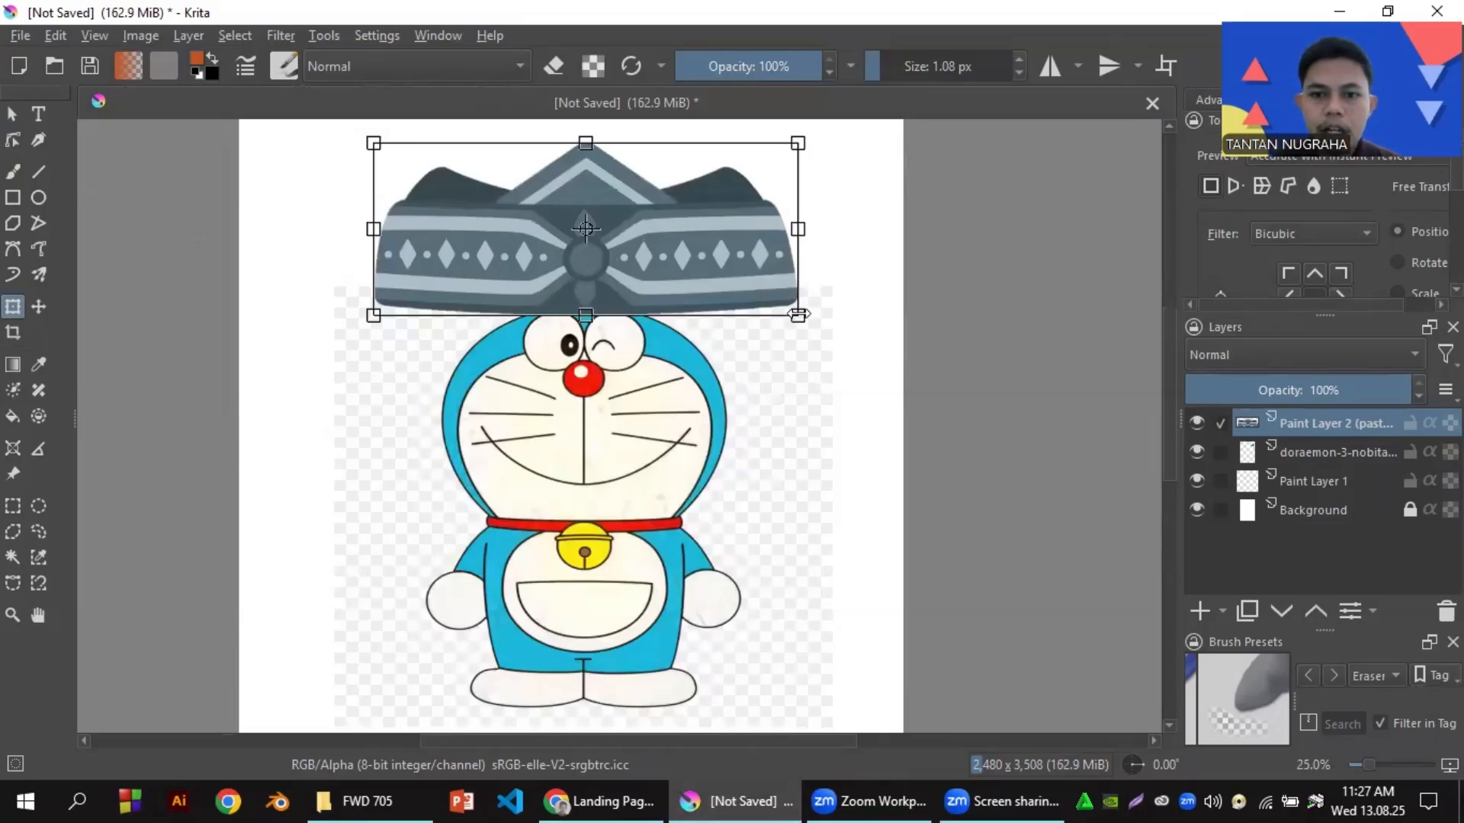
left_click_drag(798, 312, 528, 227)
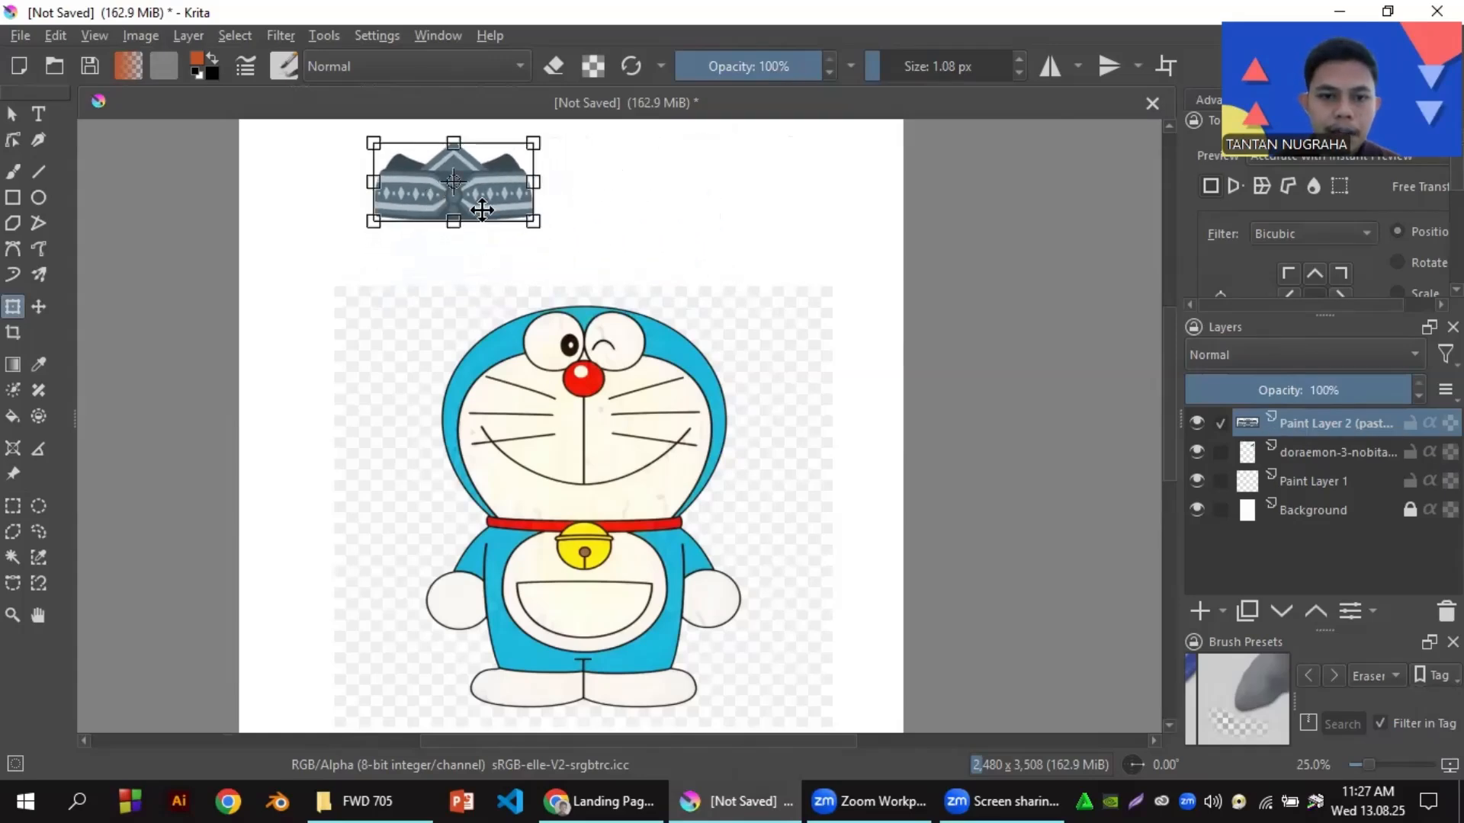
left_click_drag(449, 206, 574, 303)
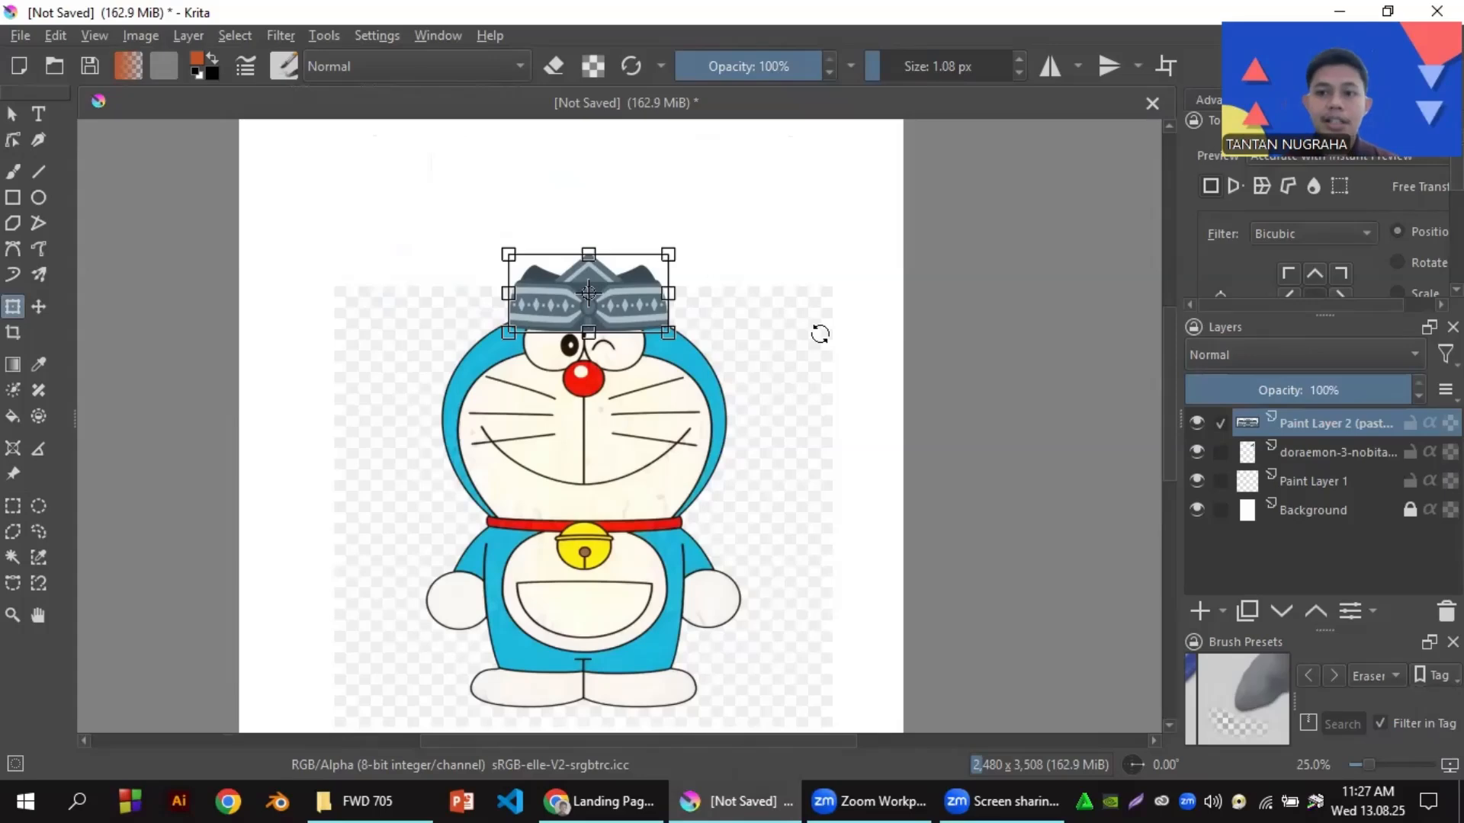
- Copy Tangan.png from the FWD 705 folder and paste it as a new layer in the Krita document
left_click(372, 793)
left_click(483, 453)
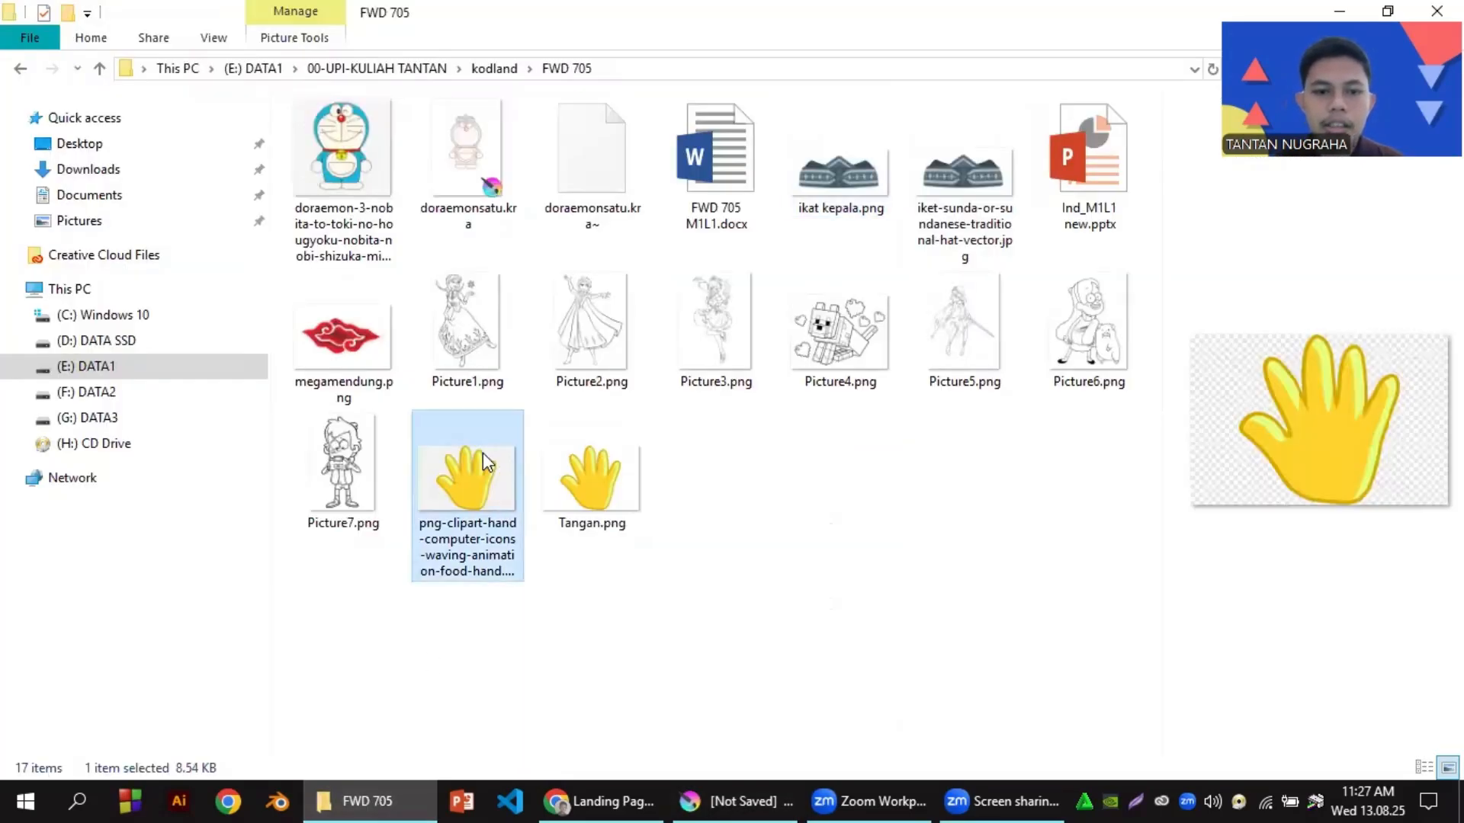
left_click(581, 485)
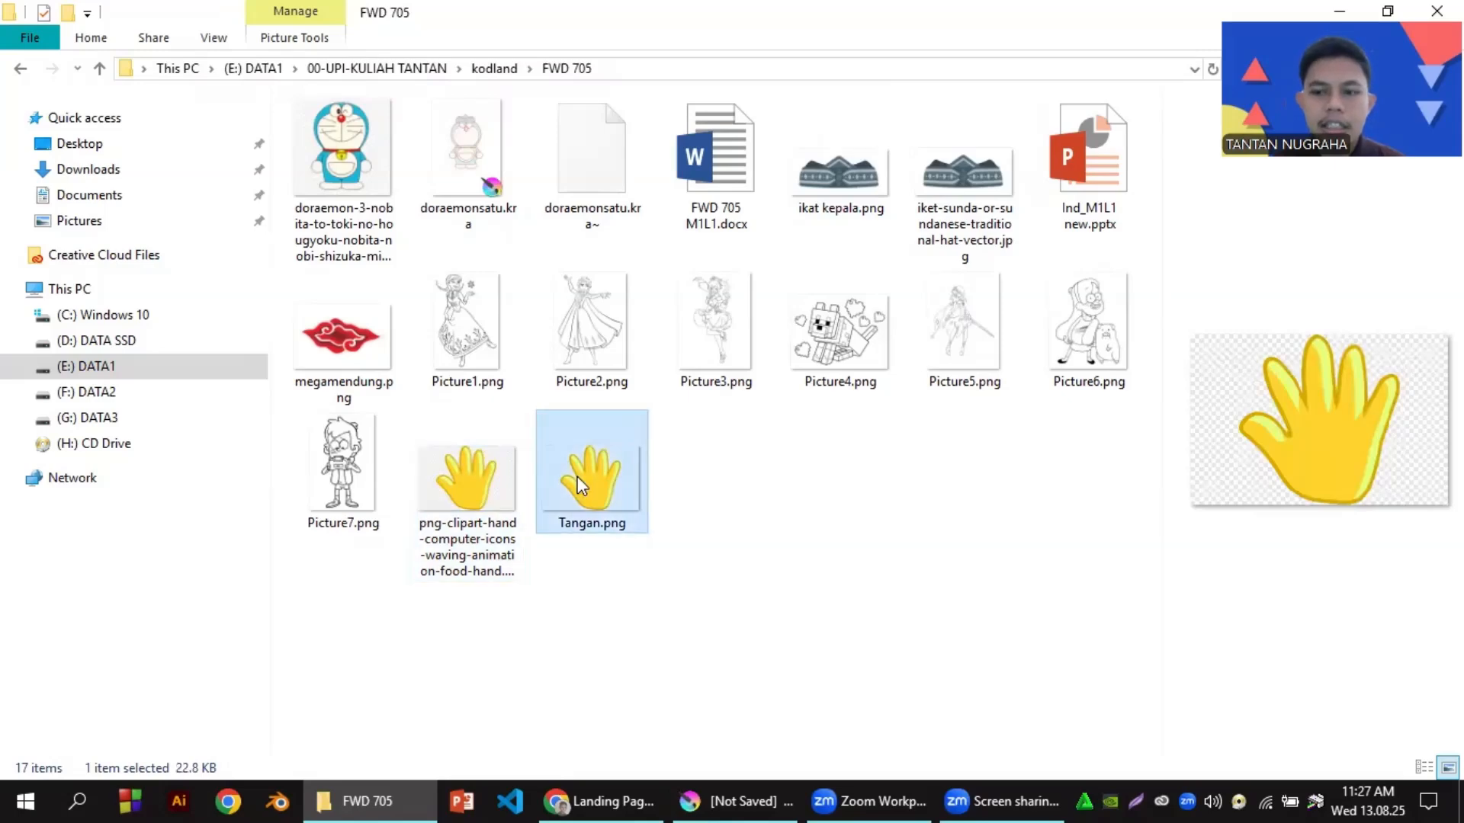
right_click(580, 486)
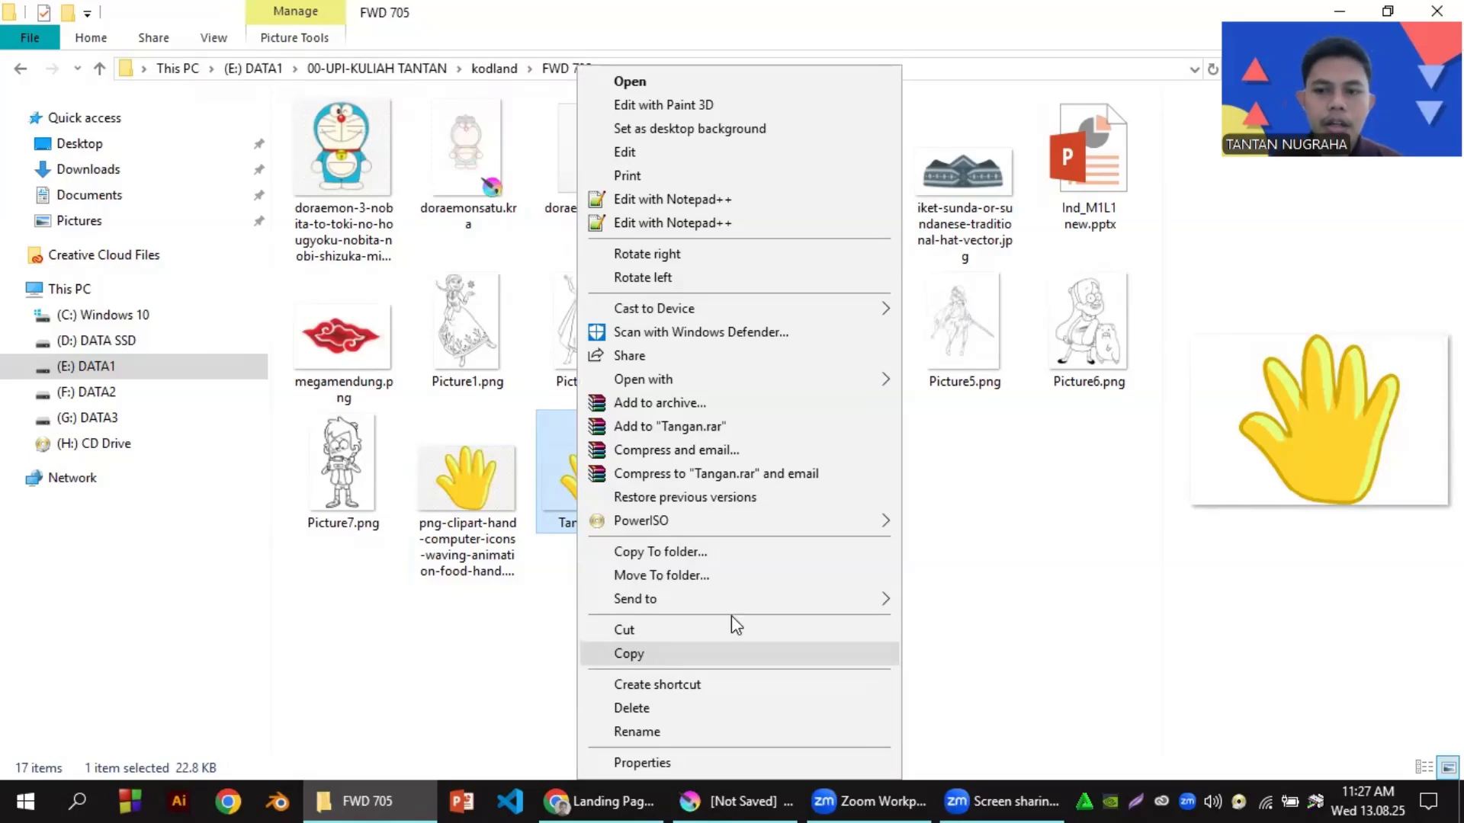
key("alt+Tab")
key("ctrl+v")
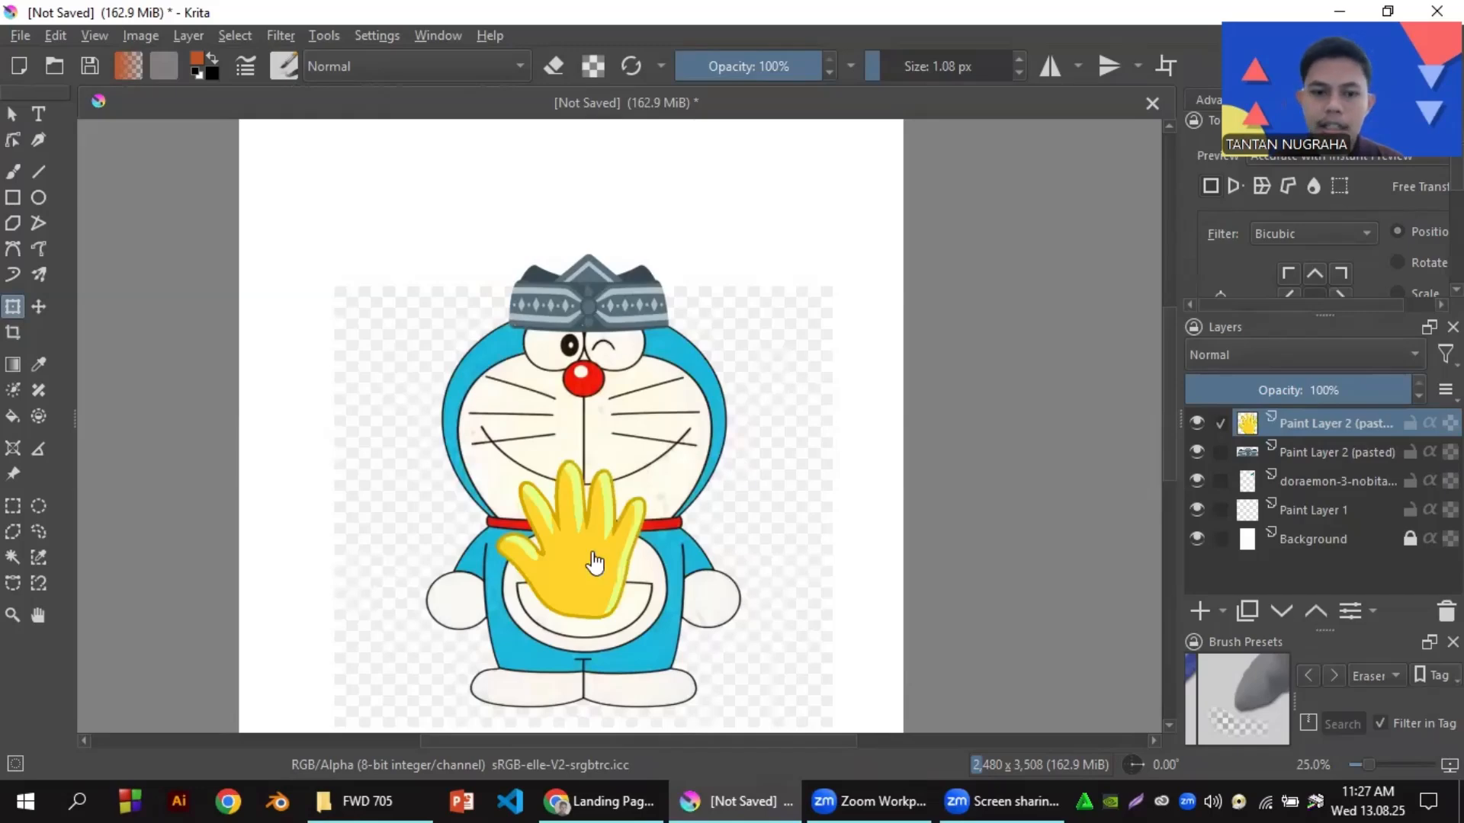
- Rotate the yellow hand so its fingers point down and outward, shrink it and place it over Doraemon's left-side hand in the picture
left_click(538, 535)
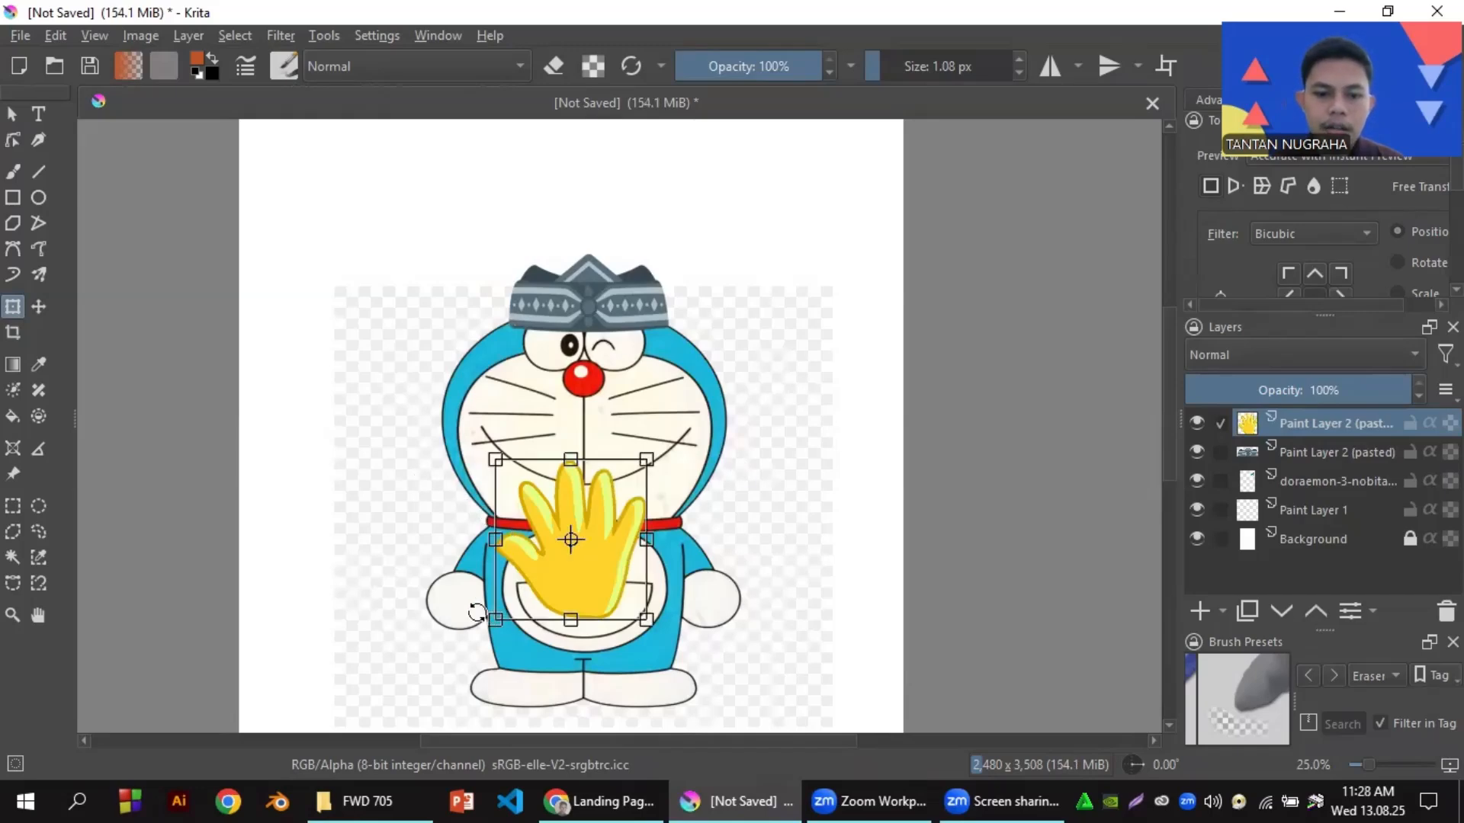
left_click_drag(488, 621, 626, 551)
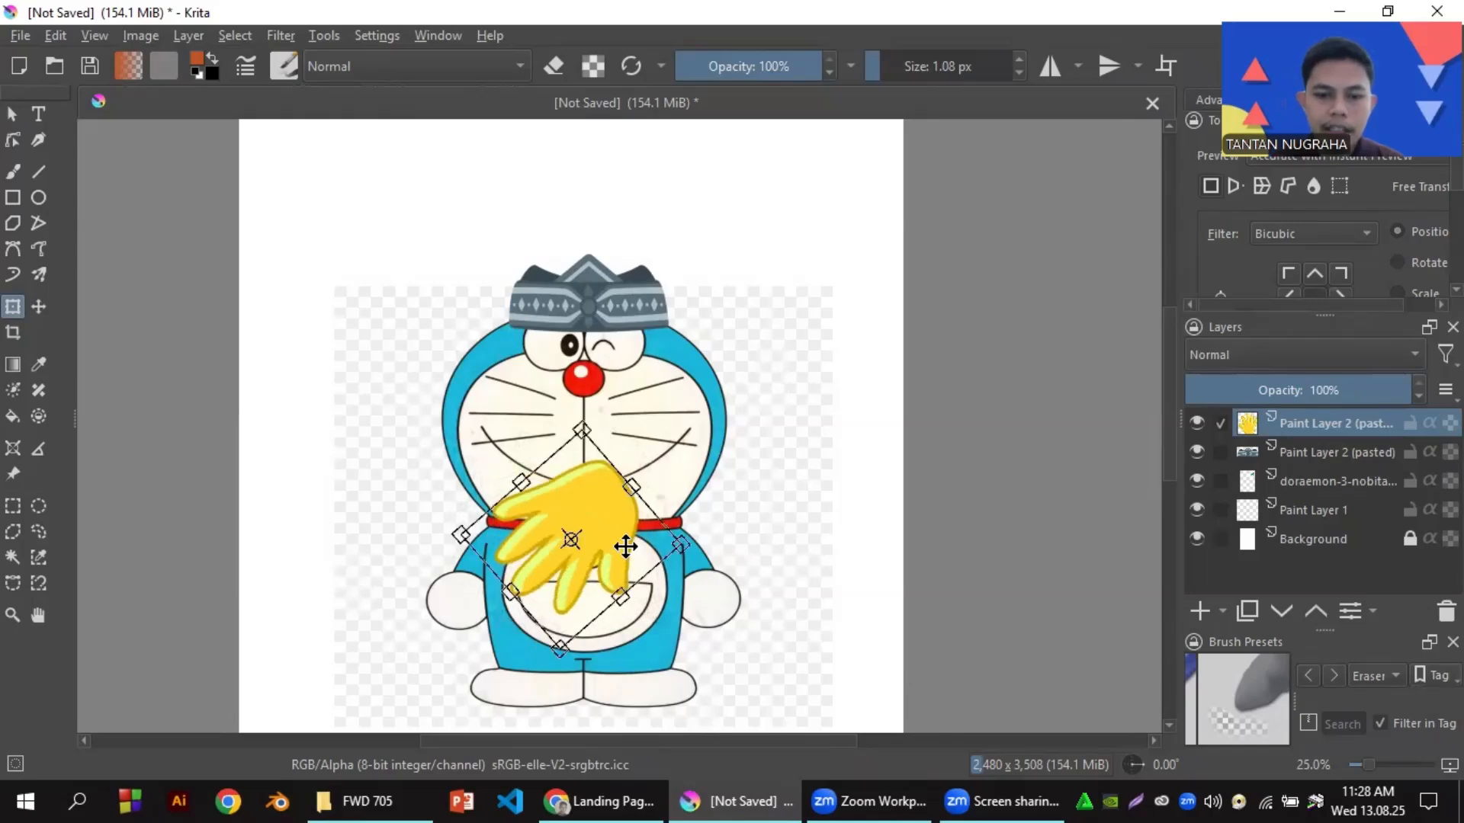
left_click_drag(569, 611, 466, 596)
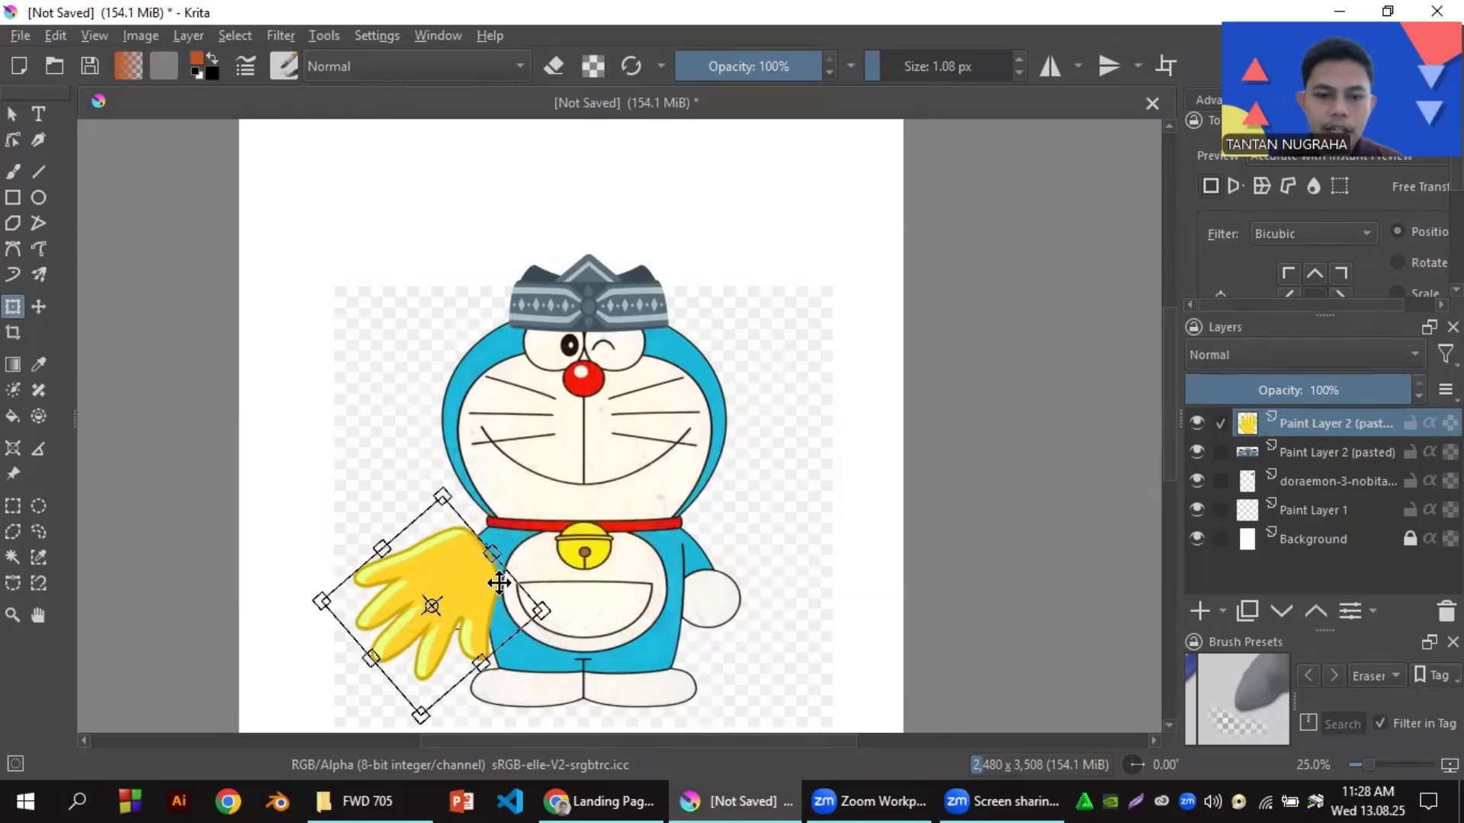
scroll(499, 582, "down", 1)
left_click_drag(555, 567, 529, 369)
scroll(645, 374, "up", 2)
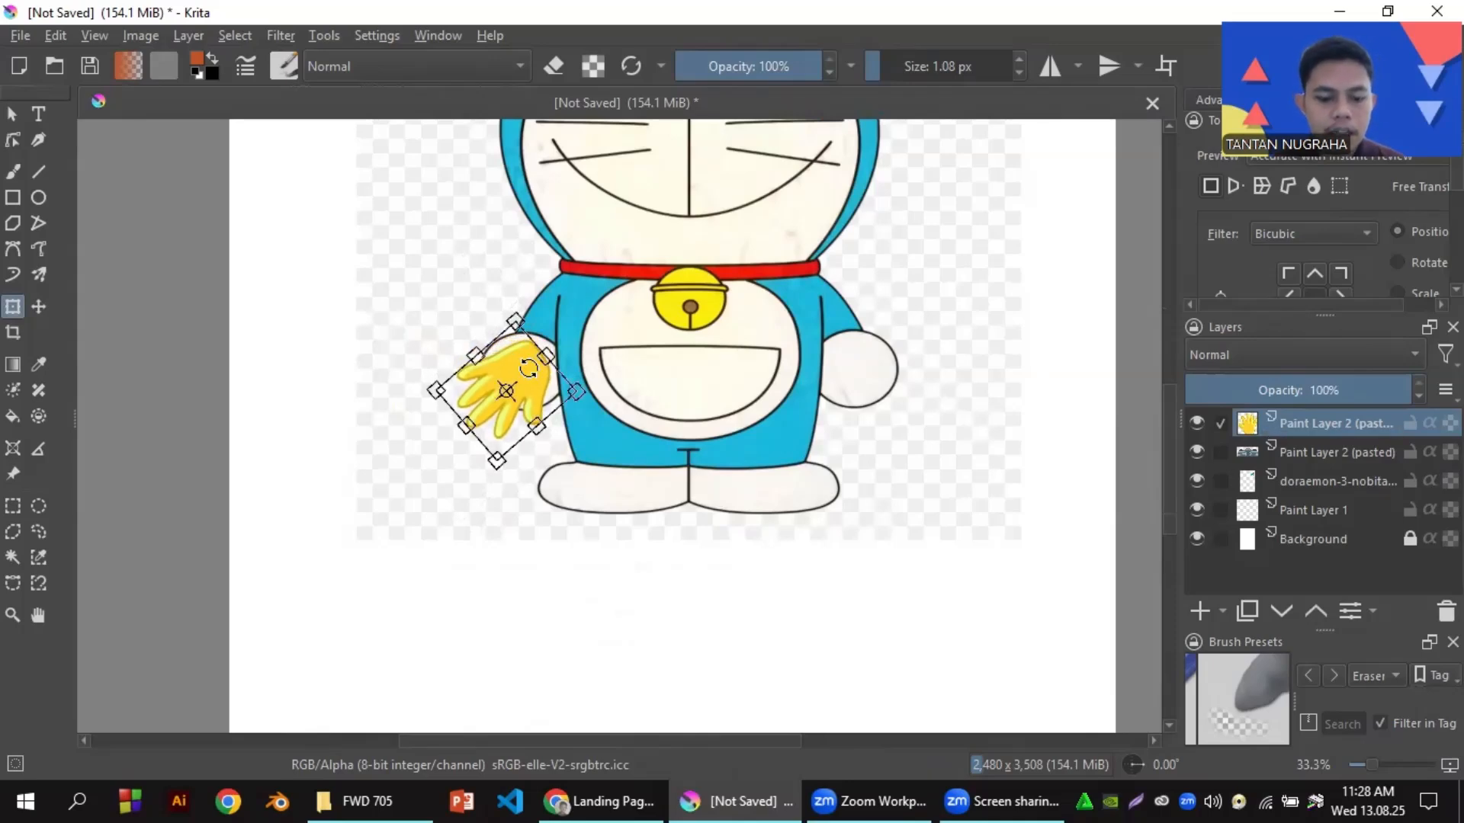
- Duplicate the yellow hand layer, move the copy onto Doraemon's other hand and rotate its fingers down and outward
key("ctrl+c")
key("ctrl+v")
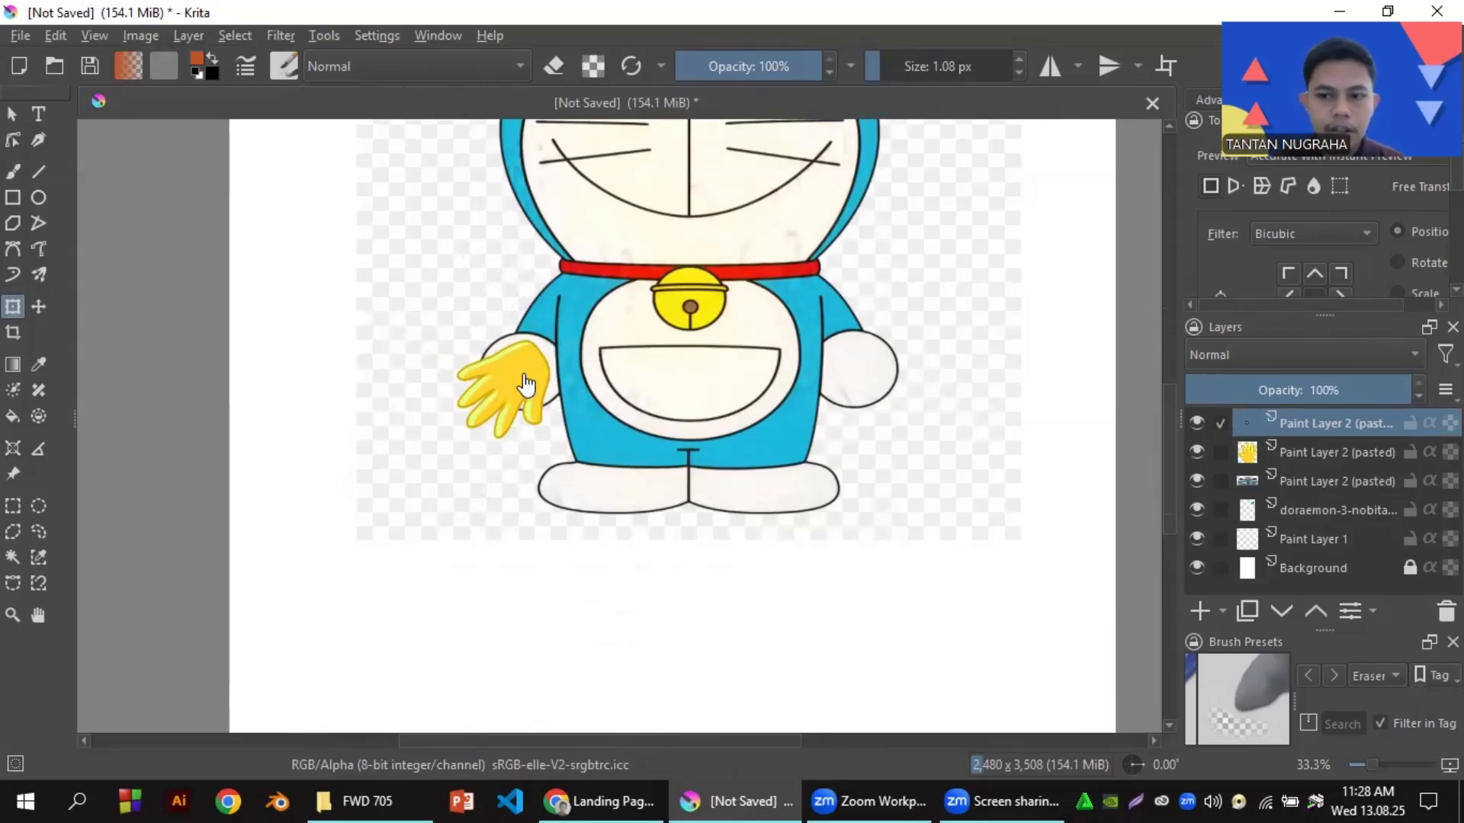
left_click(526, 384)
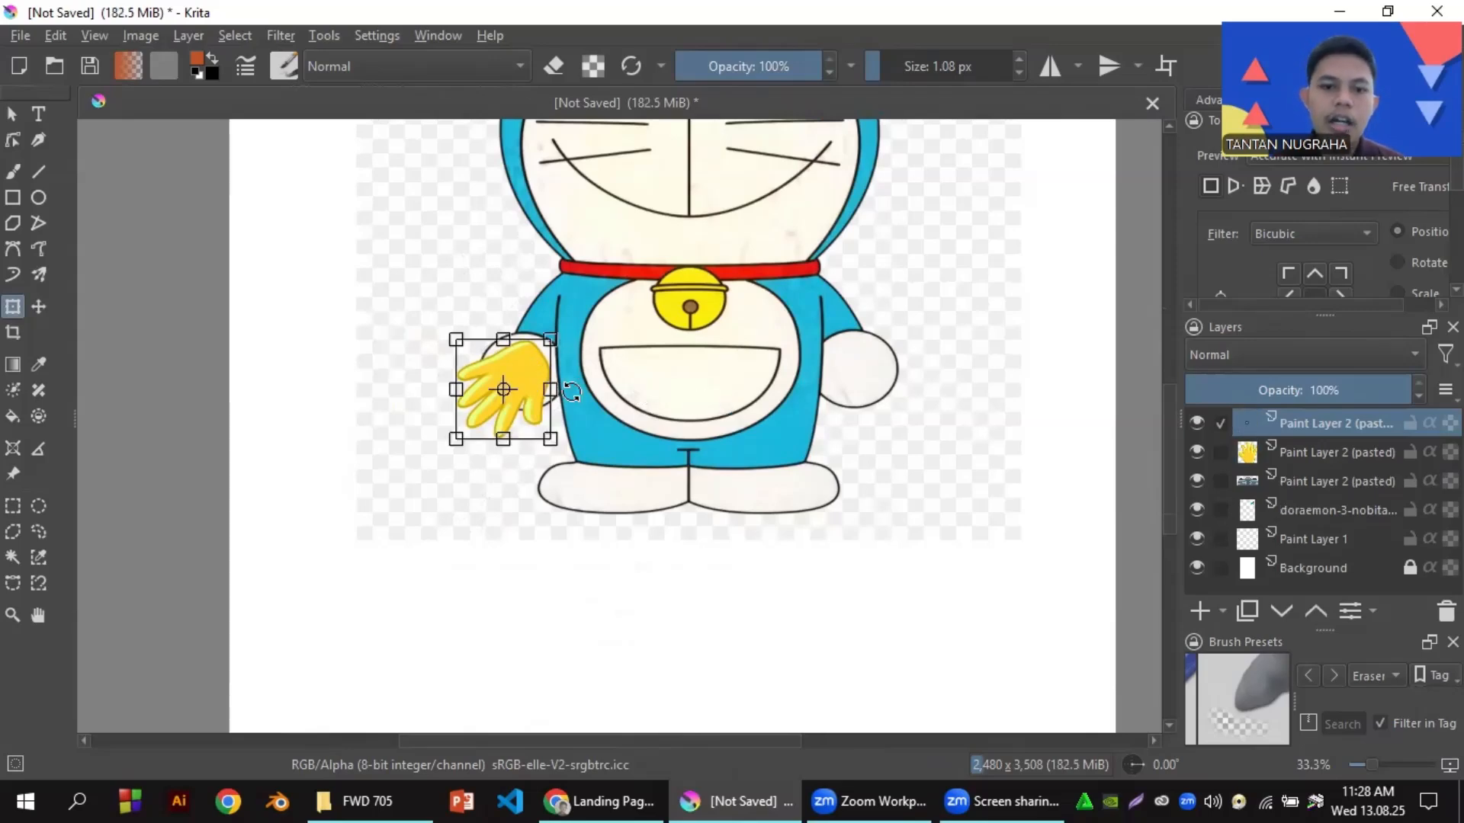
left_click_drag(523, 369, 859, 415)
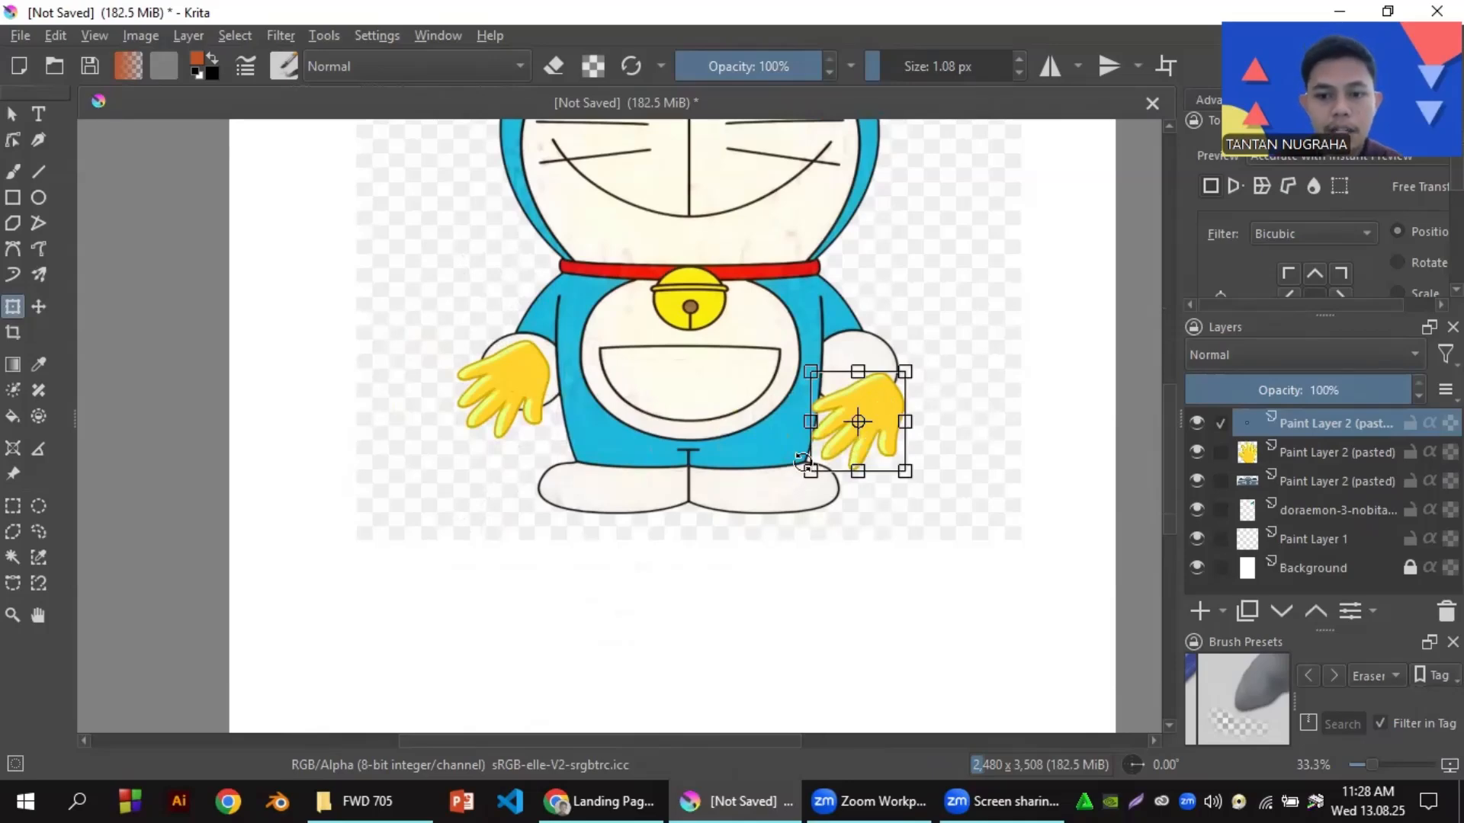
left_click_drag(808, 473, 918, 465)
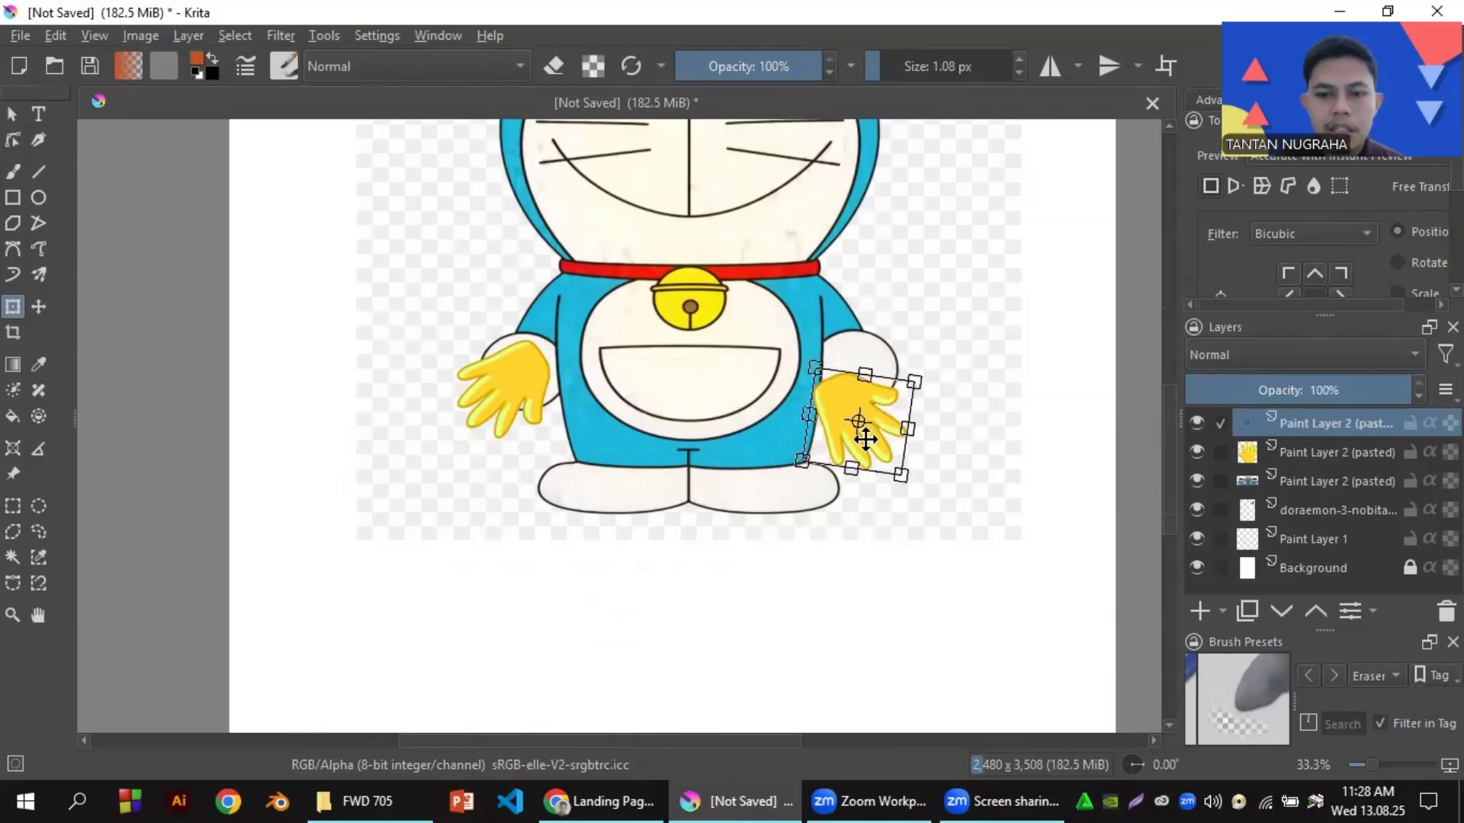
left_click_drag(859, 425, 876, 395)
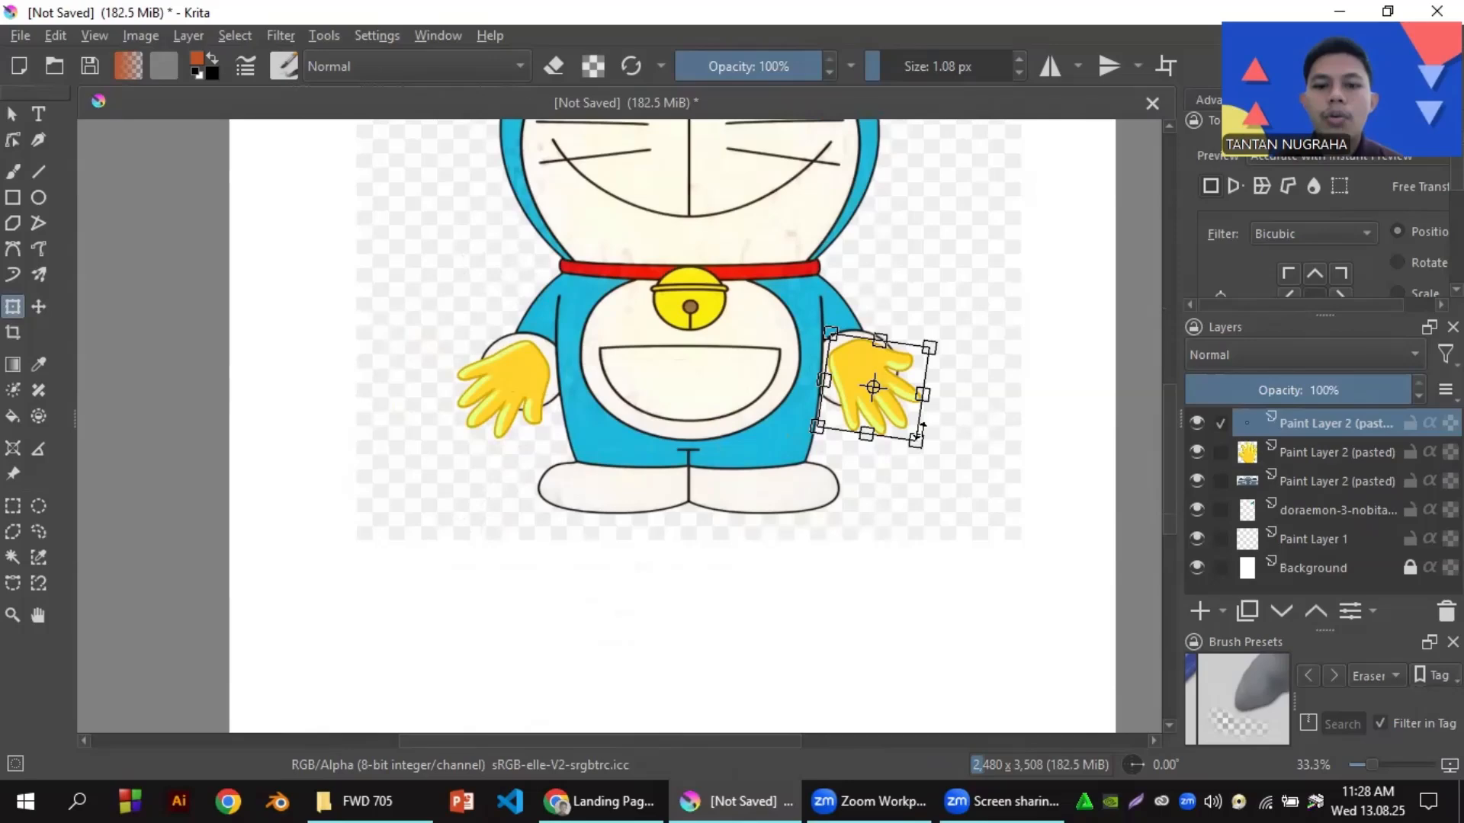
scroll(738, 326, "down", 2)
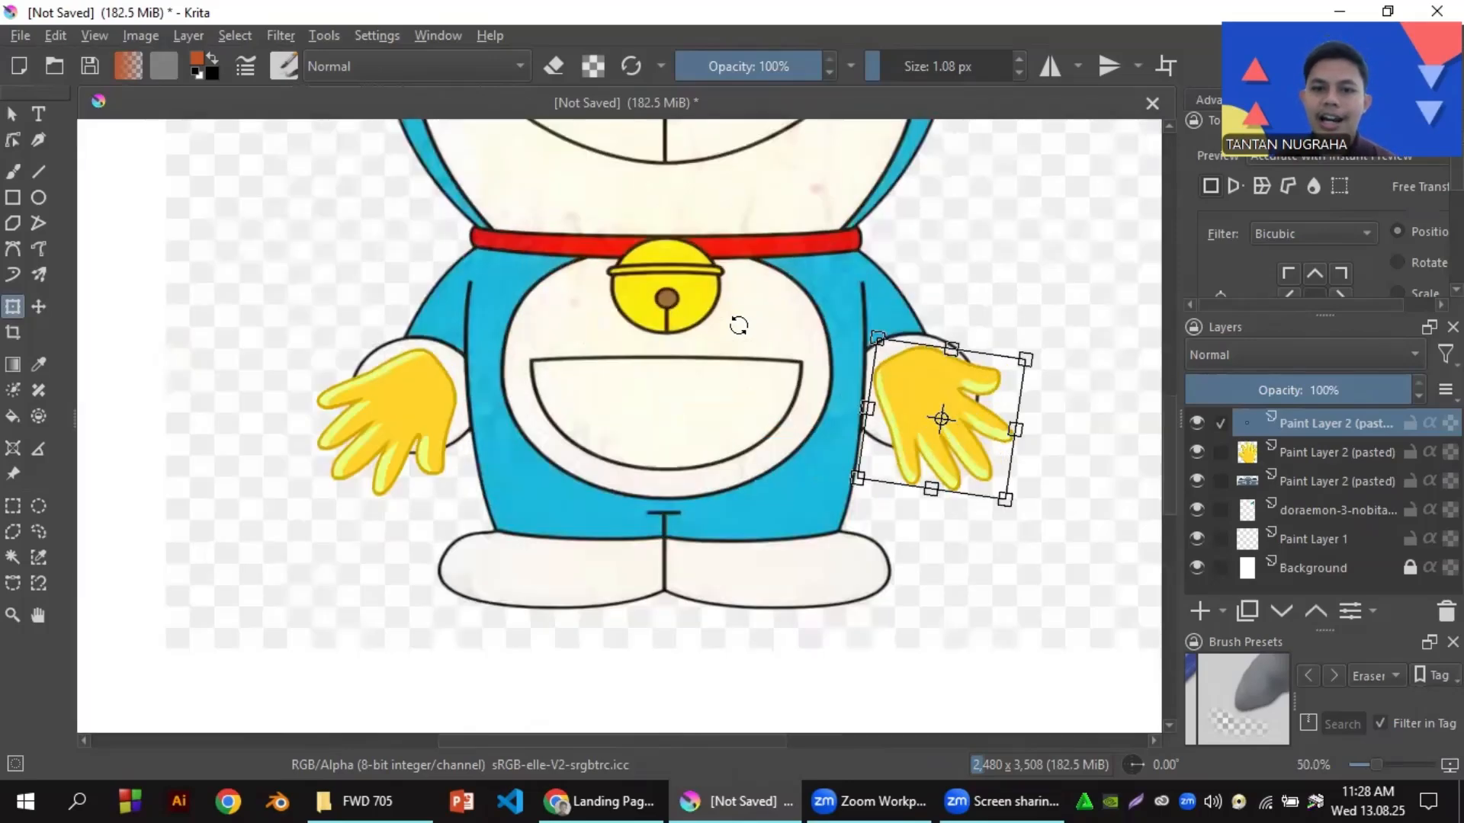
scroll(762, 290, "up", 3)
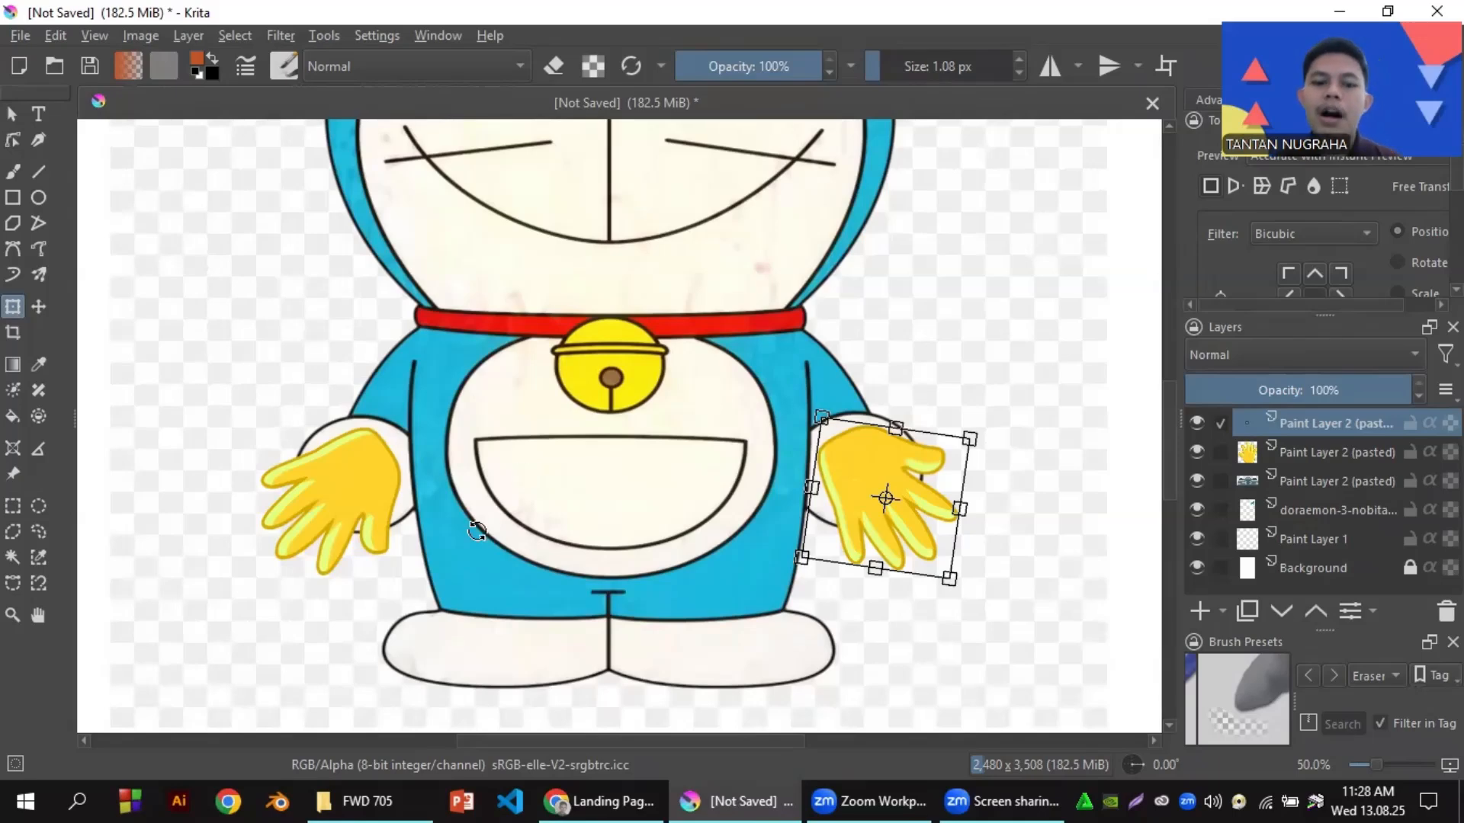
- Copy megamendung.png from the FWD 705 folder and return to the Krita document
left_click(401, 789)
left_click(394, 385)
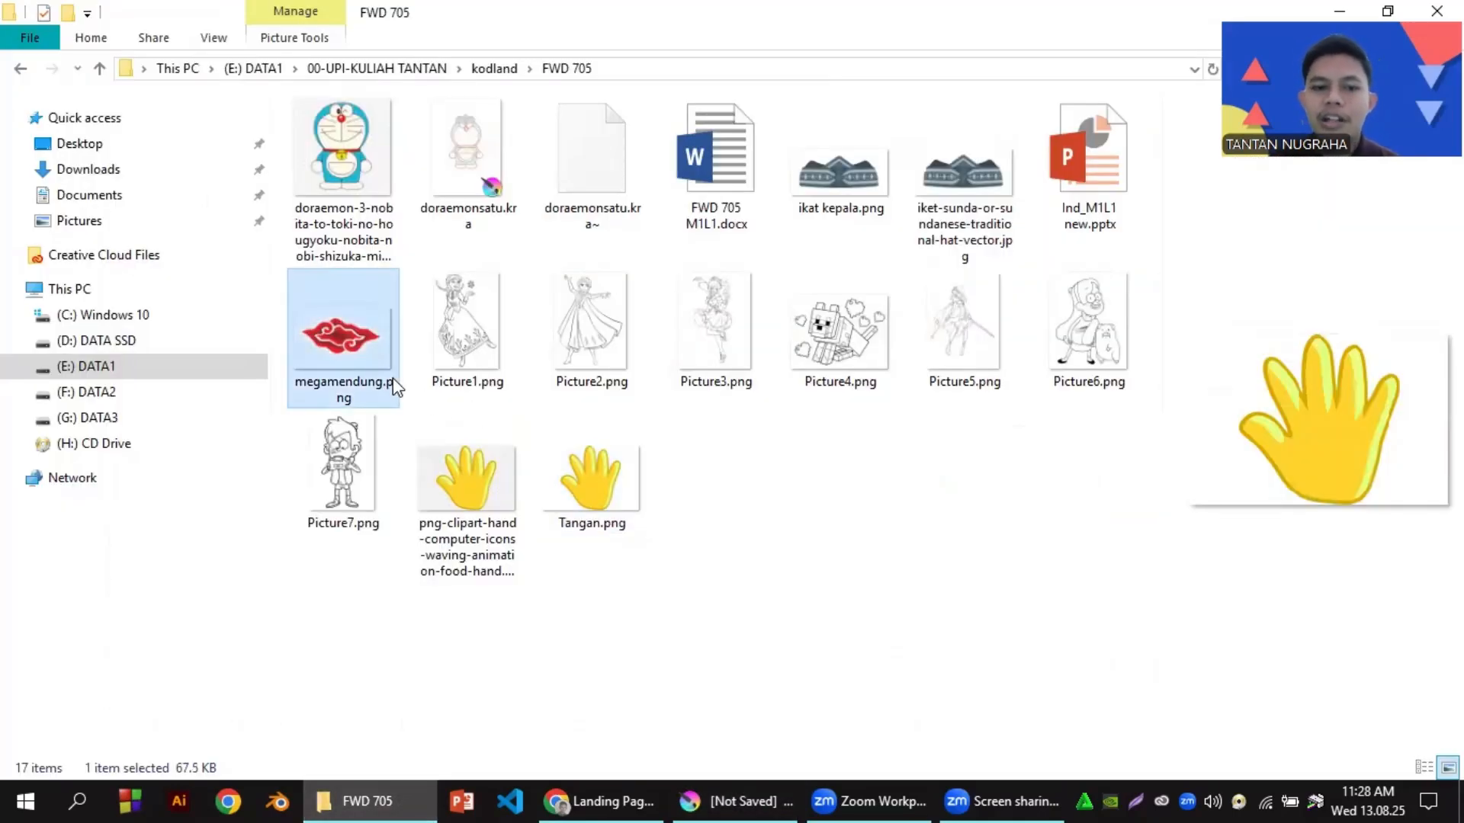
right_click(393, 385)
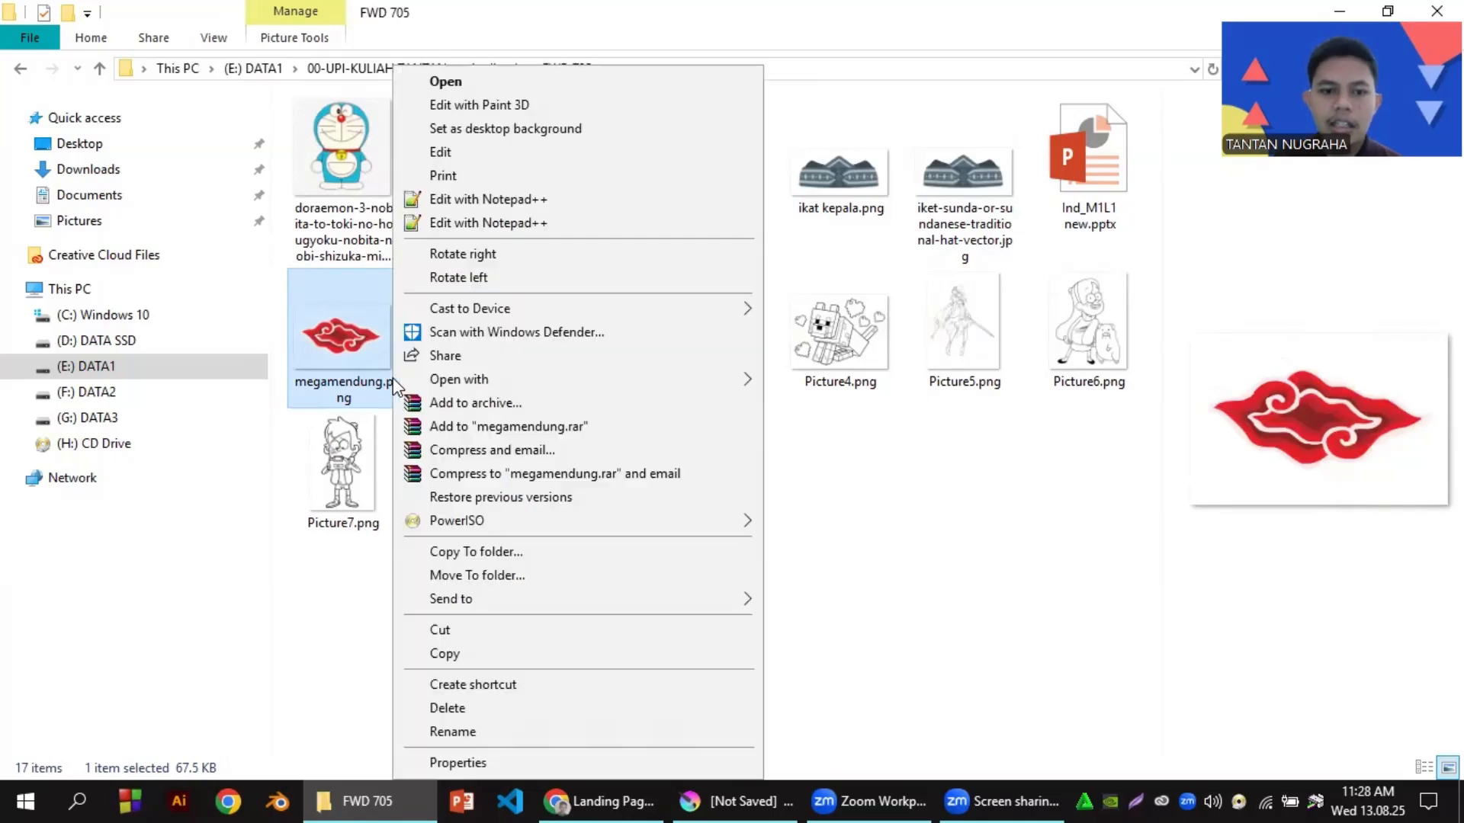
left_click(729, 793)
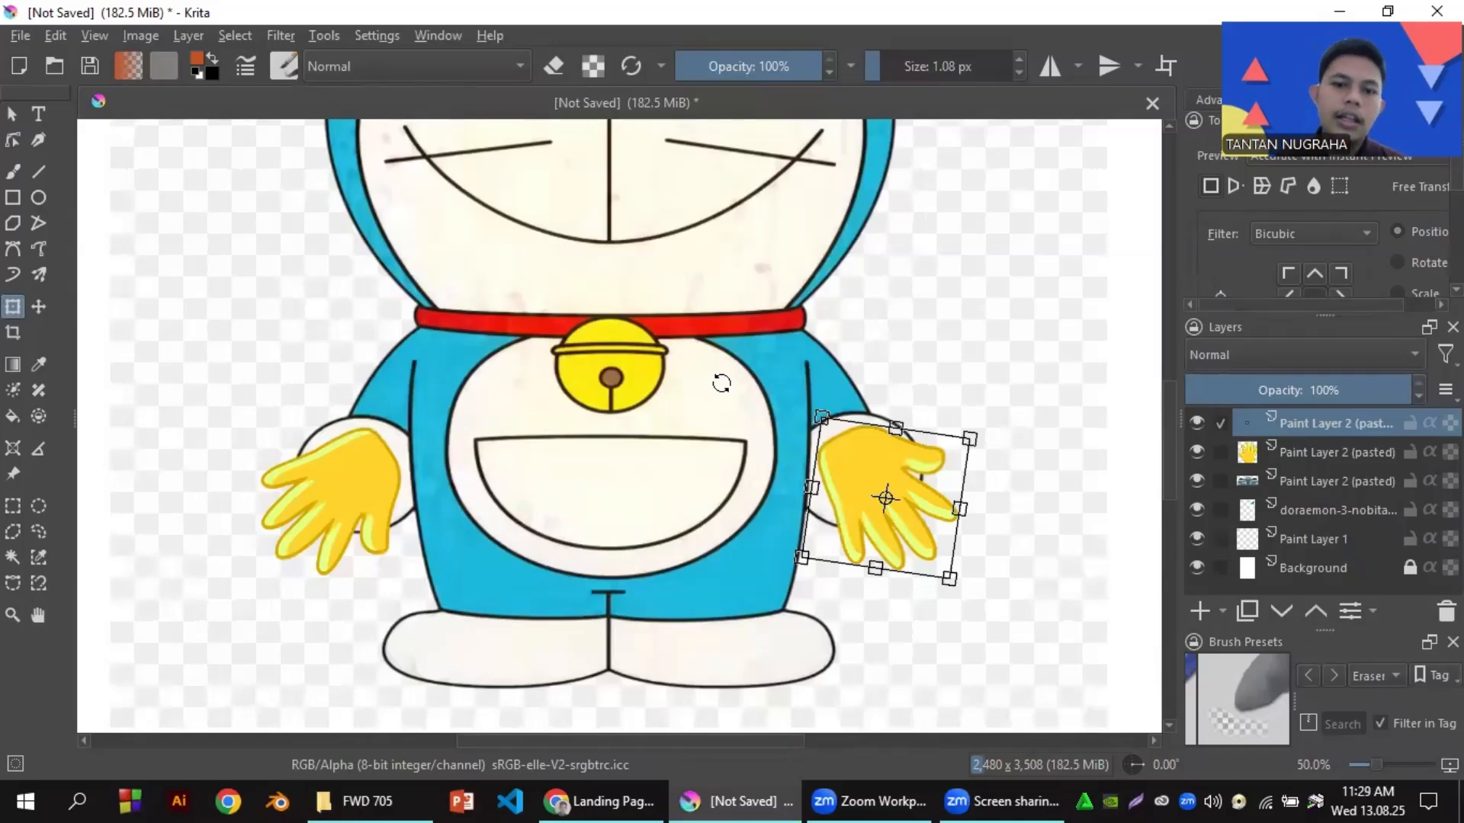
- Apply the hand transform, paste the red megamendung motif as a new layer and shrink it to fit inside Doraemon's belly pocket
key("Return")
key("ctrl+v")
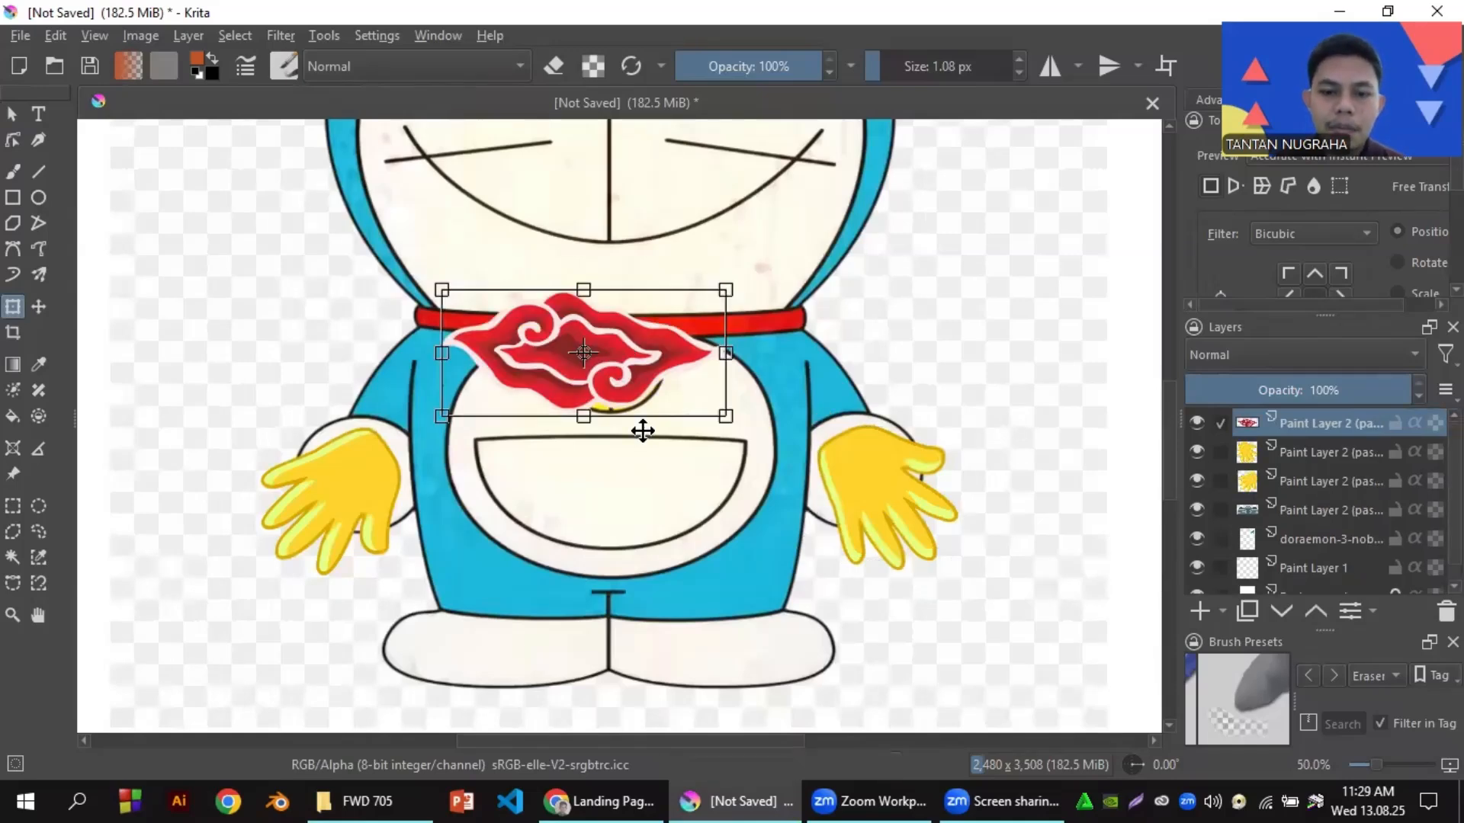
left_click_drag(643, 431, 662, 582)
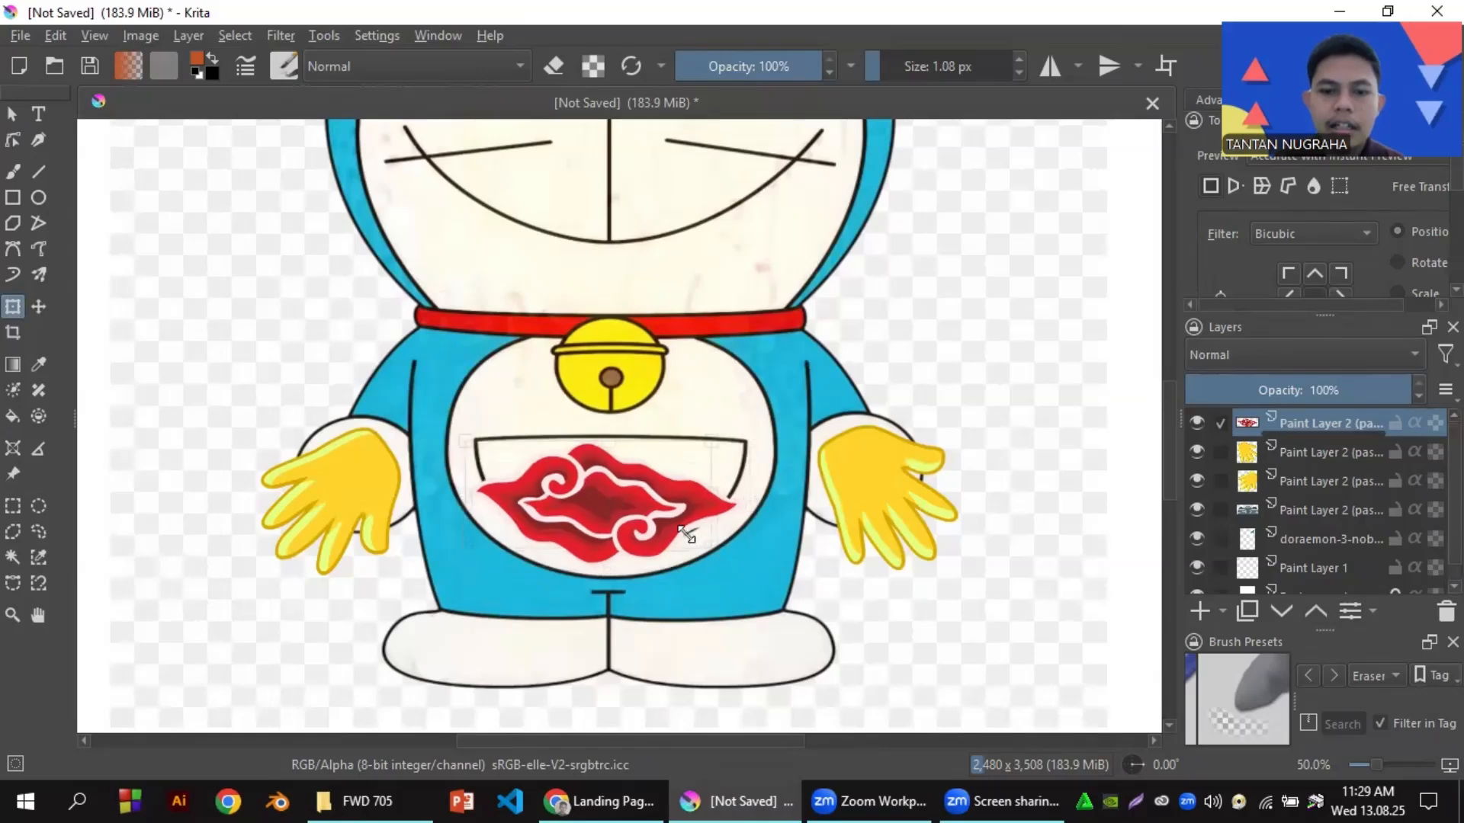
left_click_drag(686, 534, 643, 489)
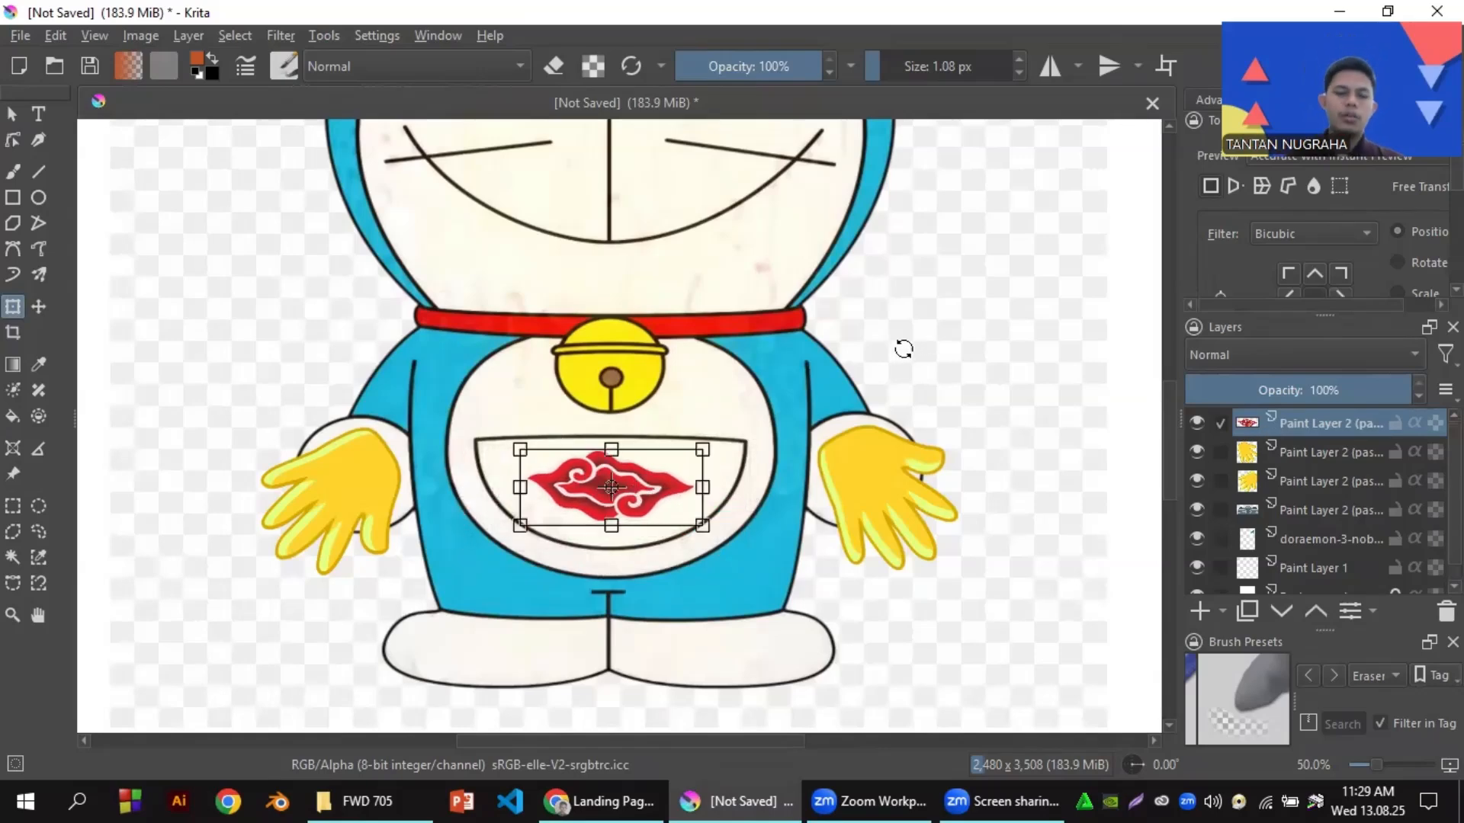
- Make the doraemon-3-nobita layer the active layer, with the whole dressed-up figure in view
scroll(846, 347, "down", 3)
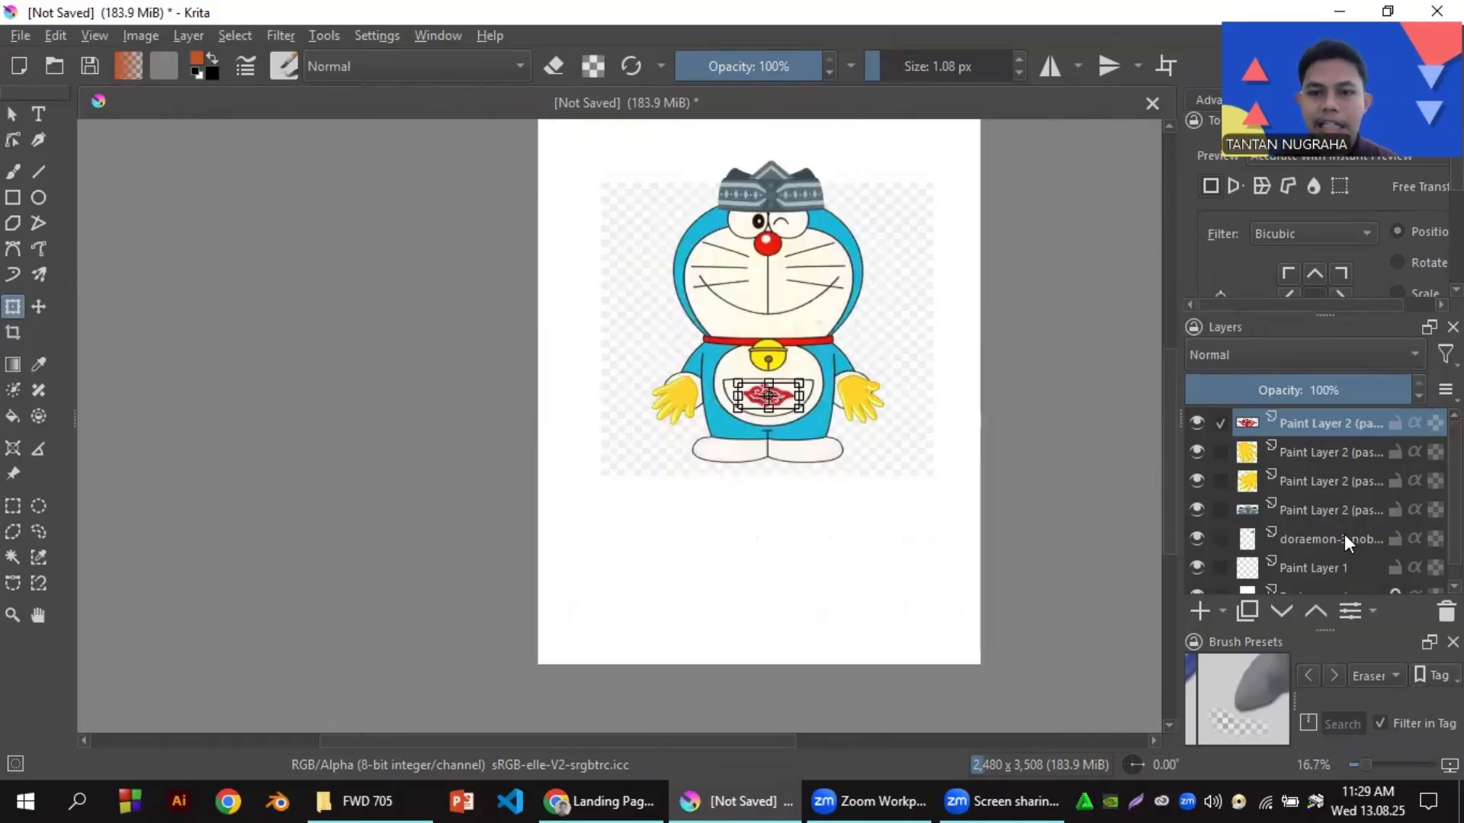
scroll(1004, 431, "up", 1)
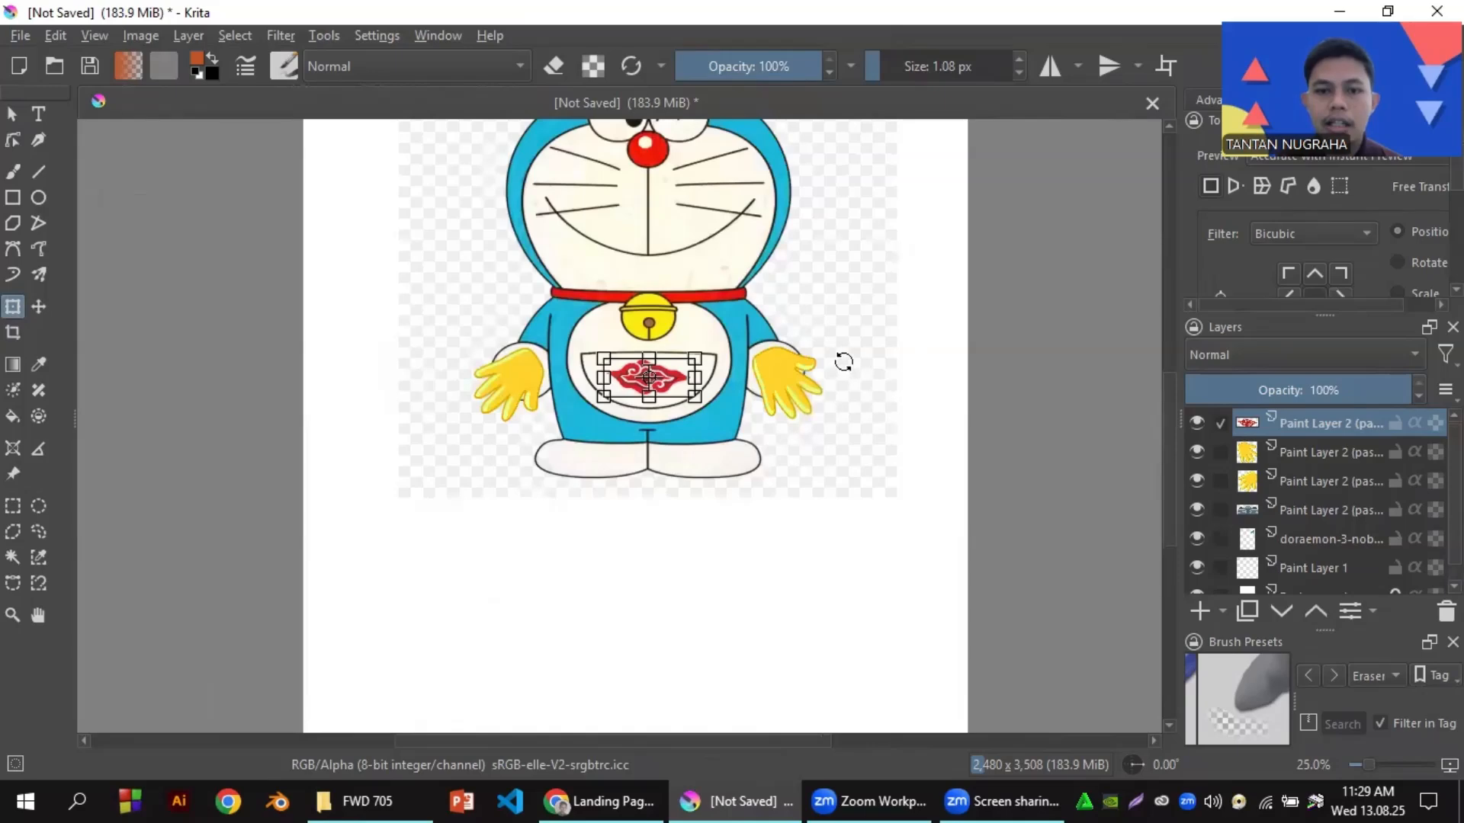
scroll(846, 310, "down", 1)
left_click_drag(863, 258, 820, 371)
left_click(1311, 542)
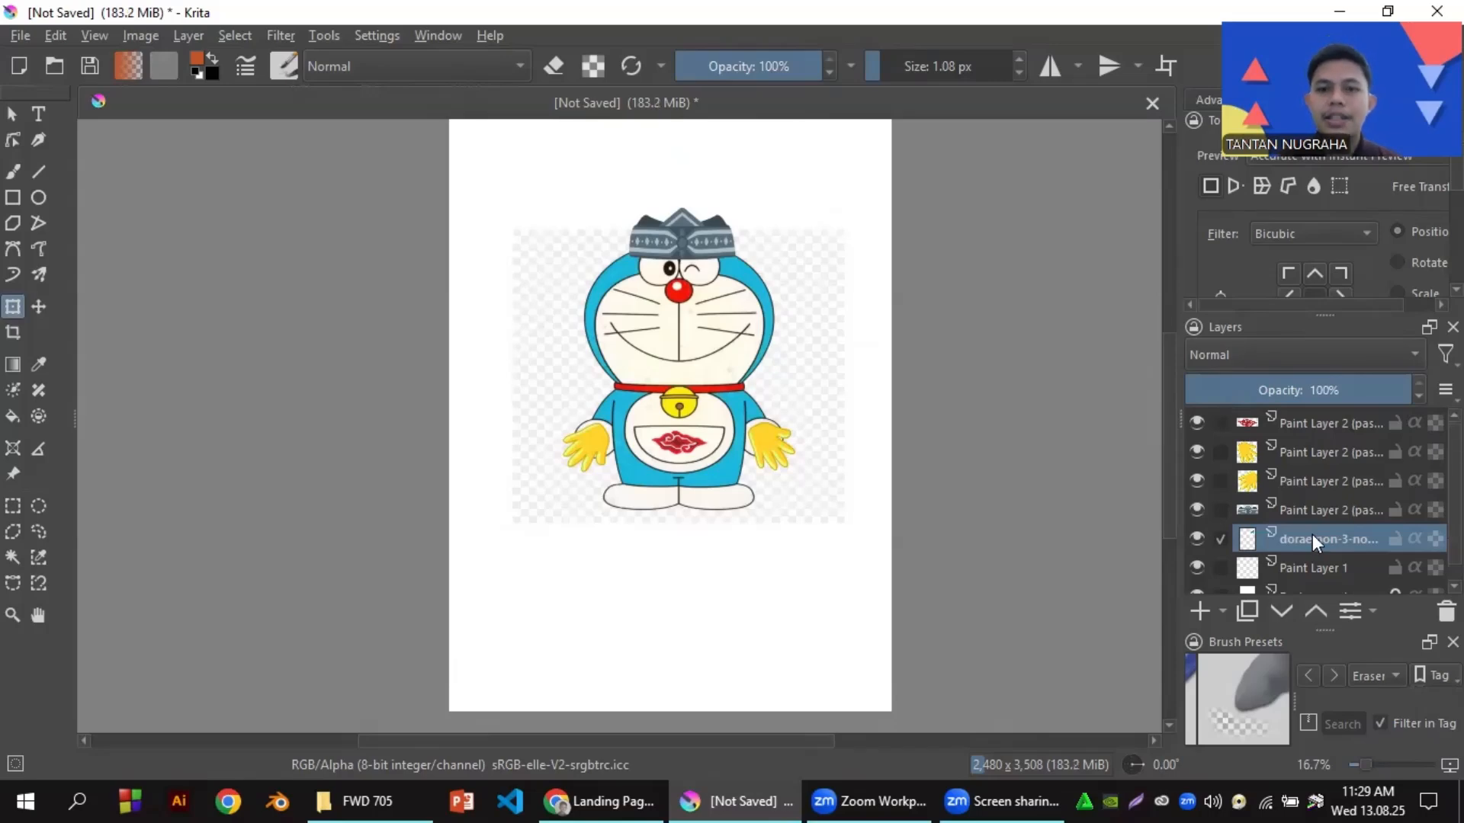
scroll(737, 386, "up", 1)
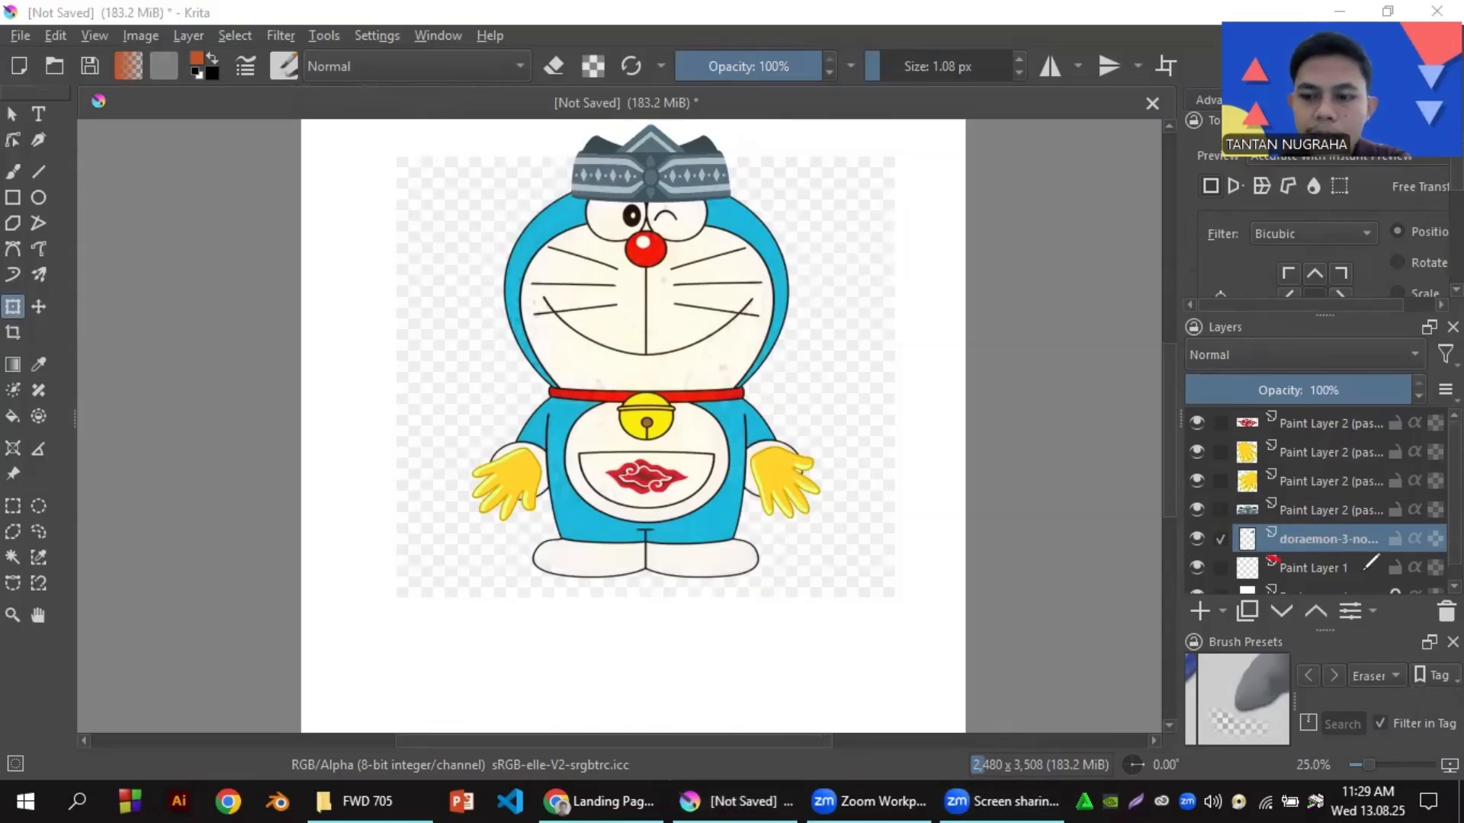
left_click_drag(1364, 571, 1373, 565)
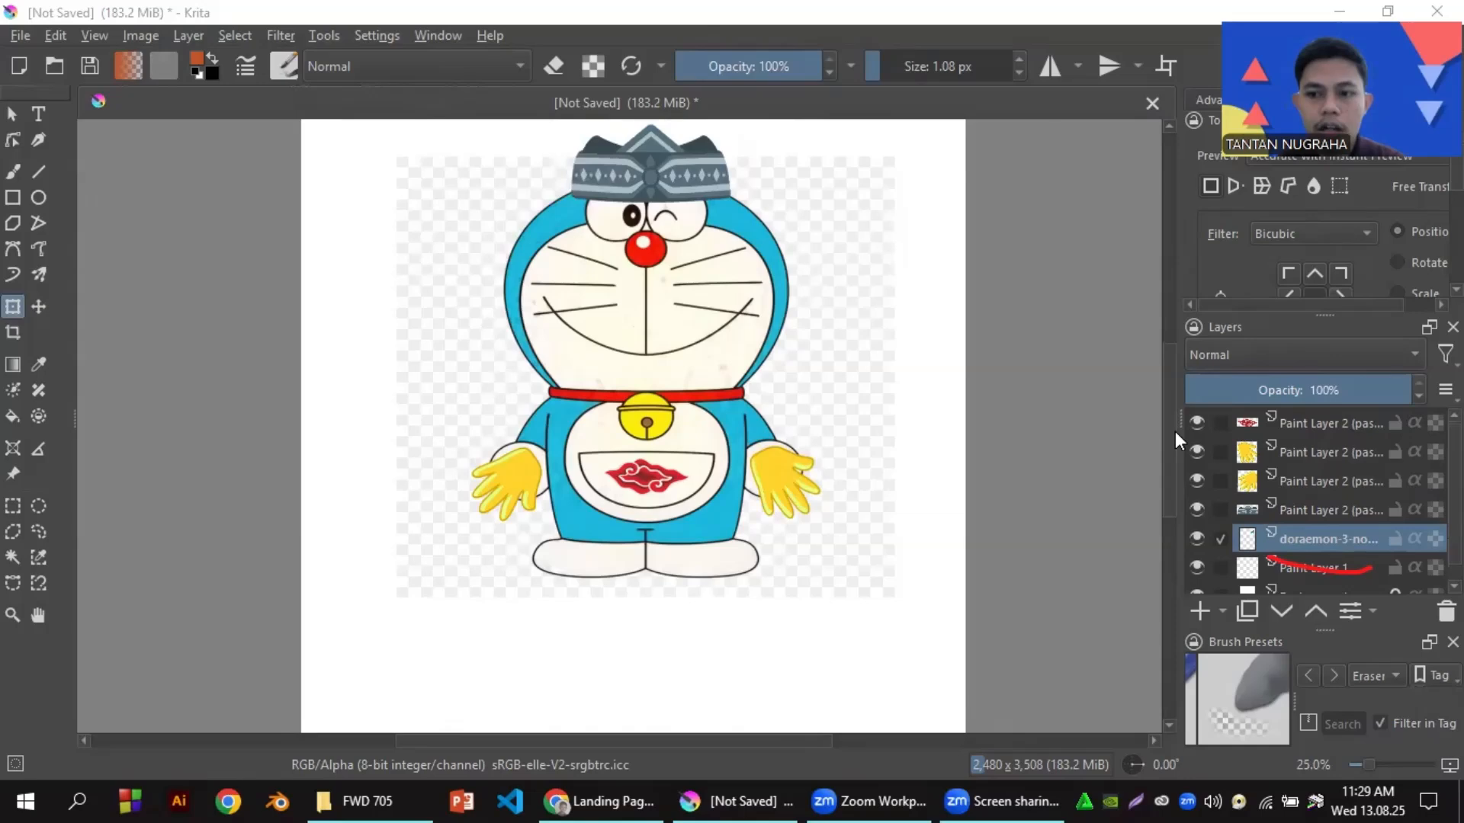
left_click_drag(1252, 410, 1349, 415)
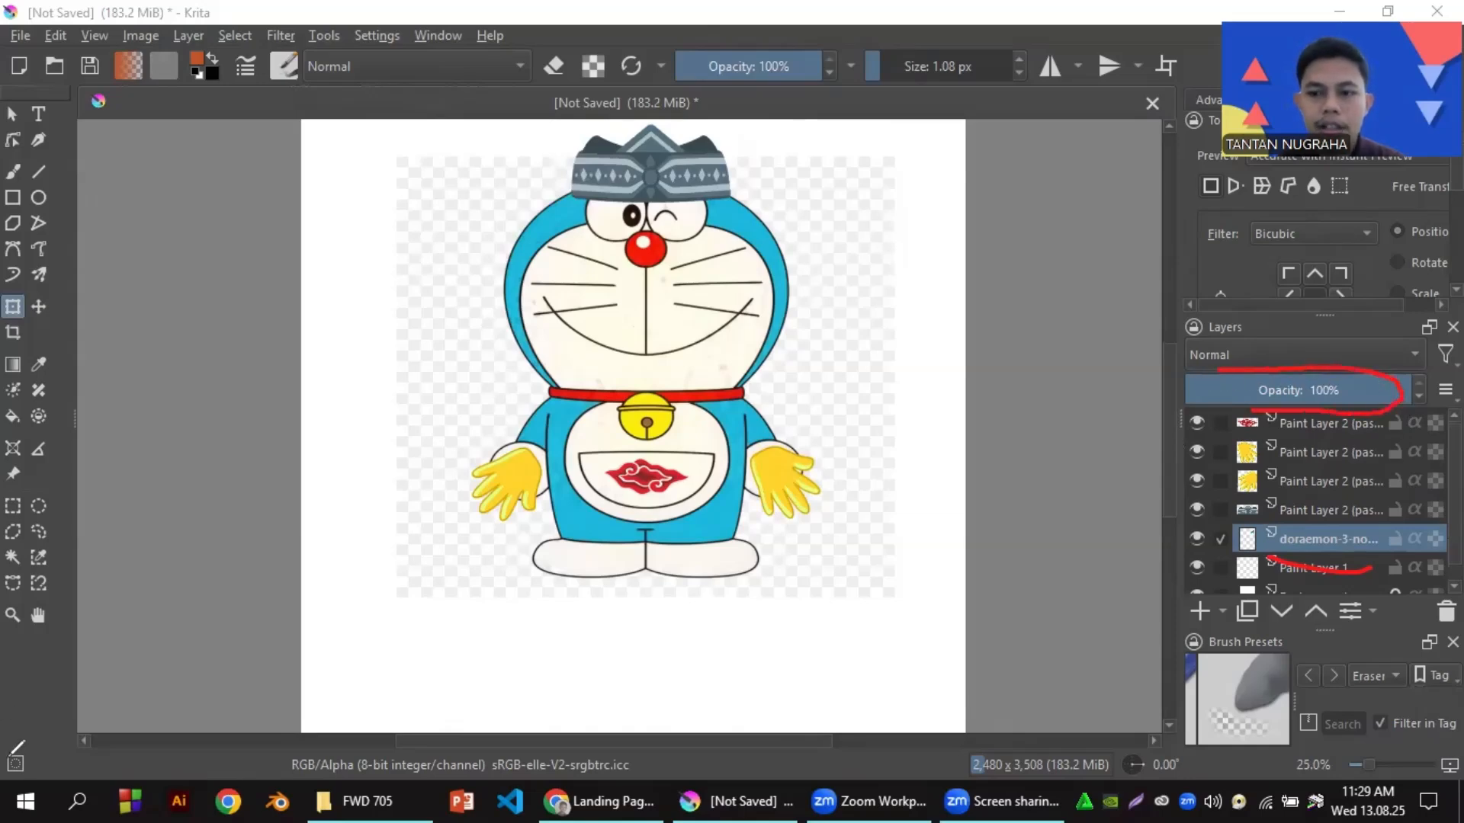
- Lower the opacity of the doraemon-3-nobita layer to 21% and of the headband layer to 30%
left_click_drag(1395, 386, 1235, 394)
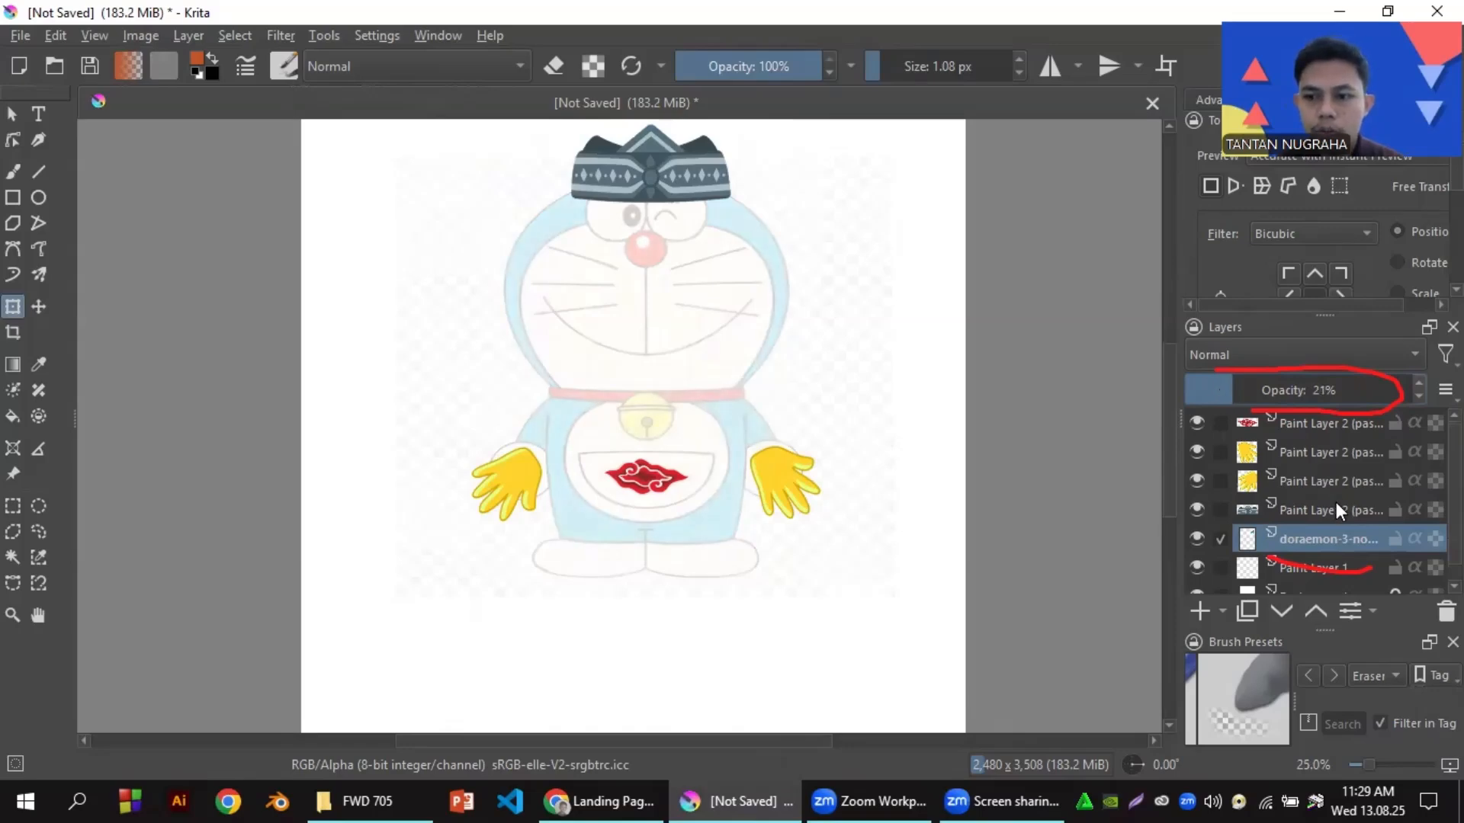
left_click(1335, 505)
left_click_drag(1364, 390, 1253, 390)
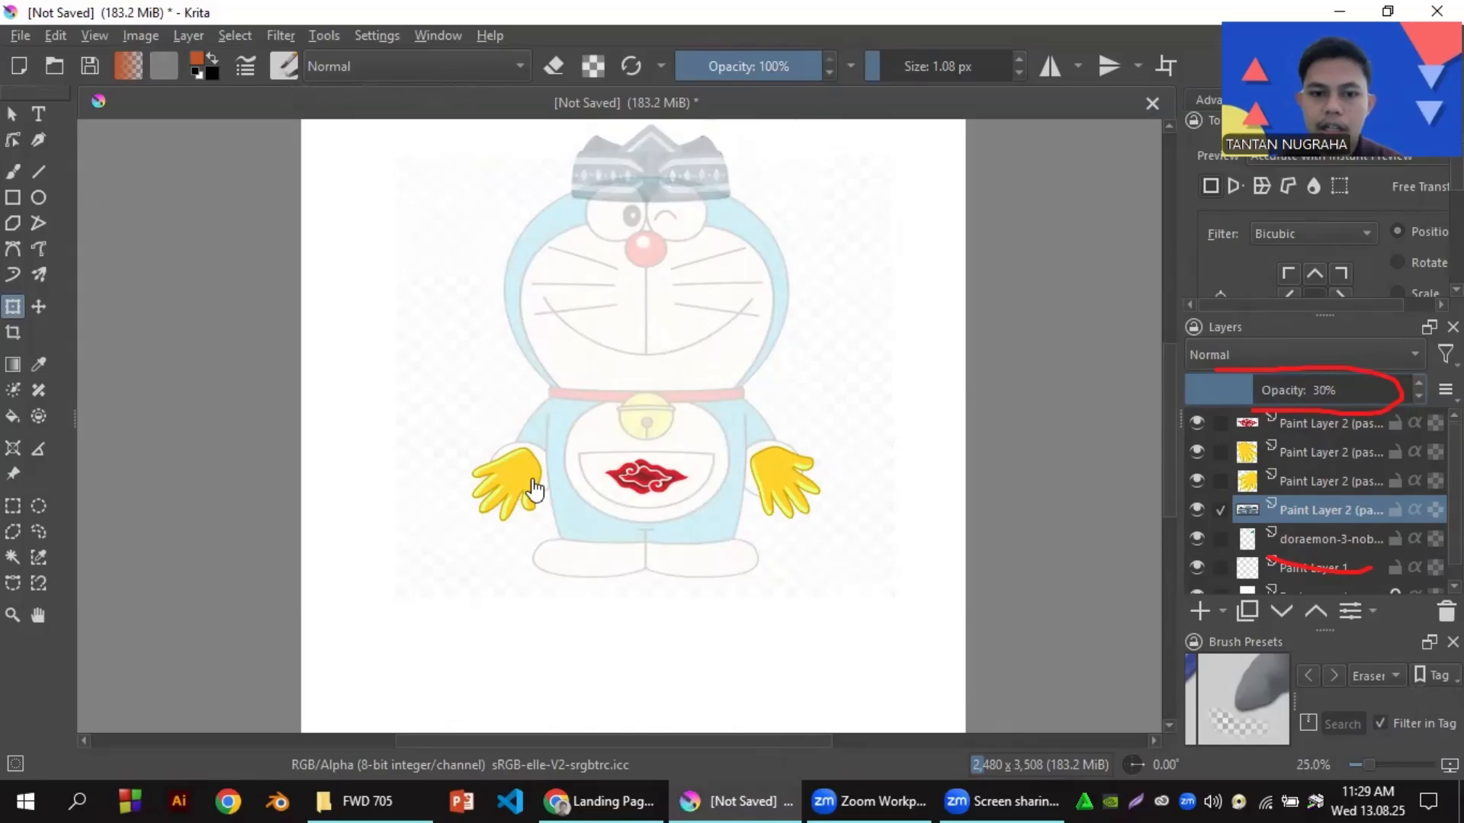
- Reduce the opacity of both yellow hand layers so they look faded like the figure
left_click(1289, 483)
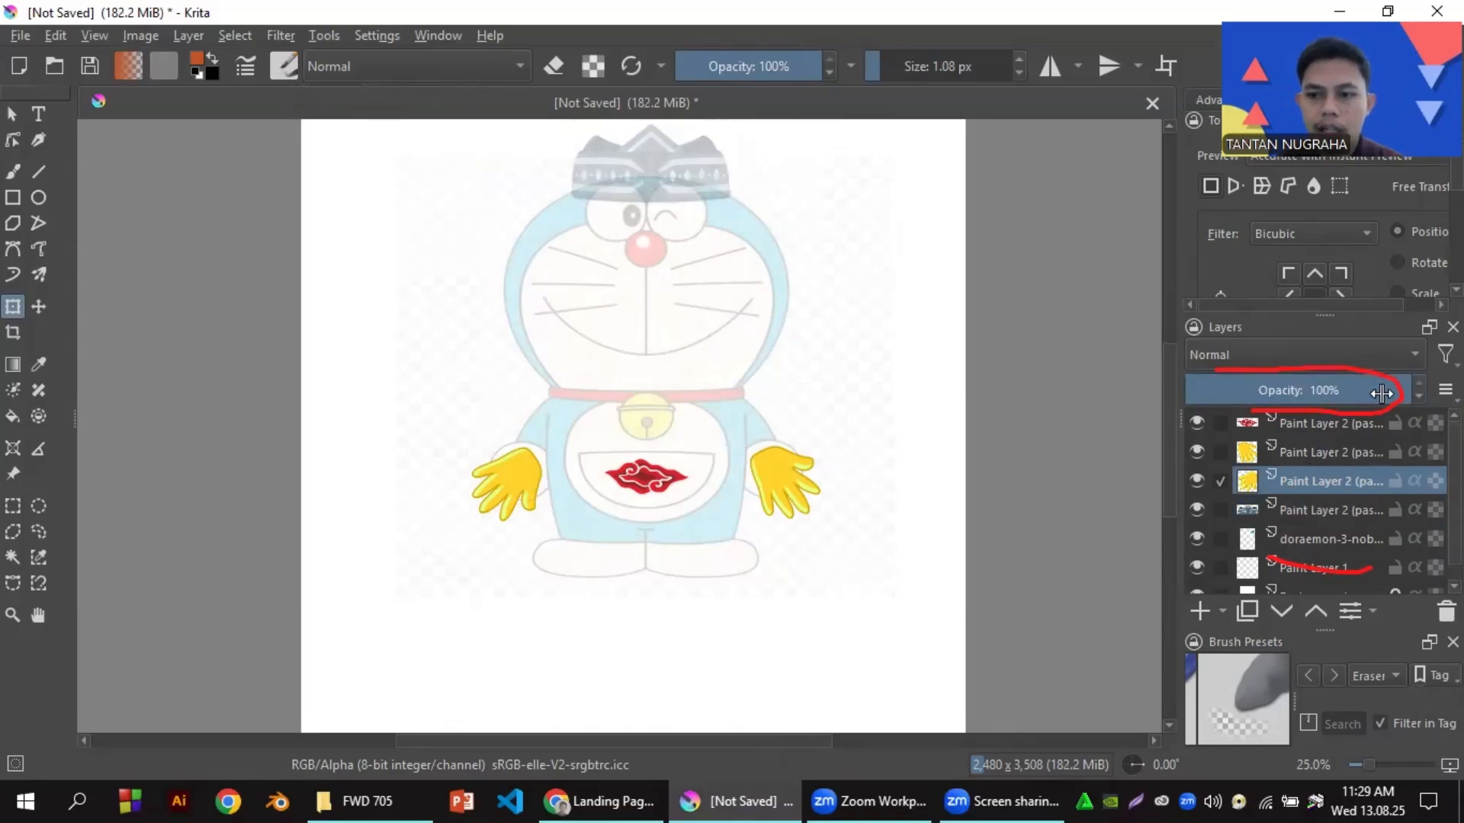
left_click_drag(1372, 391, 1251, 392)
left_click(1282, 448)
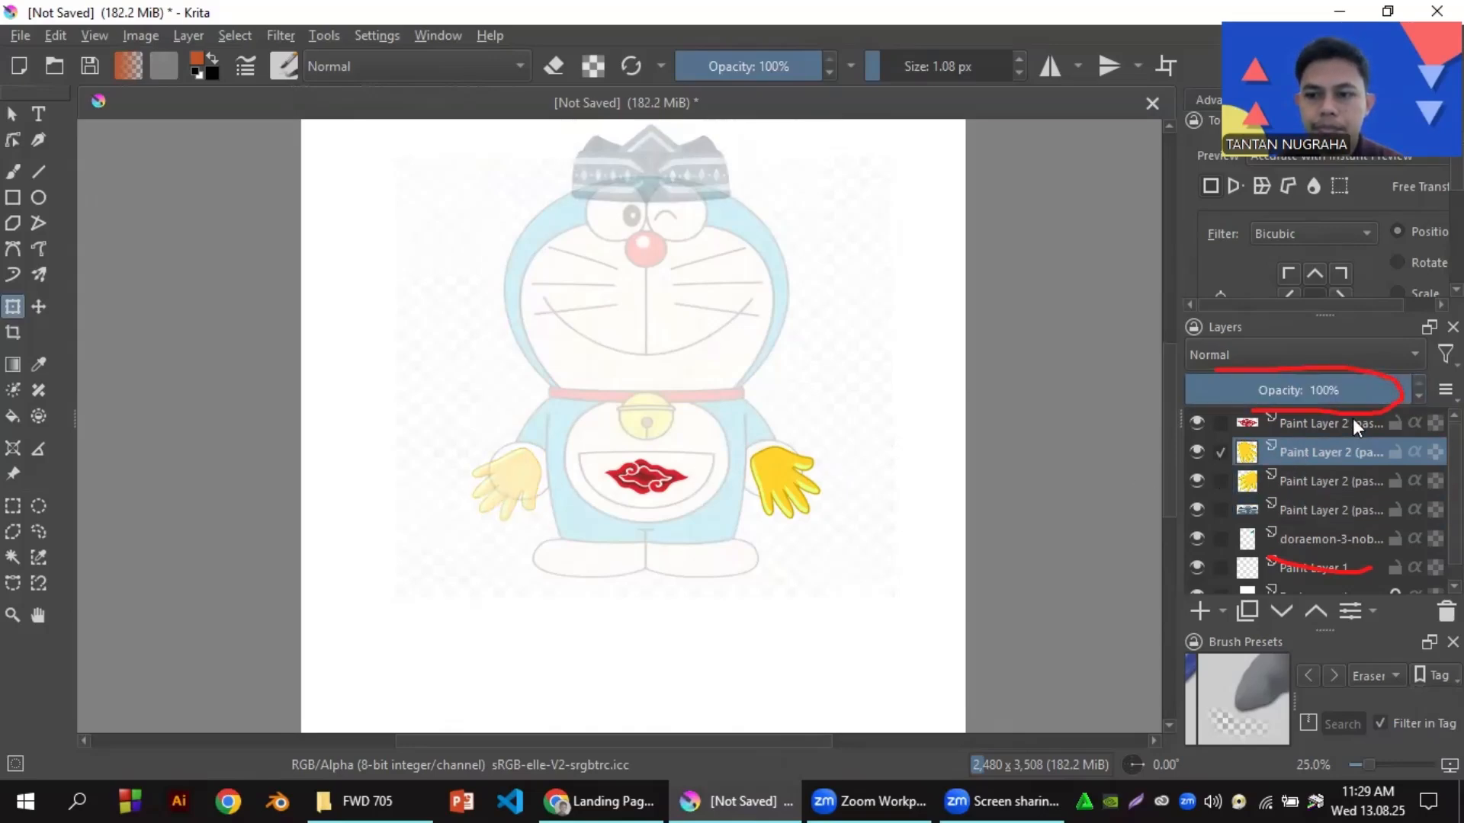
left_click_drag(1397, 393, 1281, 392)
- Lower the opacity of the red megamendung motif layer to 50%
left_click(1296, 424)
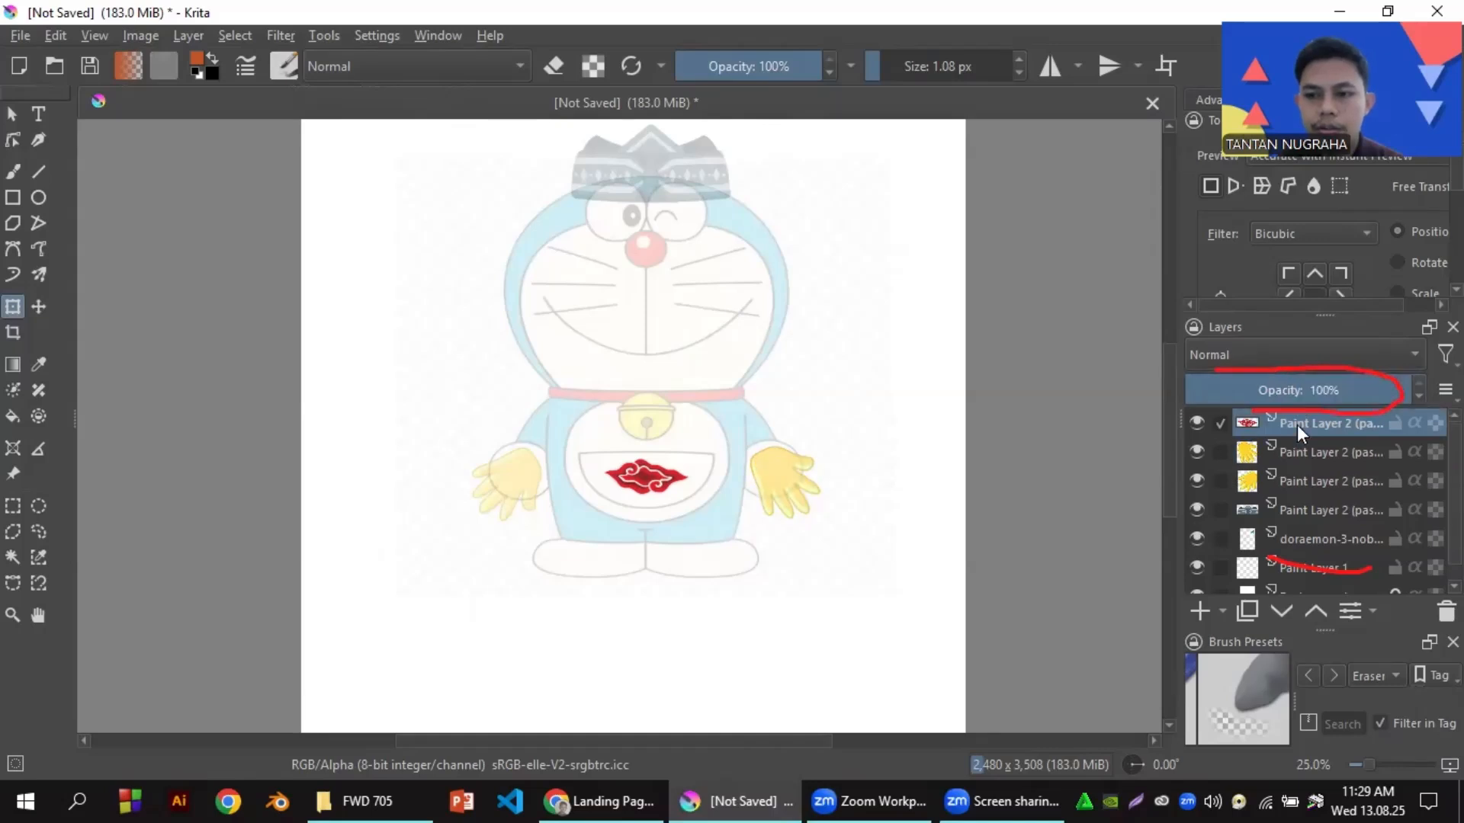
left_click_drag(1383, 394, 1297, 395)
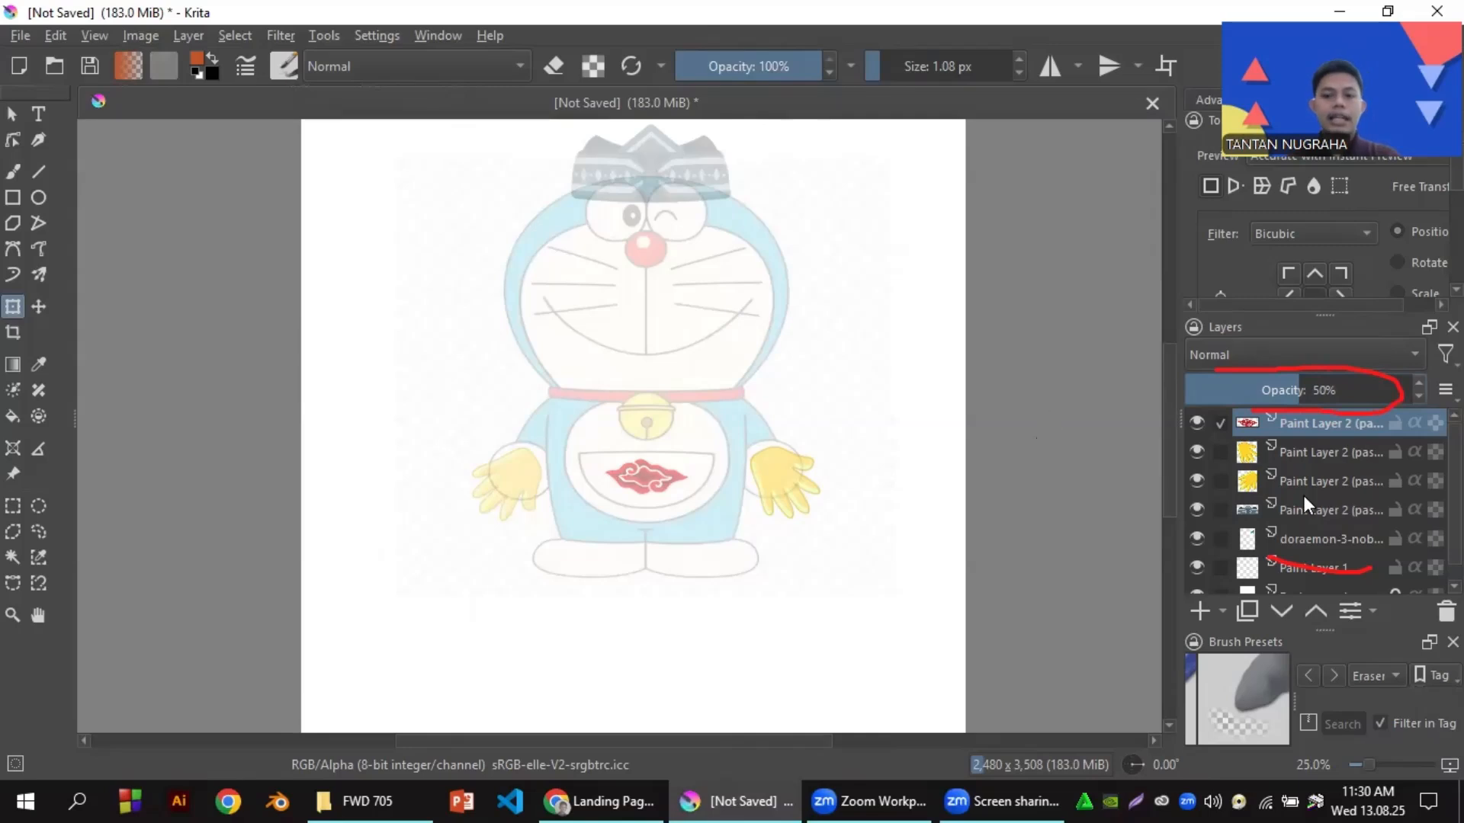
scroll(1305, 495, "down", 1)
scroll(1305, 496, "up", 1)
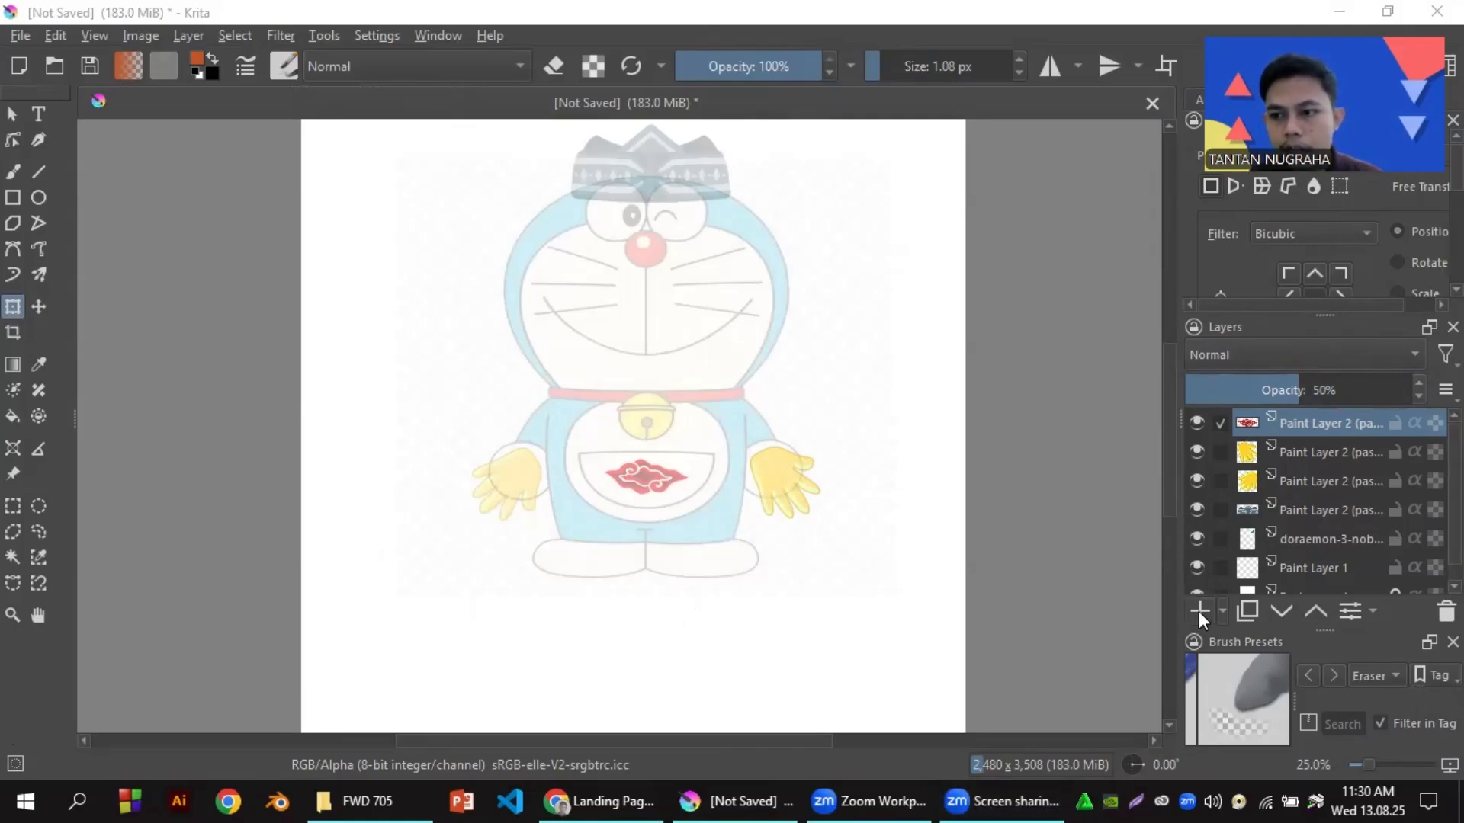
- Add a new paint layer above all the reference layers and rename it Sketch
left_click(1198, 611)
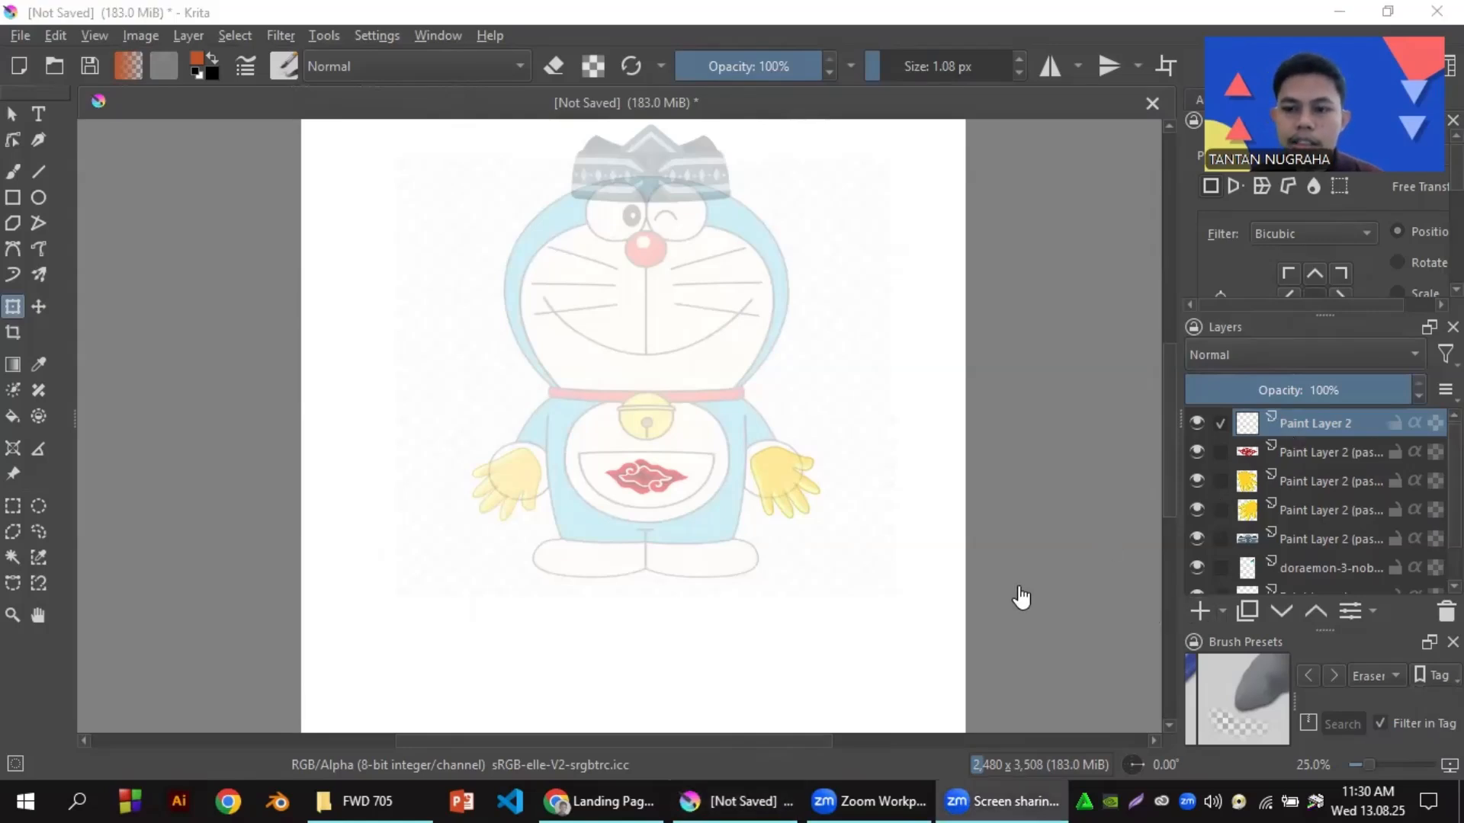
left_click_drag(1273, 445, 1398, 424)
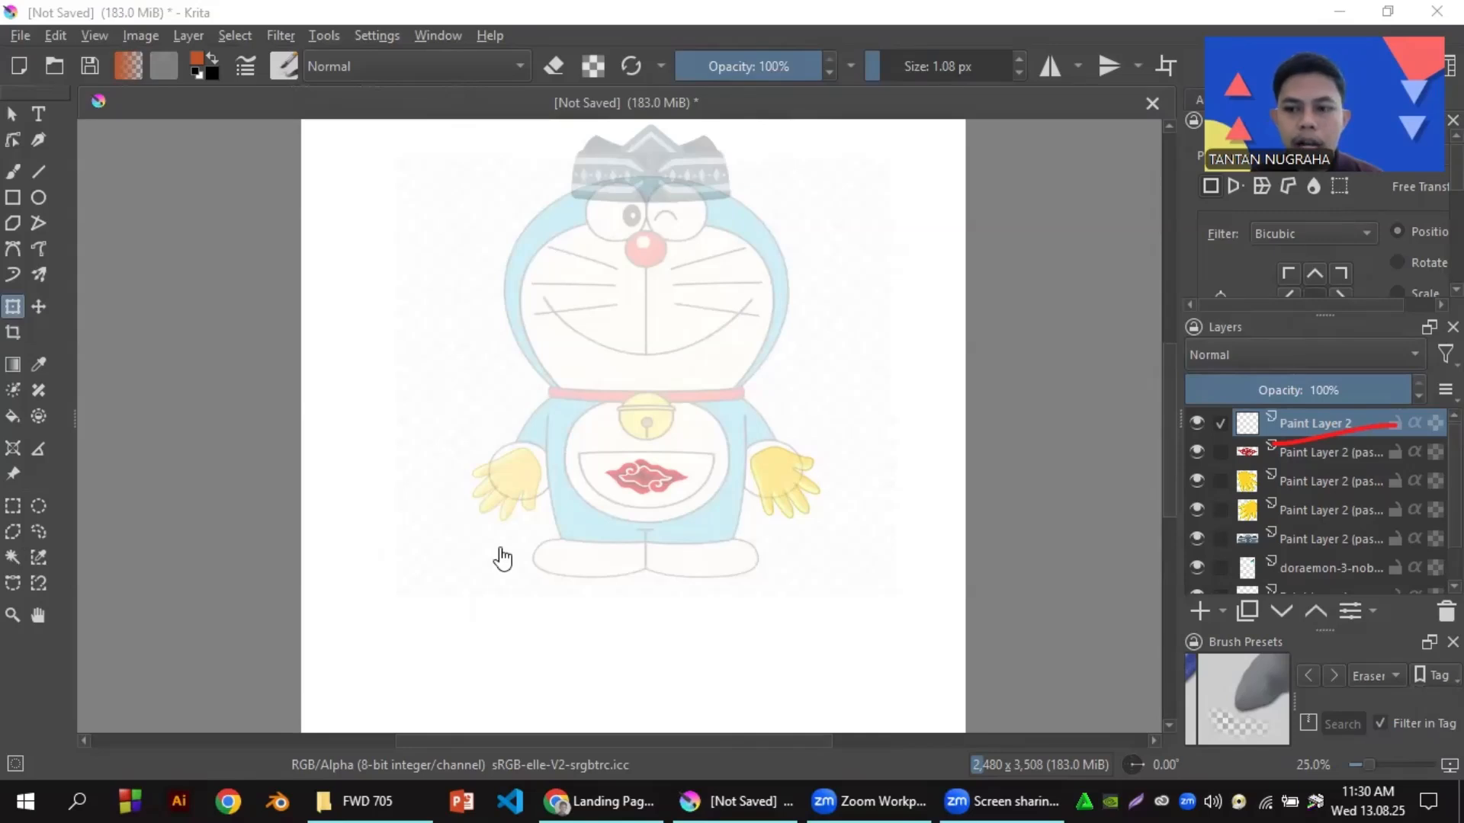
right_click(1318, 425)
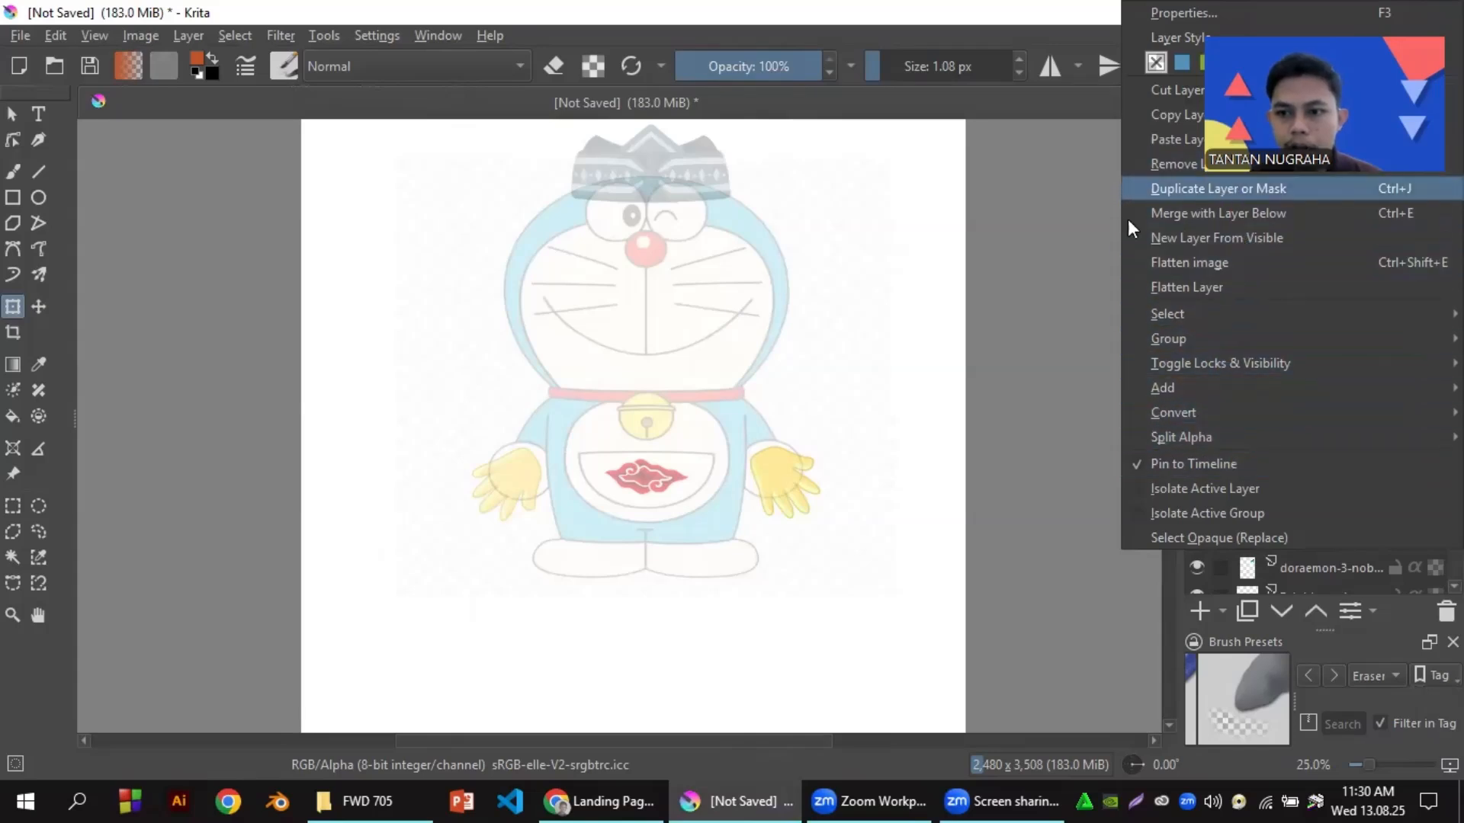
left_click(966, 521)
double_click(1305, 424)
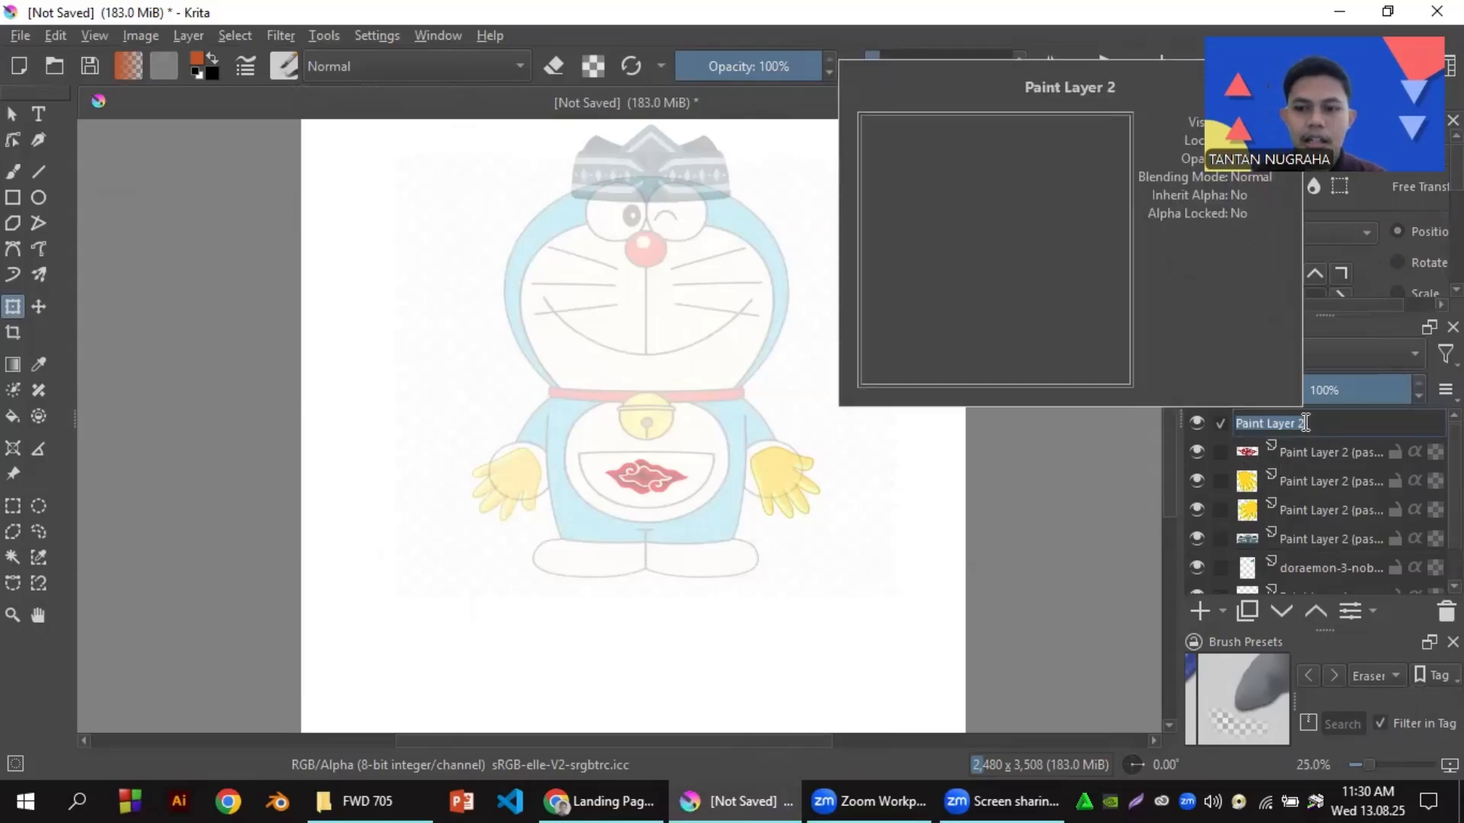
type("s")
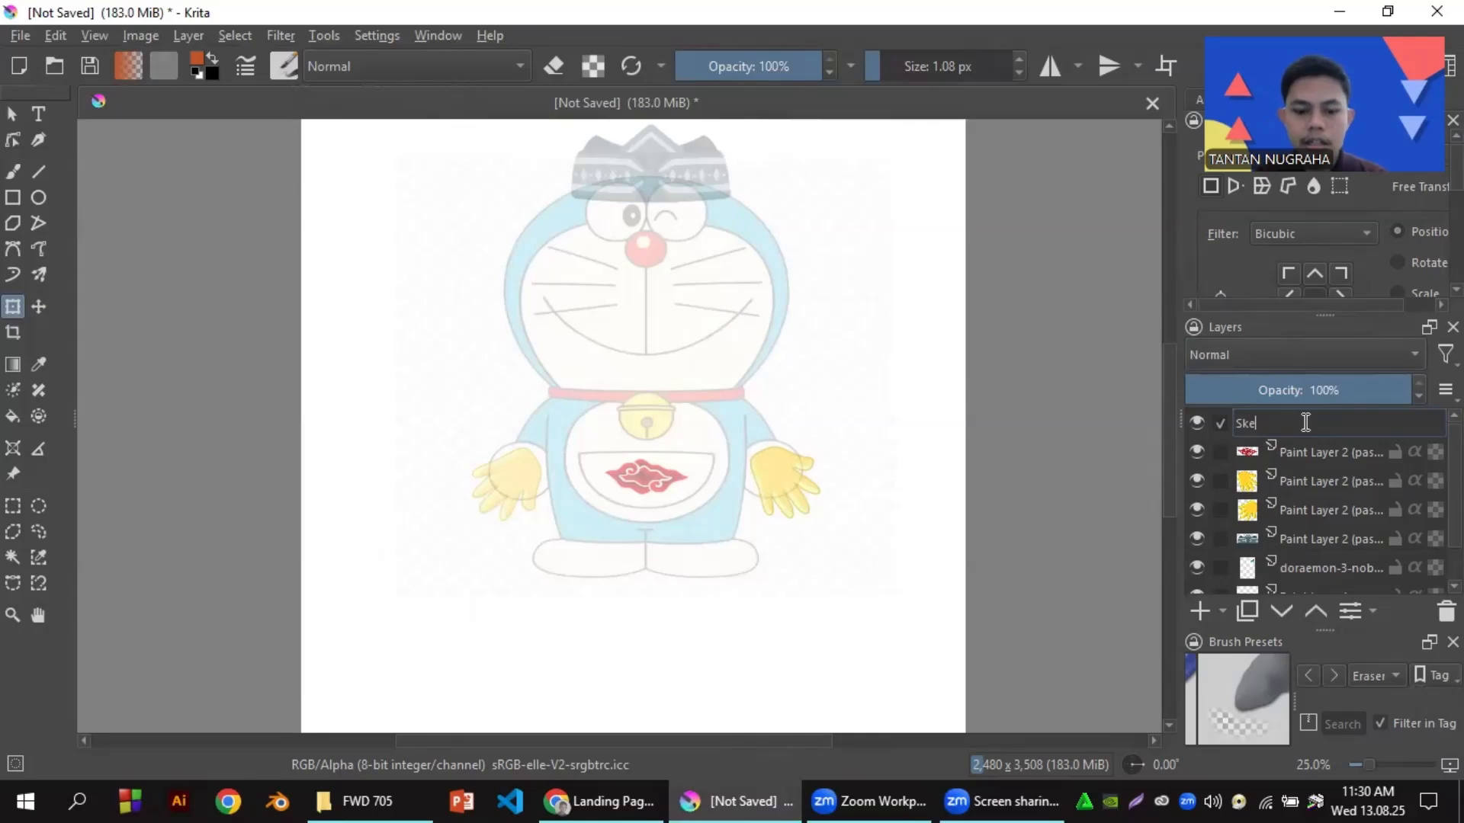
type("ketch")
key("Return")
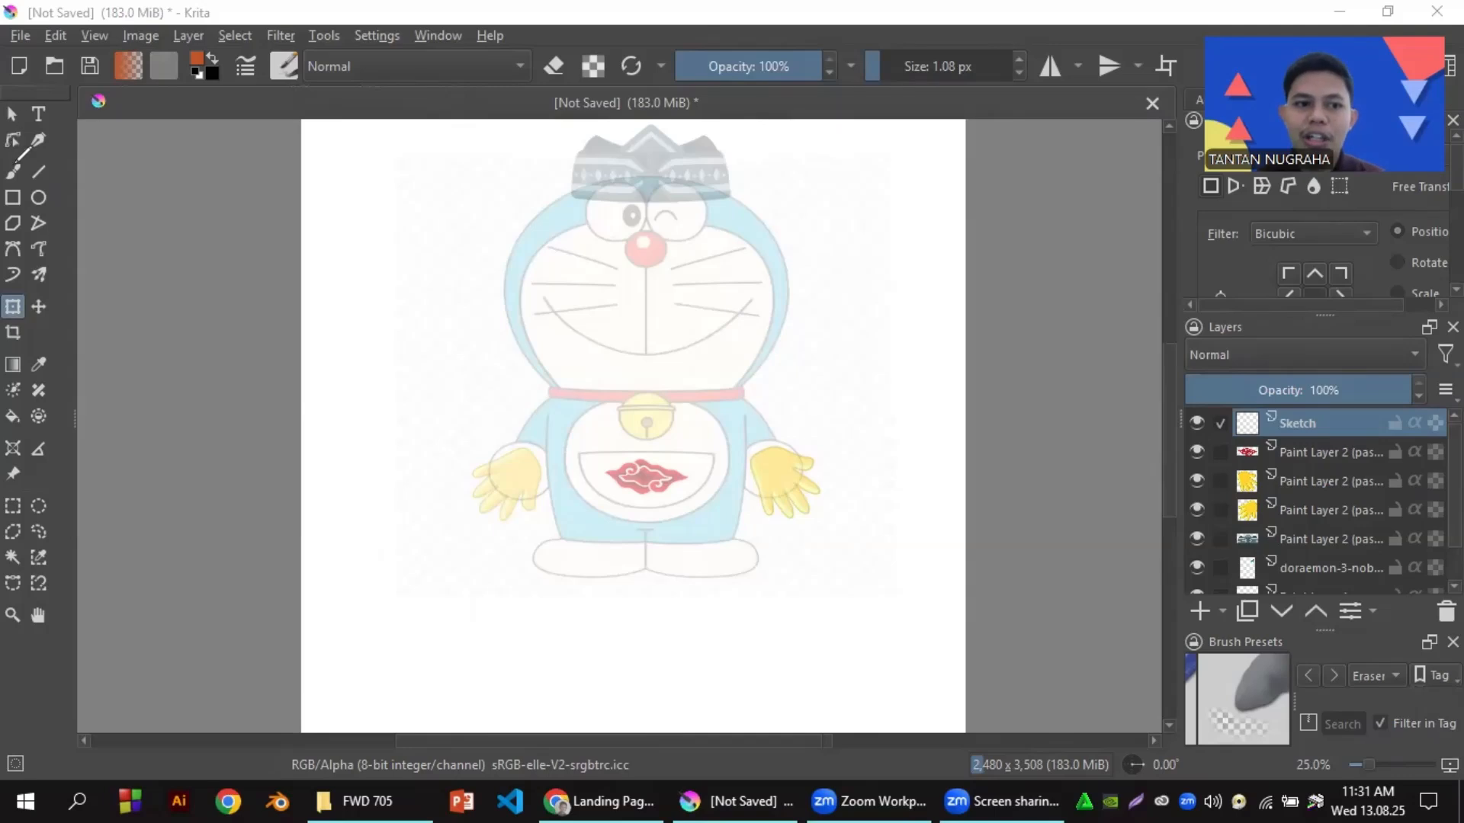
mouse_move(2, 183)
left_mouse_down()
mouse_move(61, 183)
mouse_move(79, 200)
mouse_move(80, 227)
mouse_move(6, 245)
left_mouse_up()
left_click_drag(40, 197, 55, 192)
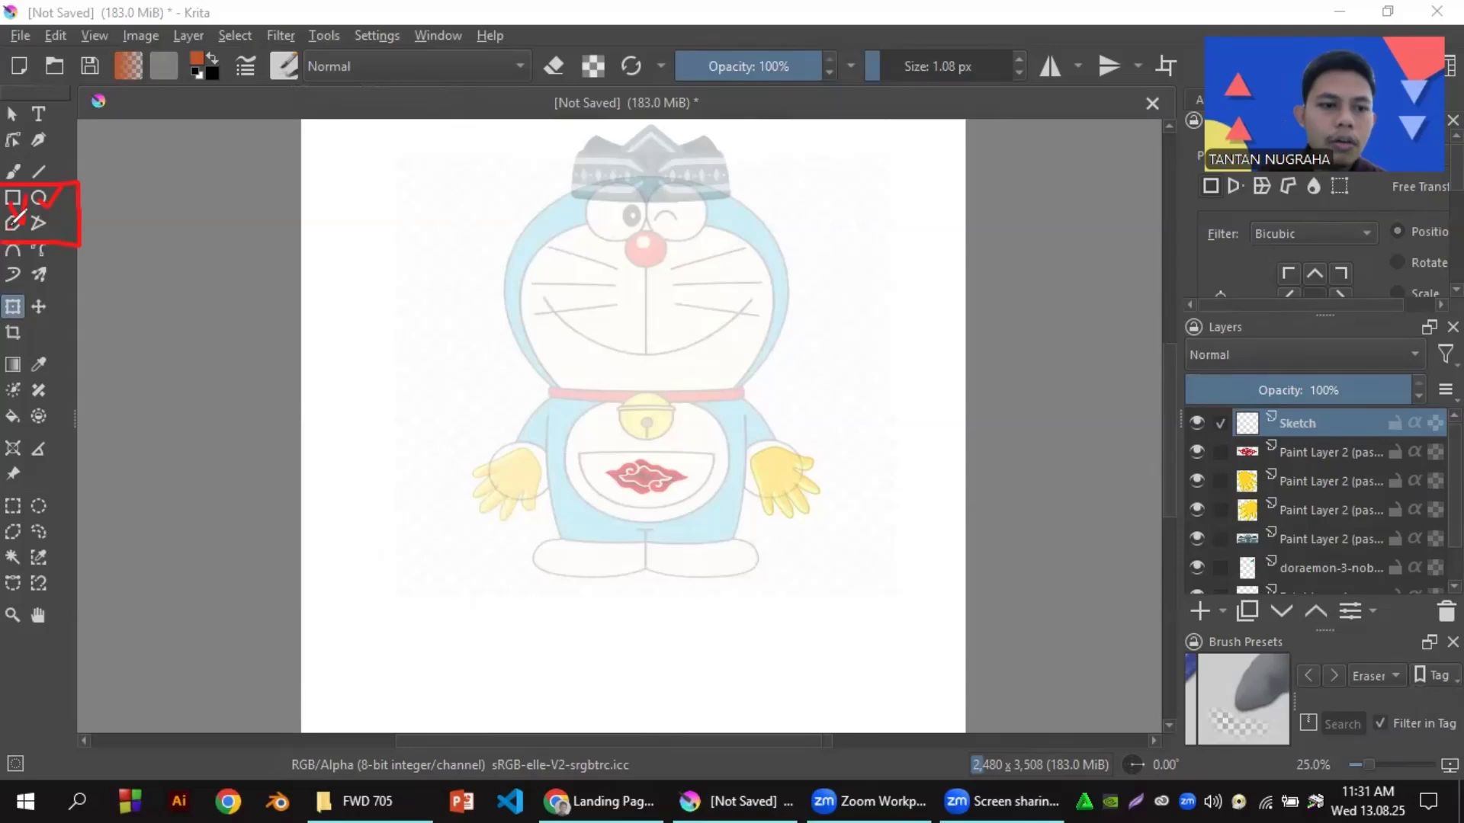
mouse_move(9, 216)
left_mouse_down()
mouse_move(23, 257)
mouse_move(26, 218)
left_mouse_up()
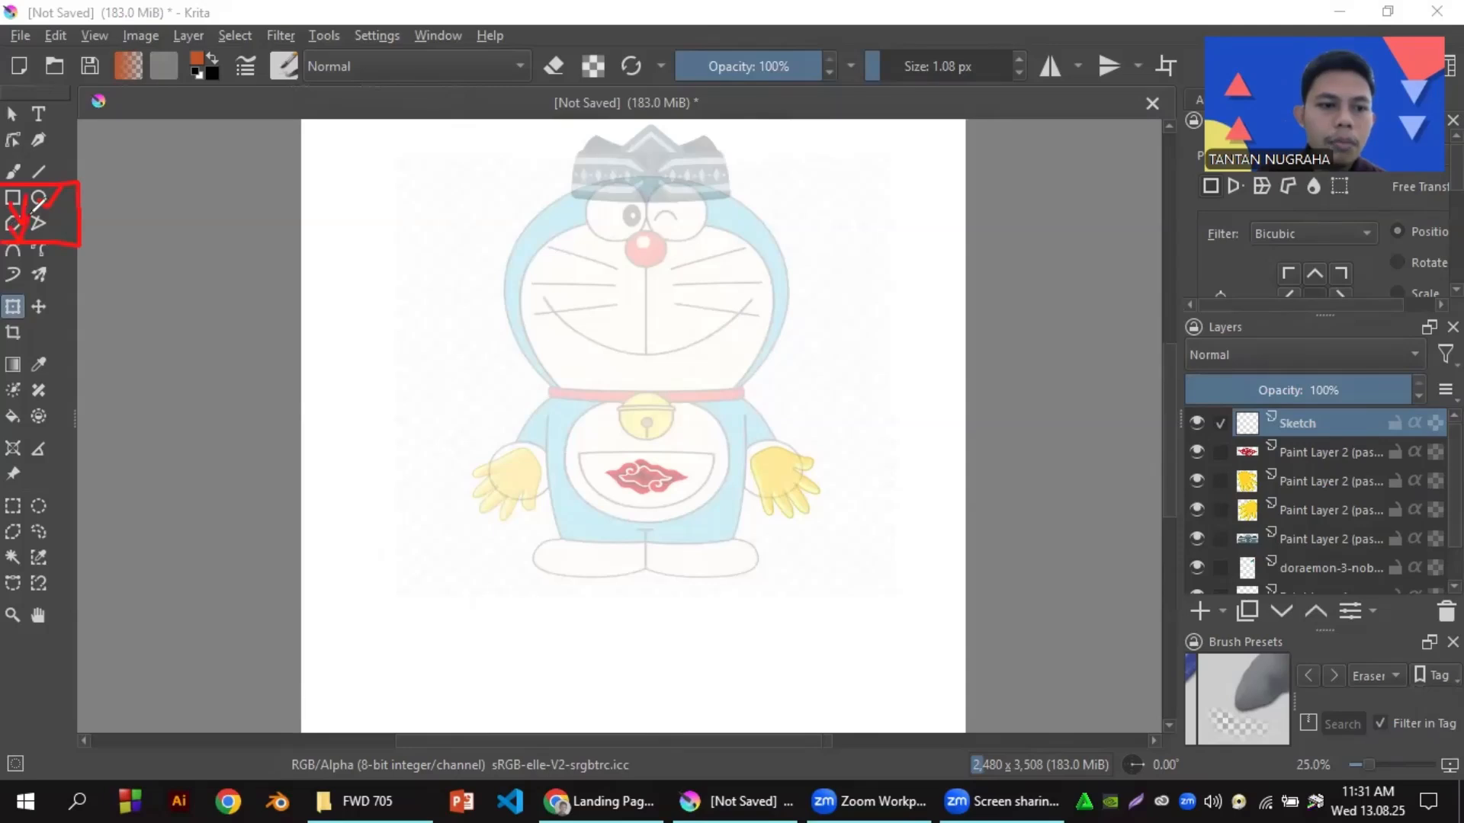
left_click(302, 546)
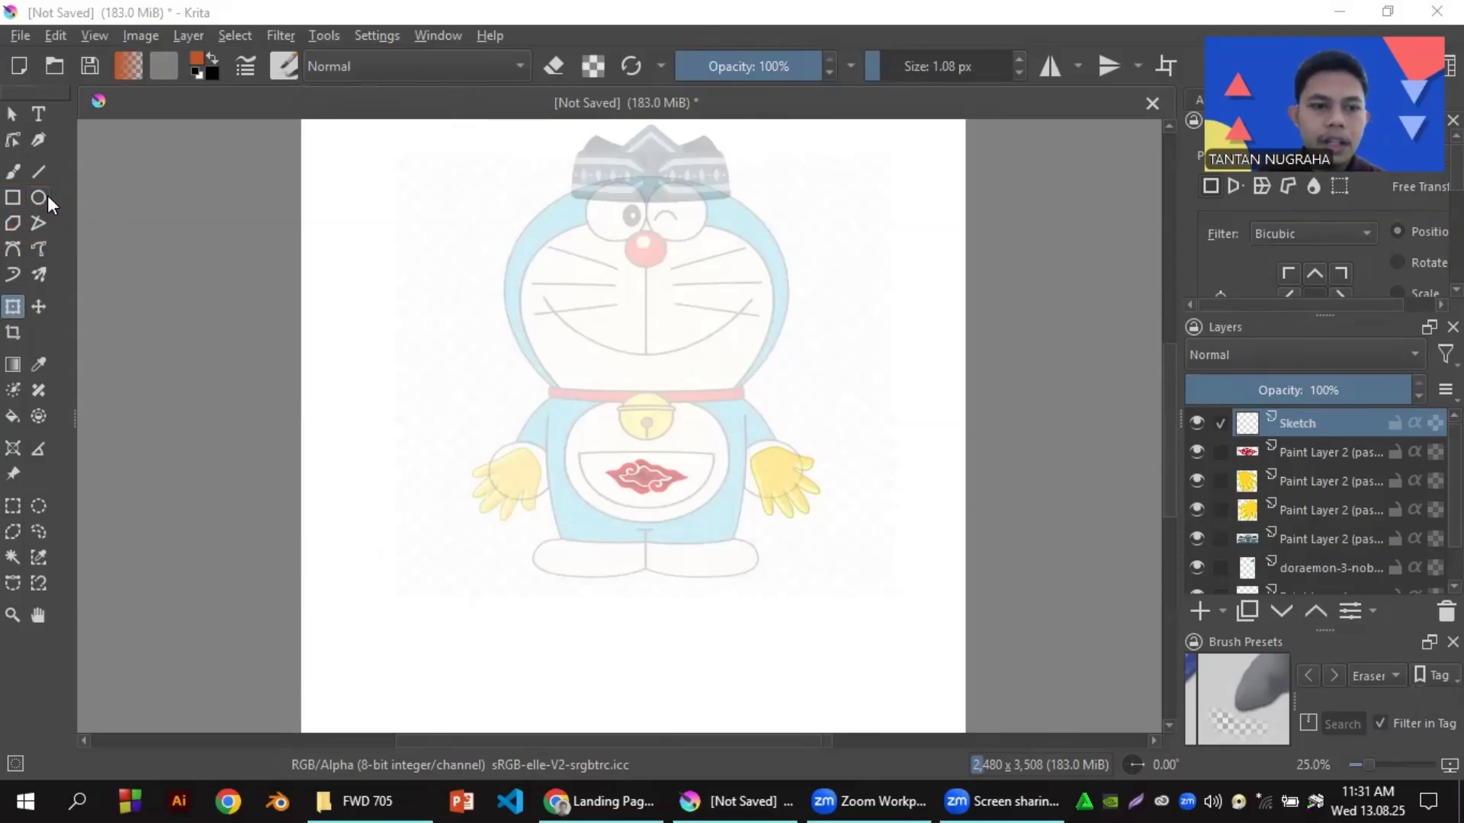
- Set up the Ellipse tool with a 10.51 px brush size and a slightly darker orange-brown colour
left_click(44, 197)
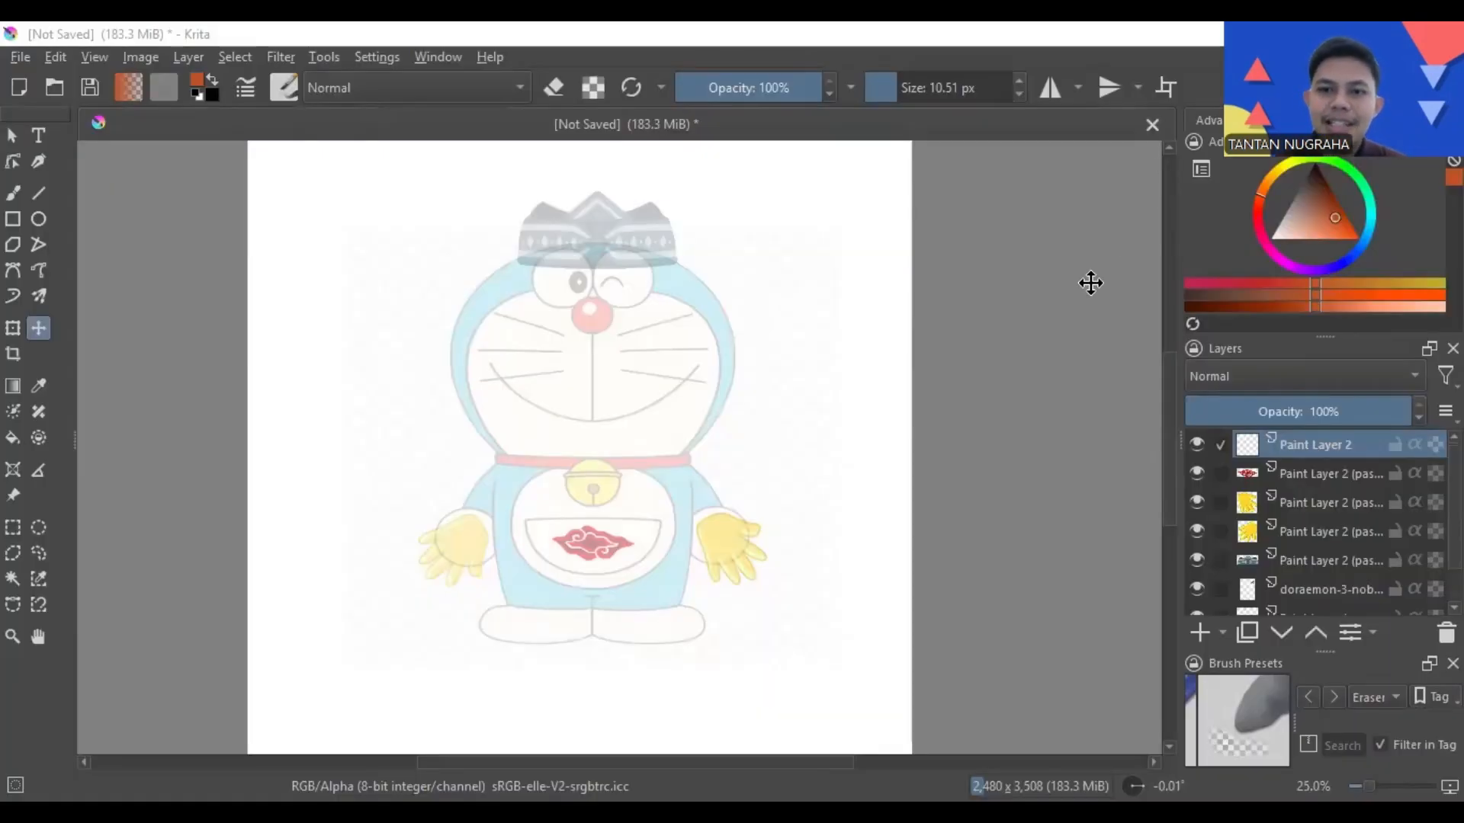
left_click(39, 220)
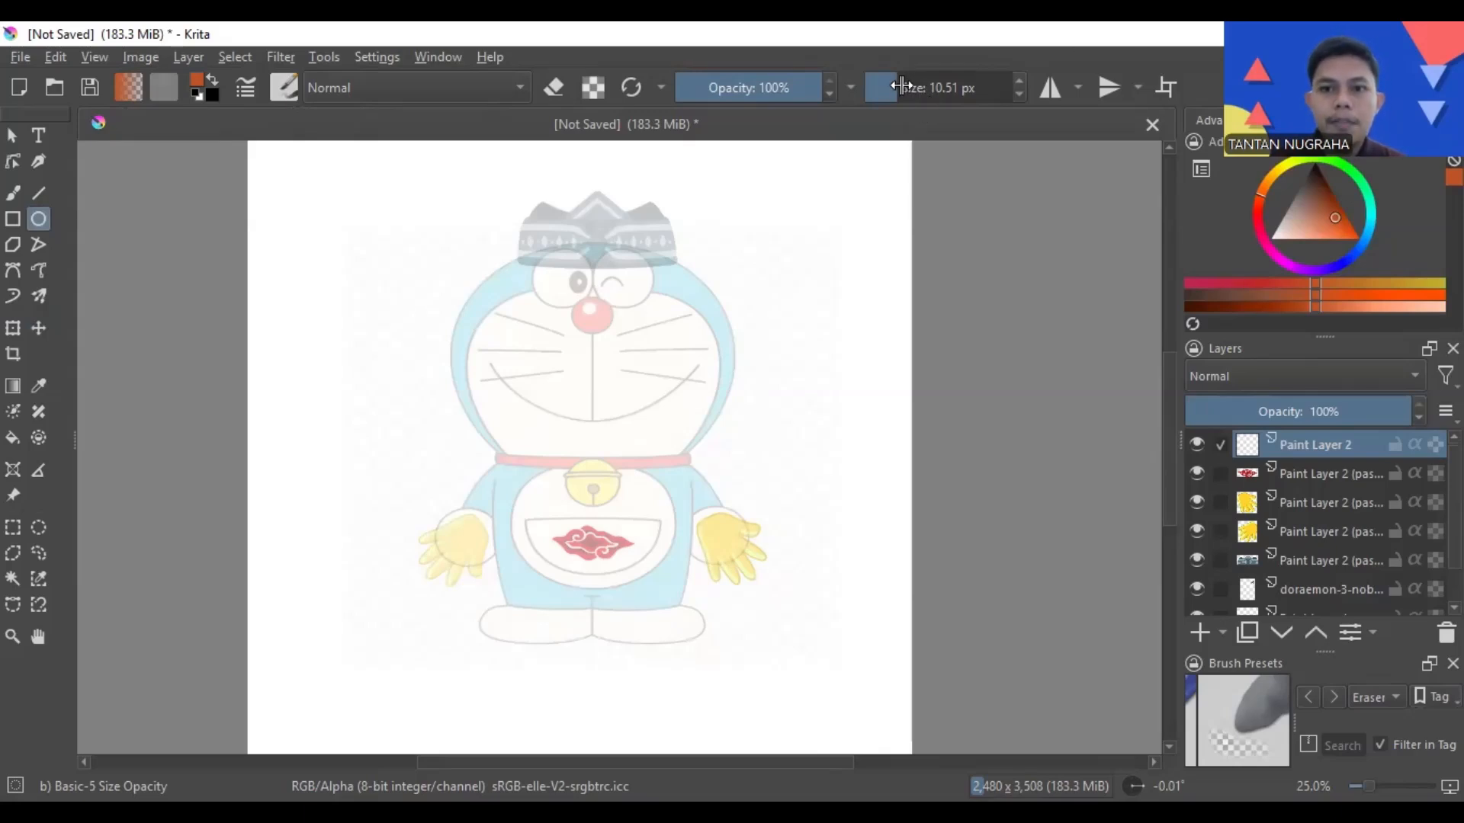
left_click_drag(902, 85, 901, 84)
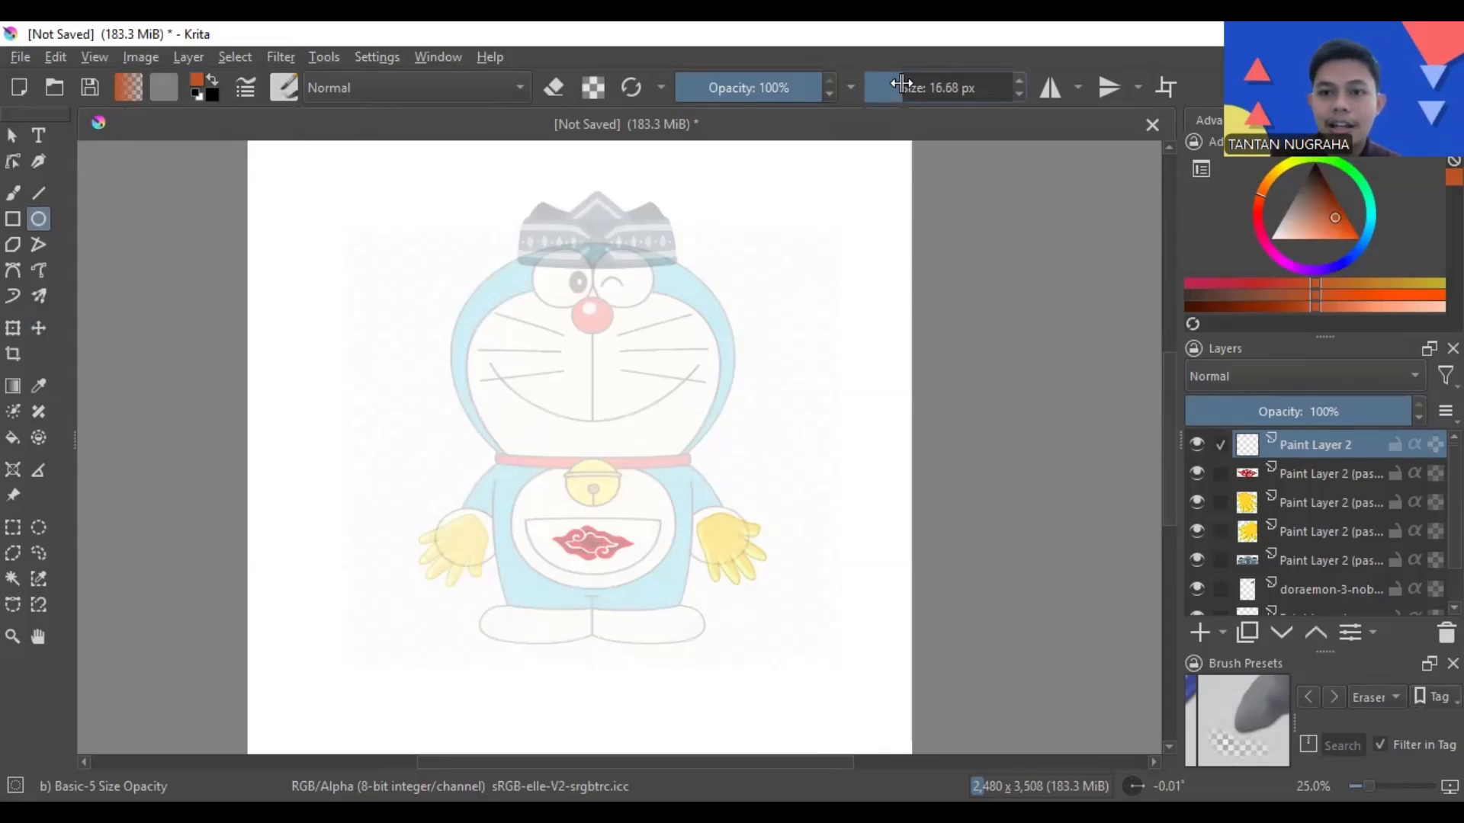
left_click_drag(902, 83, 898, 86)
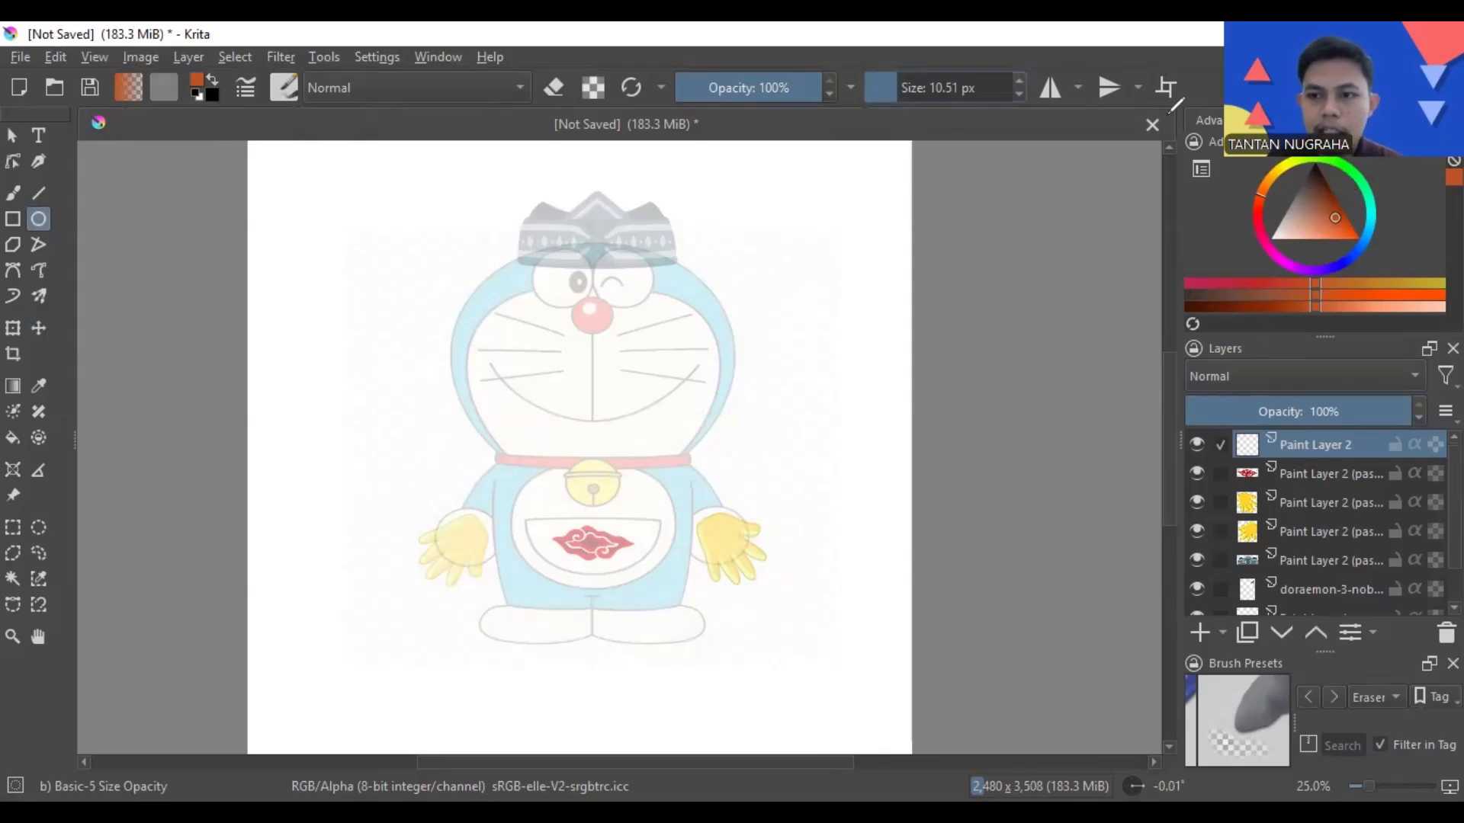
left_click_drag(1167, 115, 1422, 324)
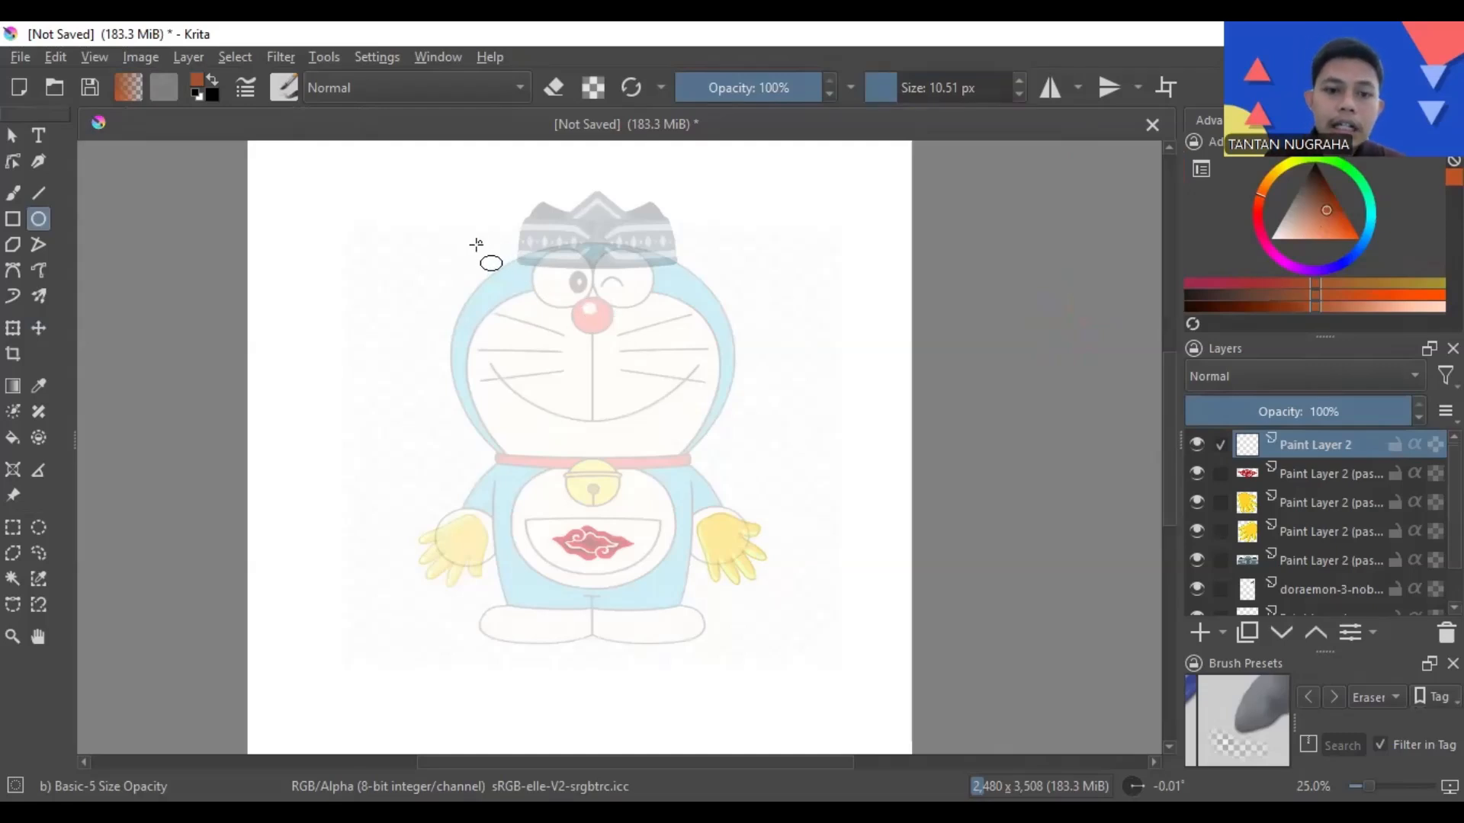
- Draw an ellipse around Doraemon's head on the empty top layer and transform it to line up with the head outline
left_click(459, 249)
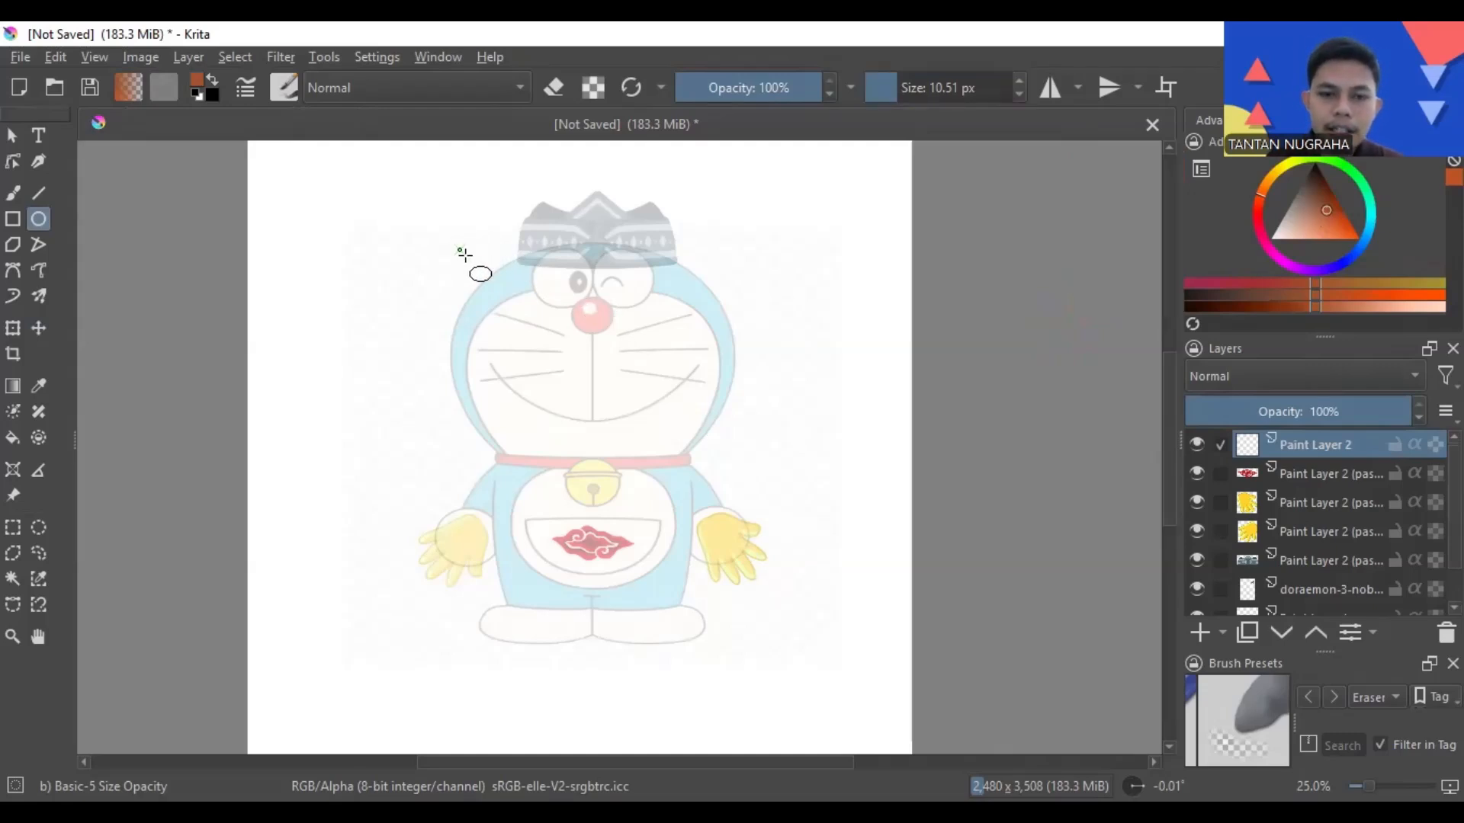
left_click_drag(740, 470, 738, 478)
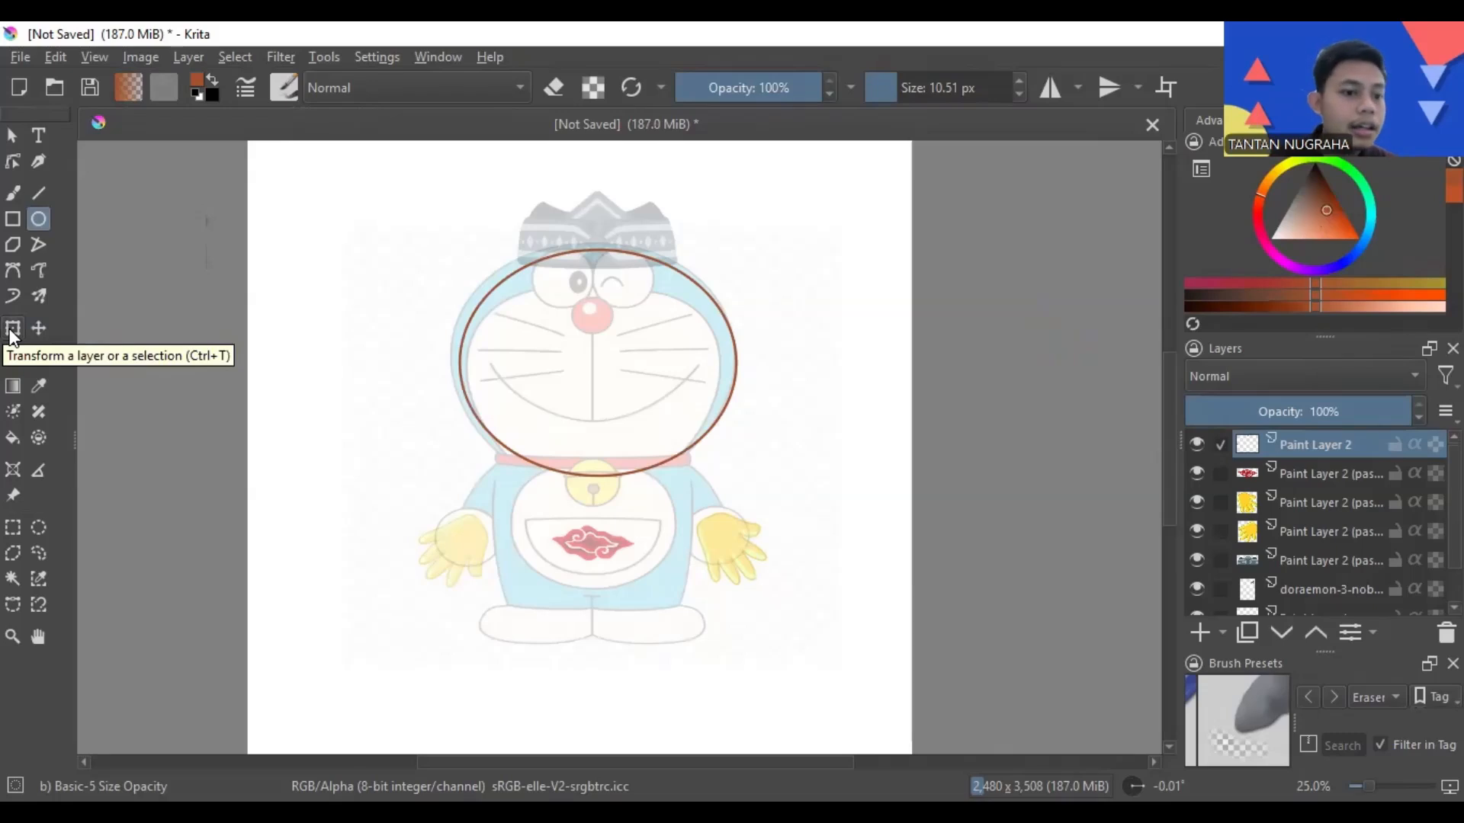
left_click(12, 329)
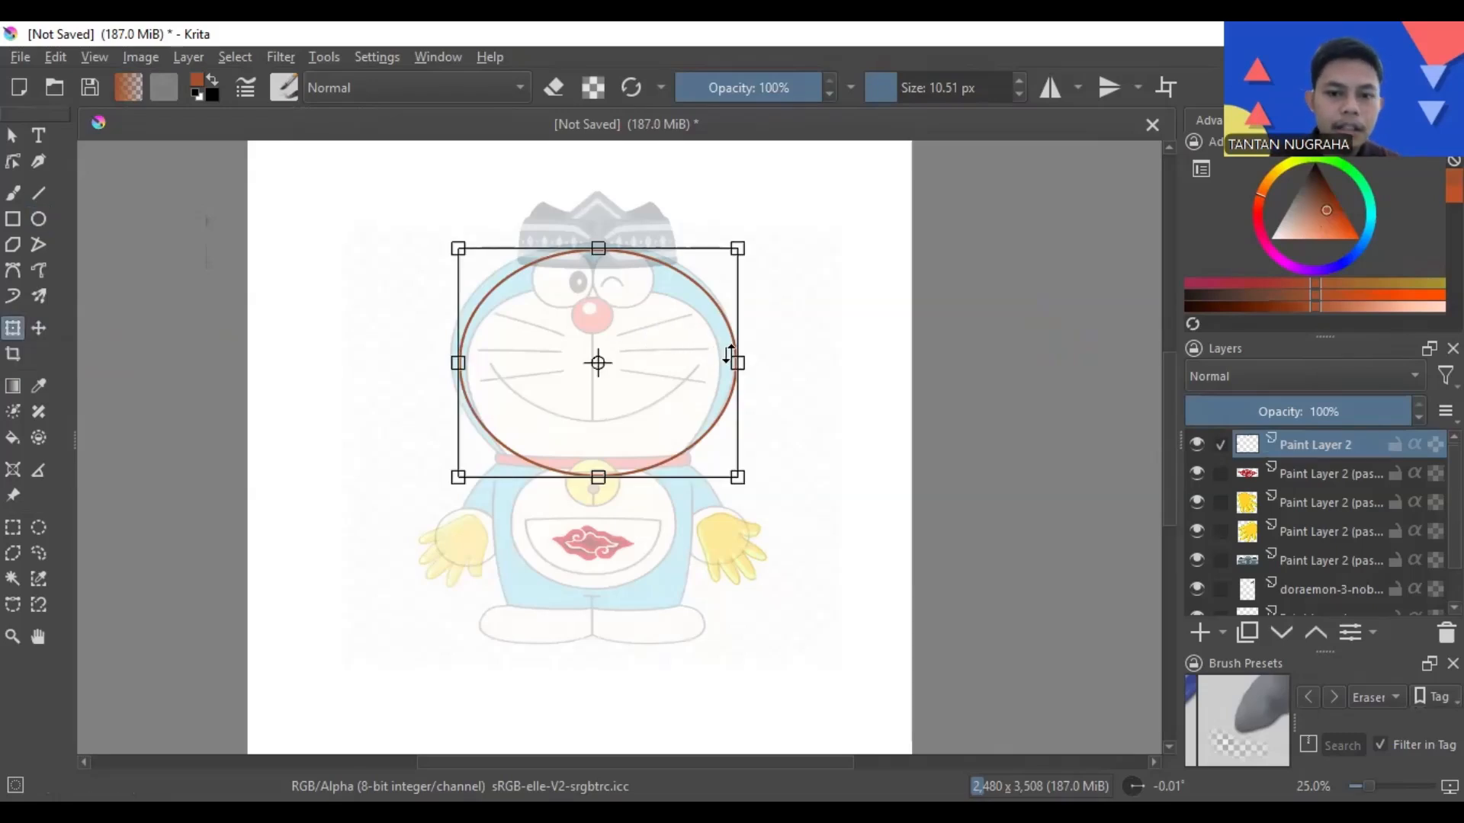
left_click_drag(597, 386, 591, 381)
left_click_drag(731, 358, 733, 358)
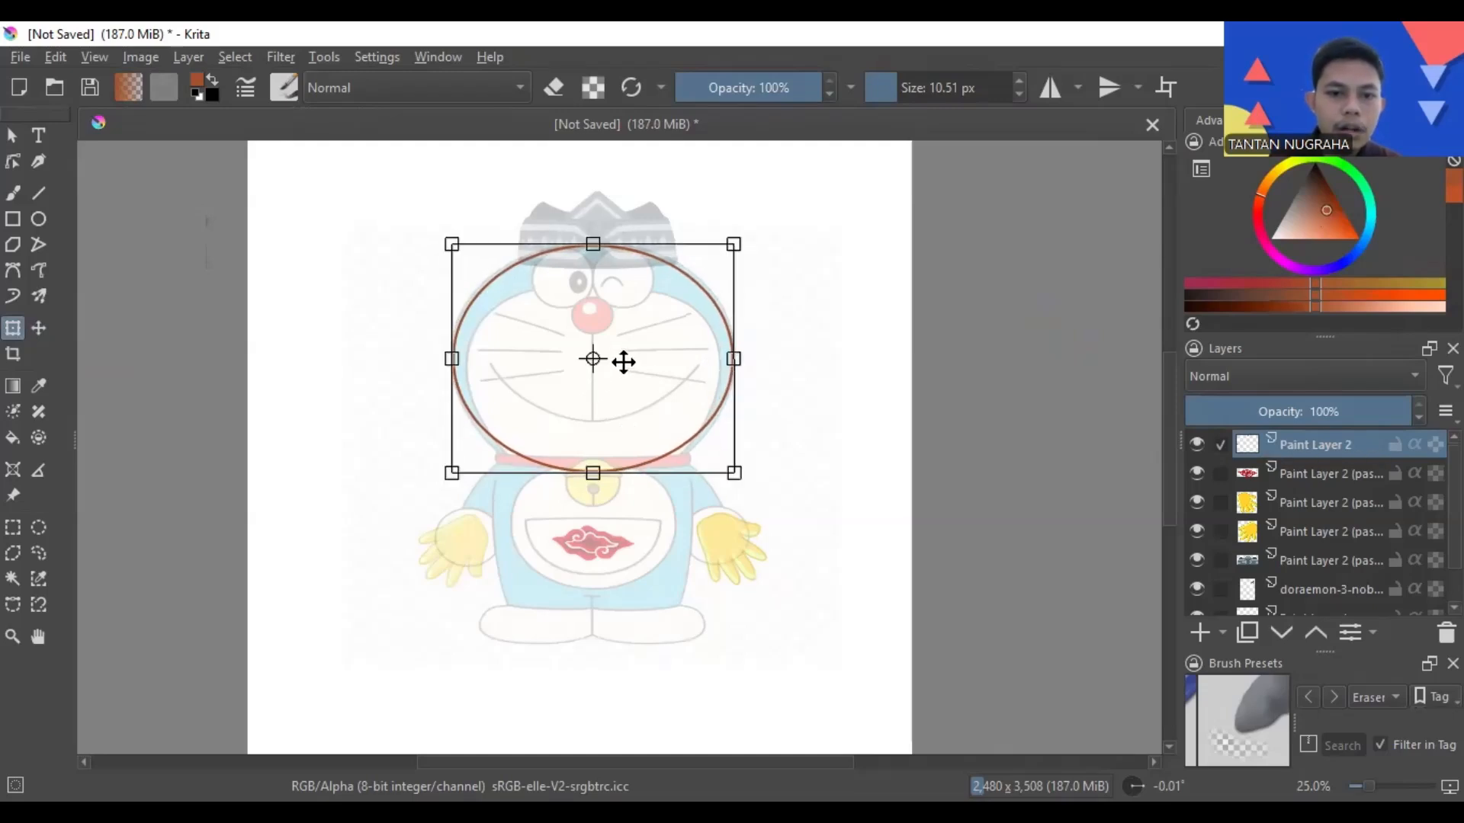
left_click_drag(620, 363, 624, 363)
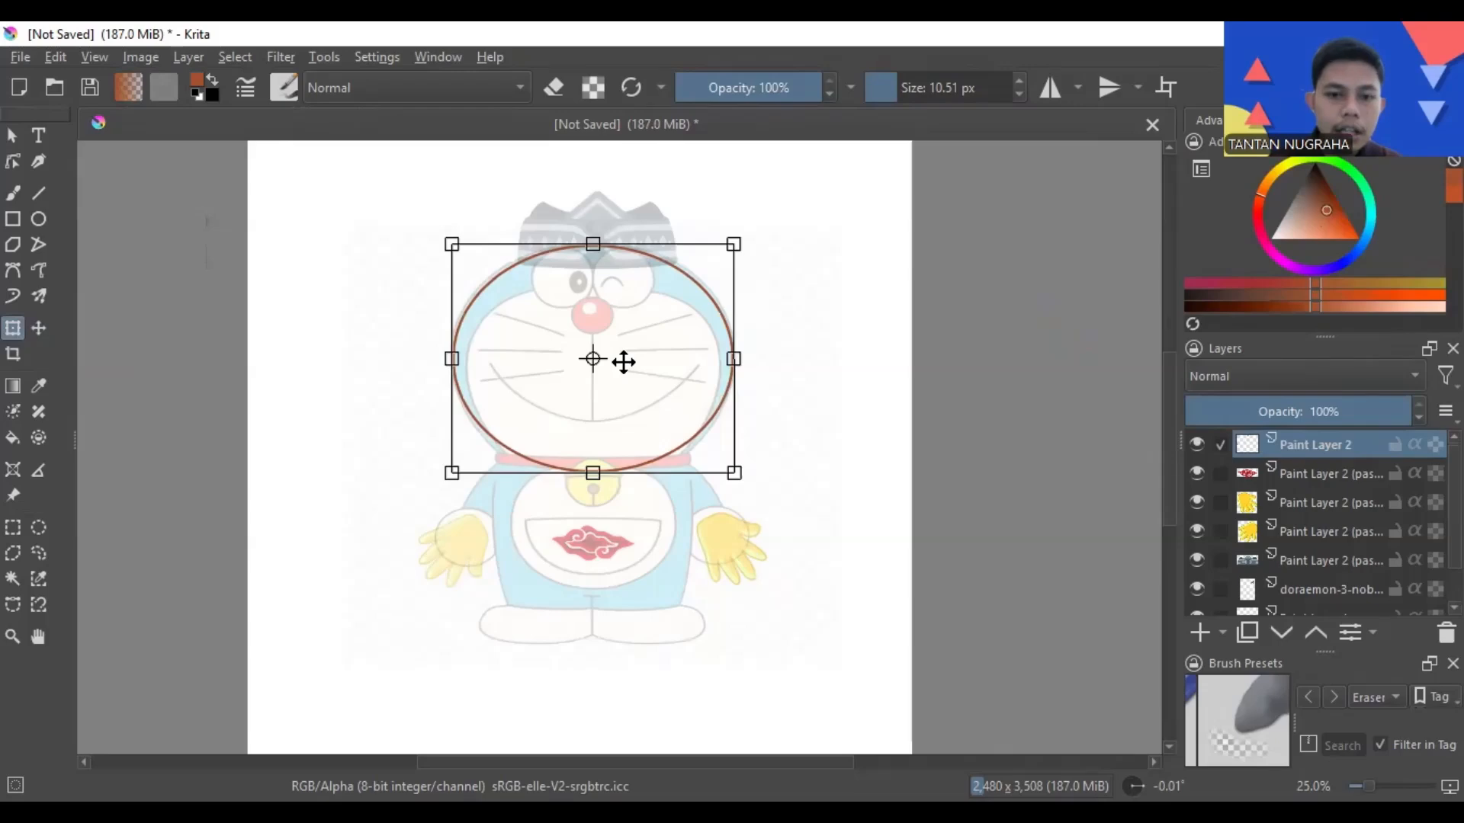
scroll(624, 363, "up", 2)
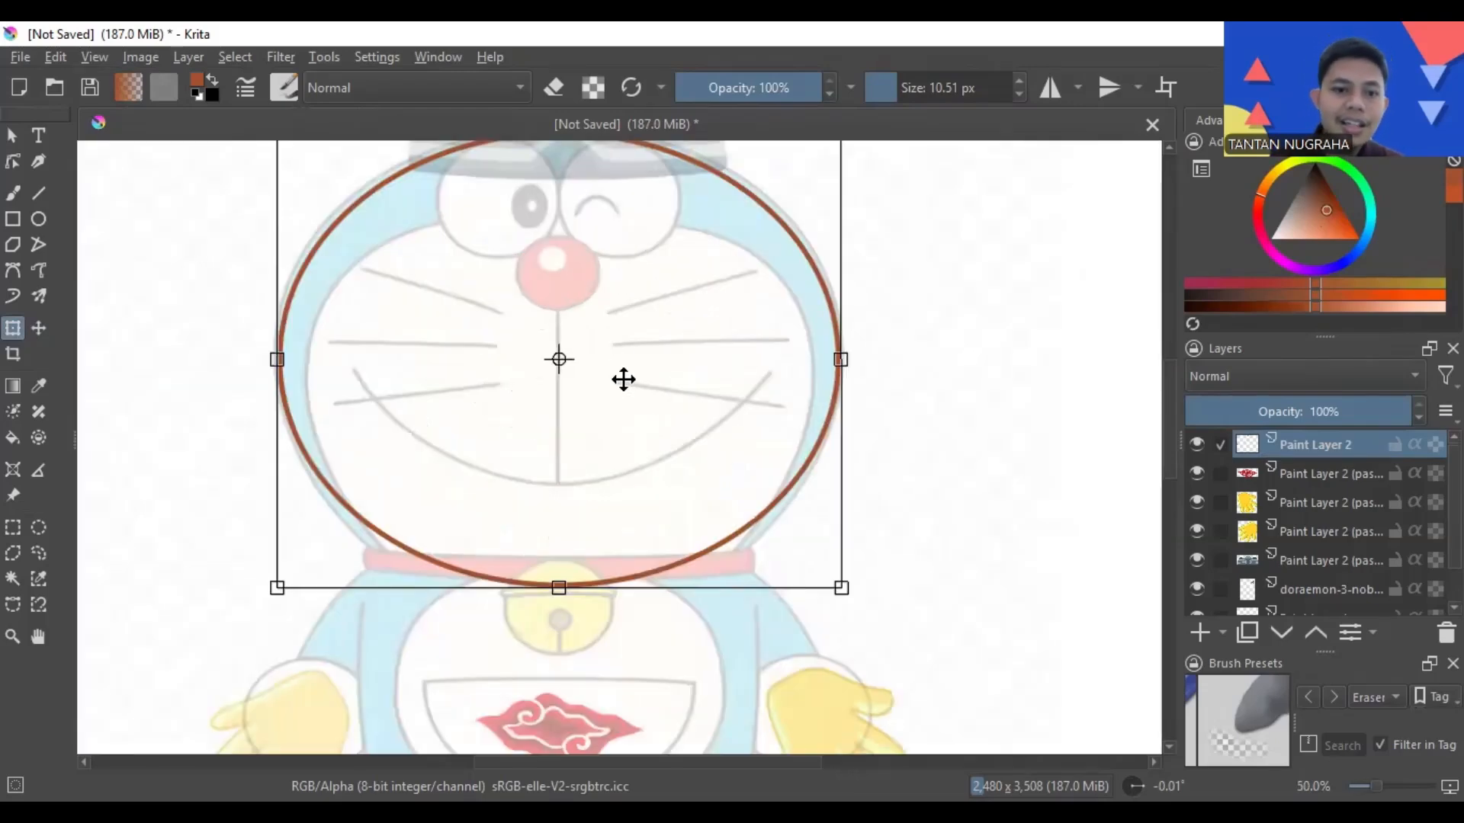
- Draw a second, smaller ellipse over Doraemon's feet, beneath the head ellipse
left_click(38, 219)
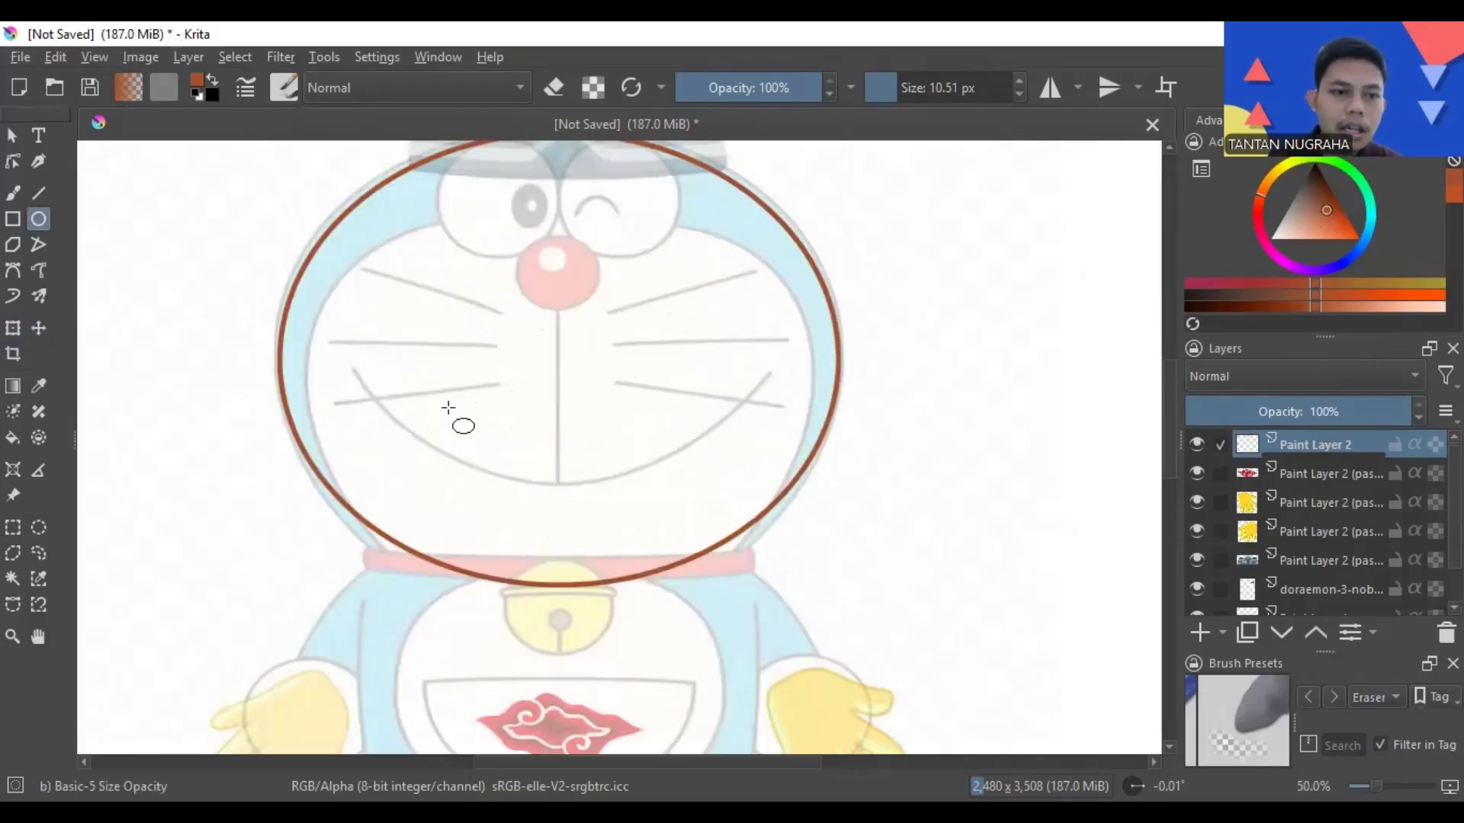
scroll(506, 435, "down", 2)
left_click_drag(602, 565, 608, 461)
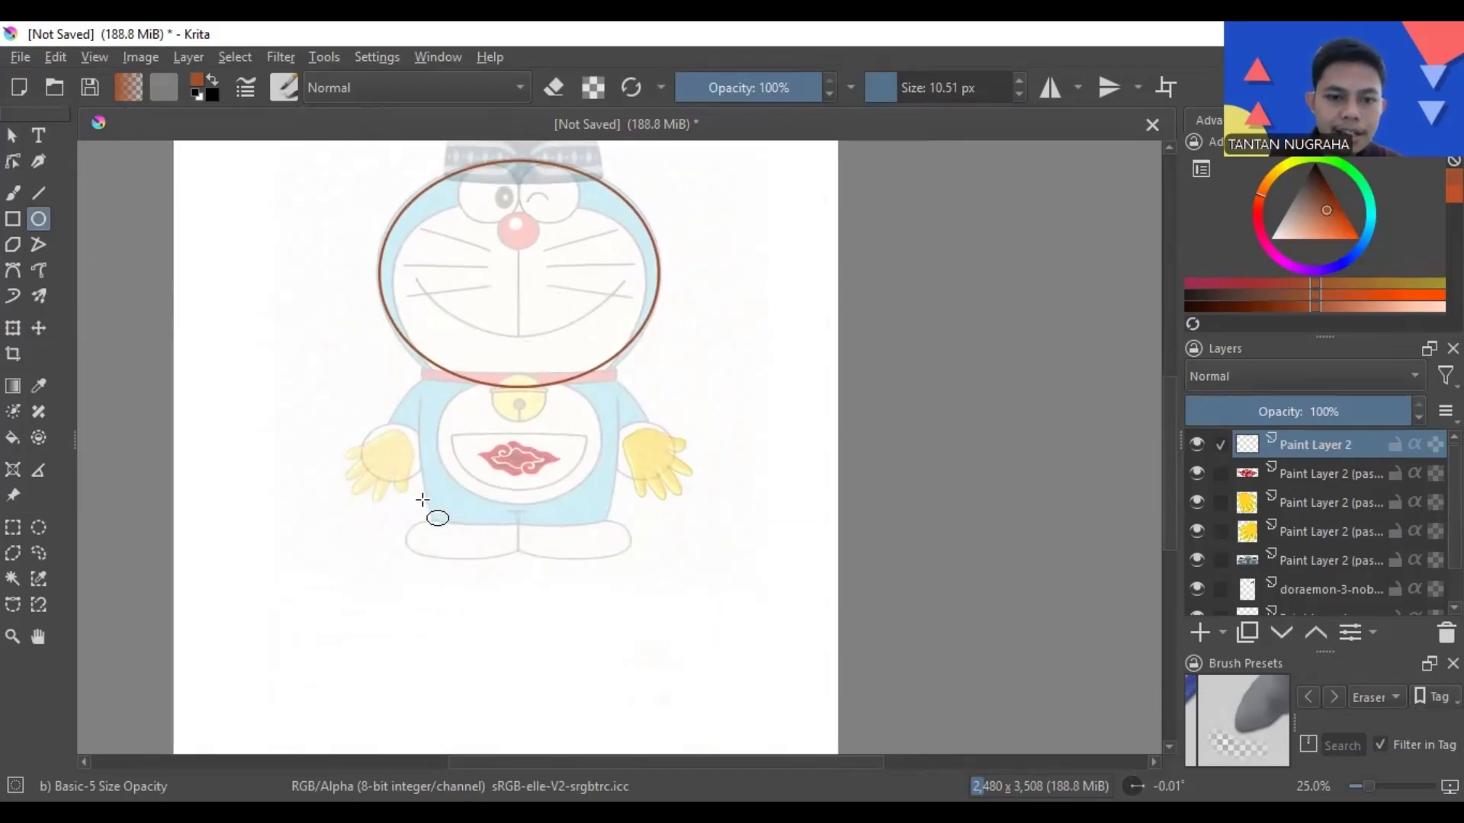
left_click_drag(423, 500, 626, 624)
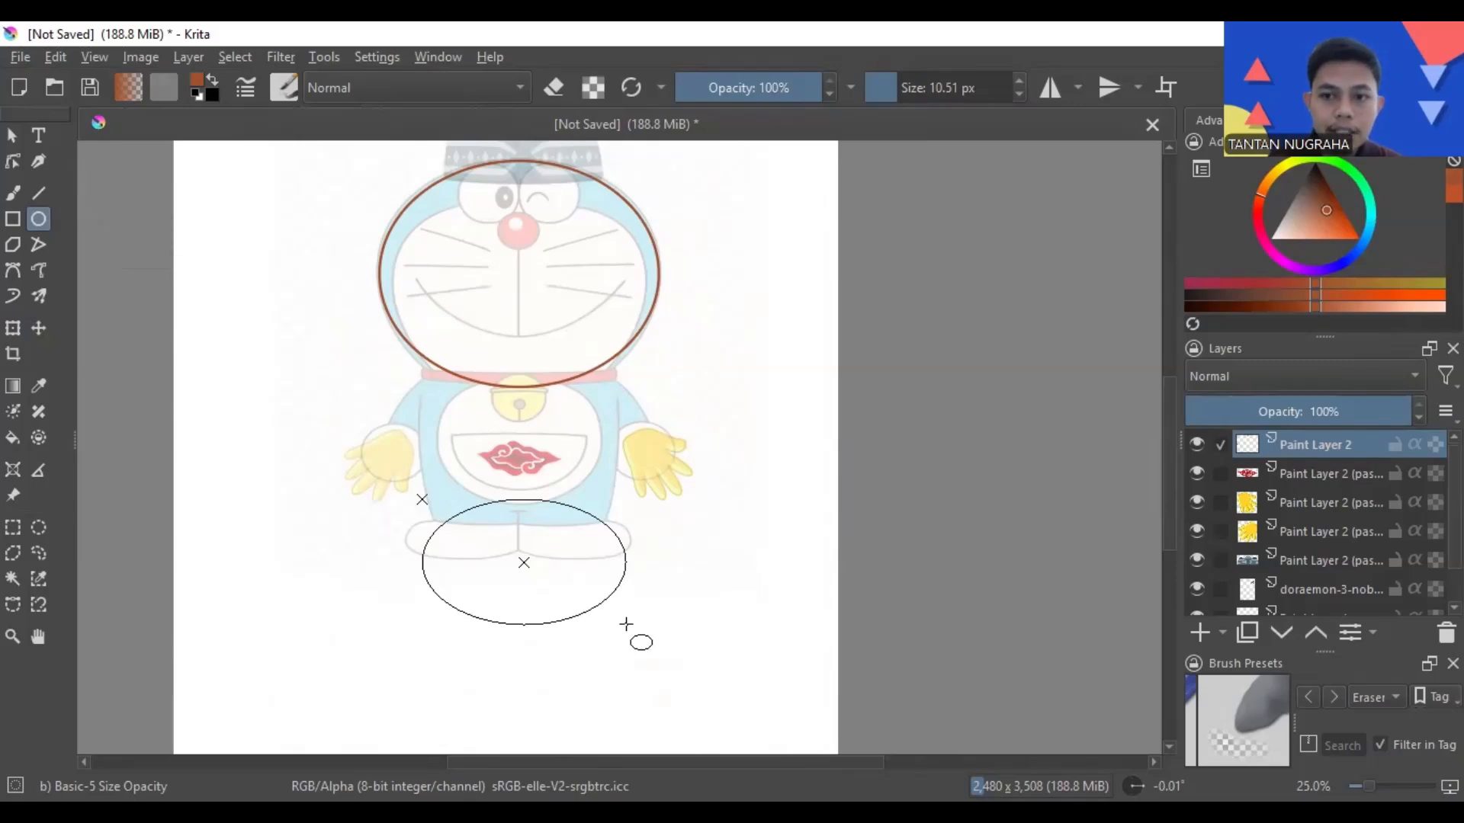
left_click_drag(625, 624, 633, 629)
- Select the ellipse over Doraemon's feet with a rectangular selection and transform it to be taller and wider
left_click(13, 528)
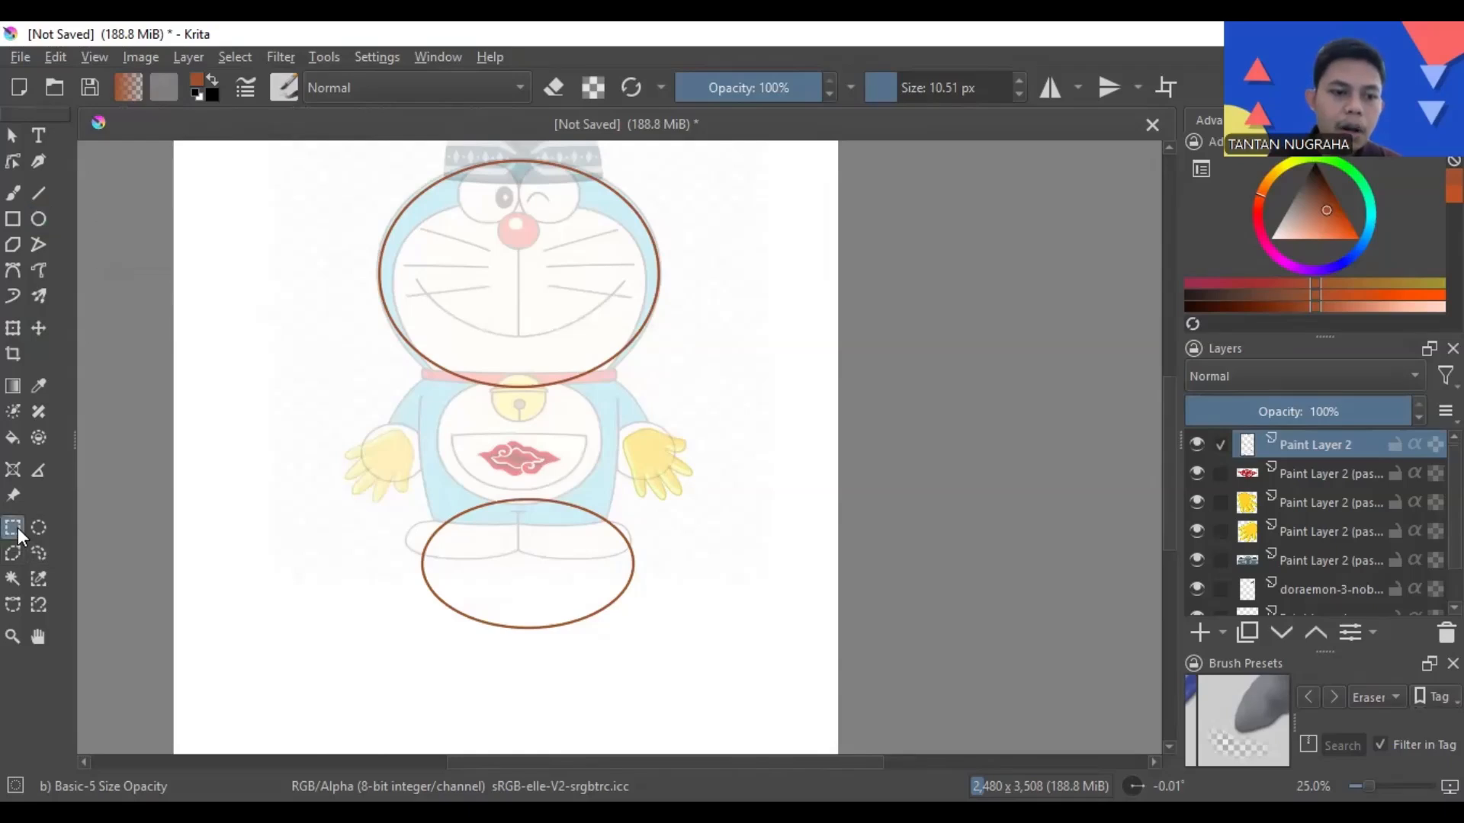
left_click_drag(399, 488, 658, 638)
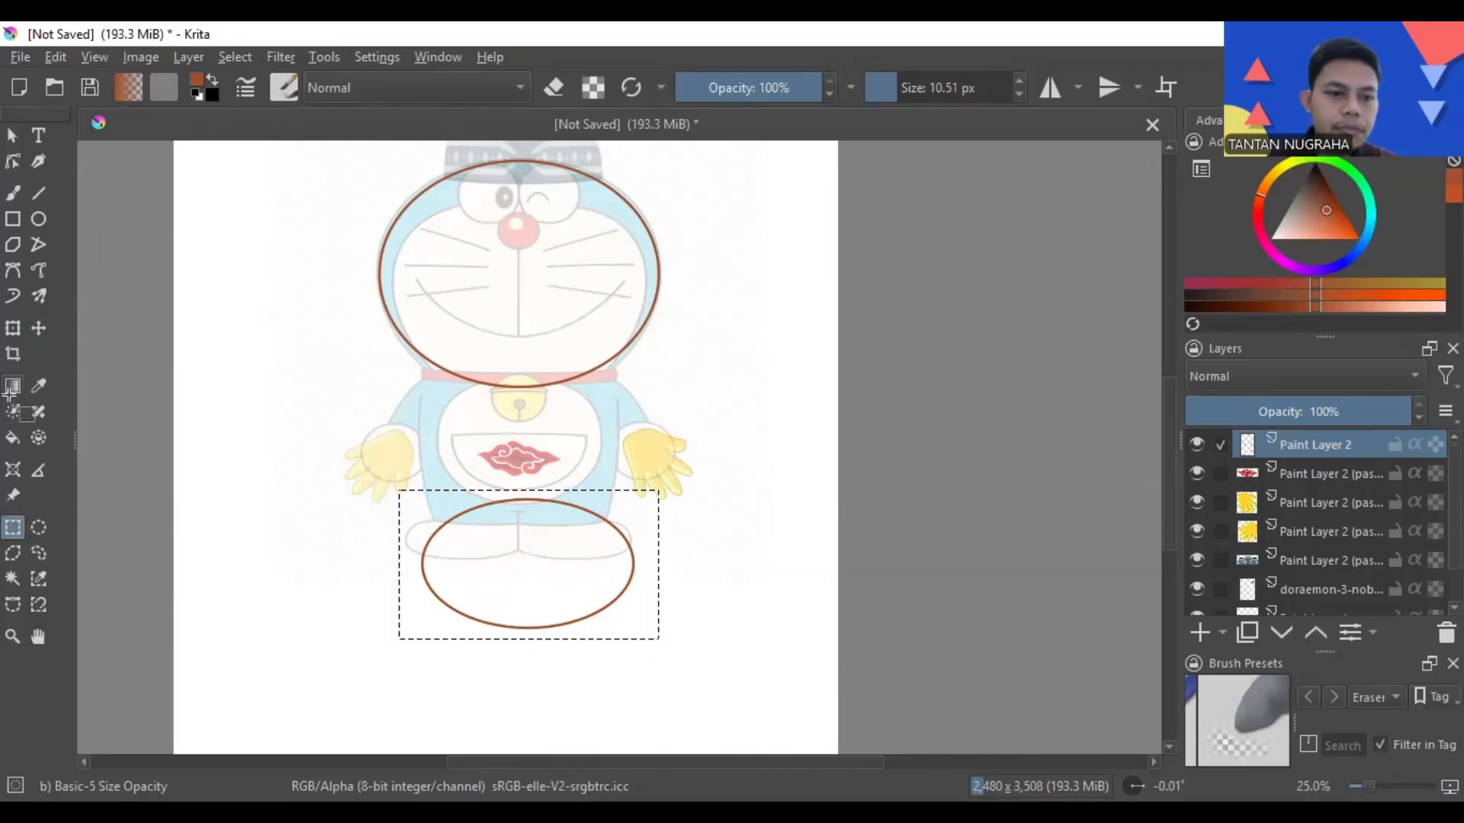
key("ctrl+t")
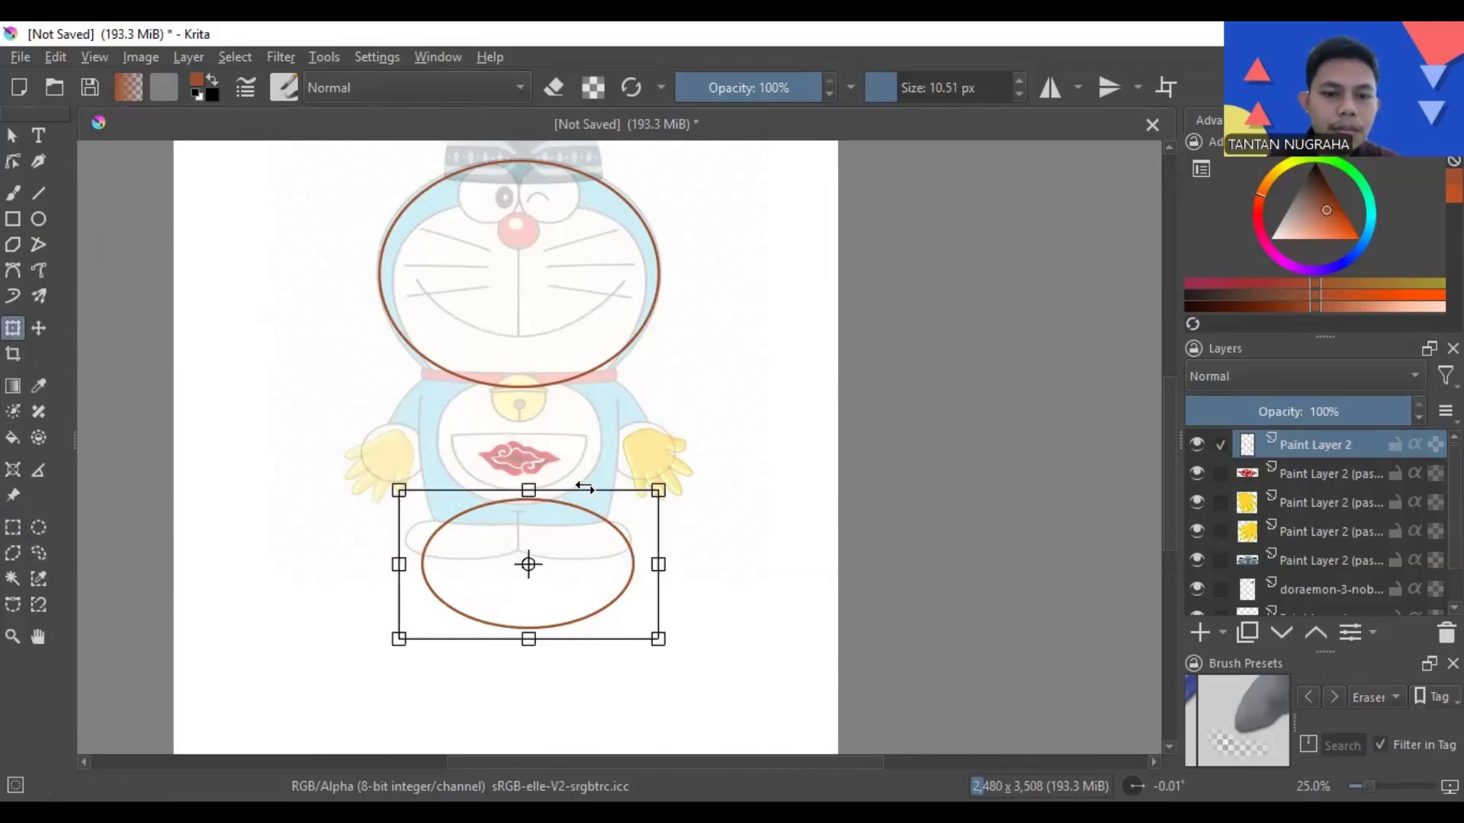
left_click_drag(561, 489, 657, 526)
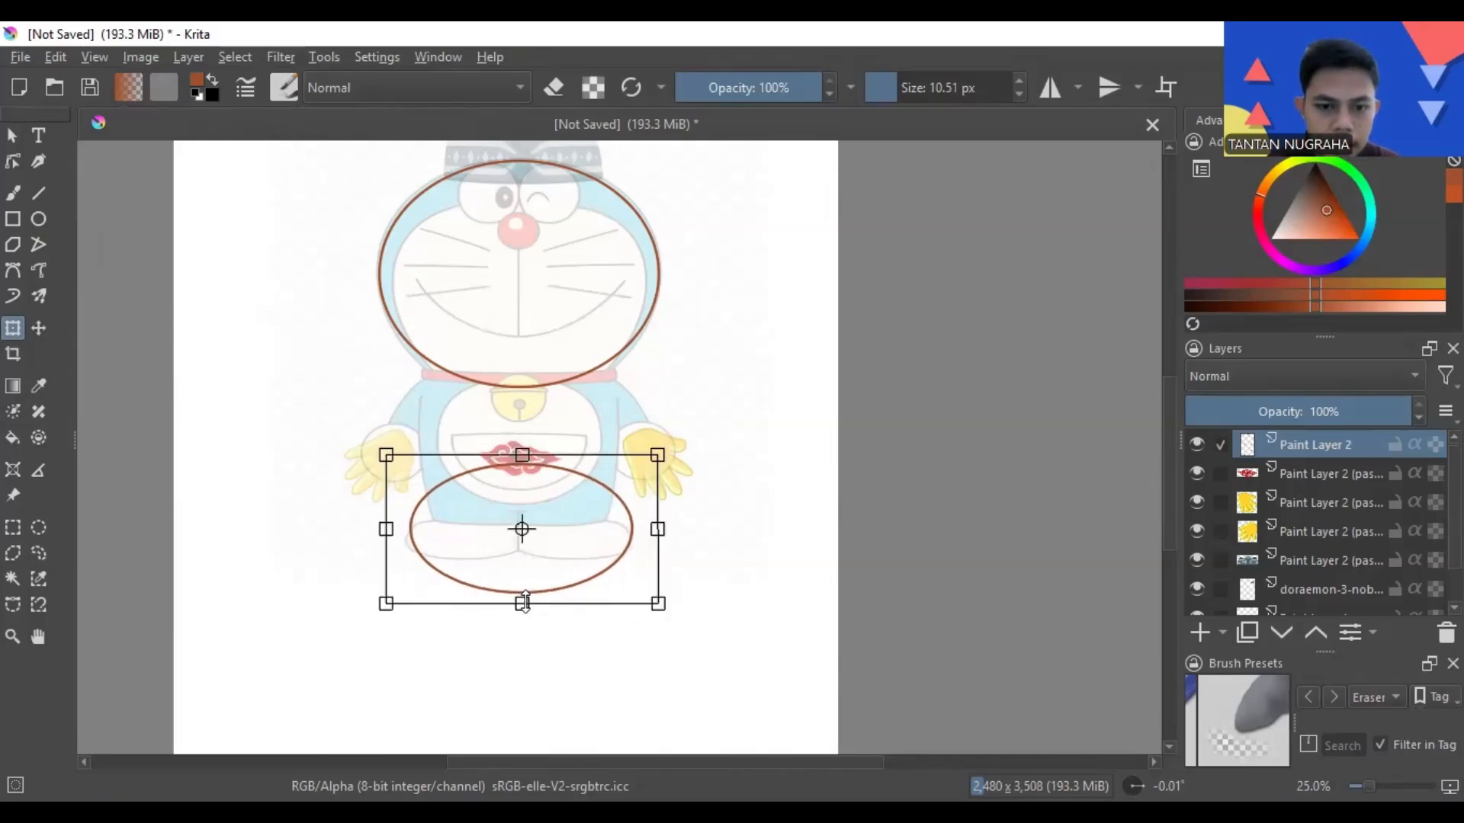
left_click_drag(522, 604, 523, 663)
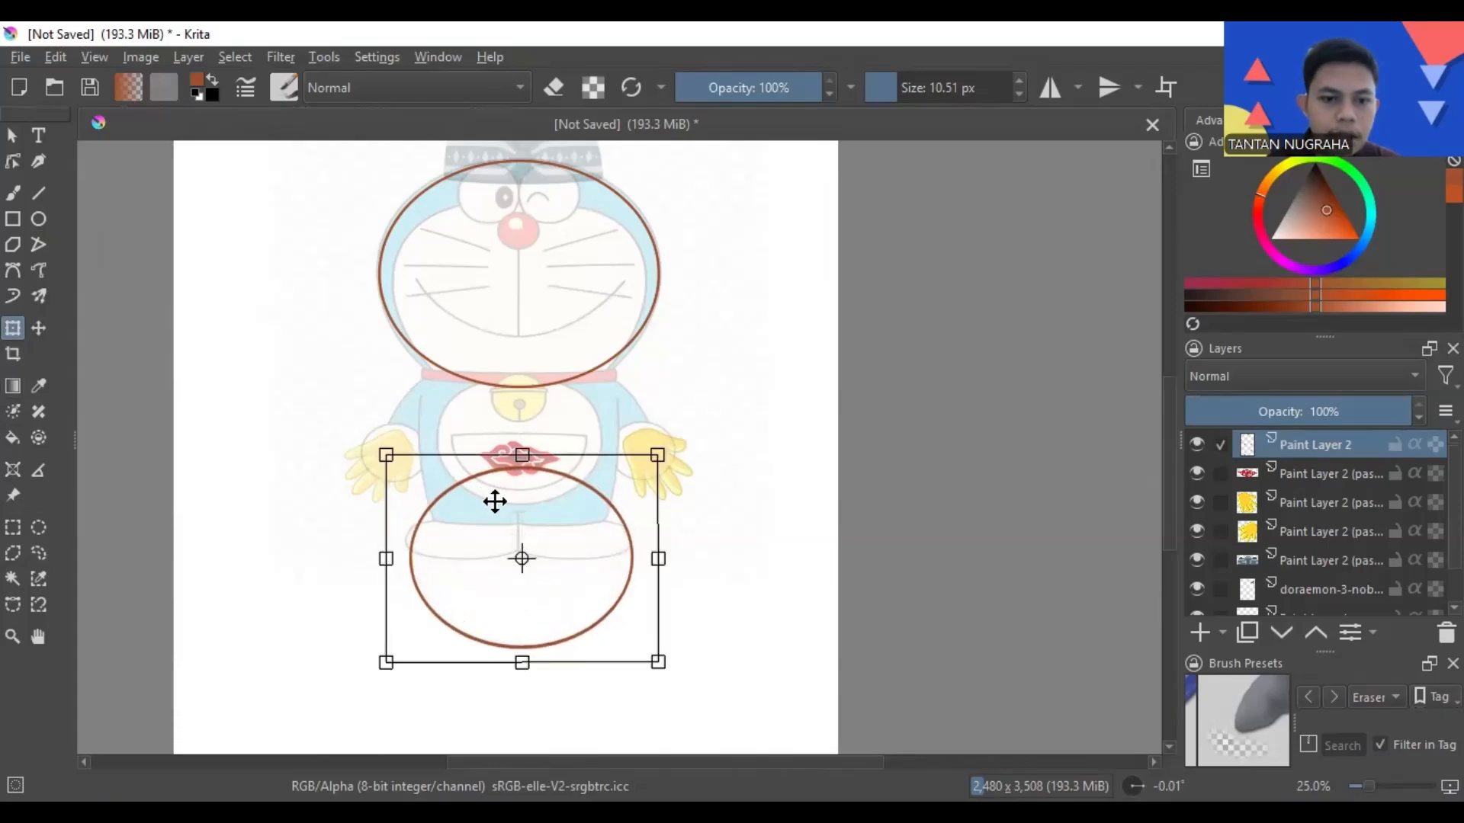
mouse_move(493, 501)
left_mouse_down()
mouse_move(510, 343)
mouse_move(508, 268)
mouse_move(487, 226)
mouse_move(483, 480)
left_mouse_up()
left_click_drag(364, 534, 343, 536)
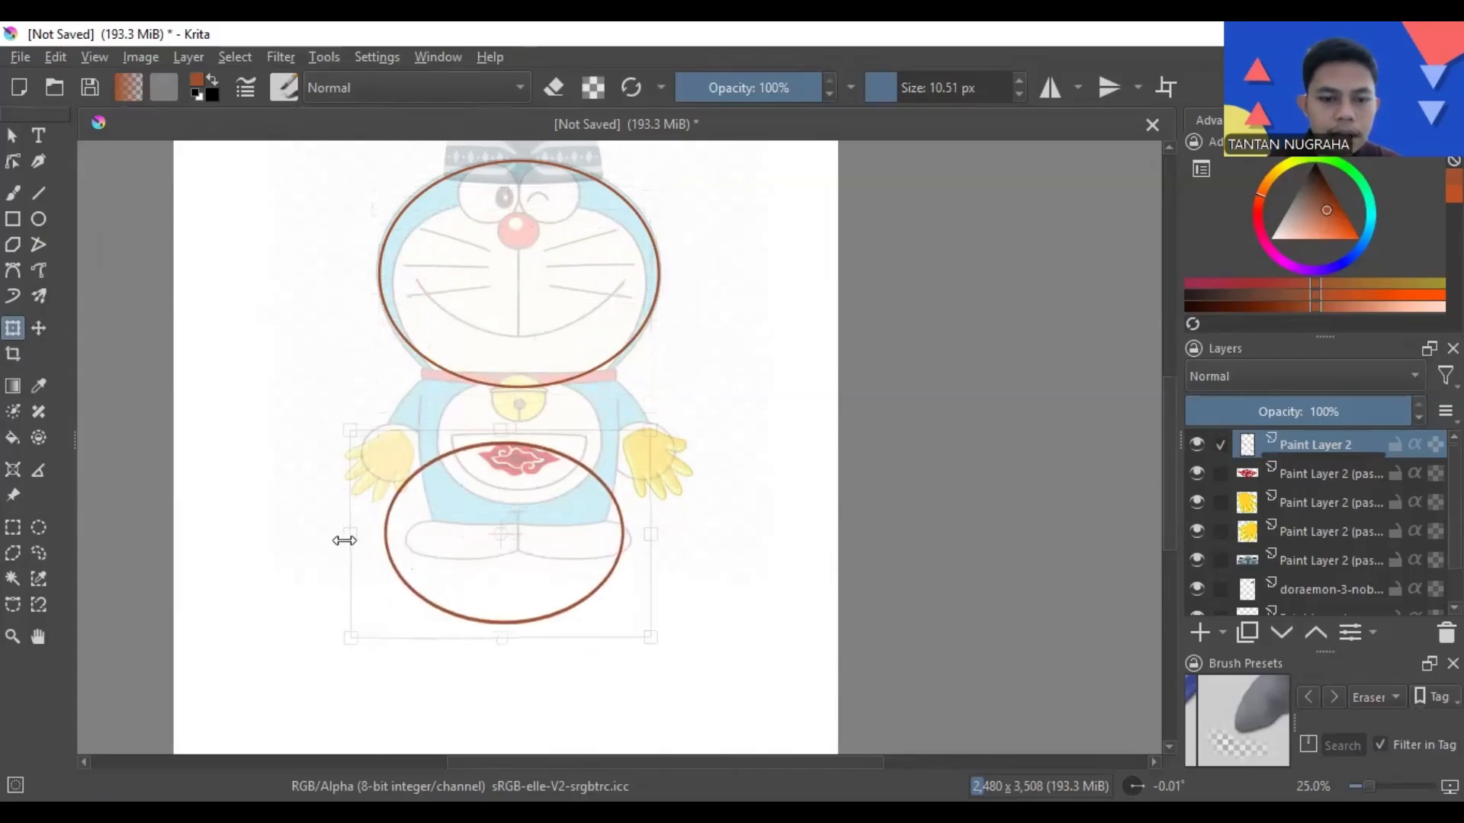
- Move the enlarged ellipse up inside the head outline to mark the white face area, and clear the selection
left_click_drag(493, 480, 514, 237)
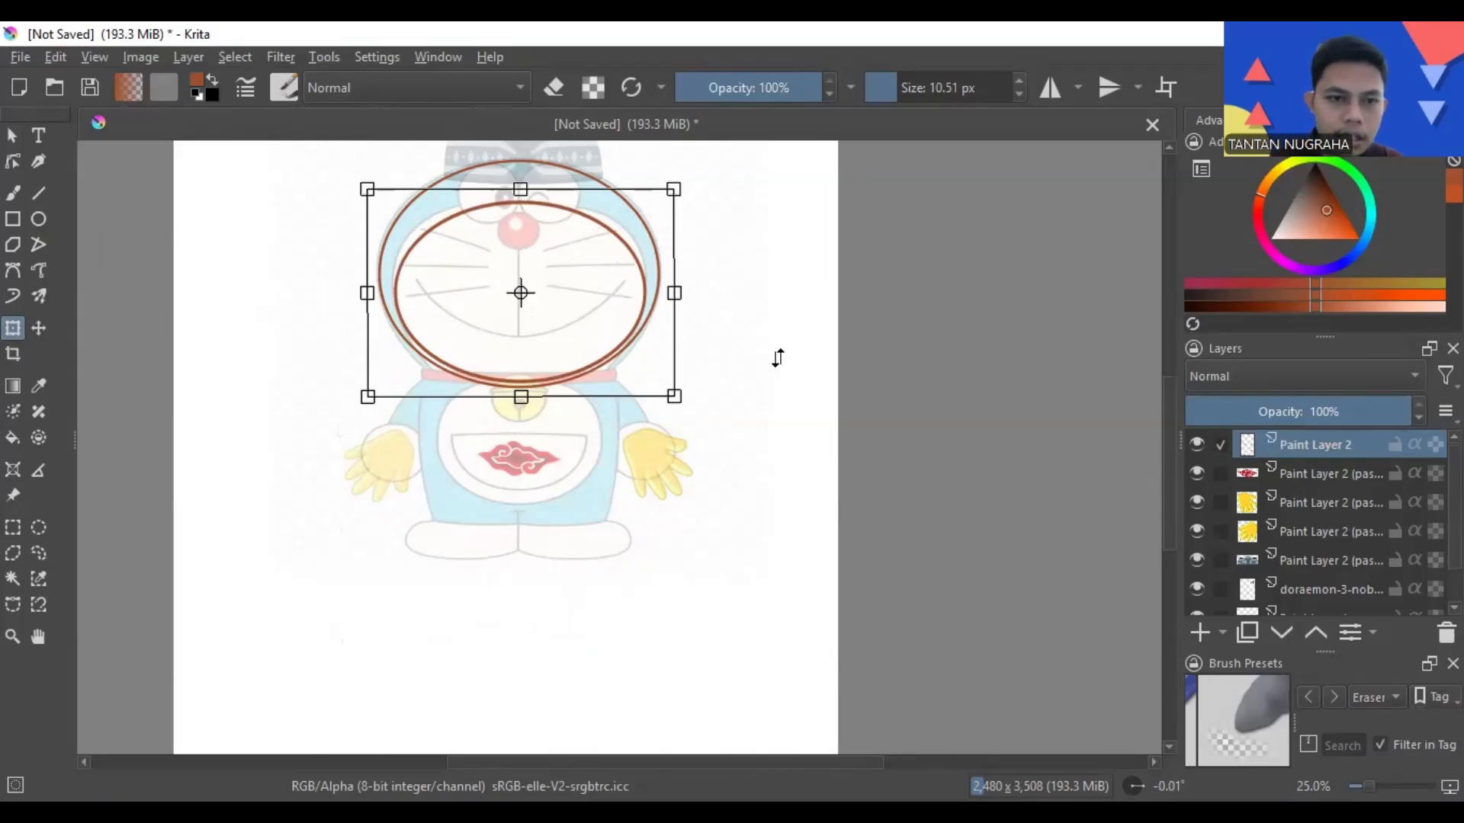
left_click(36, 220)
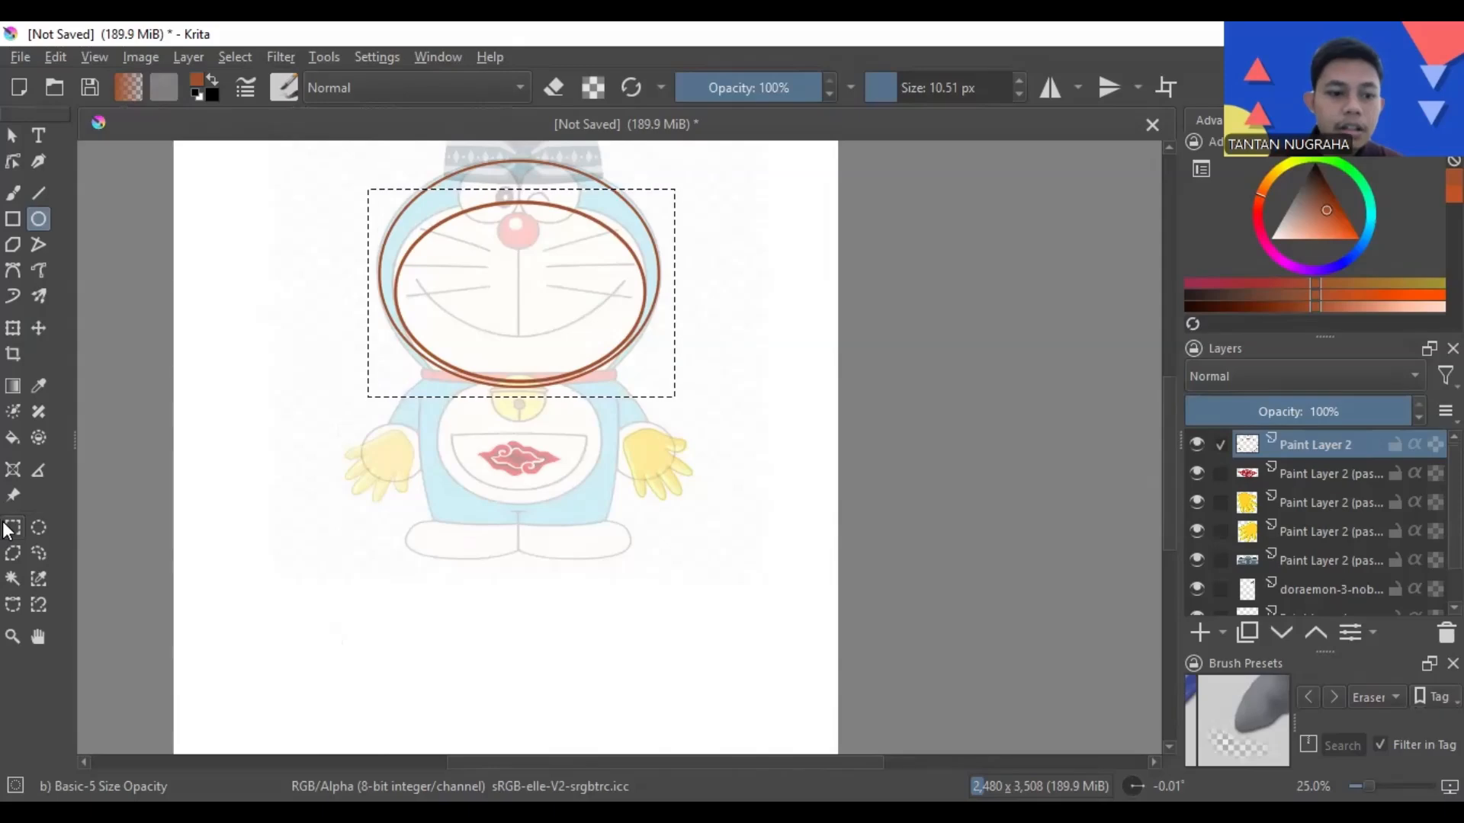
key("ctrl")
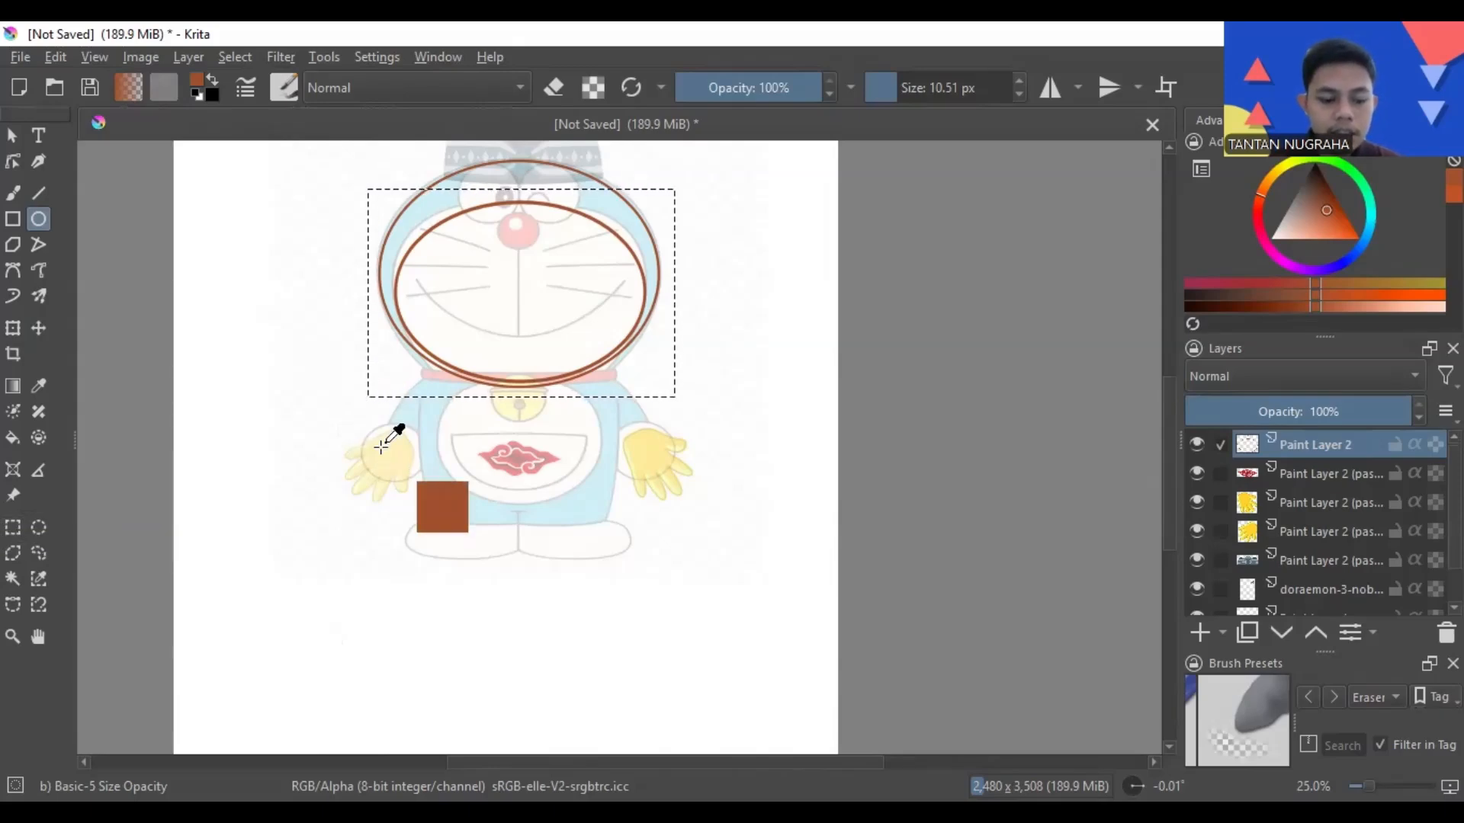
key("ctrl+shift+a")
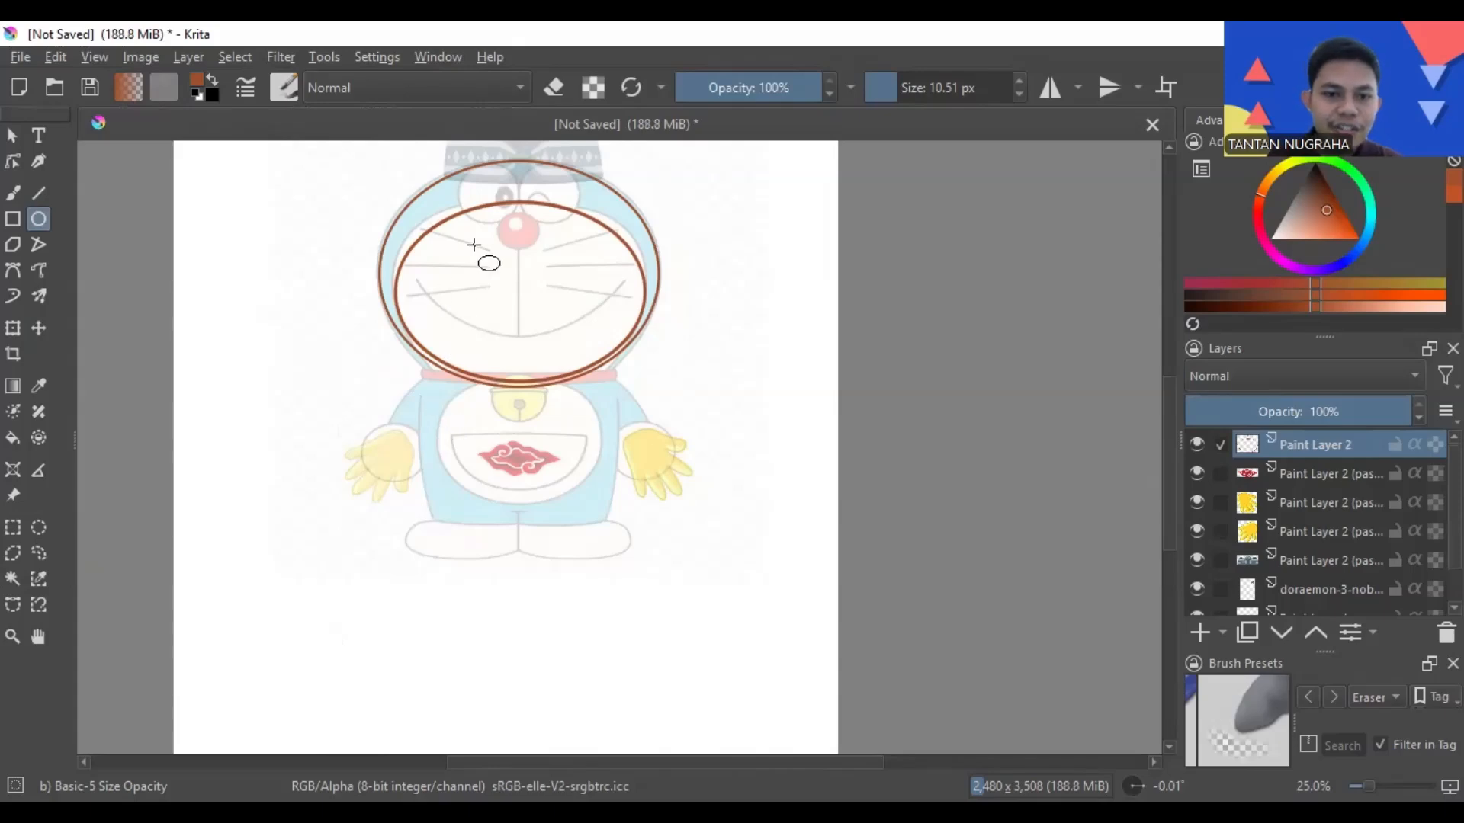
- Draw a small circle about 212 by 220 px on the blank canvas beside the hat, sized for an eye
scroll(473, 244, "up", 4)
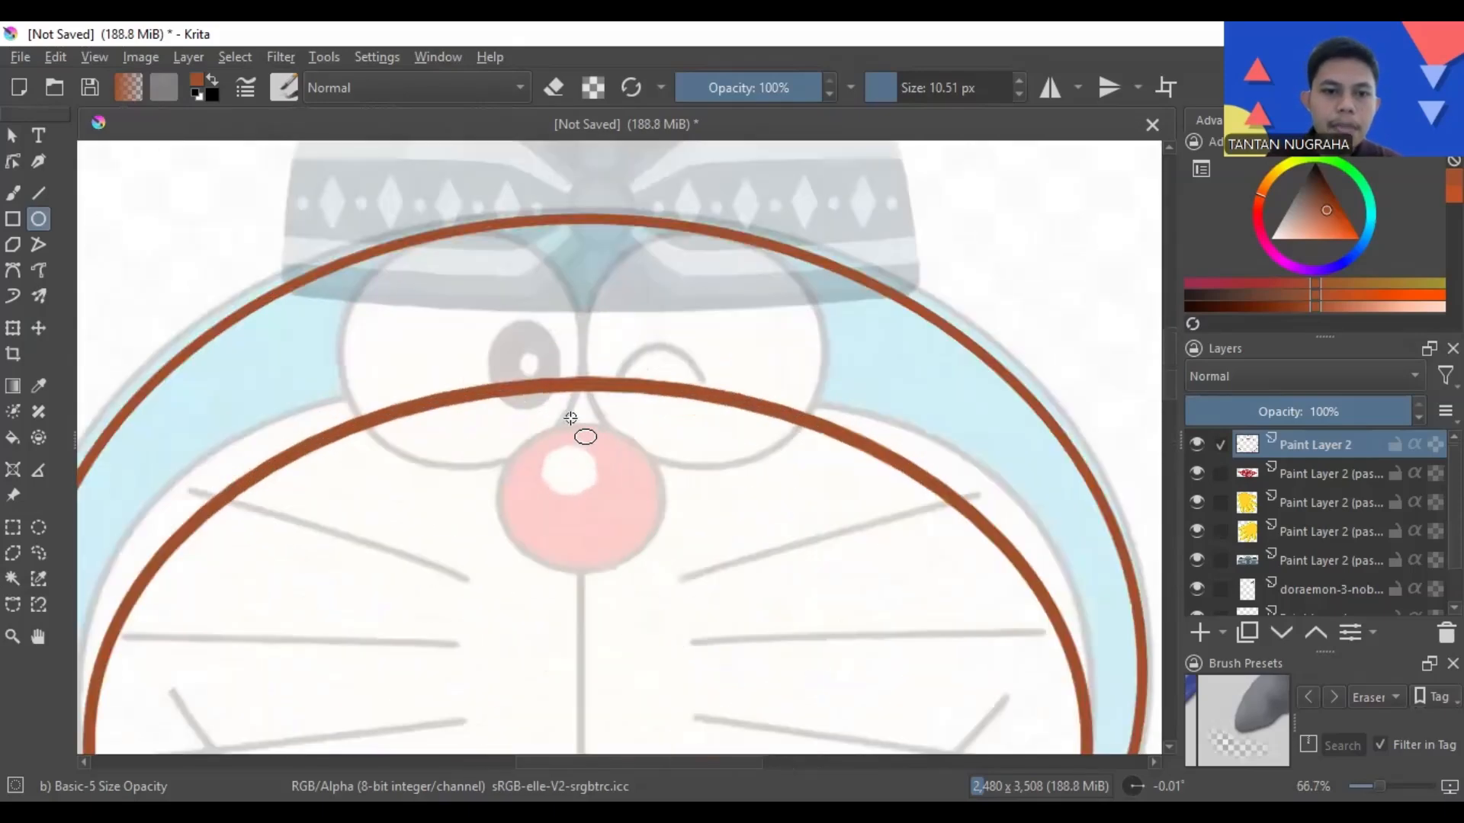
scroll(359, 293, "down", 1)
scroll(396, 309, "down", 3)
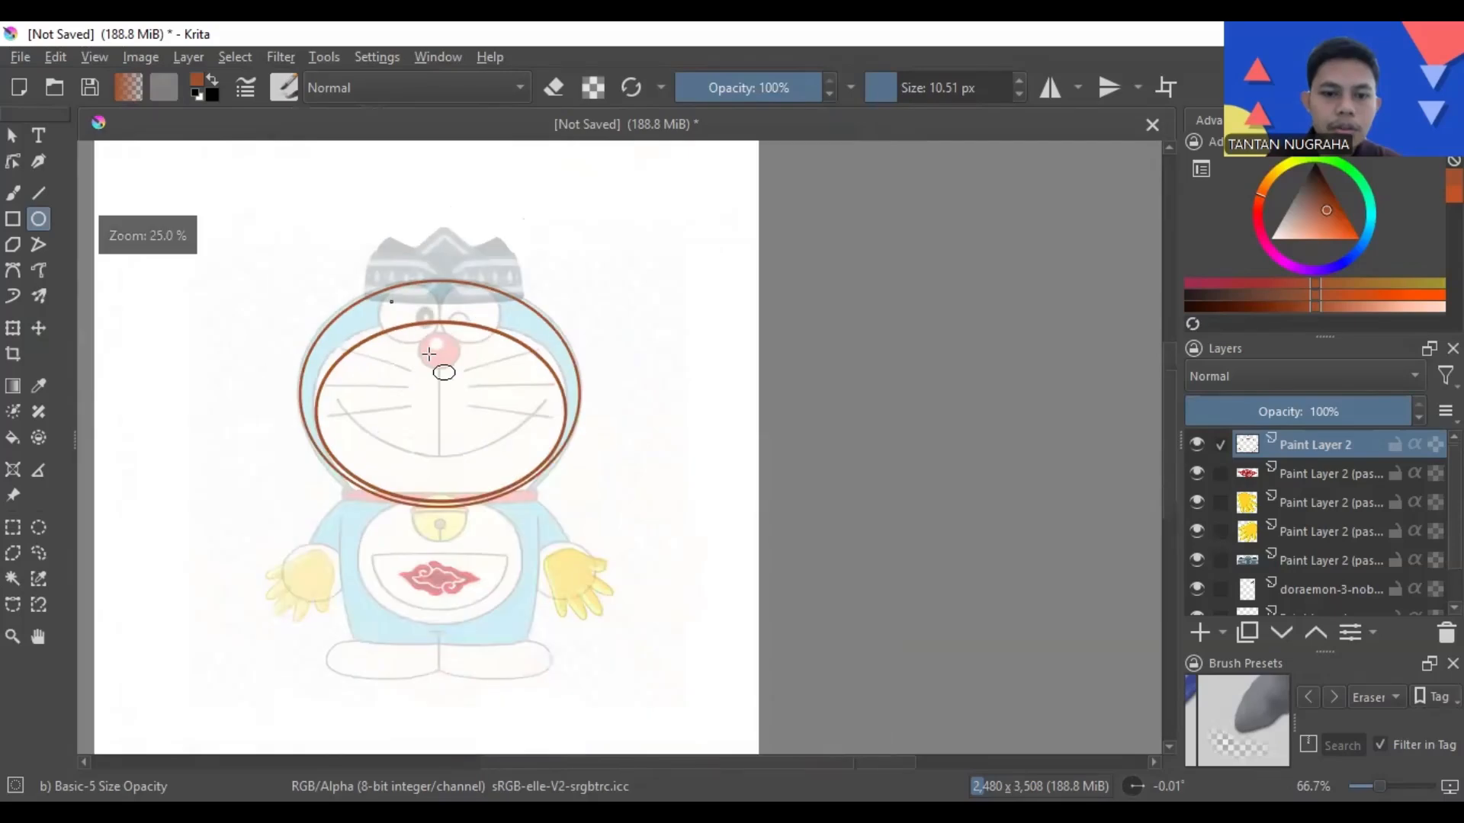
scroll(435, 365, "up", 3)
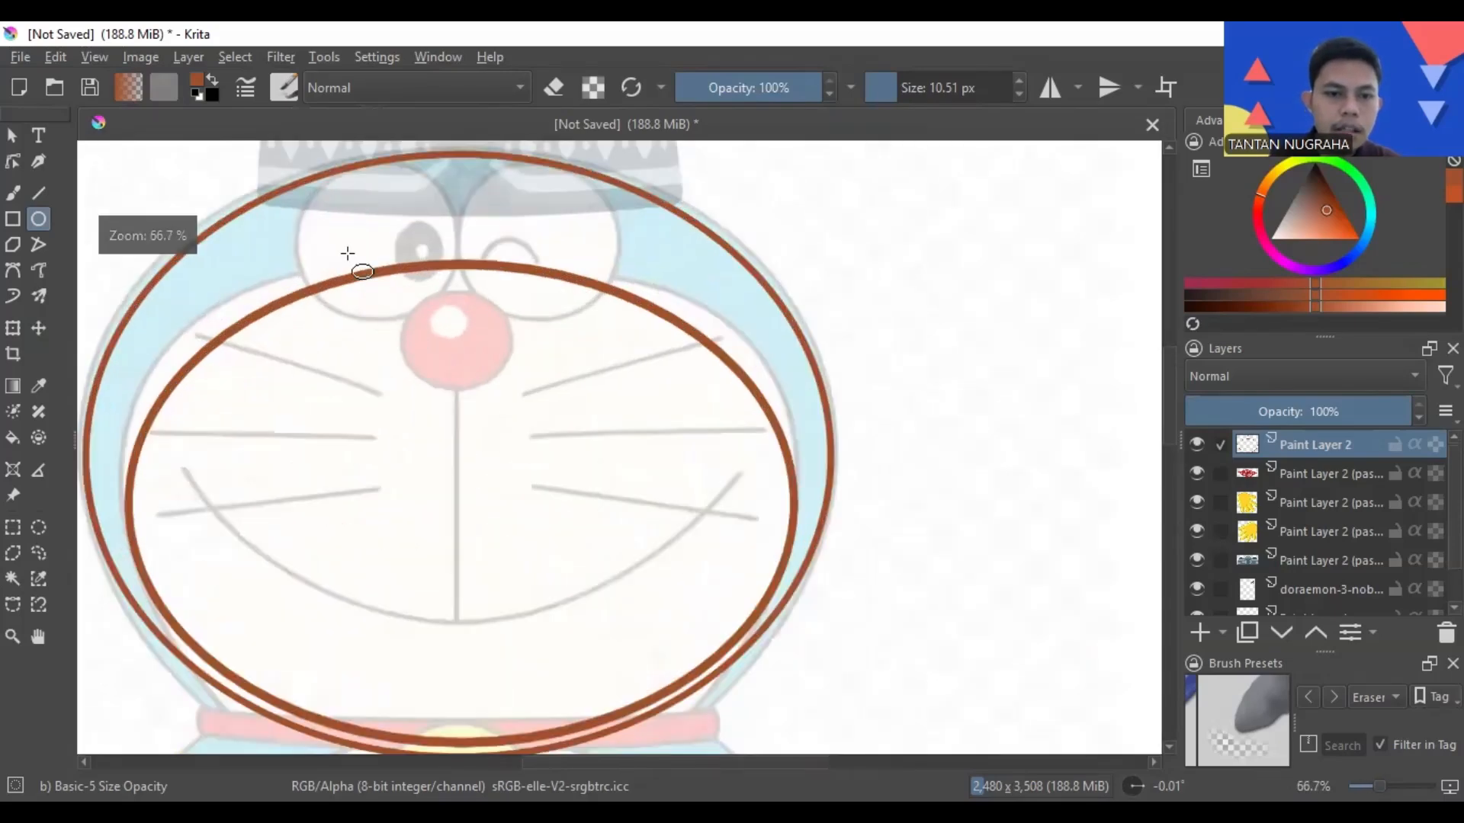
scroll(289, 183, "down", 3)
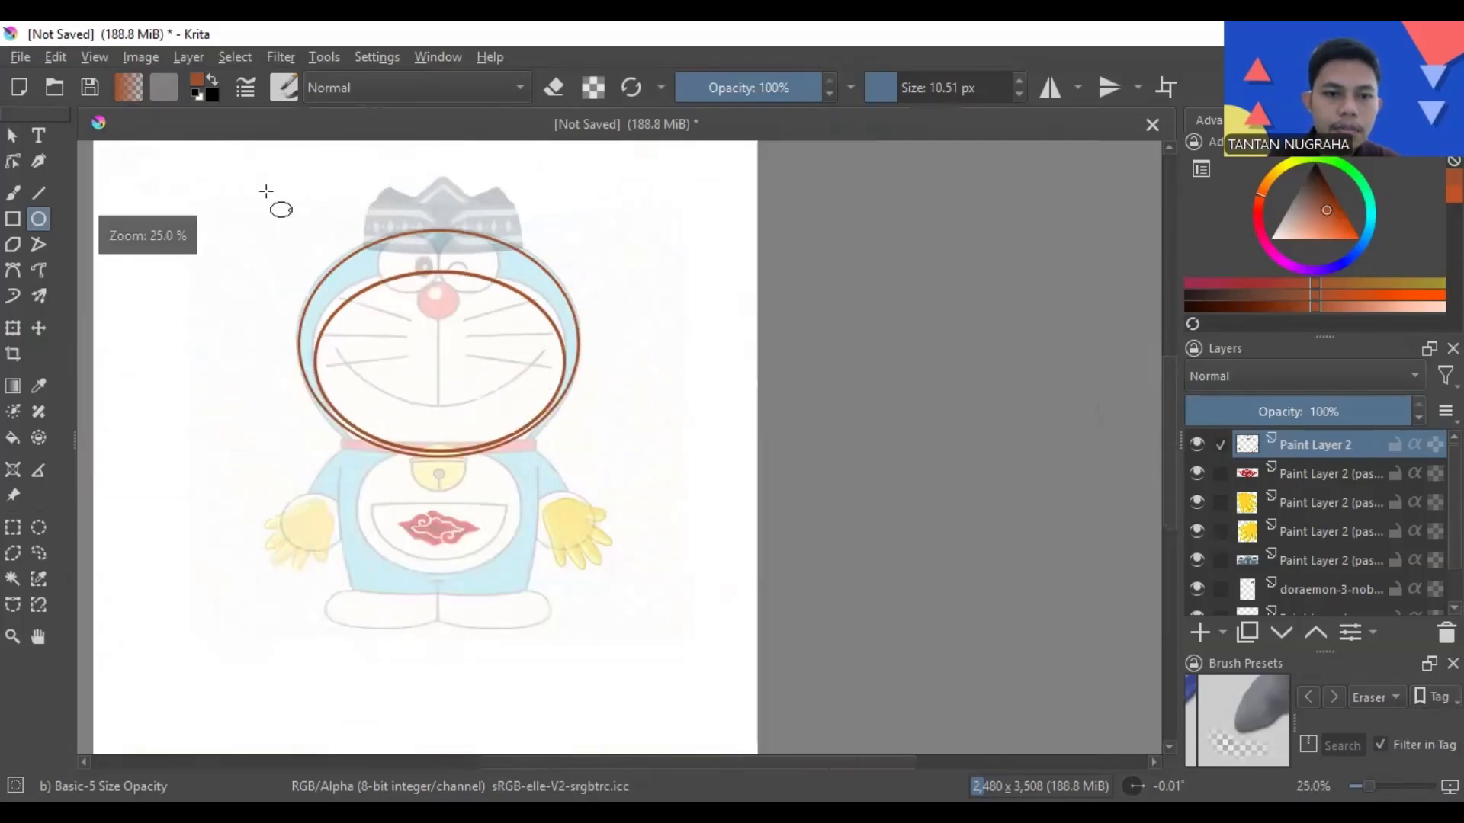
left_click_drag(309, 236, 252, 177)
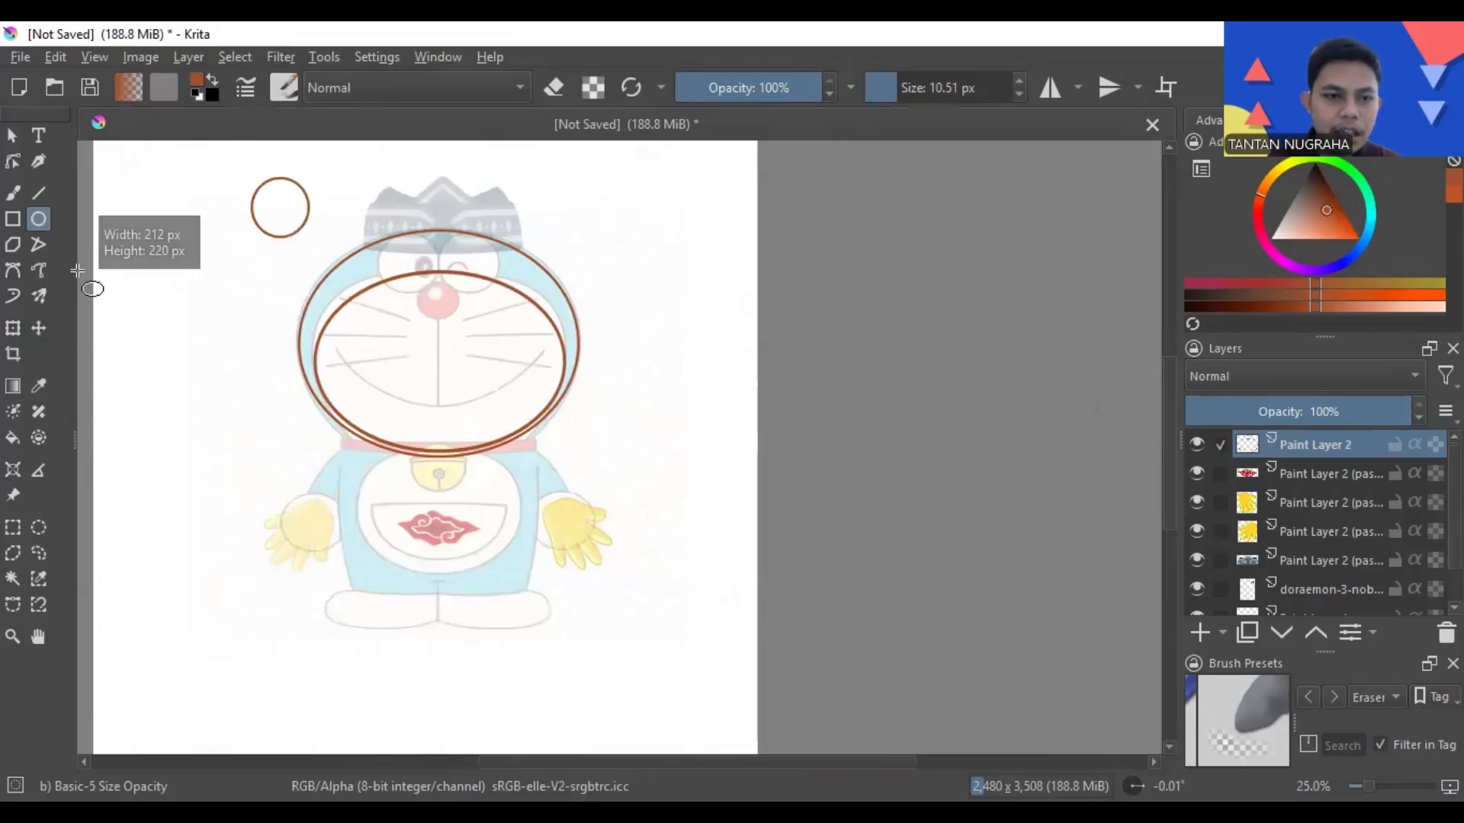
- Select the small circle, move it over Doraemon's open eye with the Transform tool, and clear the selection
left_click(13, 528)
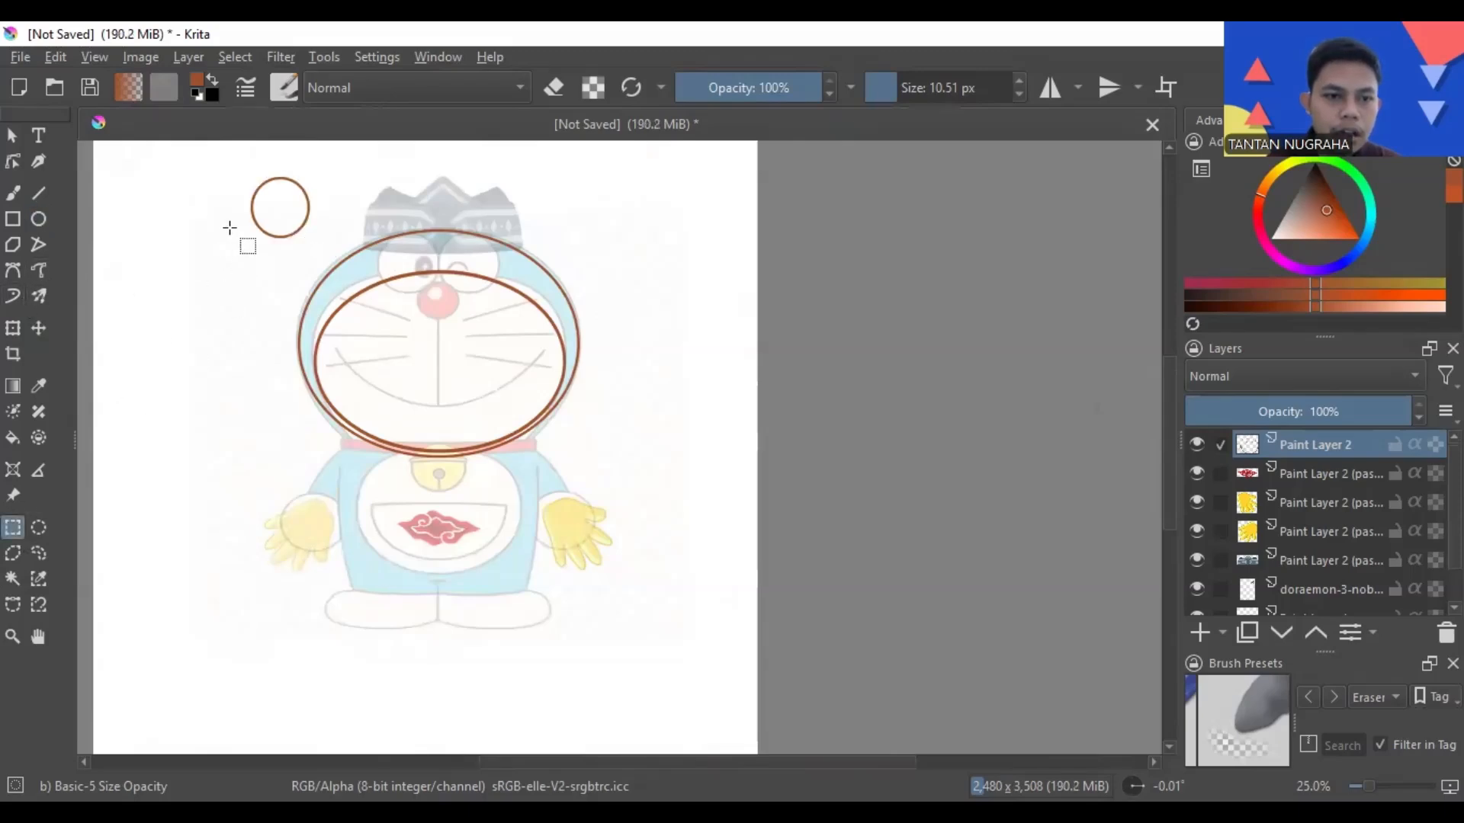
left_click_drag(323, 250, 229, 164)
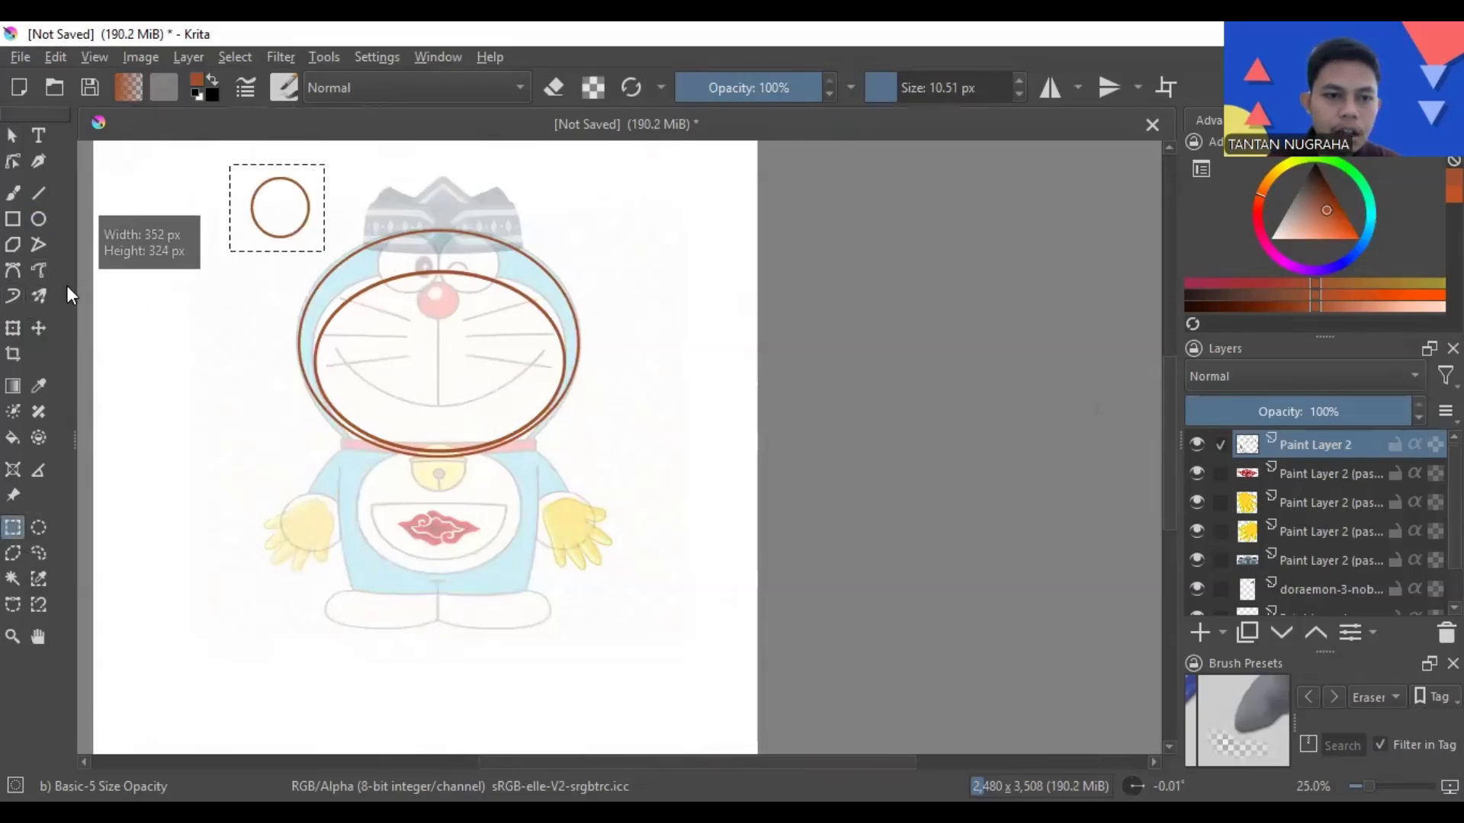
left_click(13, 328)
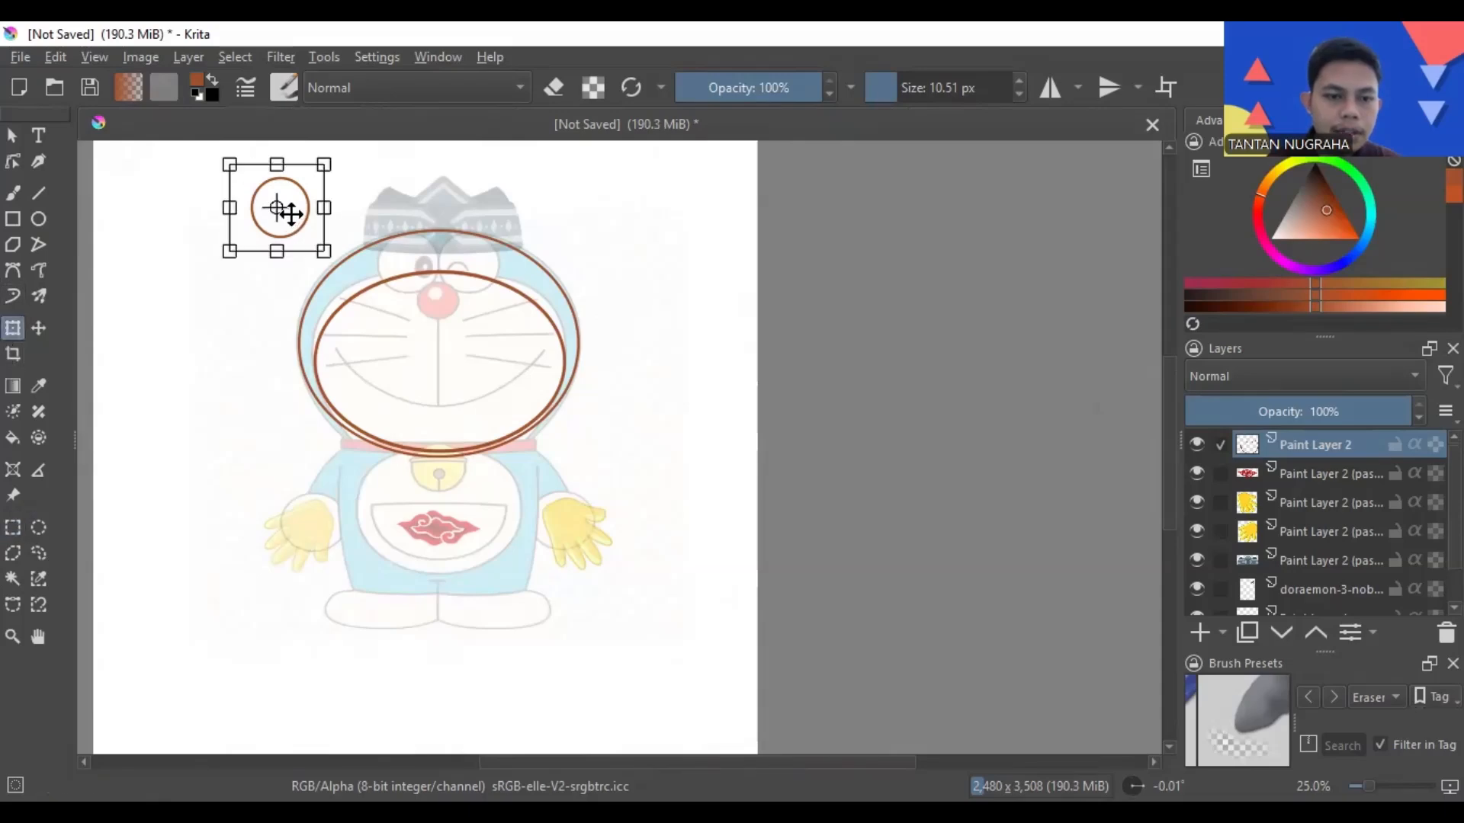
left_click_drag(284, 209, 417, 271)
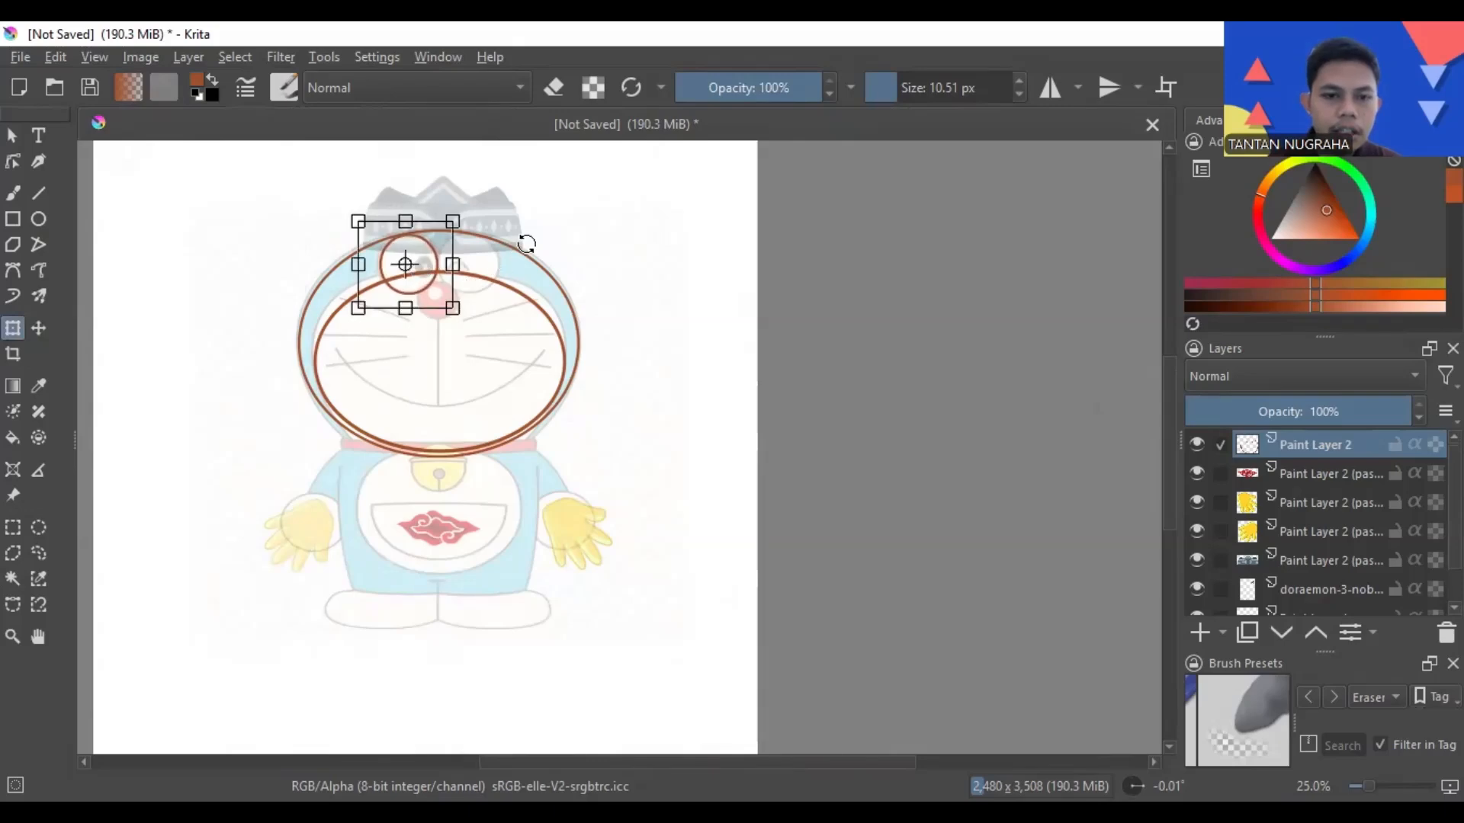
scroll(526, 244, "up", 1)
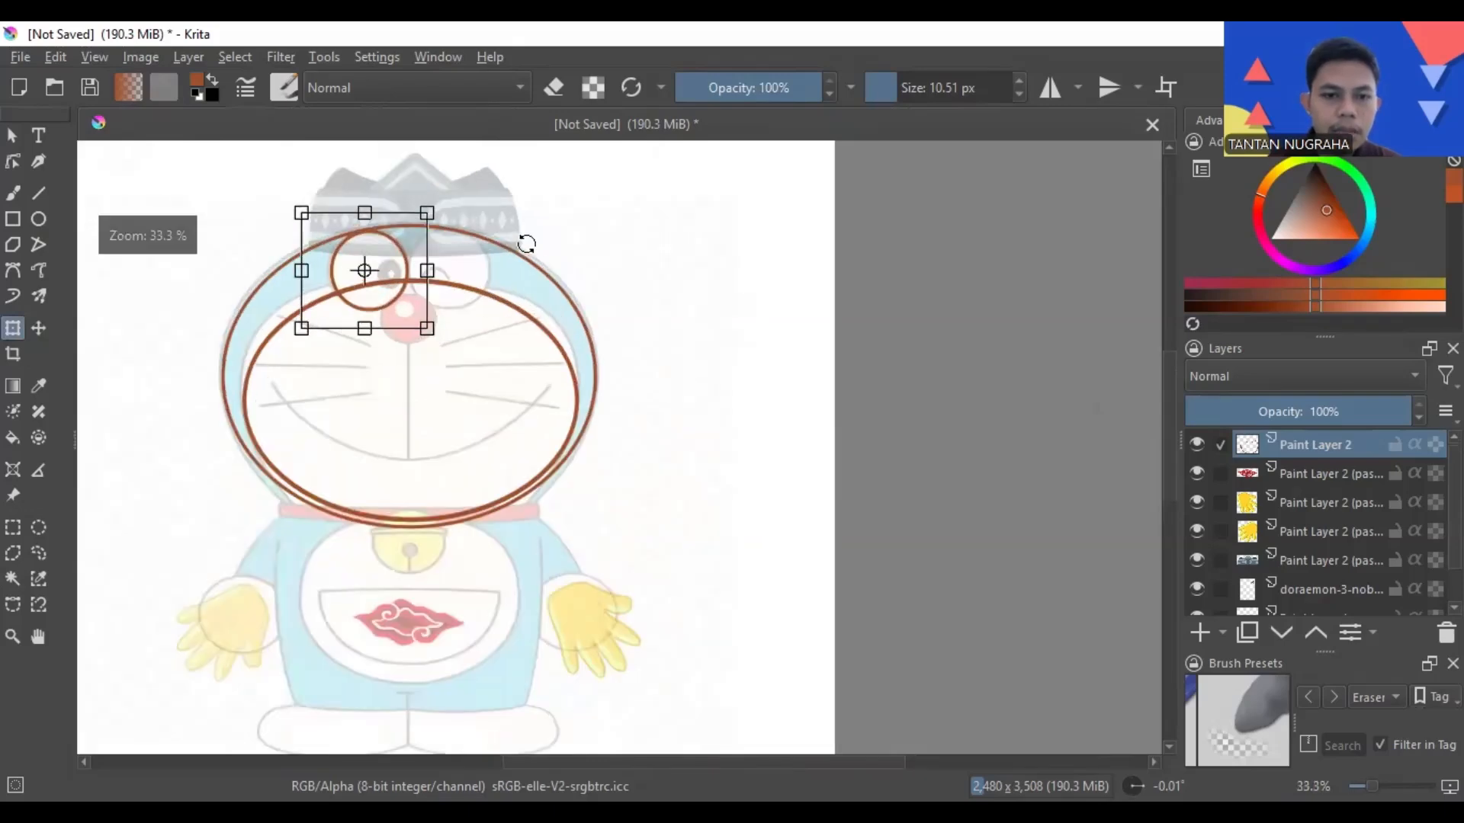
left_click(44, 223)
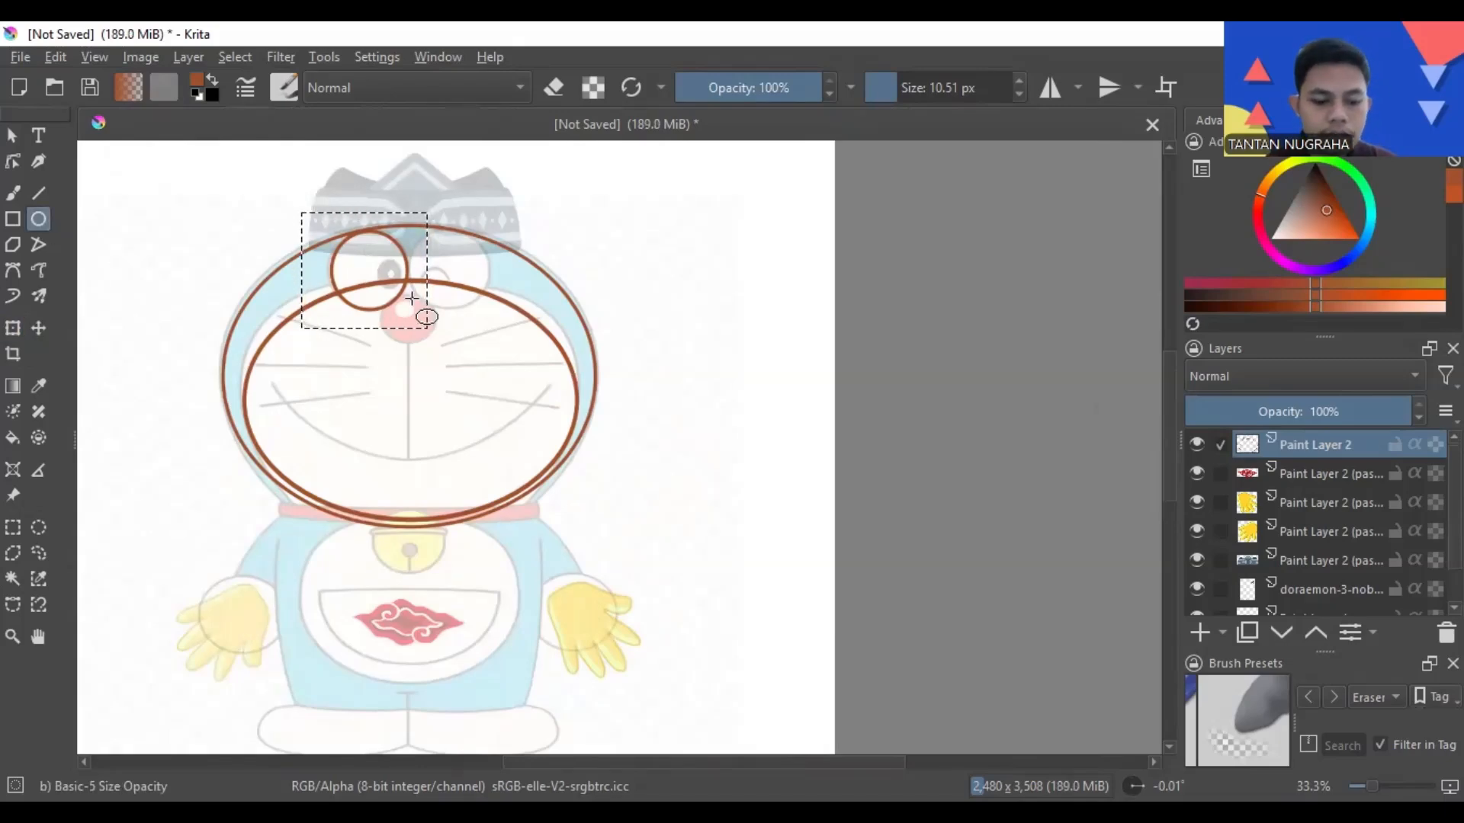
key("ctrl+shift+a")
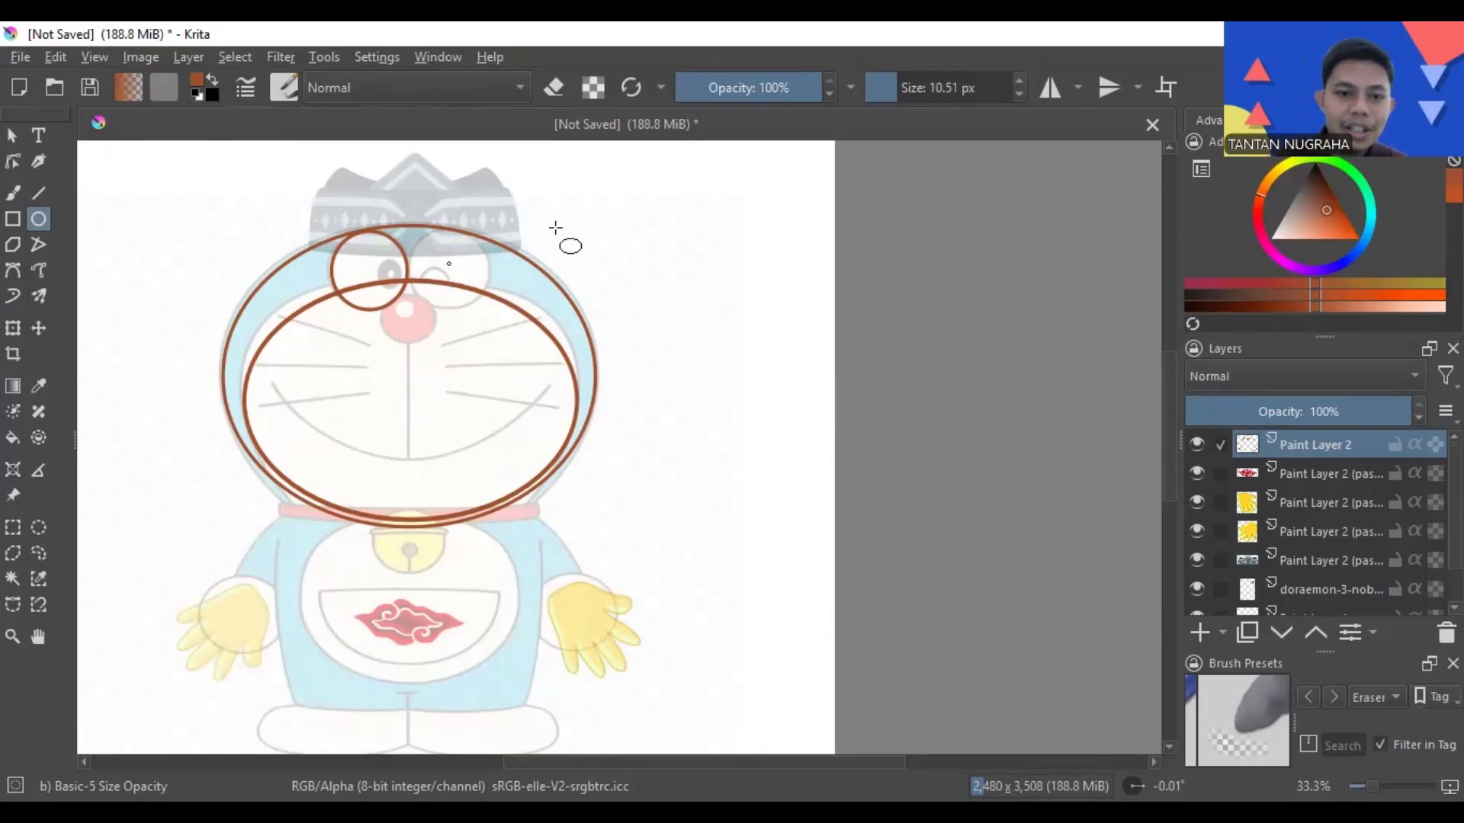
- Draw a second eye-sized circle beside the head, move it over the winking eye next to the first circle, and deselect
left_click_drag(641, 215, 646, 221)
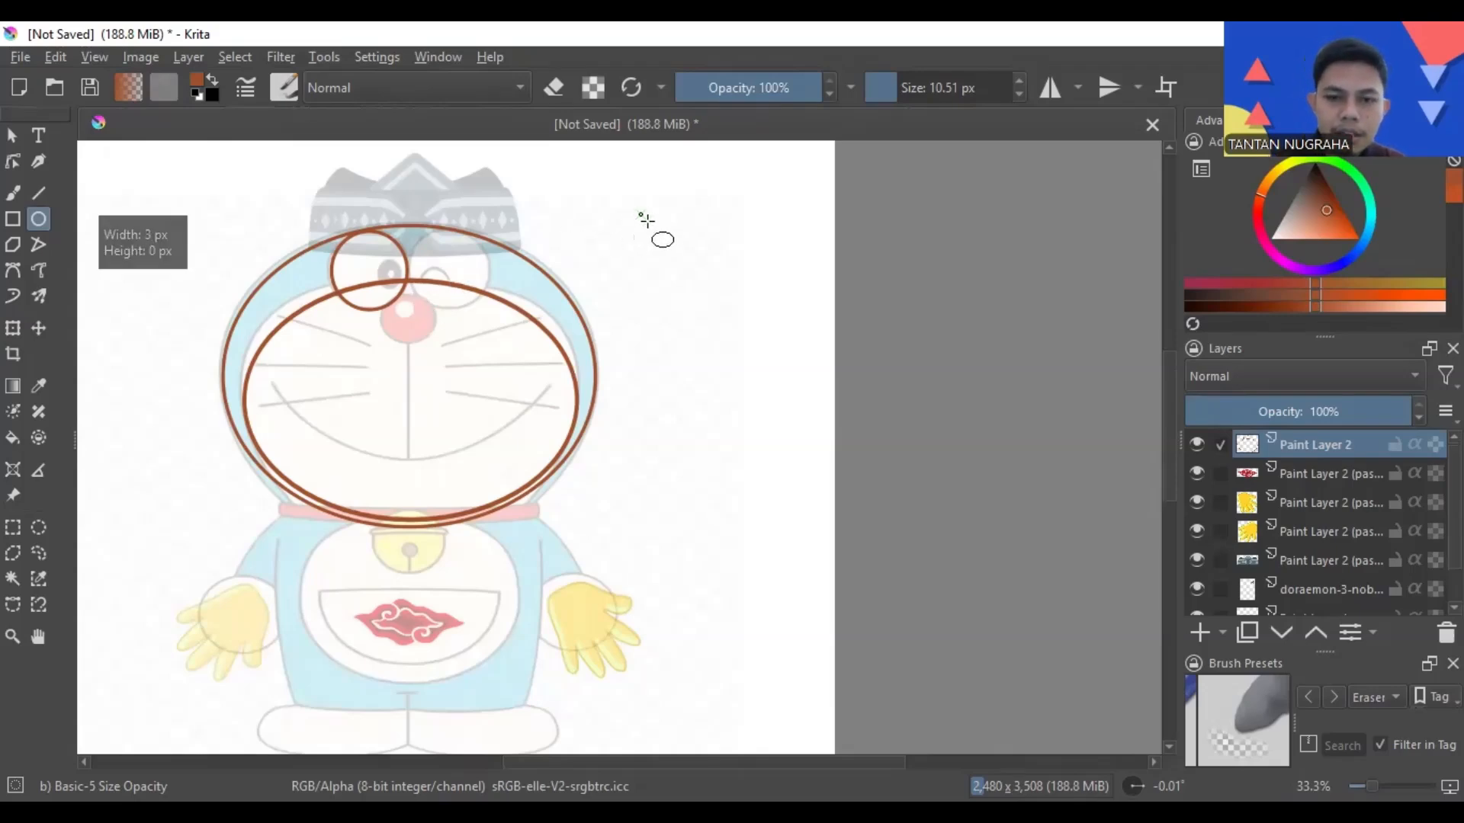
left_click_drag(711, 287, 718, 291)
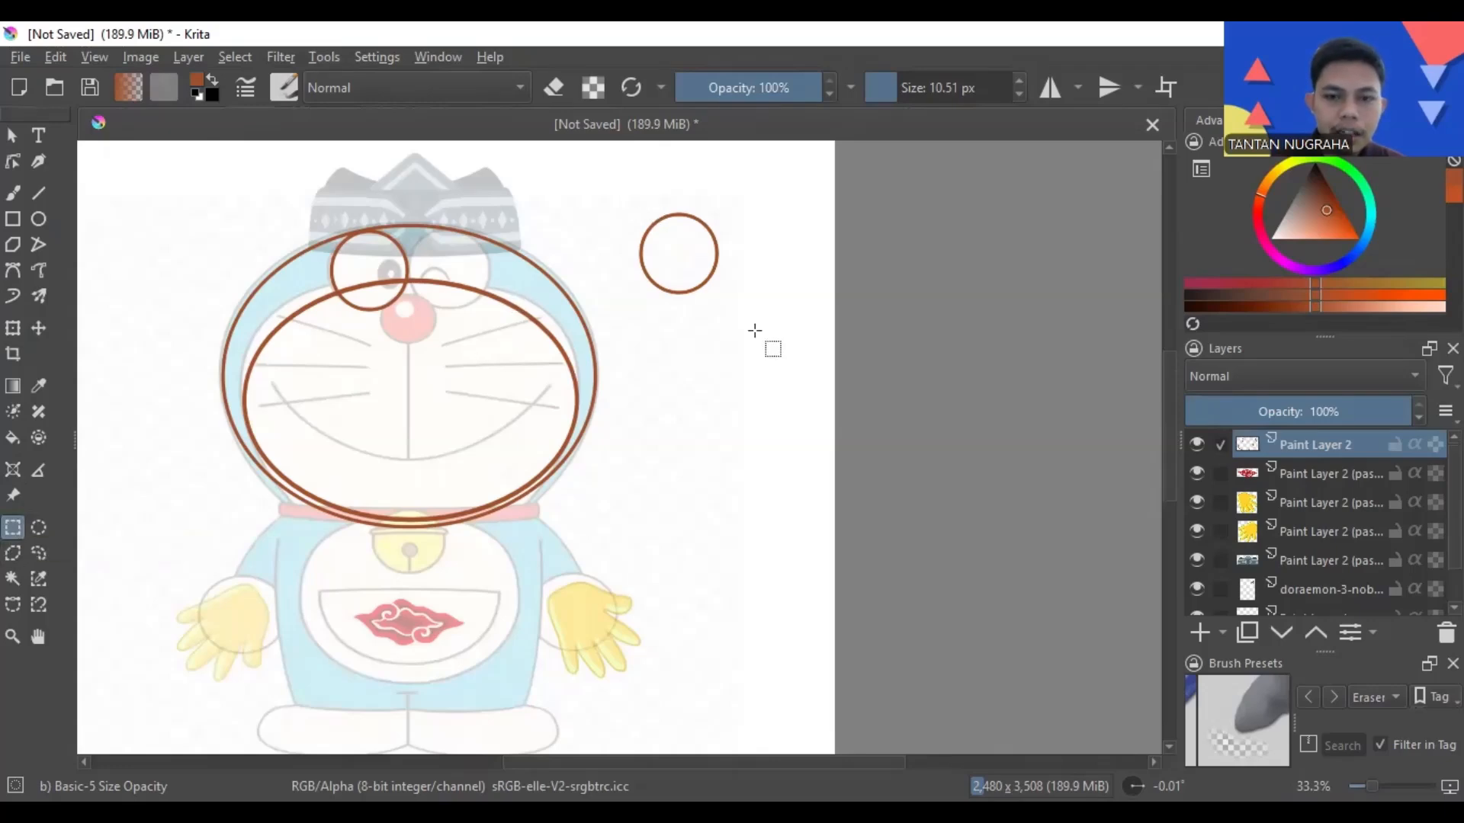
left_click_drag(619, 189, 755, 330)
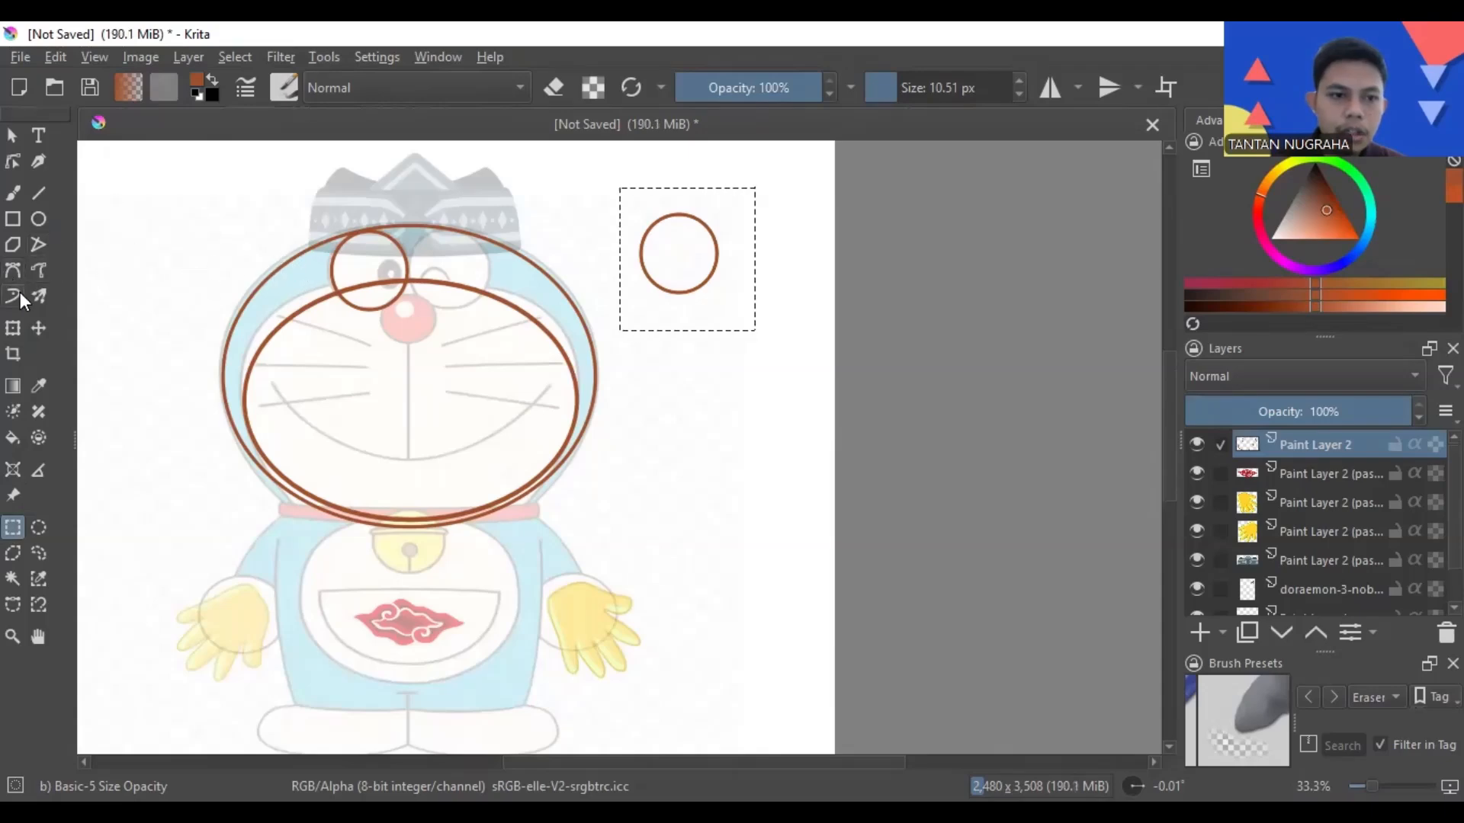
left_click(20, 323)
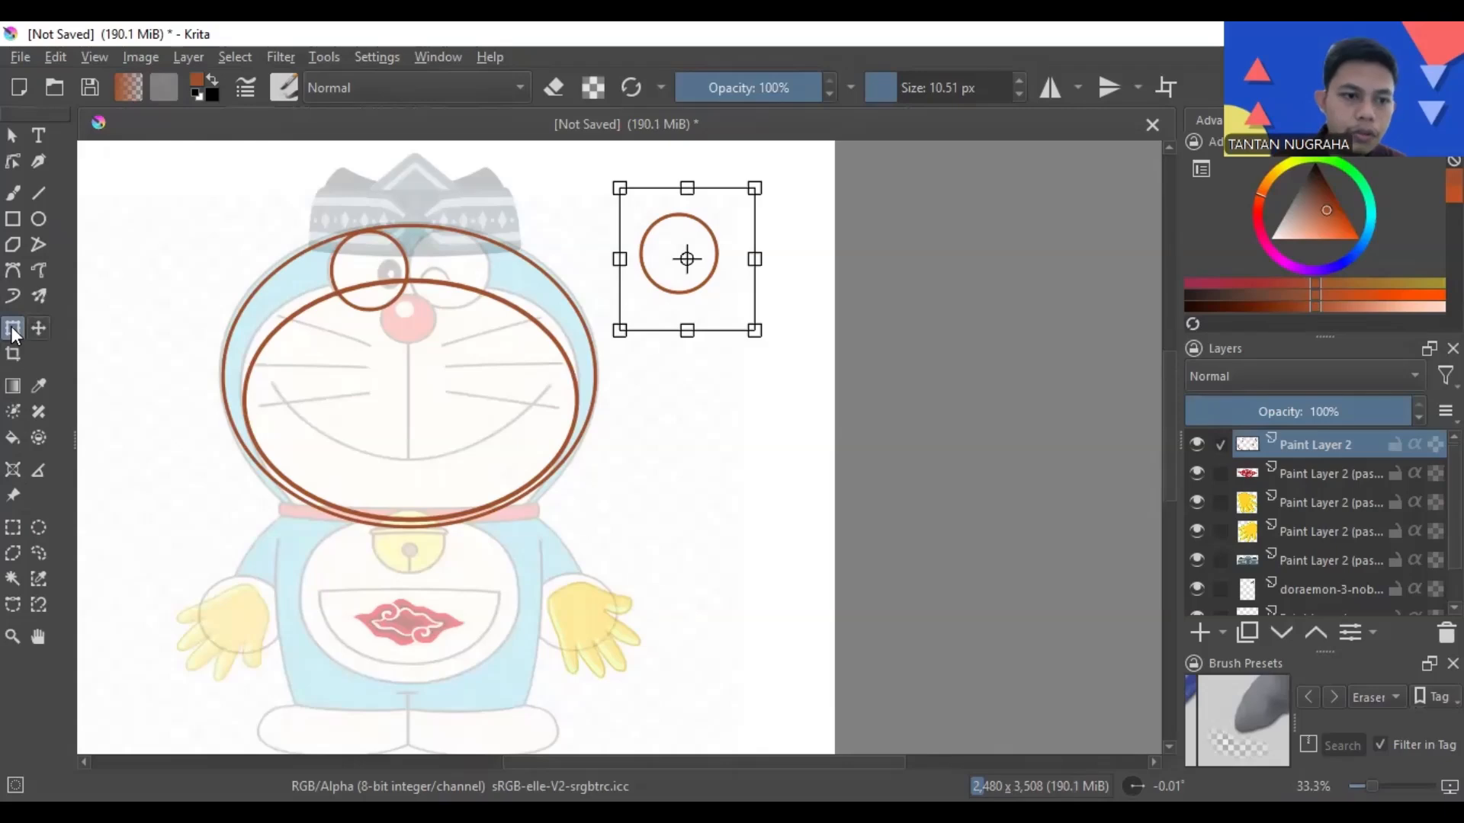
left_click_drag(556, 268, 456, 263)
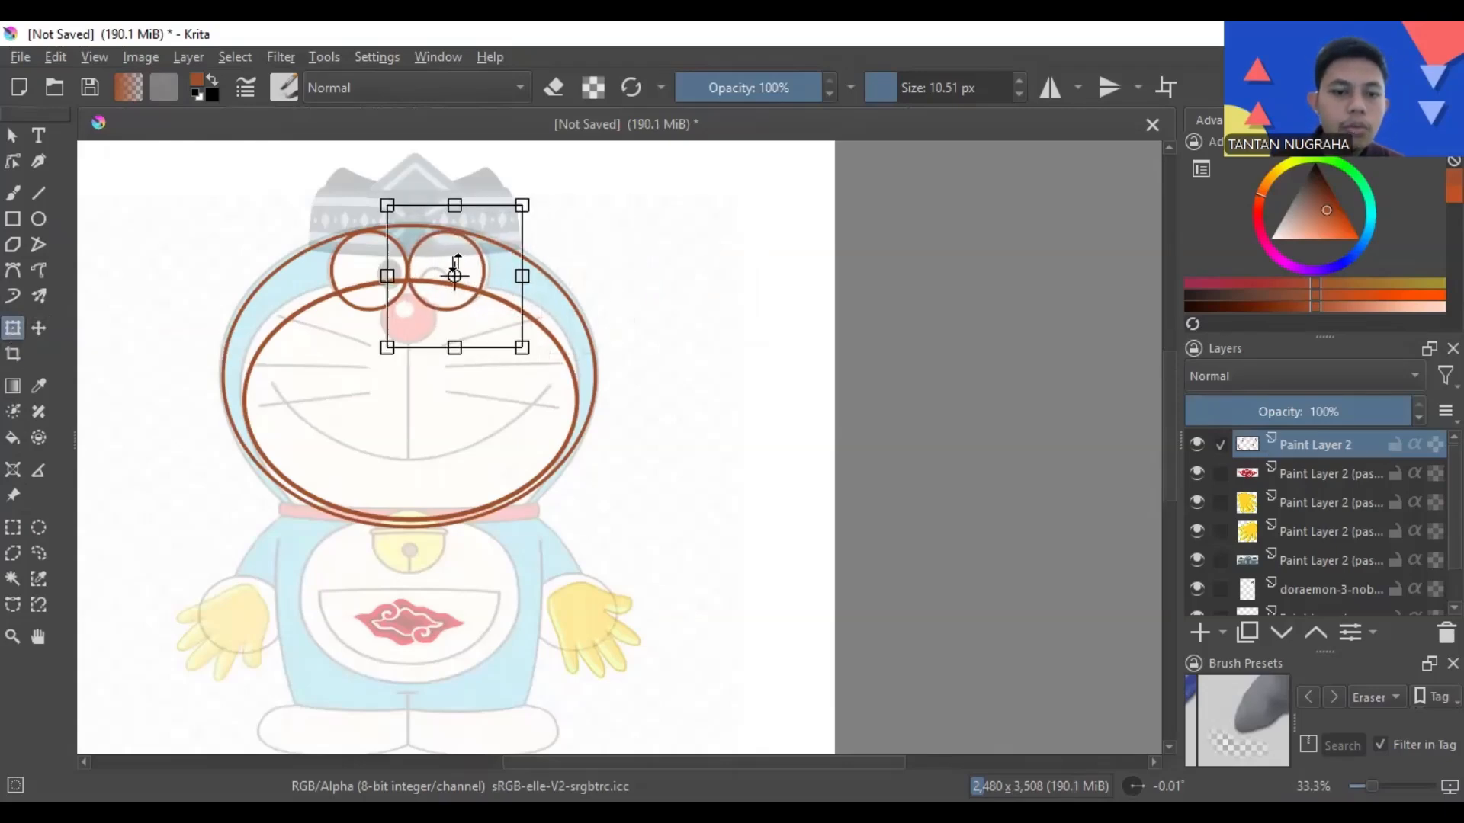
scroll(393, 296, "up", 2)
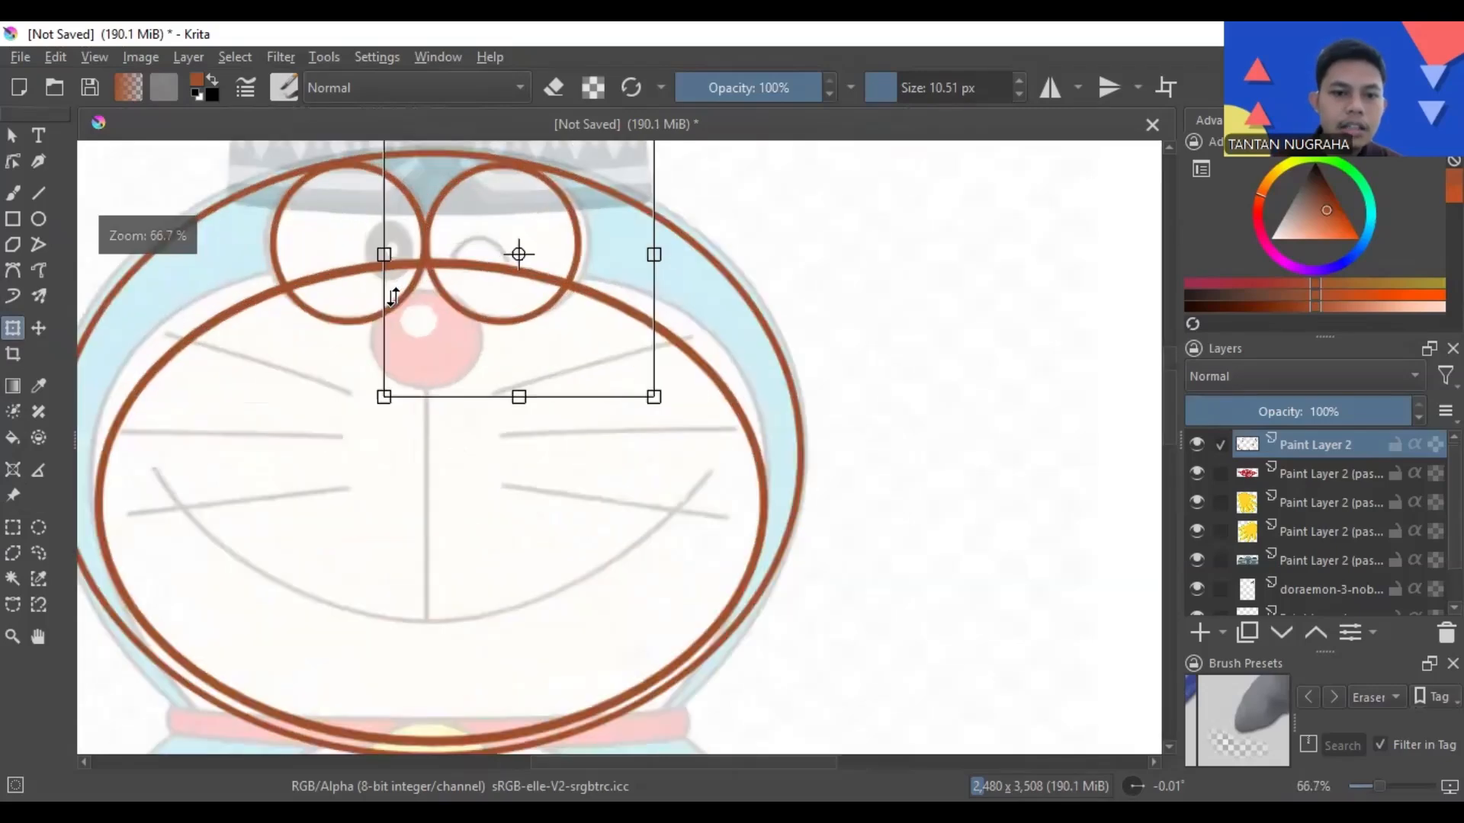
scroll(412, 310, "down", 1)
scroll(413, 310, "down", 2)
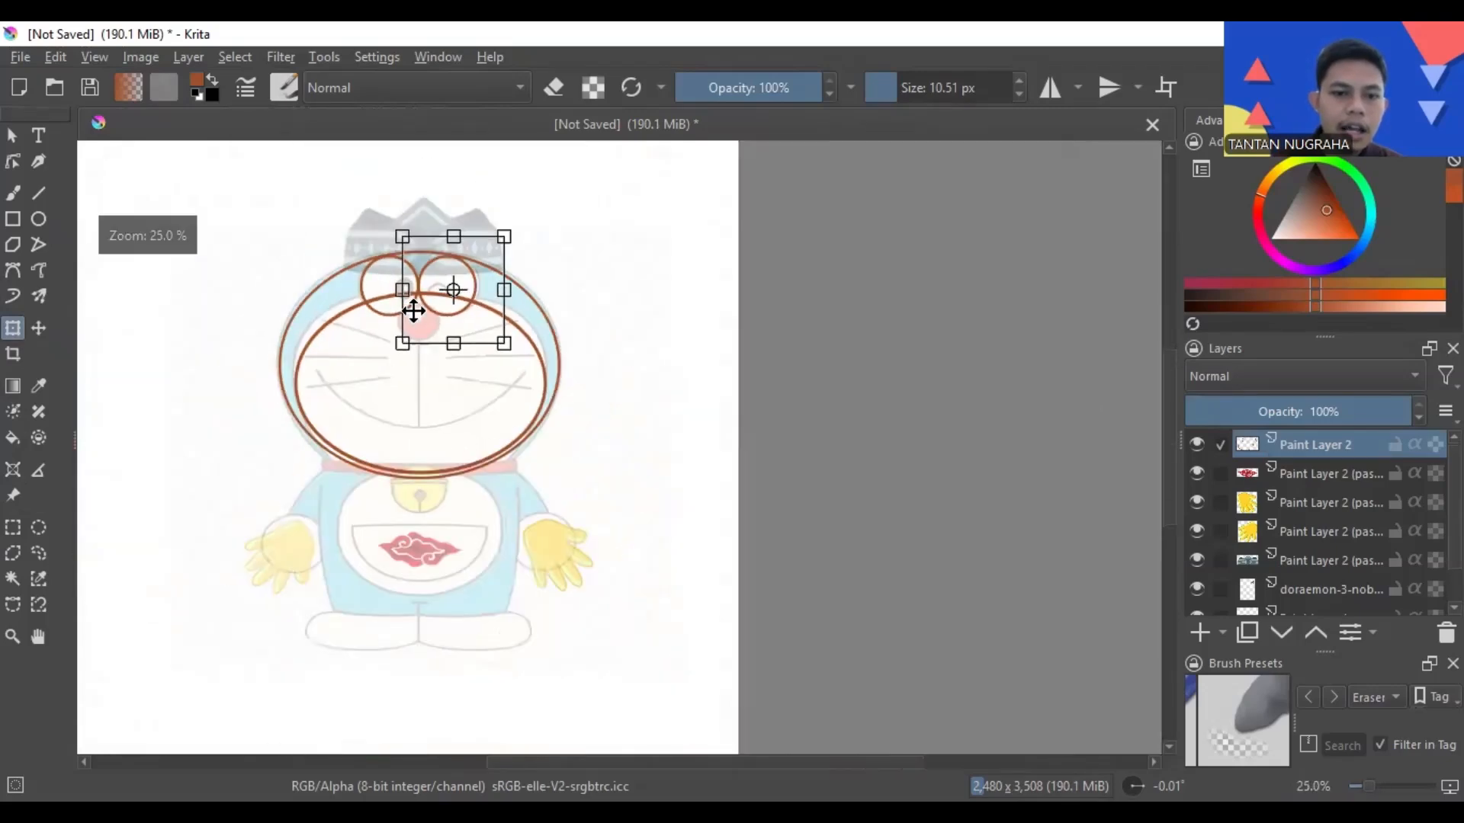
scroll(424, 214, "up", 2)
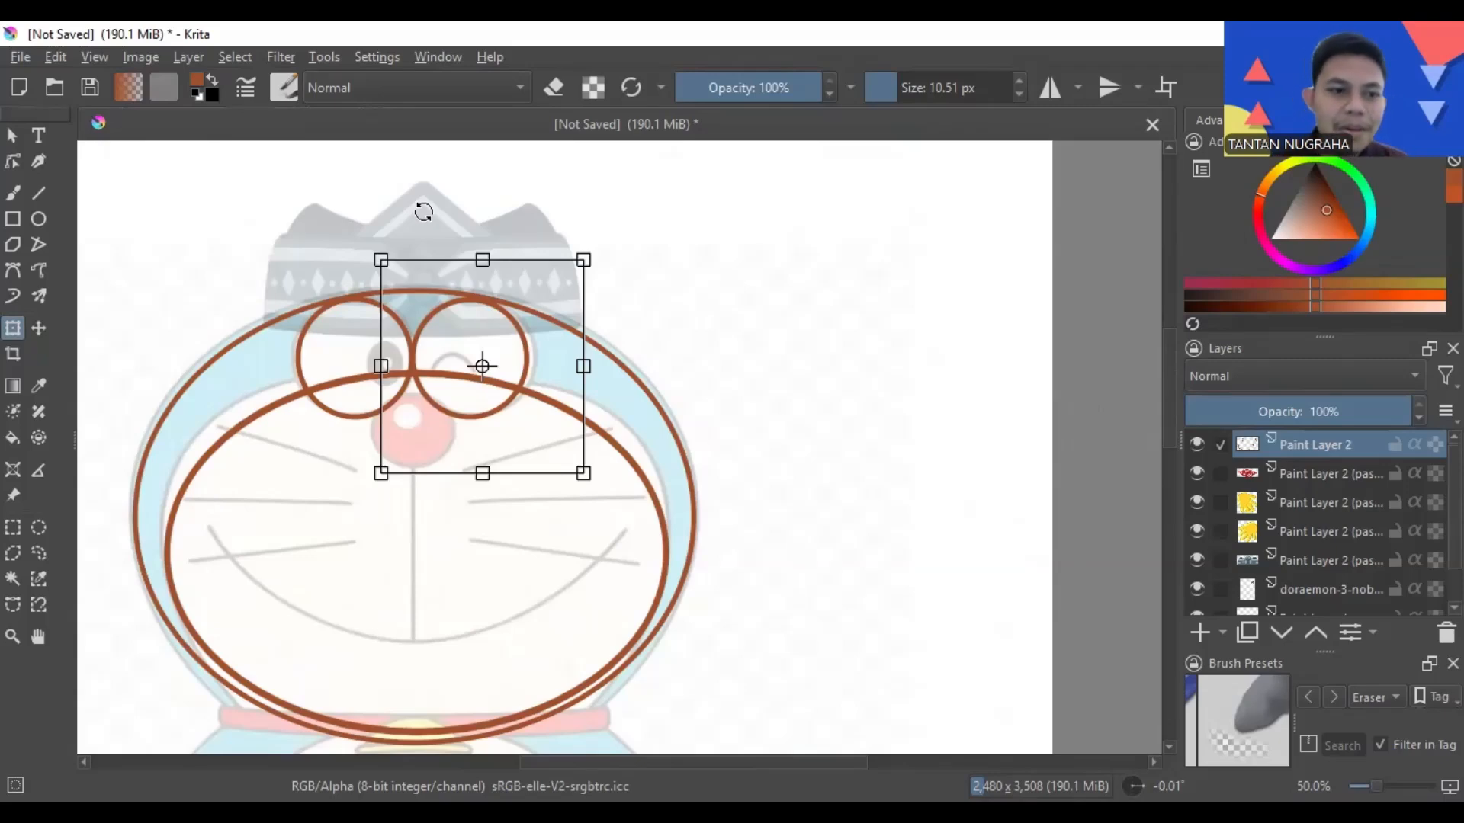
left_click(35, 219)
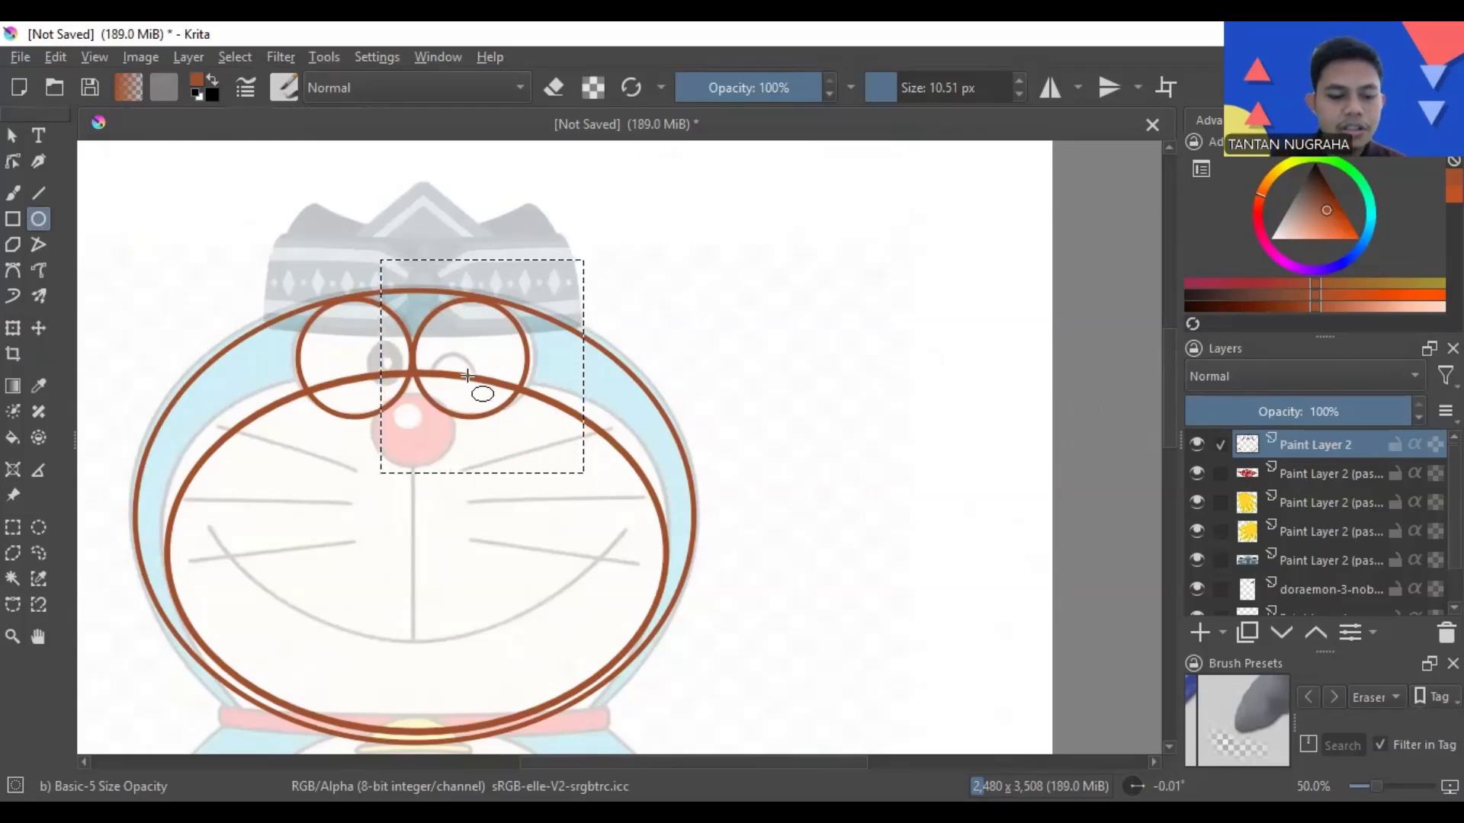
key("ctrl+shift+a")
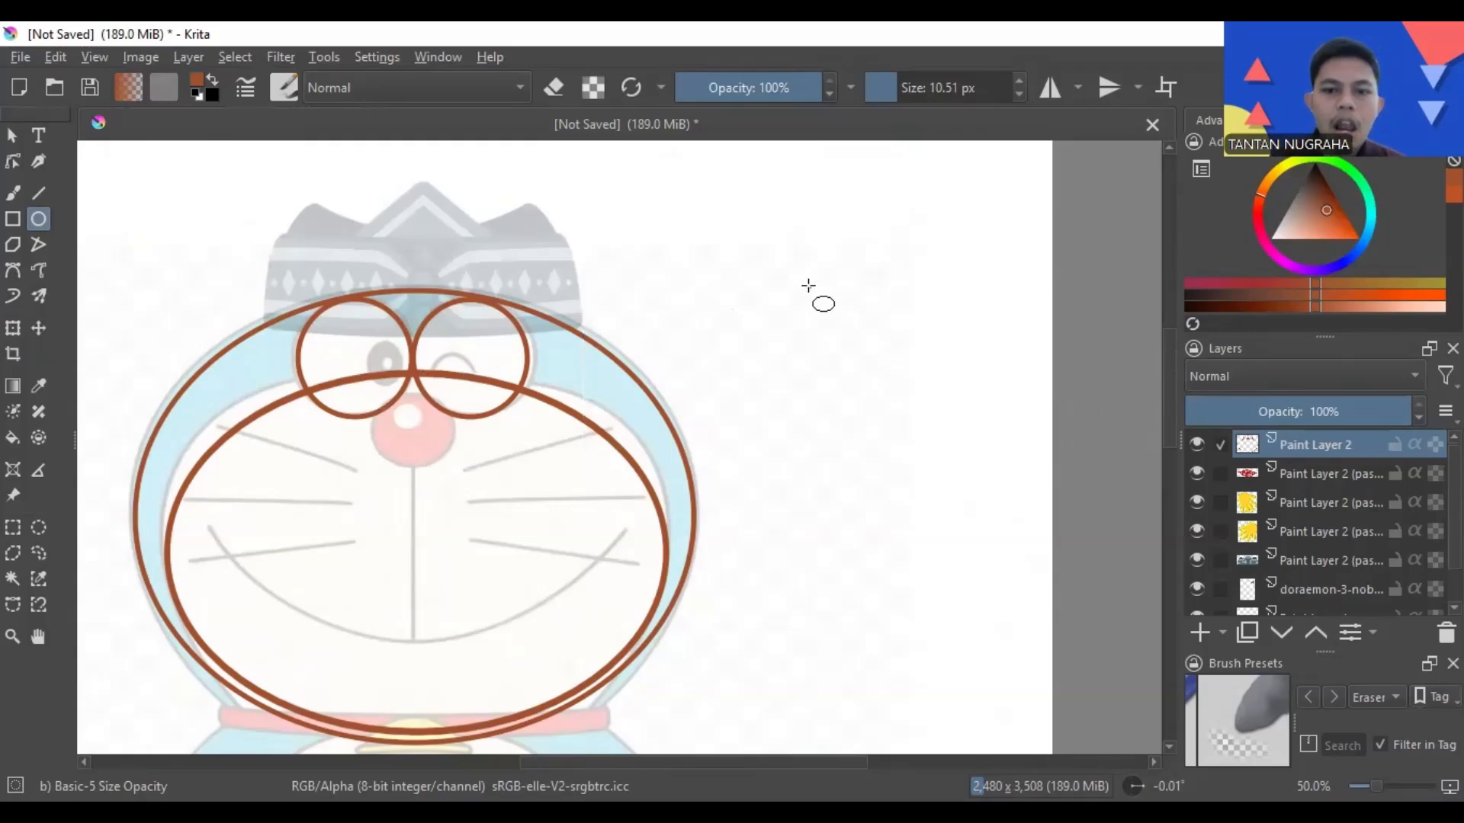
- Draw a small circle about 125 by 120 px beside the head and move it onto Doraemon's nose with the Transform tool
left_click_drag(808, 285, 877, 349)
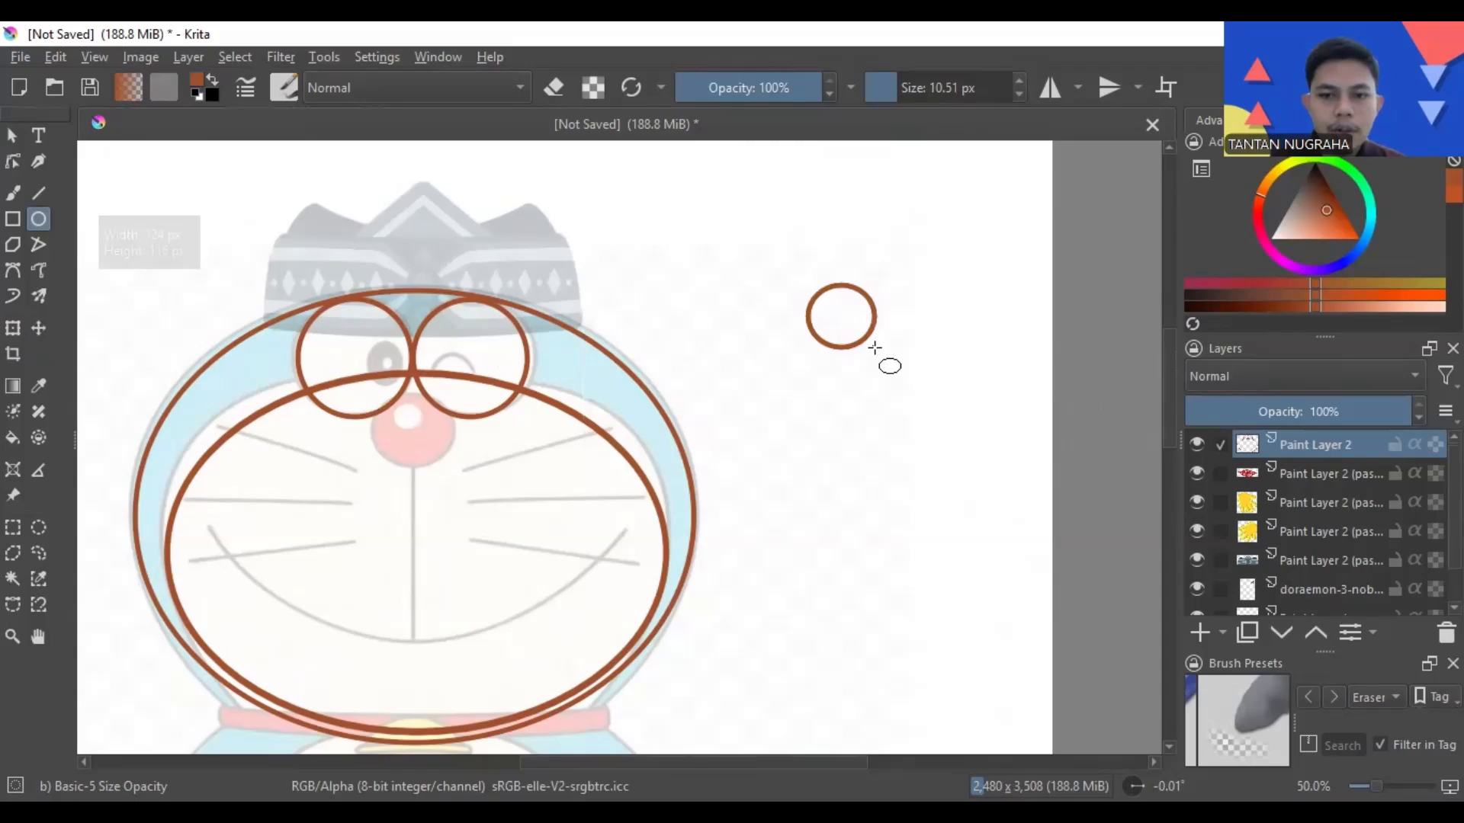
left_click(17, 328)
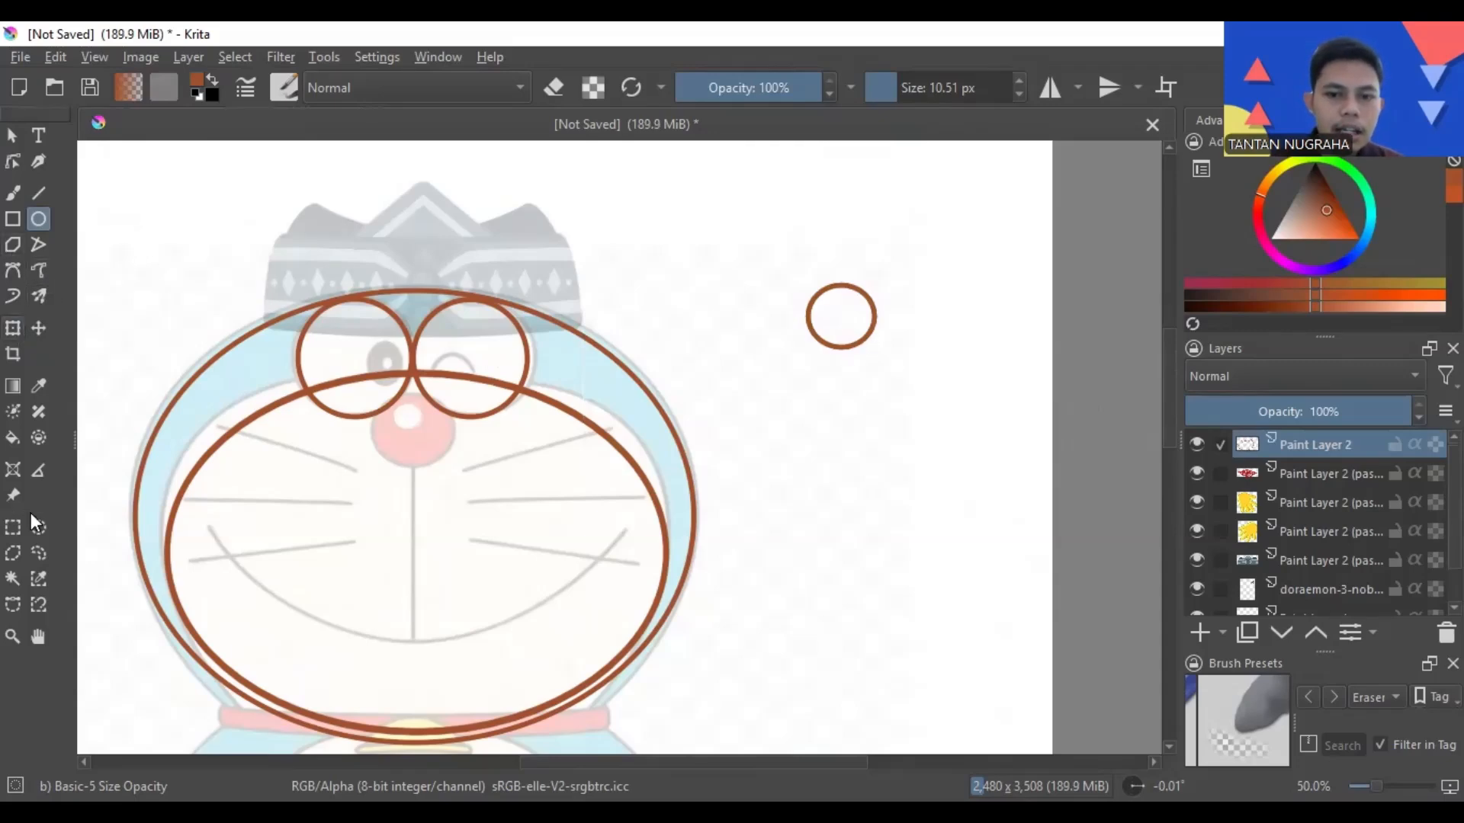
left_click(13, 527)
left_click_drag(783, 266, 897, 363)
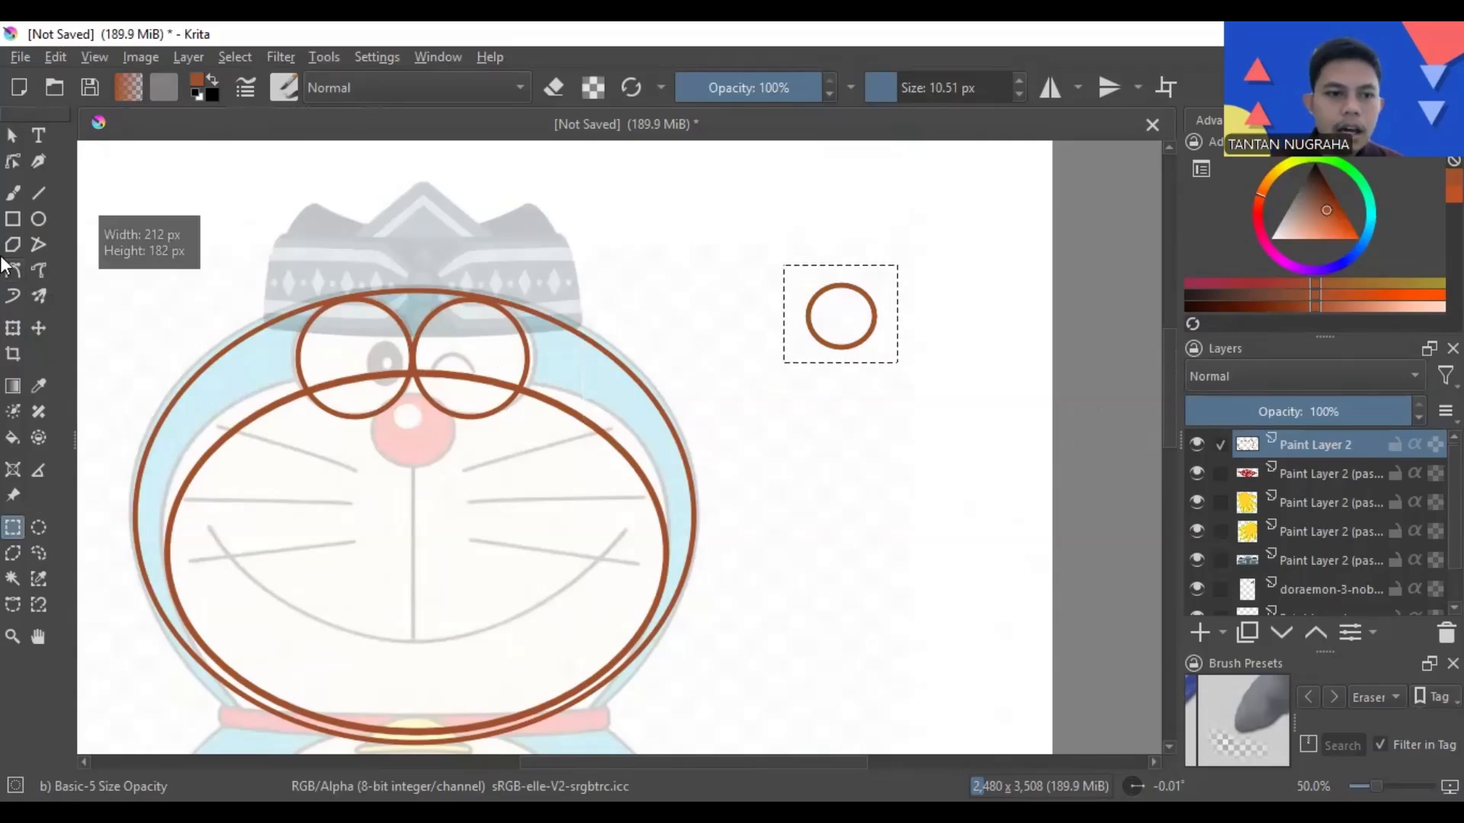
left_click(17, 326)
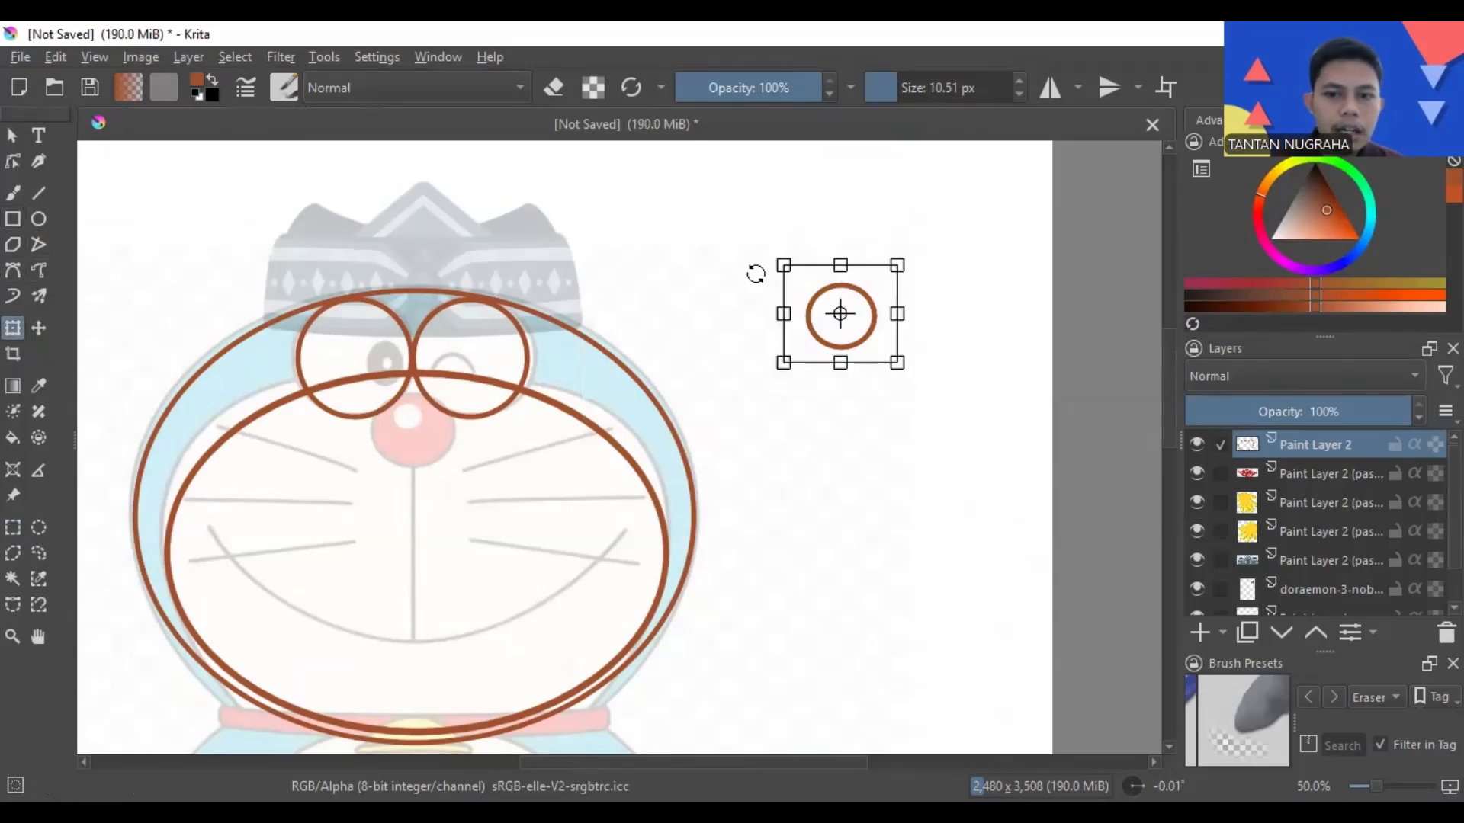
left_click_drag(685, 313, 387, 390)
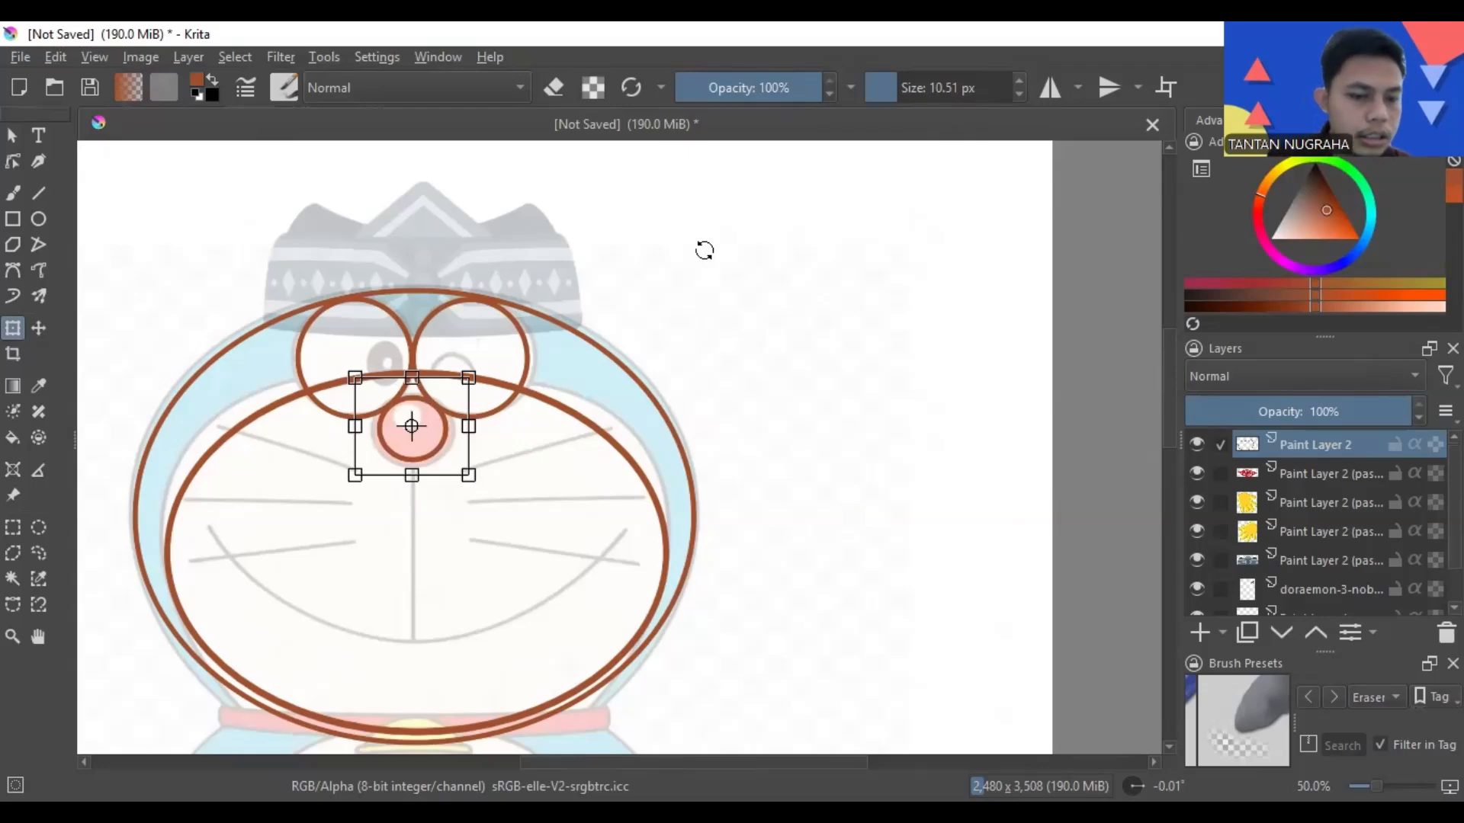
key("Return")
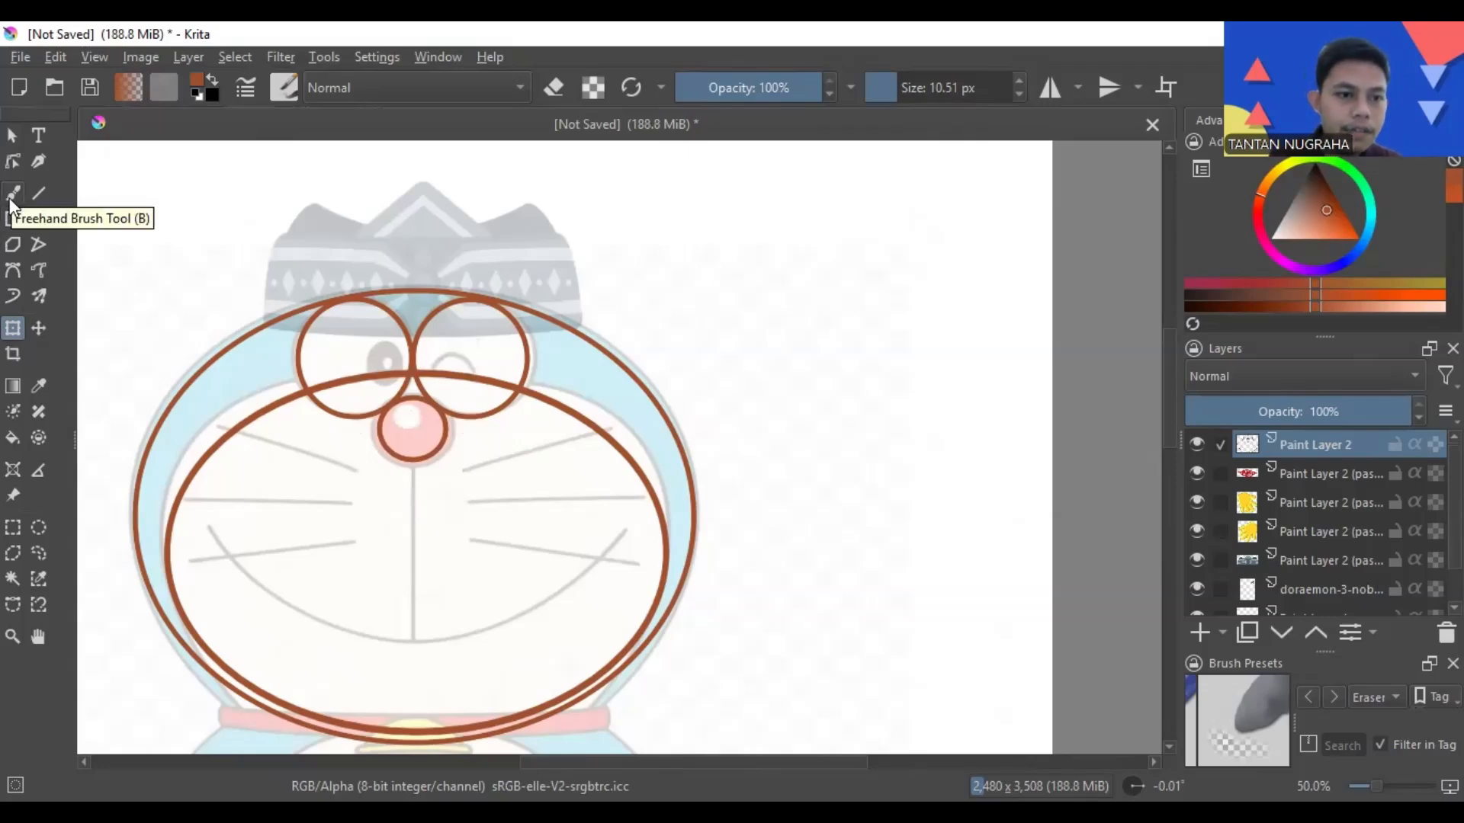
- Switch to the Freehand Brush, try a stroke with Basic brush smoothing on the blank canvas, and undo it
left_click(11, 196)
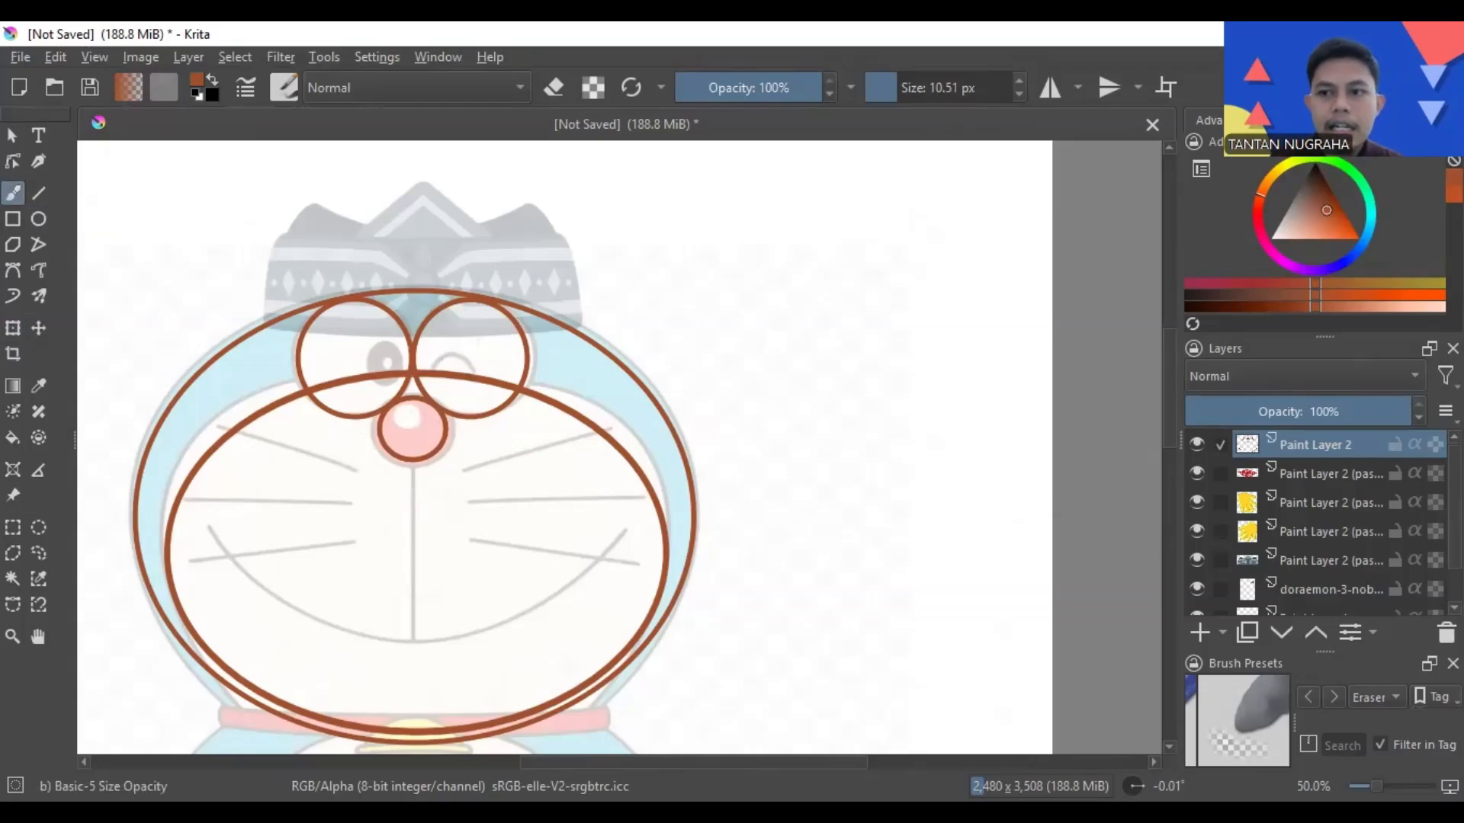
left_click(1357, 120)
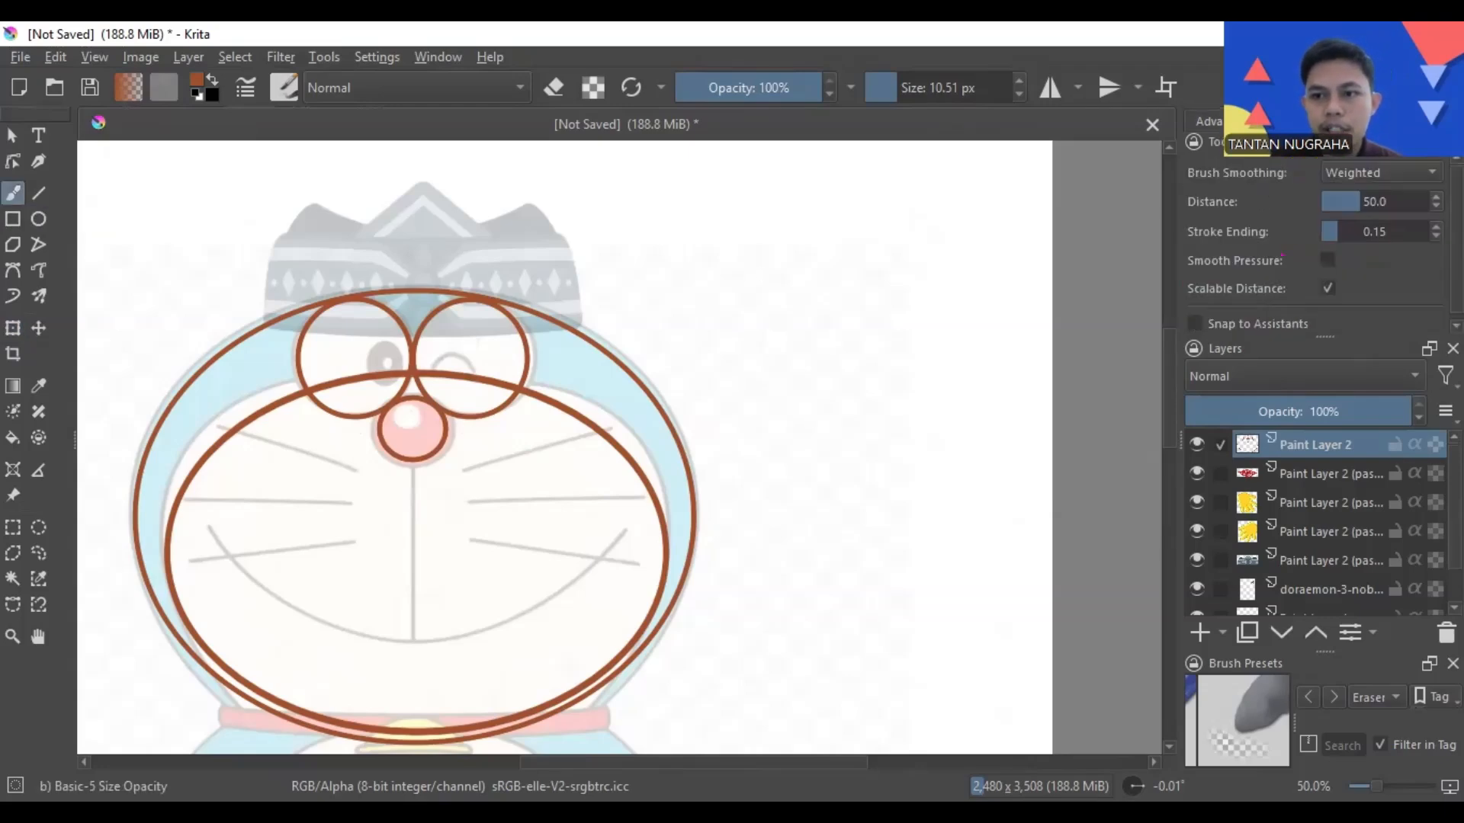
left_click(1371, 172)
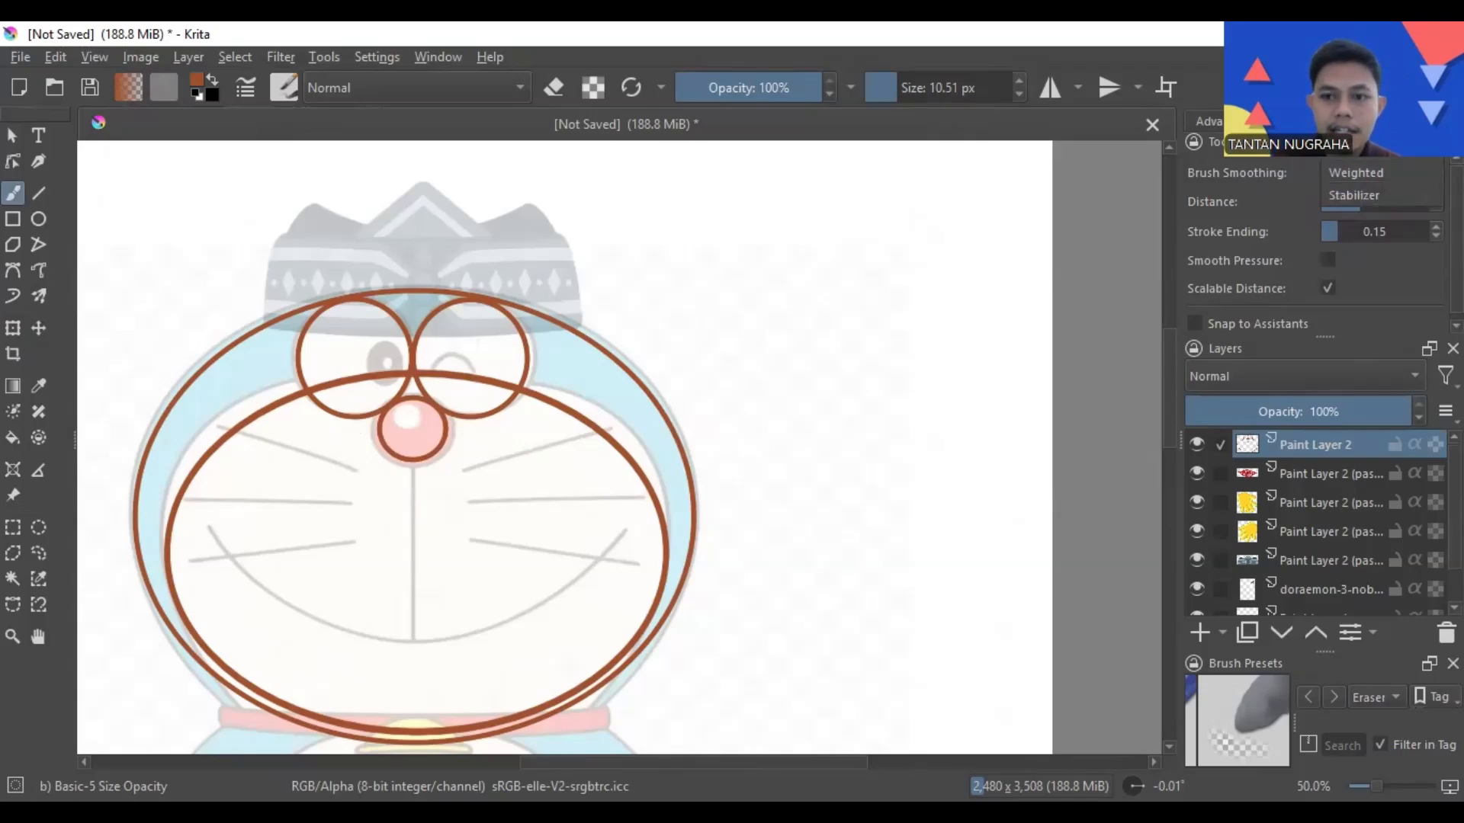
left_click(1355, 154)
mouse_move(891, 341)
left_mouse_down()
mouse_move(959, 320)
mouse_move(984, 367)
mouse_move(942, 417)
left_mouse_up()
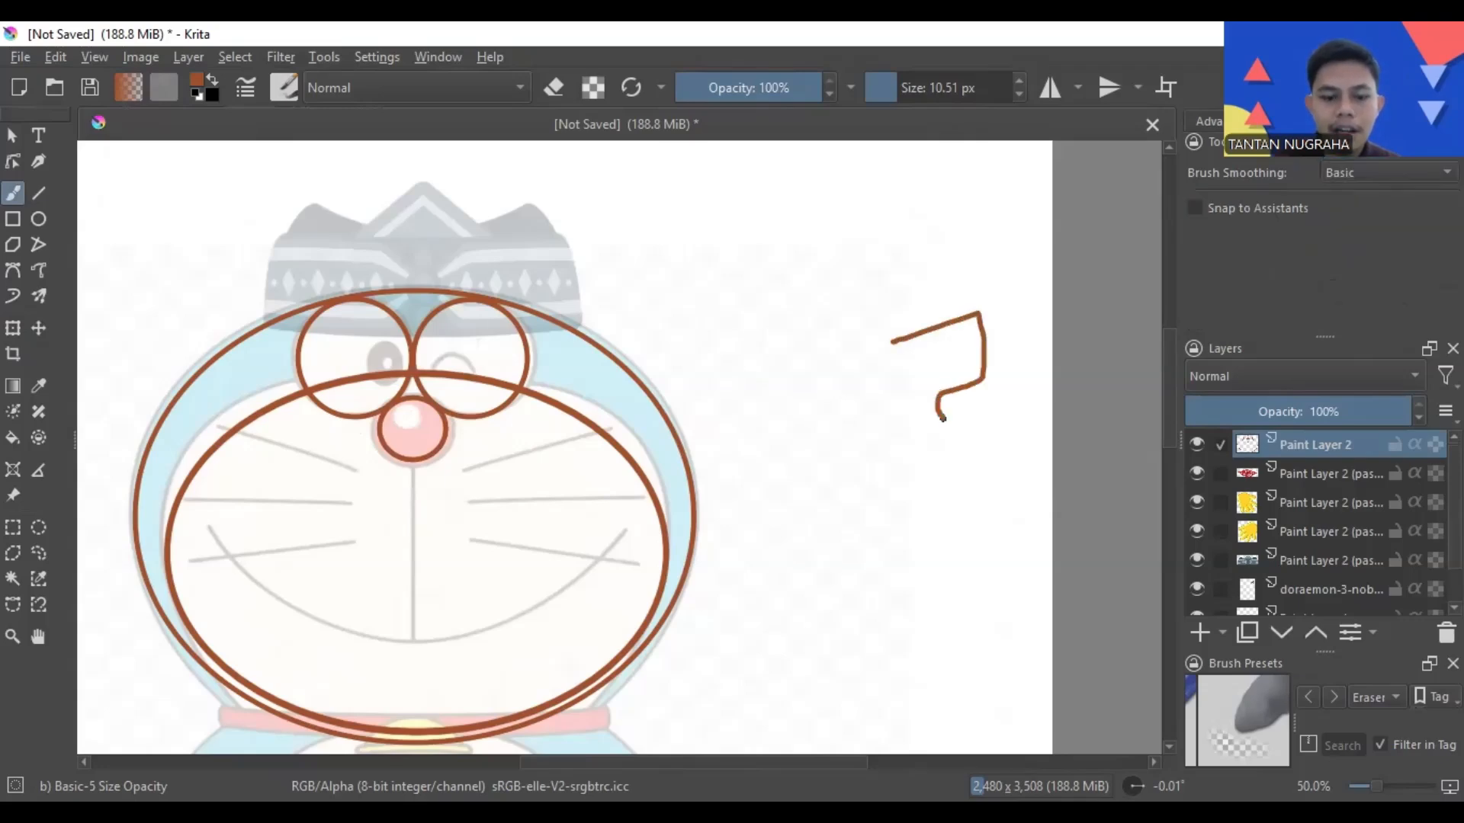
key("ctrl+z")
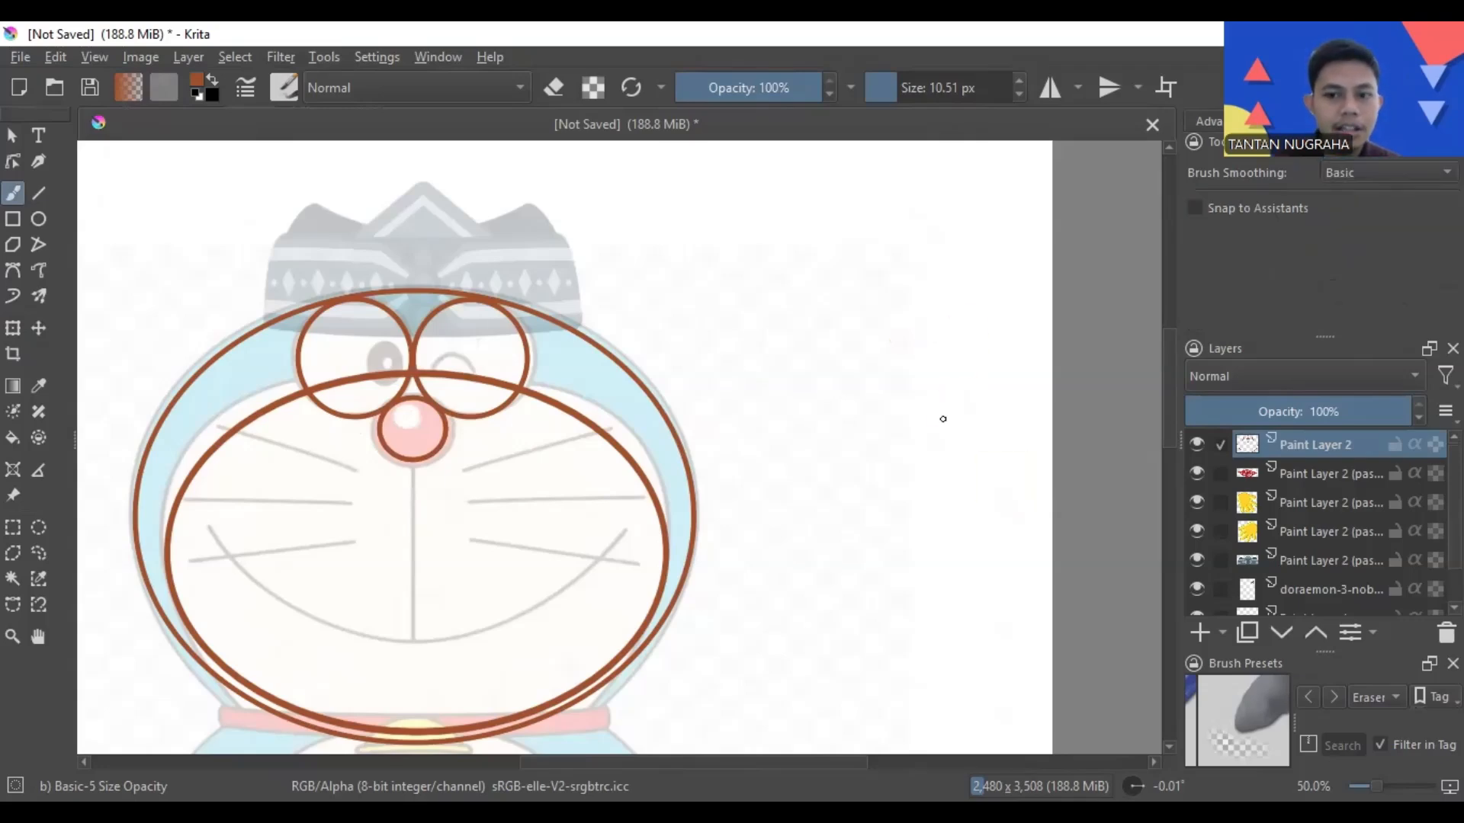
- Try Weighted brush smoothing with a curved stroke on the blank canvas beside the head, and undo it
left_click(1383, 171)
left_click(1378, 193)
left_click_drag(853, 345, 972, 342)
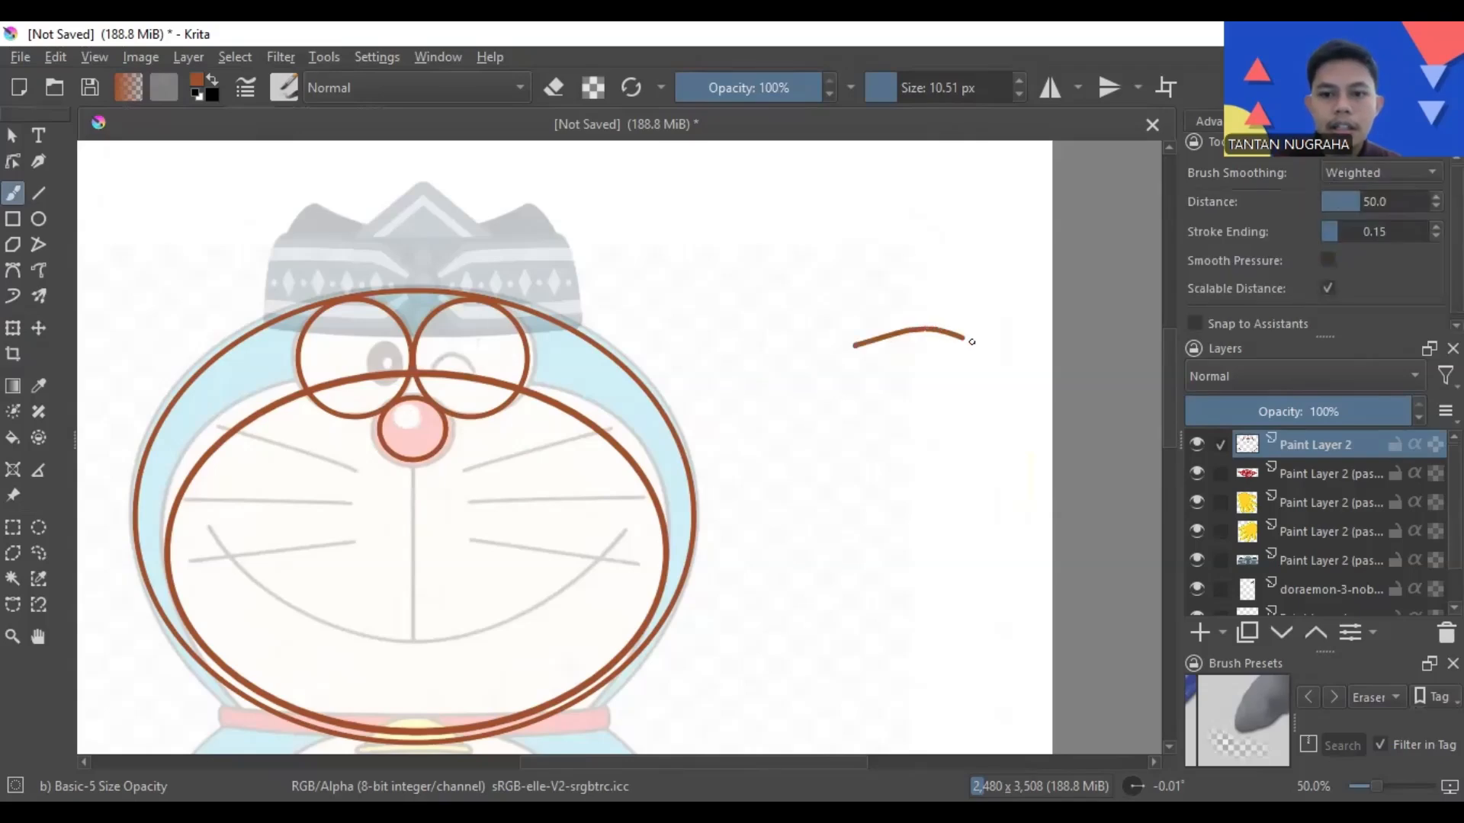
left_click_drag(964, 412, 910, 443)
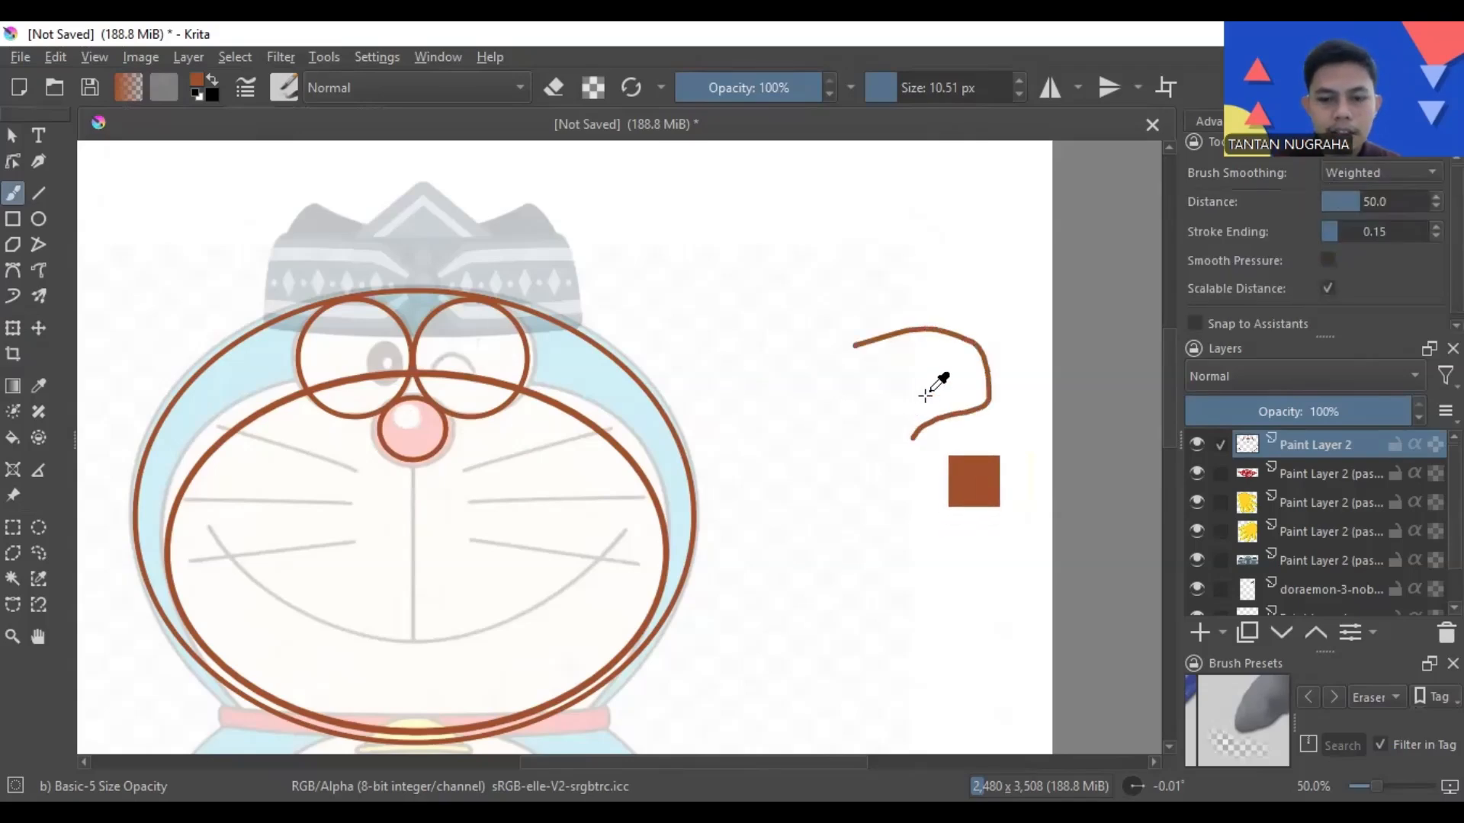
key("ctrl+z")
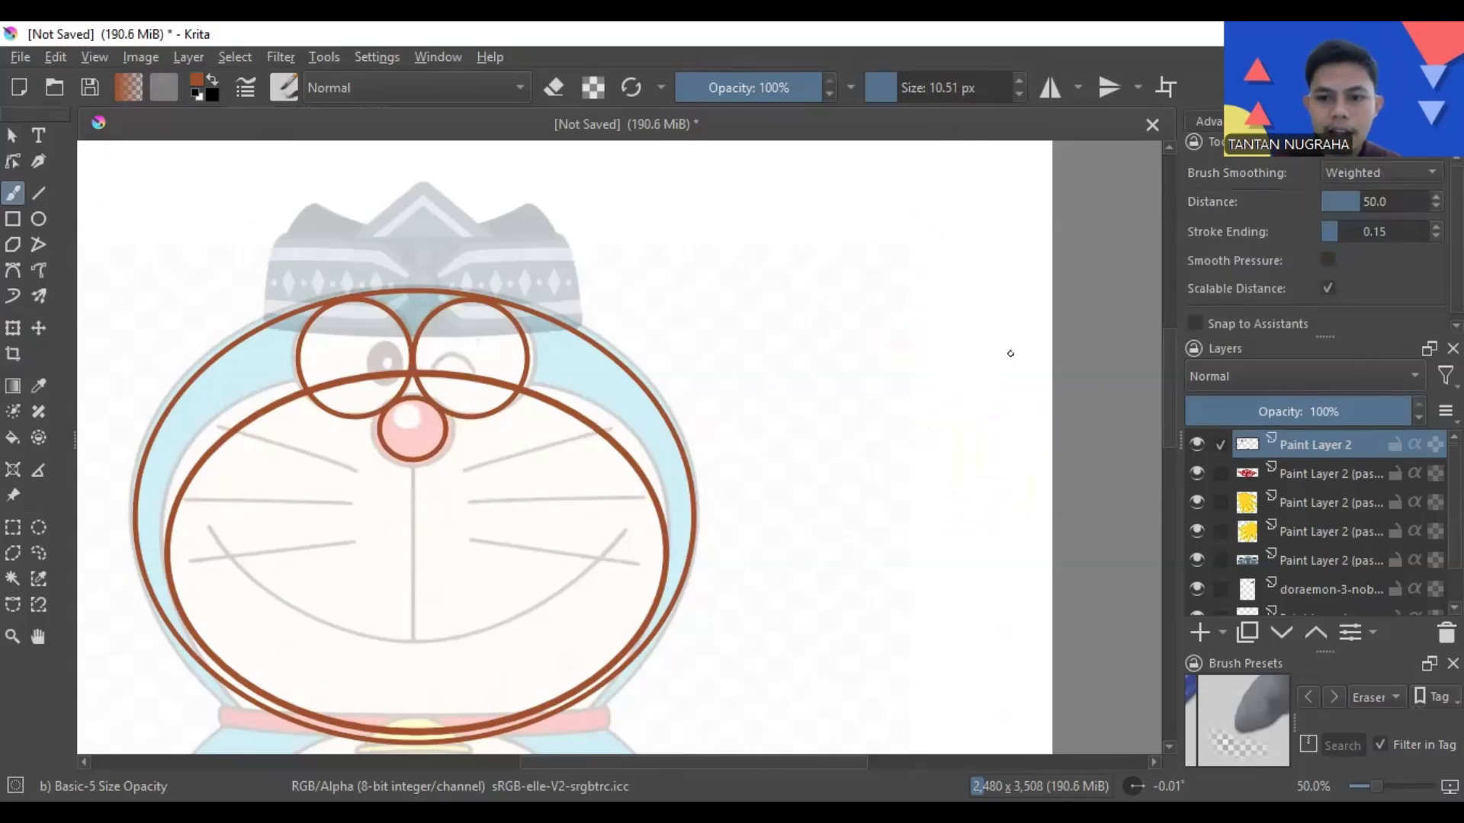
- Set the brush smoothing to Stabilizer, test it with a wavy stroke beside the head, and undo the stroke
left_click(1374, 164)
left_click(1371, 198)
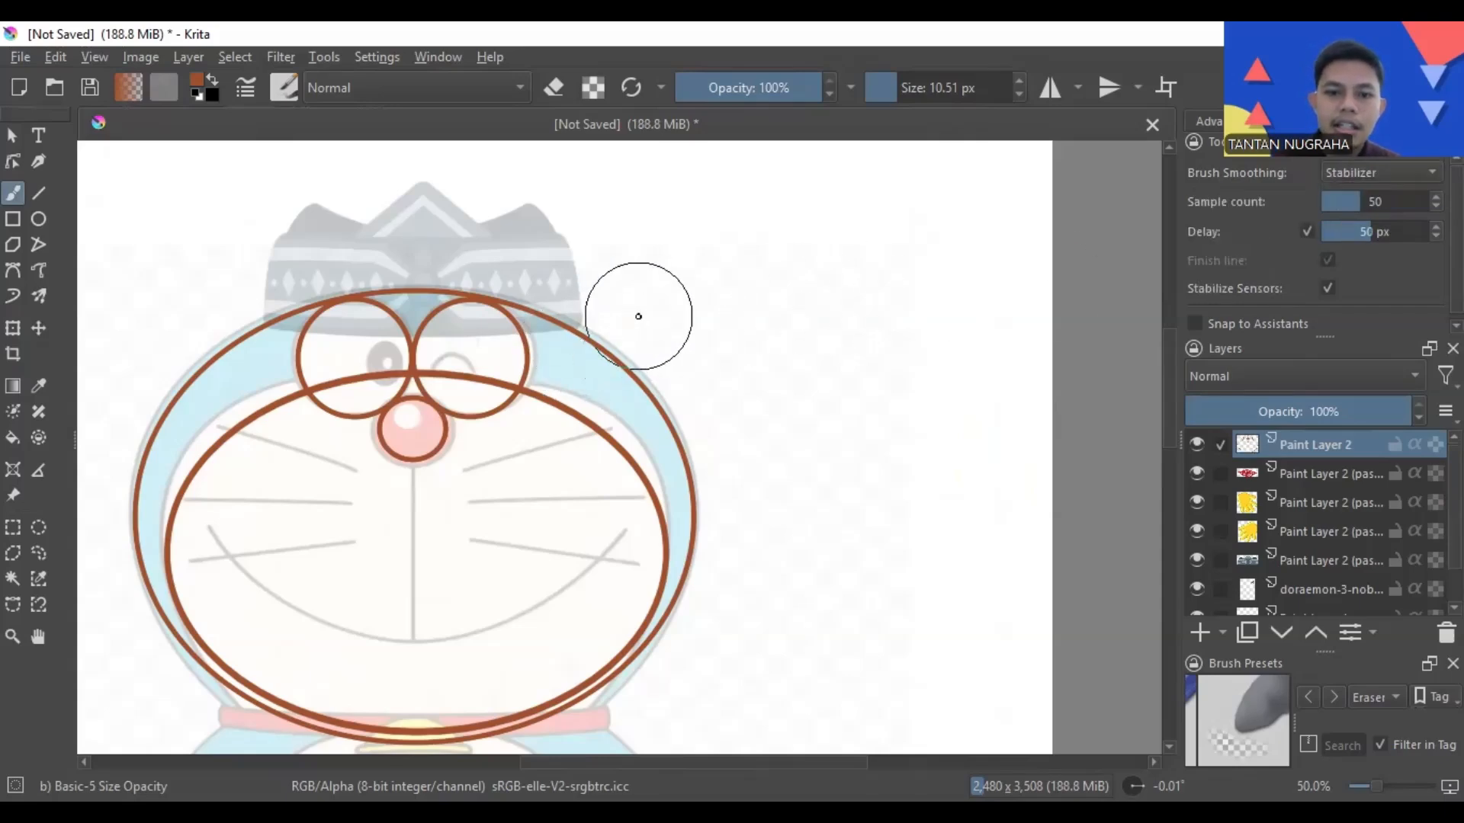
mouse_move(637, 315)
left_mouse_down()
mouse_move(721, 297)
mouse_move(788, 312)
mouse_move(813, 377)
mouse_move(796, 458)
mouse_move(826, 492)
mouse_move(931, 457)
left_mouse_up()
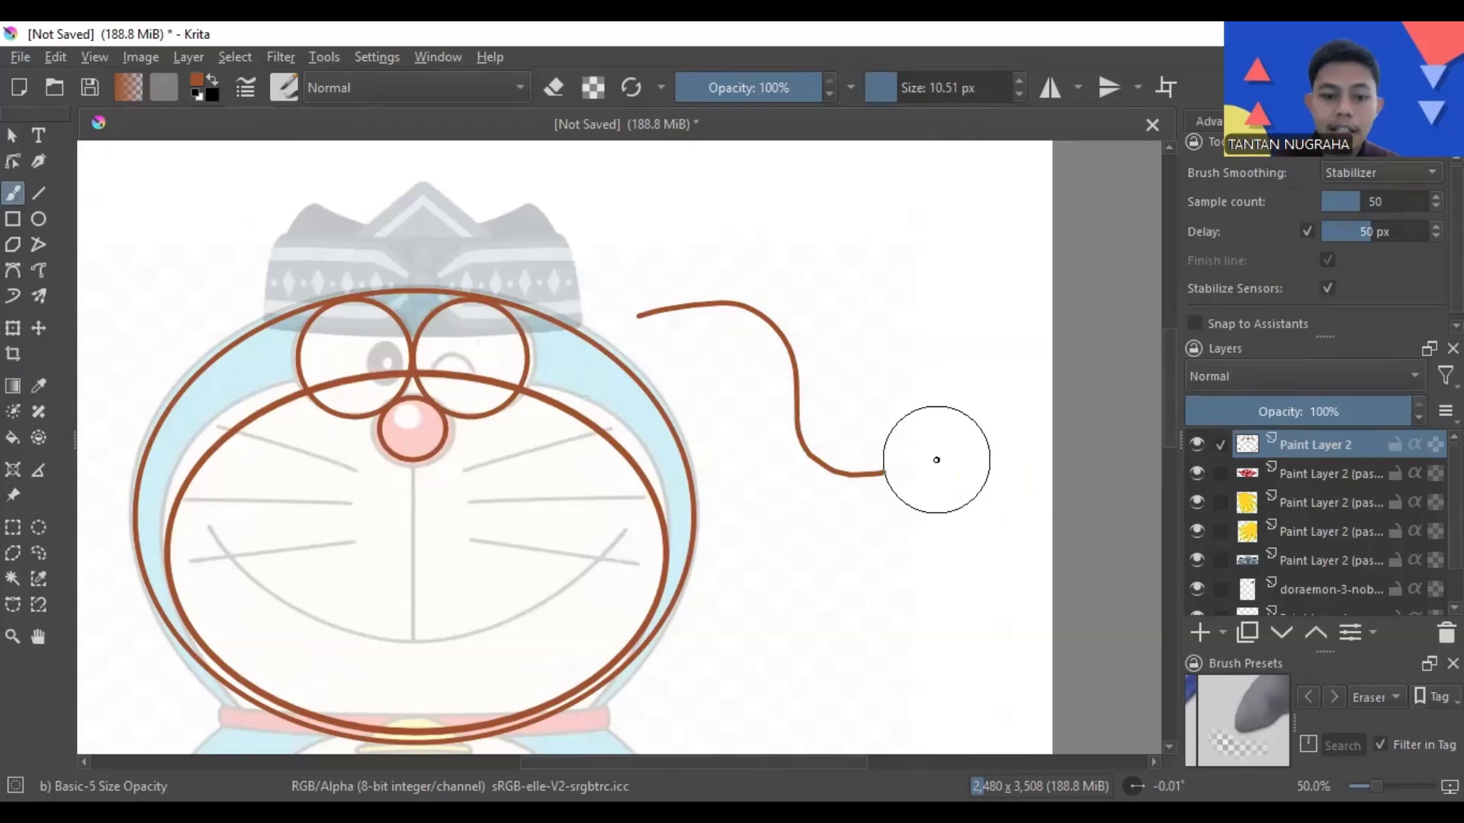
key("ctrl+z")
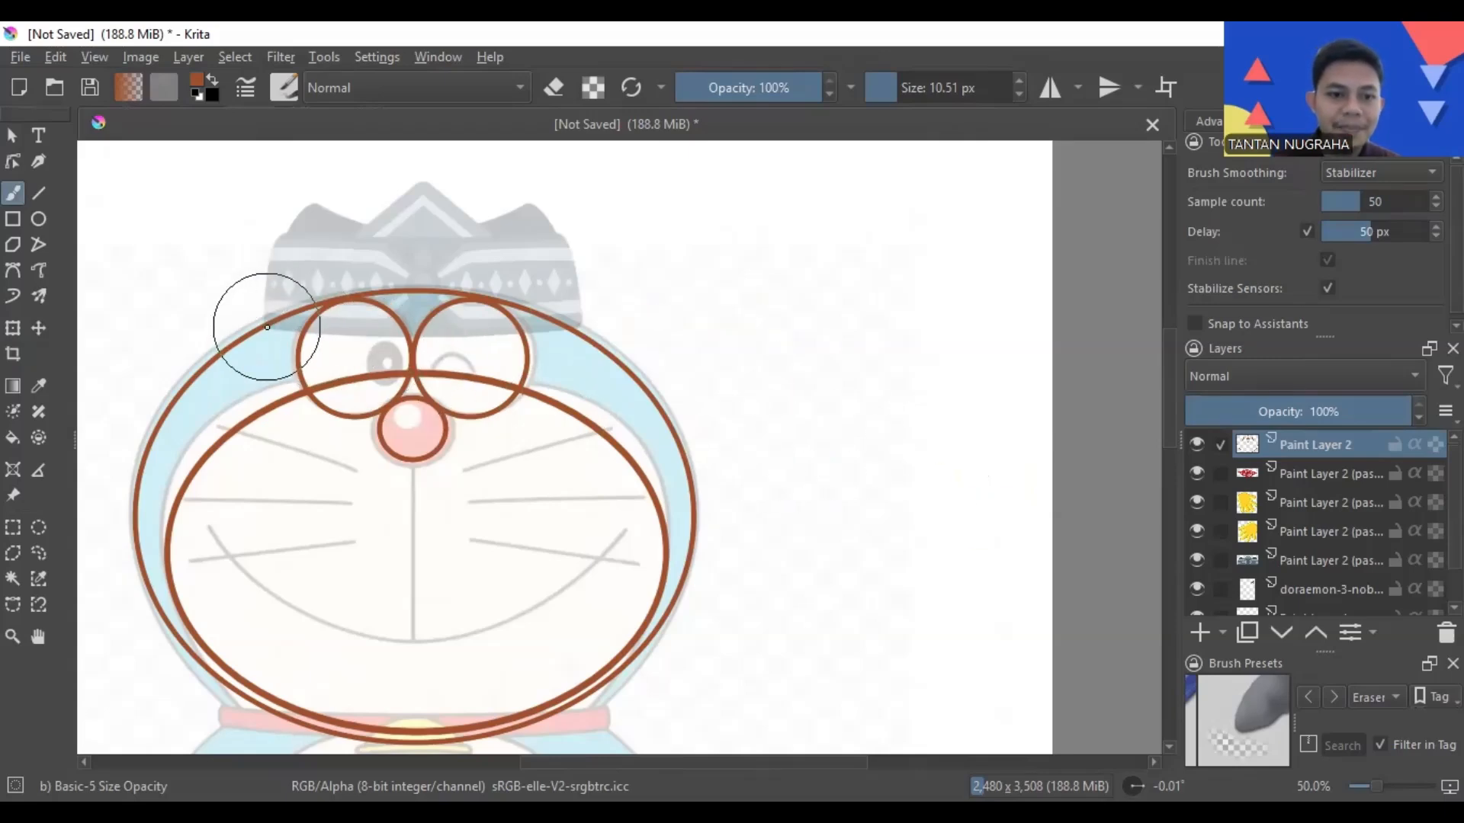
- Trace the outline of the hat's band with the stabilized brush, covering its lower edge, both sides and upper edge
scroll(269, 321, "up", 1)
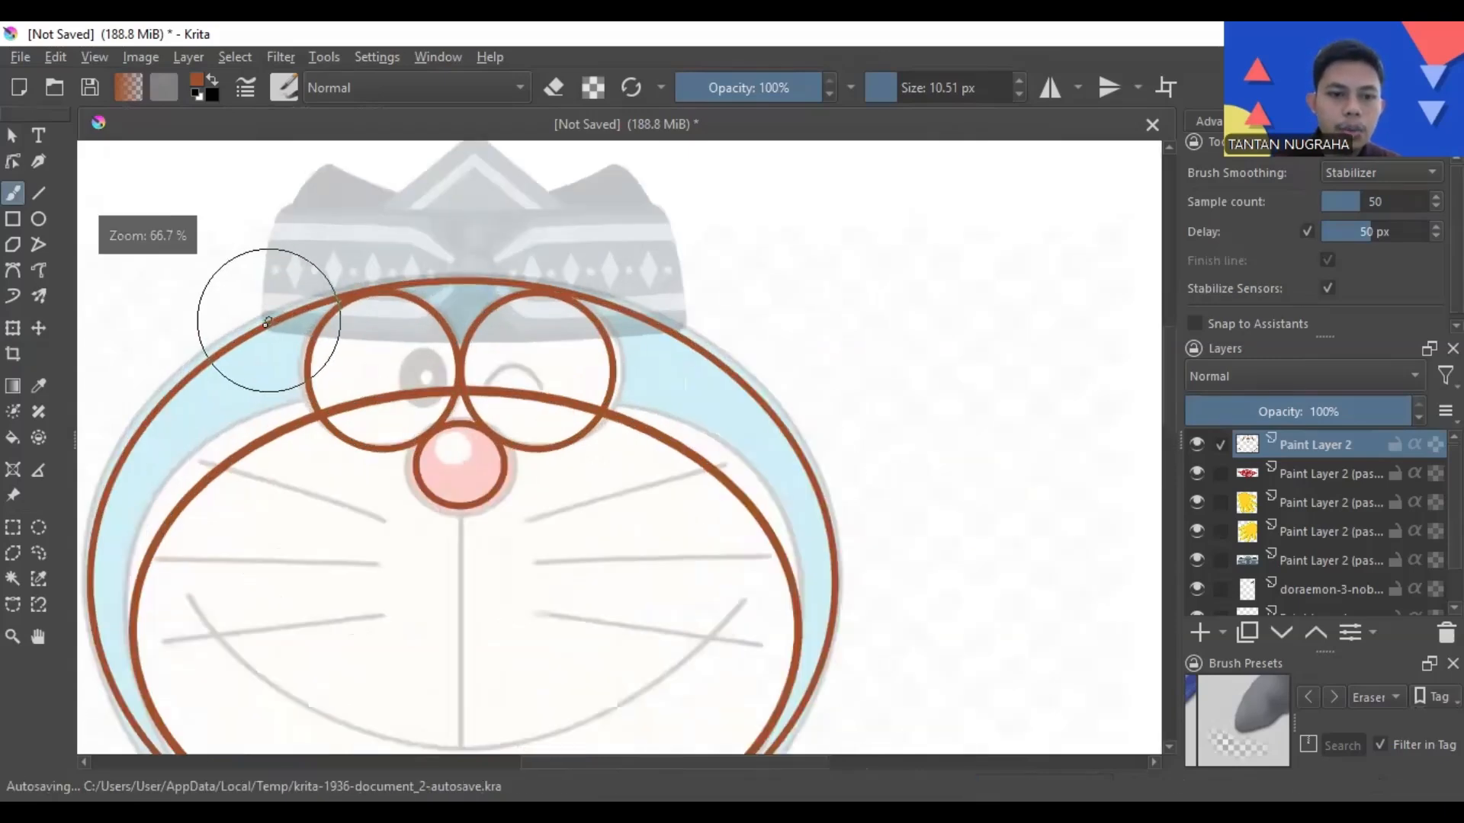
scroll(269, 320, "up", 1)
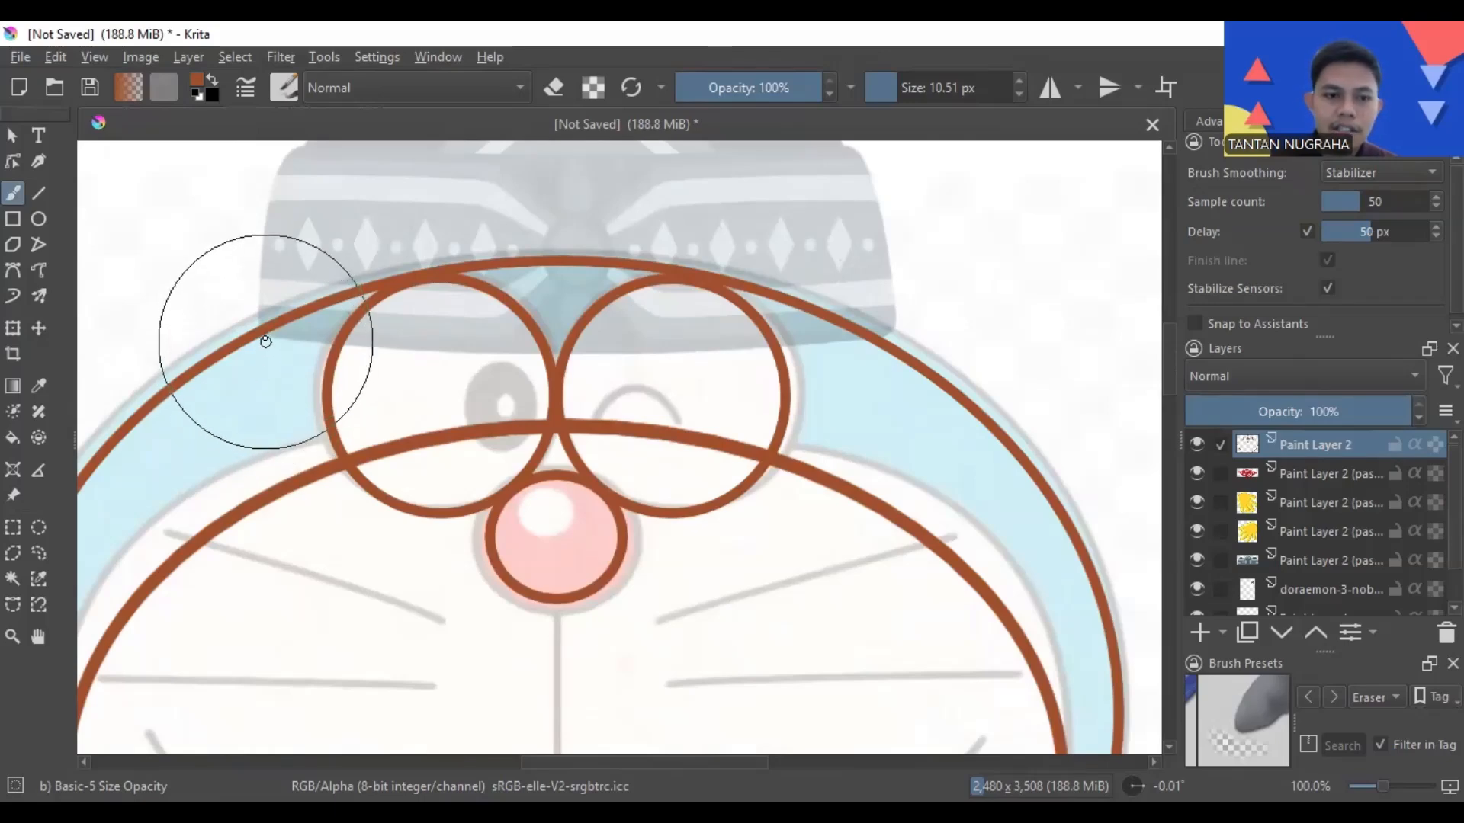
mouse_move(265, 336)
left_mouse_down()
mouse_move(734, 359)
mouse_move(893, 343)
mouse_move(841, 351)
mouse_move(915, 317)
left_mouse_up()
scroll(557, 336, "down", 1)
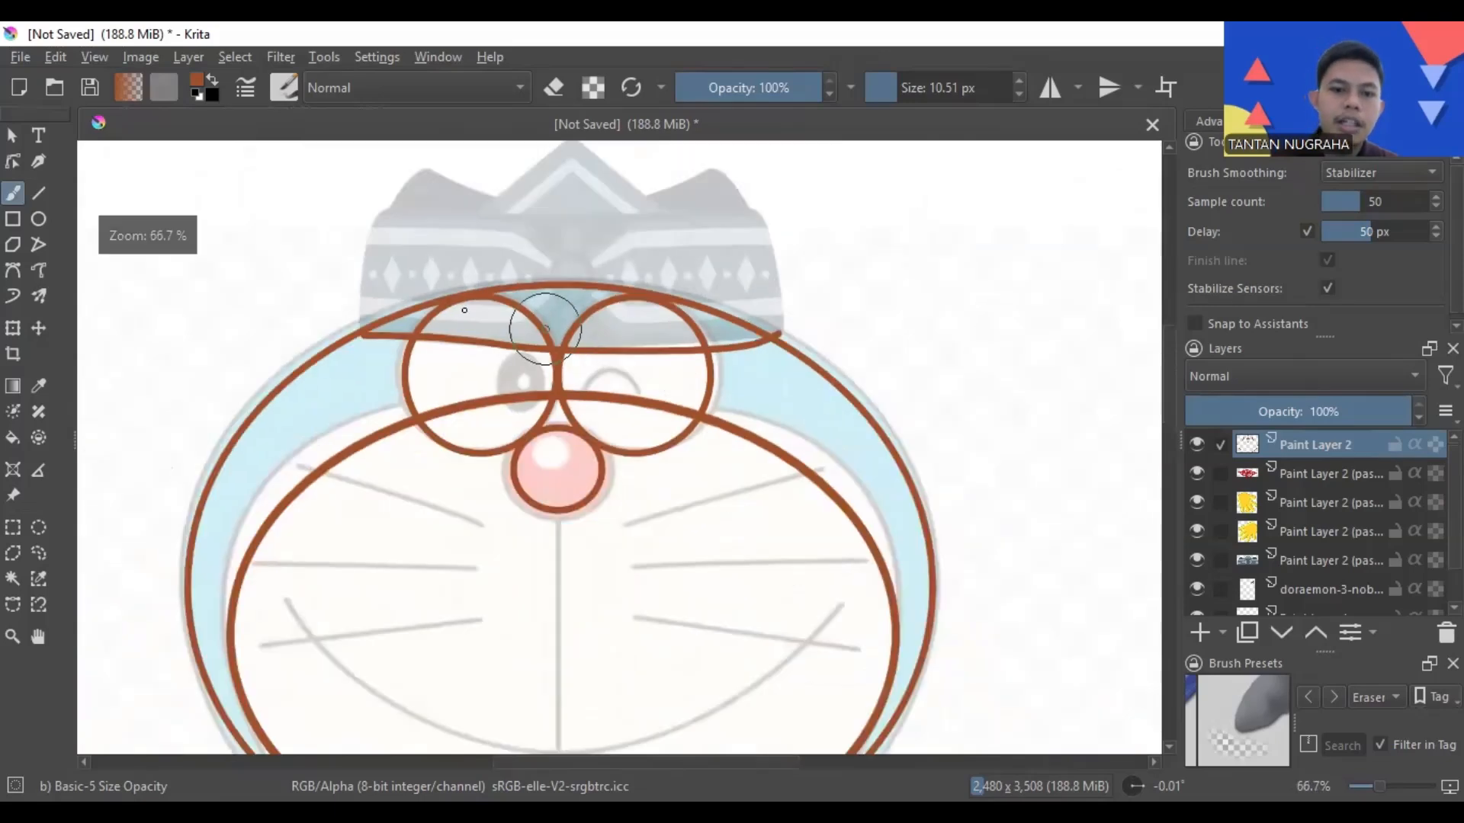
mouse_move(360, 332)
left_mouse_down()
mouse_move(370, 235)
mouse_move(398, 174)
left_mouse_up()
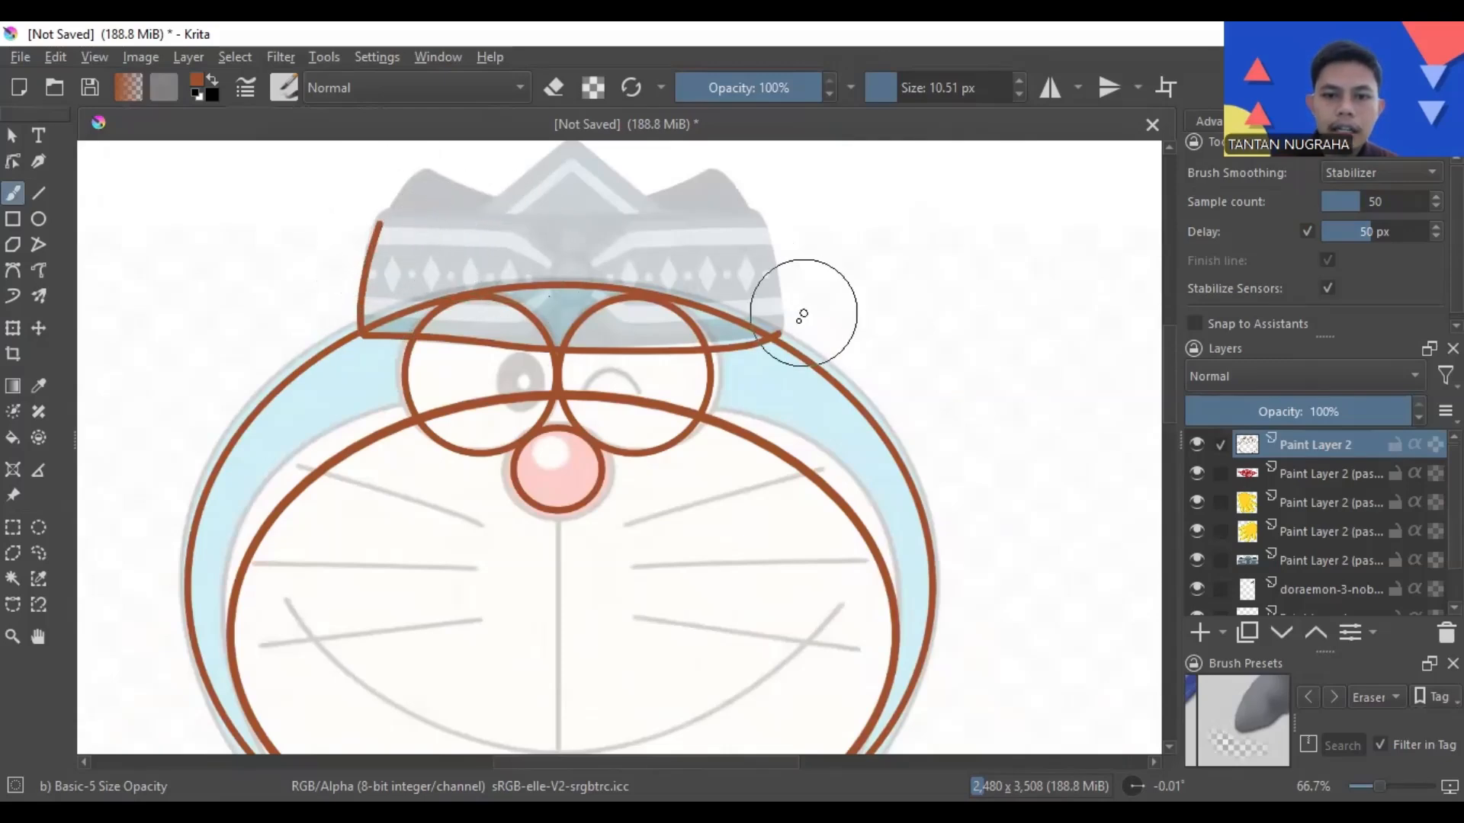
left_click_drag(784, 330, 753, 182)
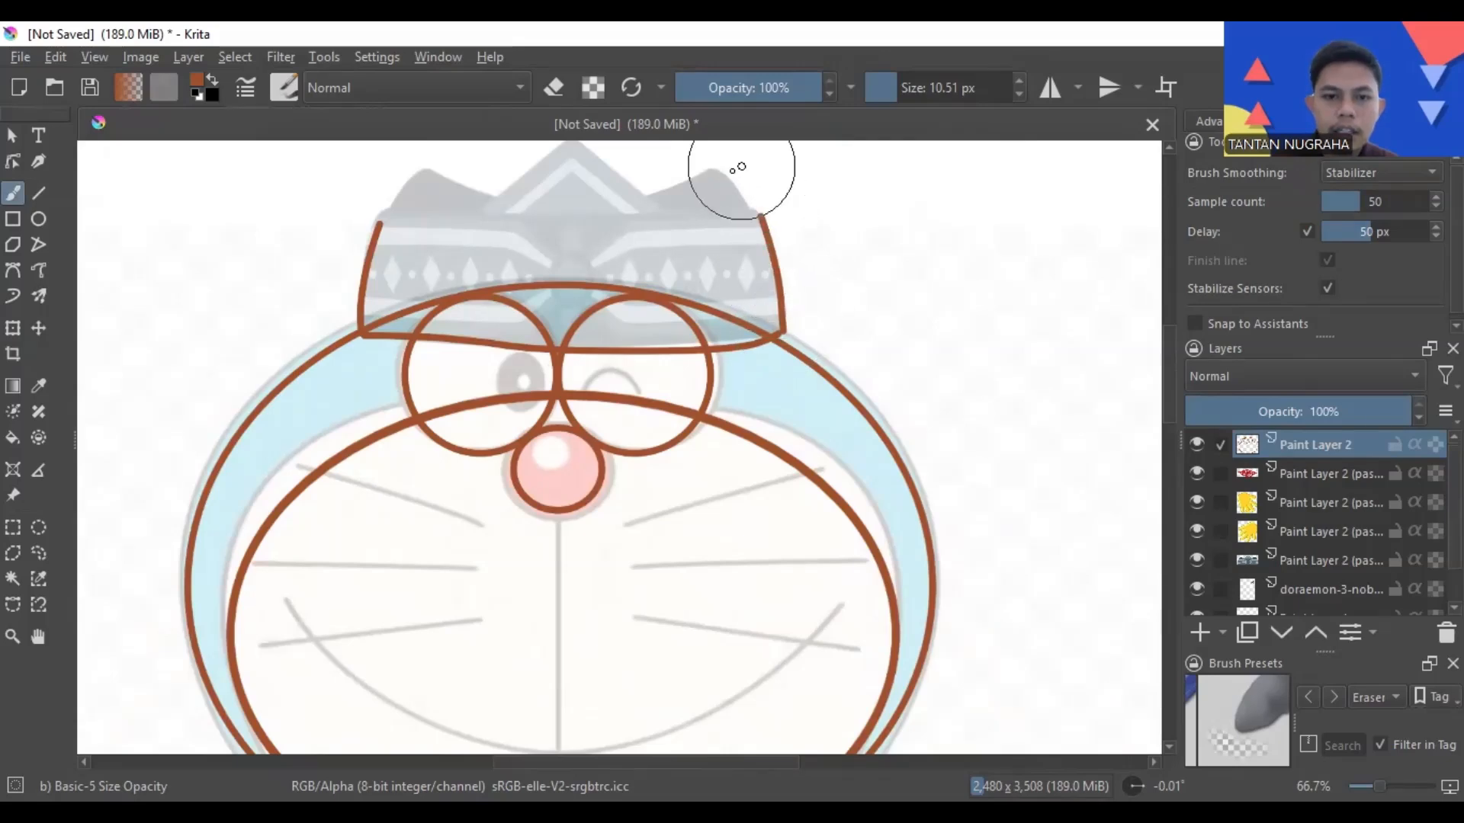
mouse_move(380, 218)
left_mouse_down()
mouse_move(683, 231)
mouse_move(790, 209)
mouse_move(766, 224)
left_mouse_up()
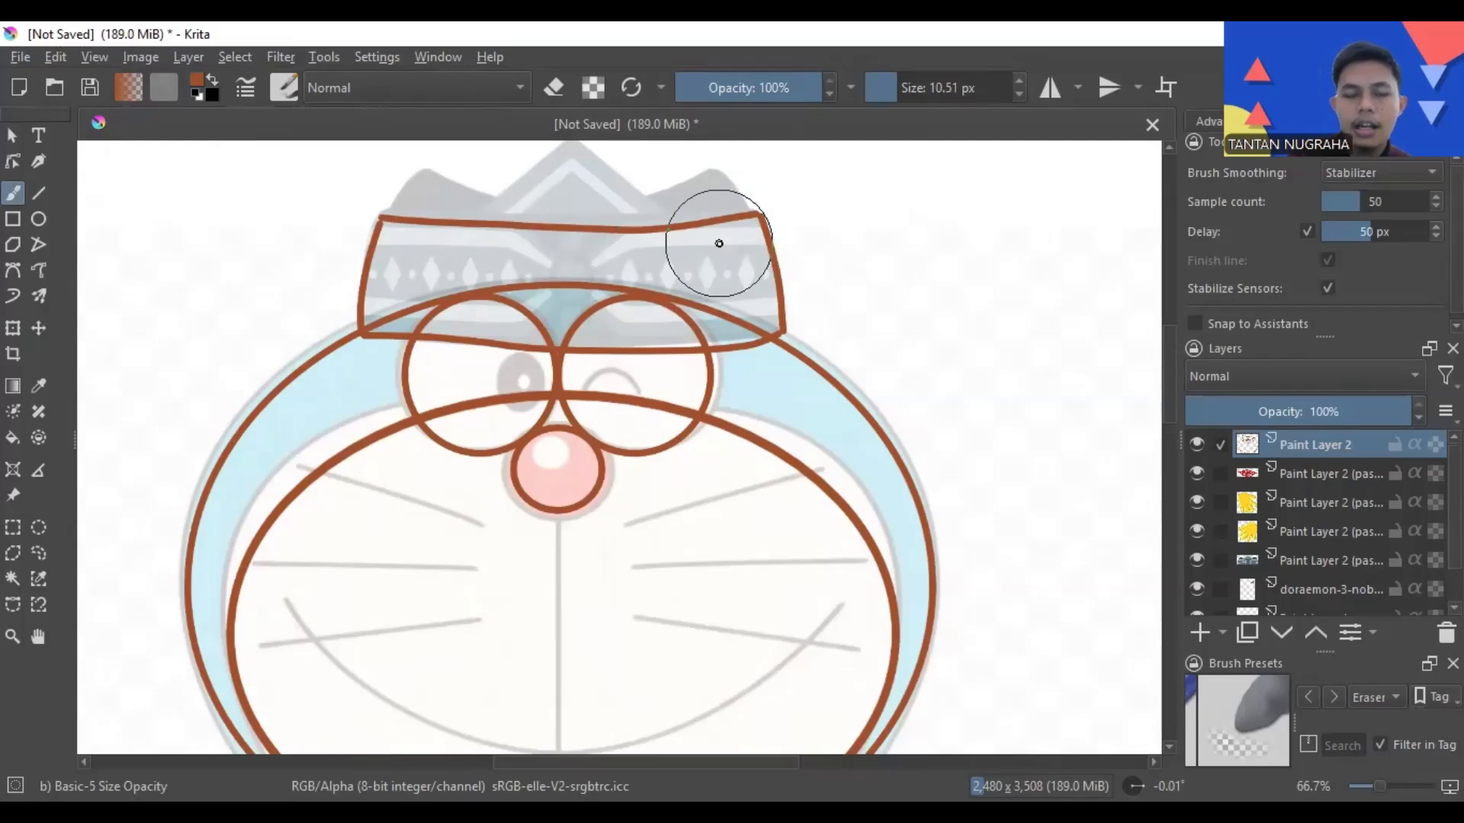
- Try erasing a spot on the hat band's upper line with the brush in eraser mode, and undo the erasure
left_click(549, 87)
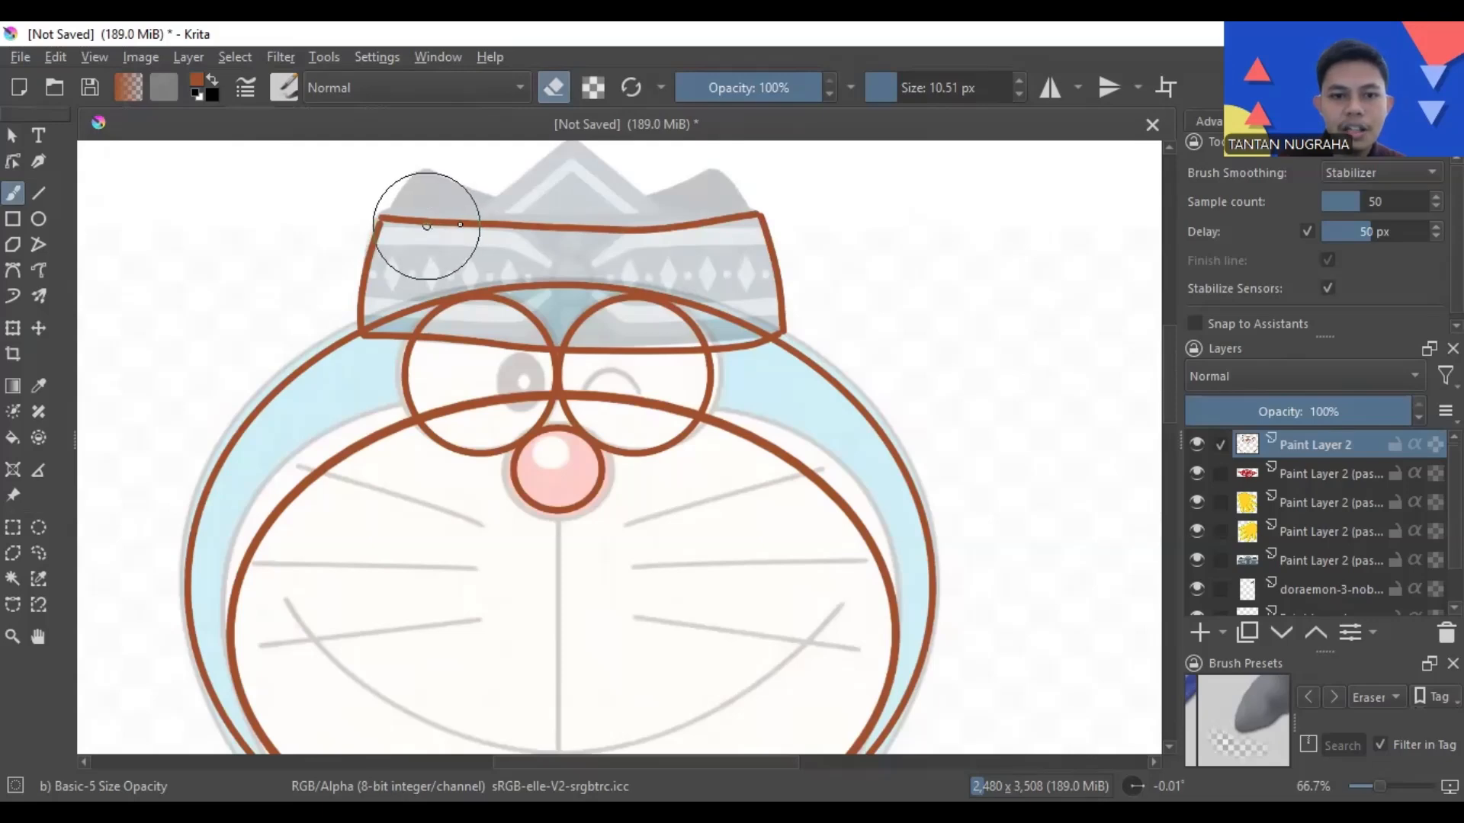
scroll(427, 223, "up", 1, "ctrl")
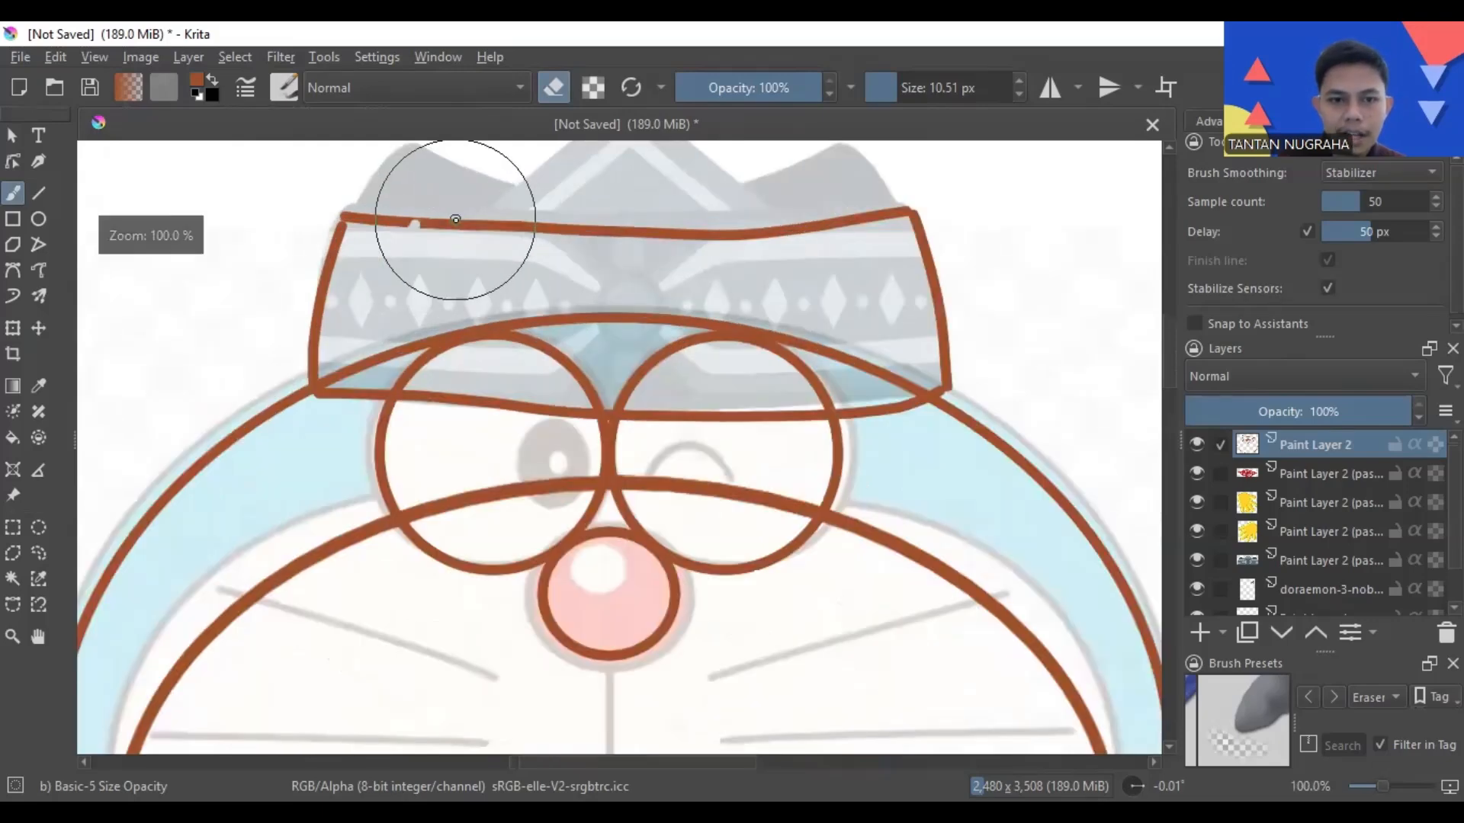
left_click(415, 227)
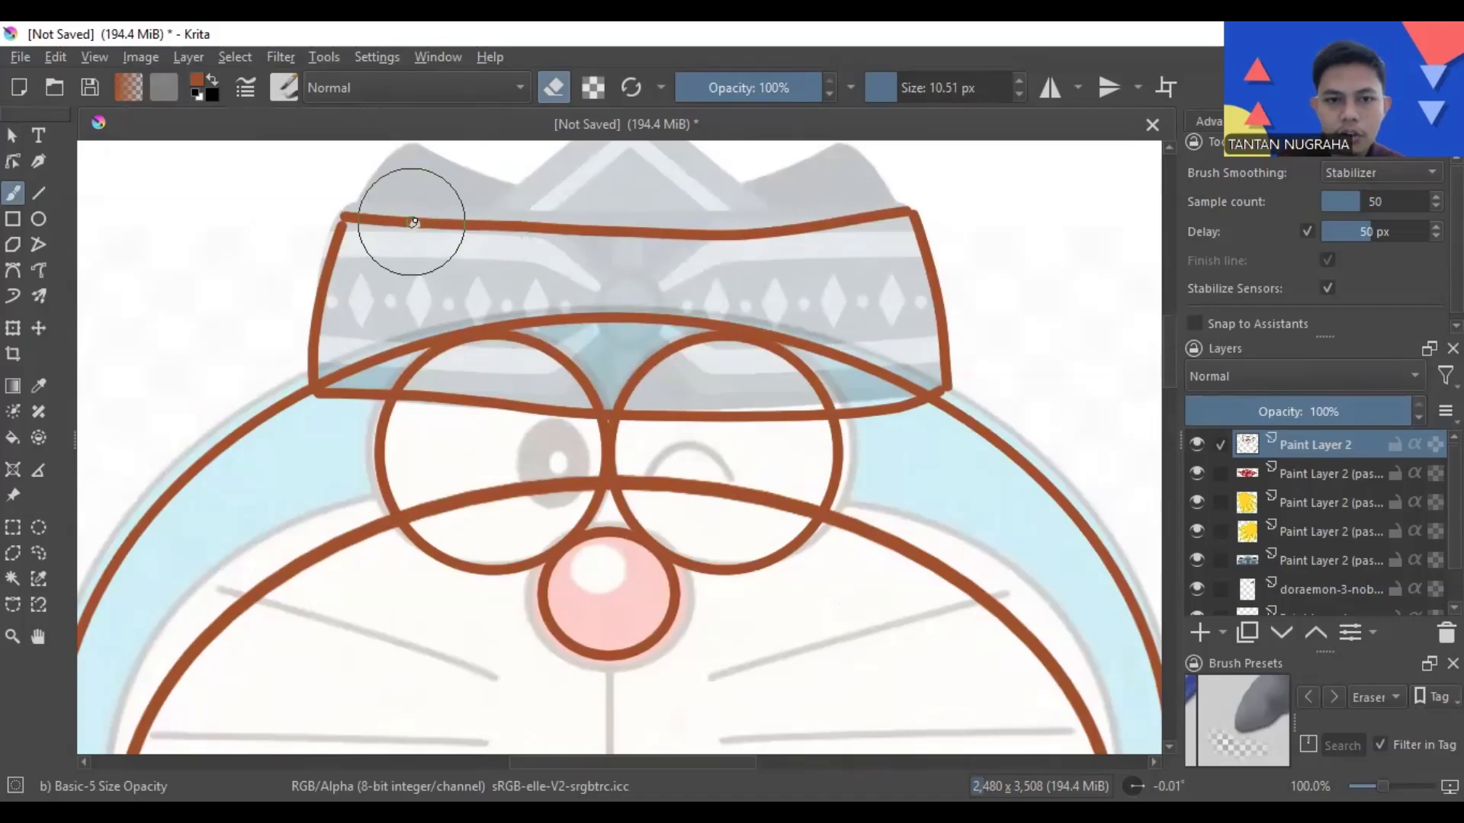
left_click_drag(412, 222, 461, 220)
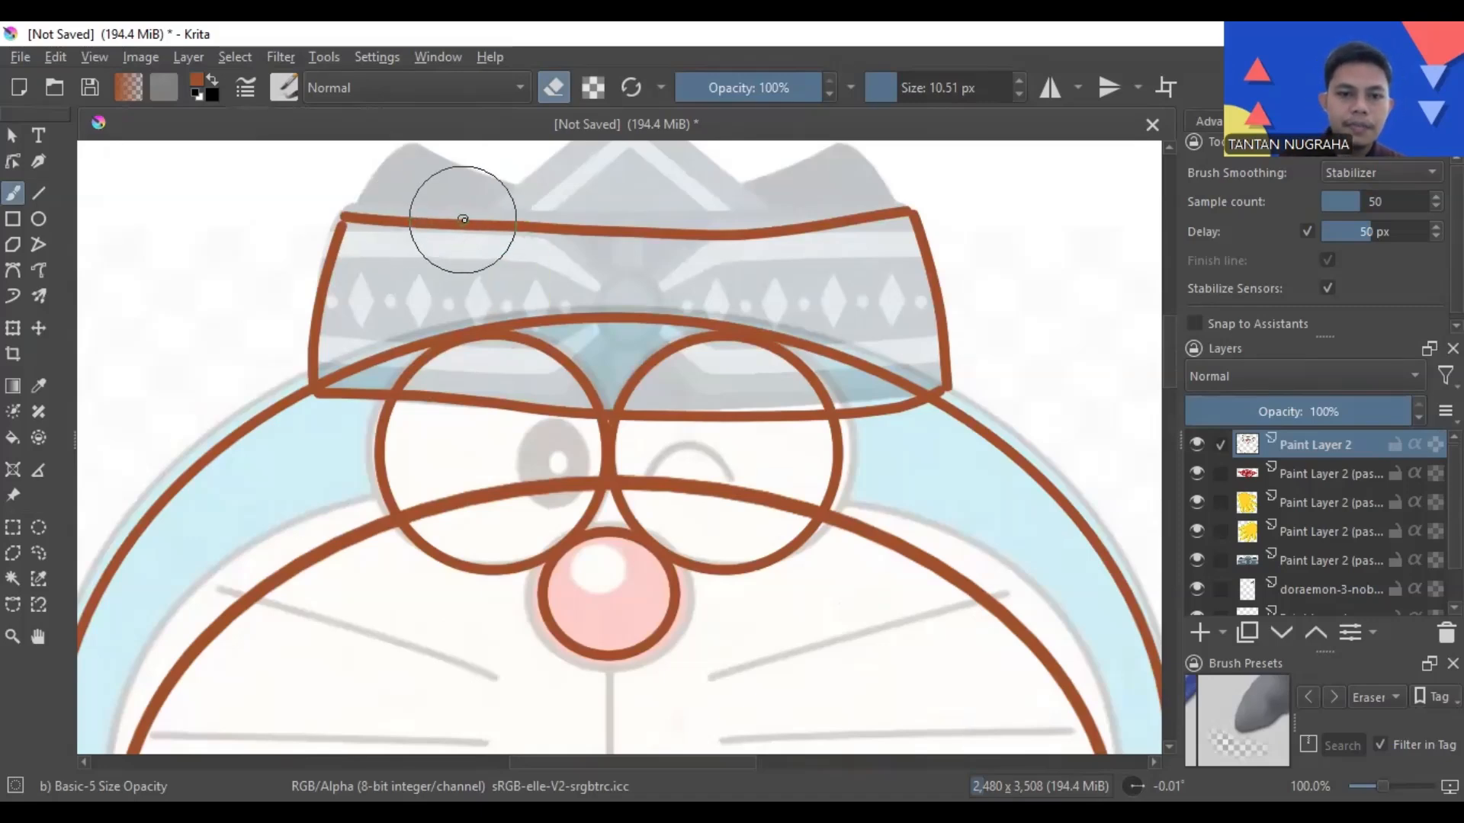
- Trace the hat's pointed central peak and the two rounded side peaks above the band with the brush
scroll(582, 169, "down", 1)
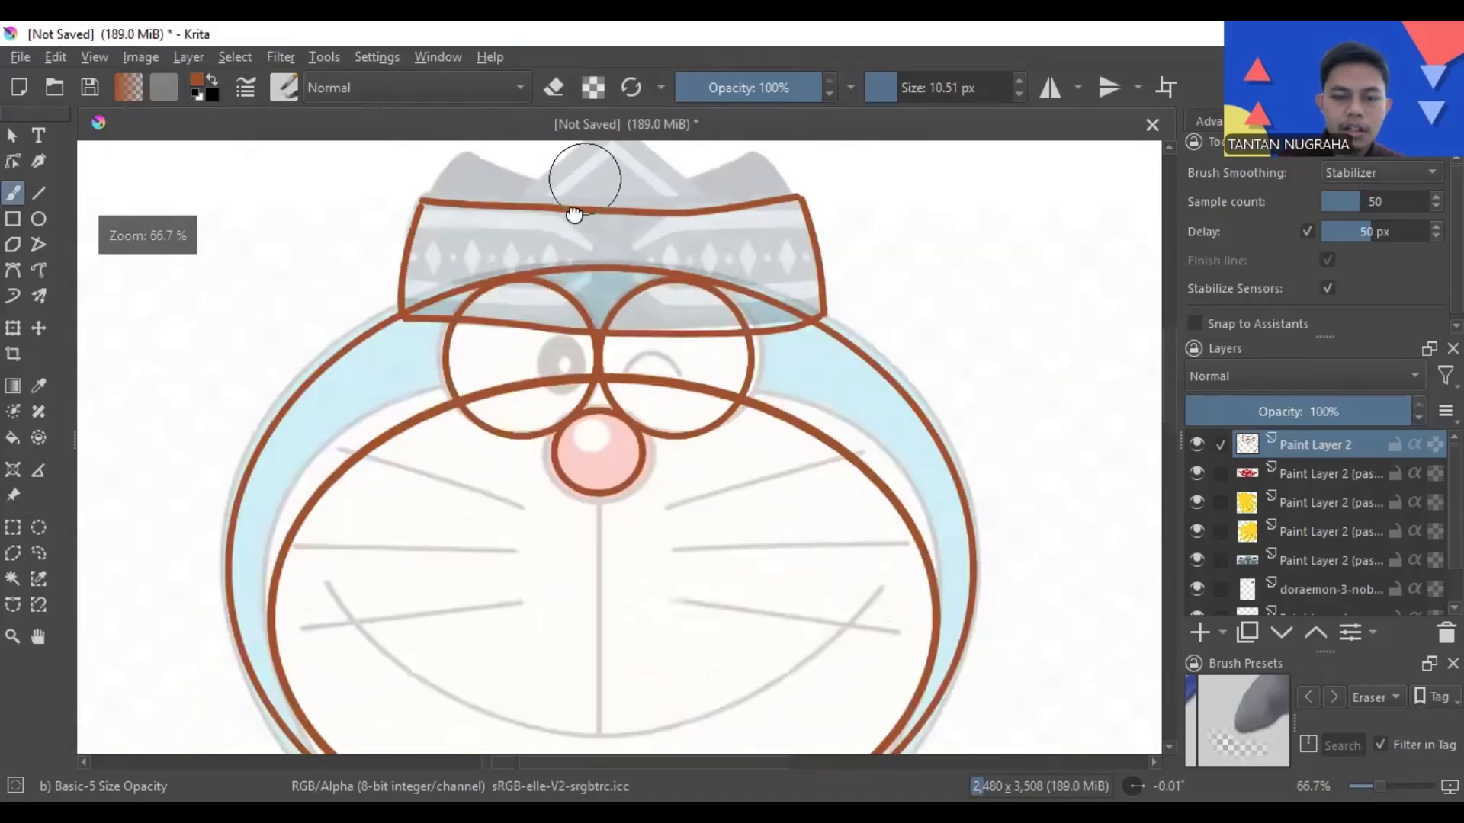
left_click_drag(575, 216, 527, 400)
scroll(537, 360, "up", 2)
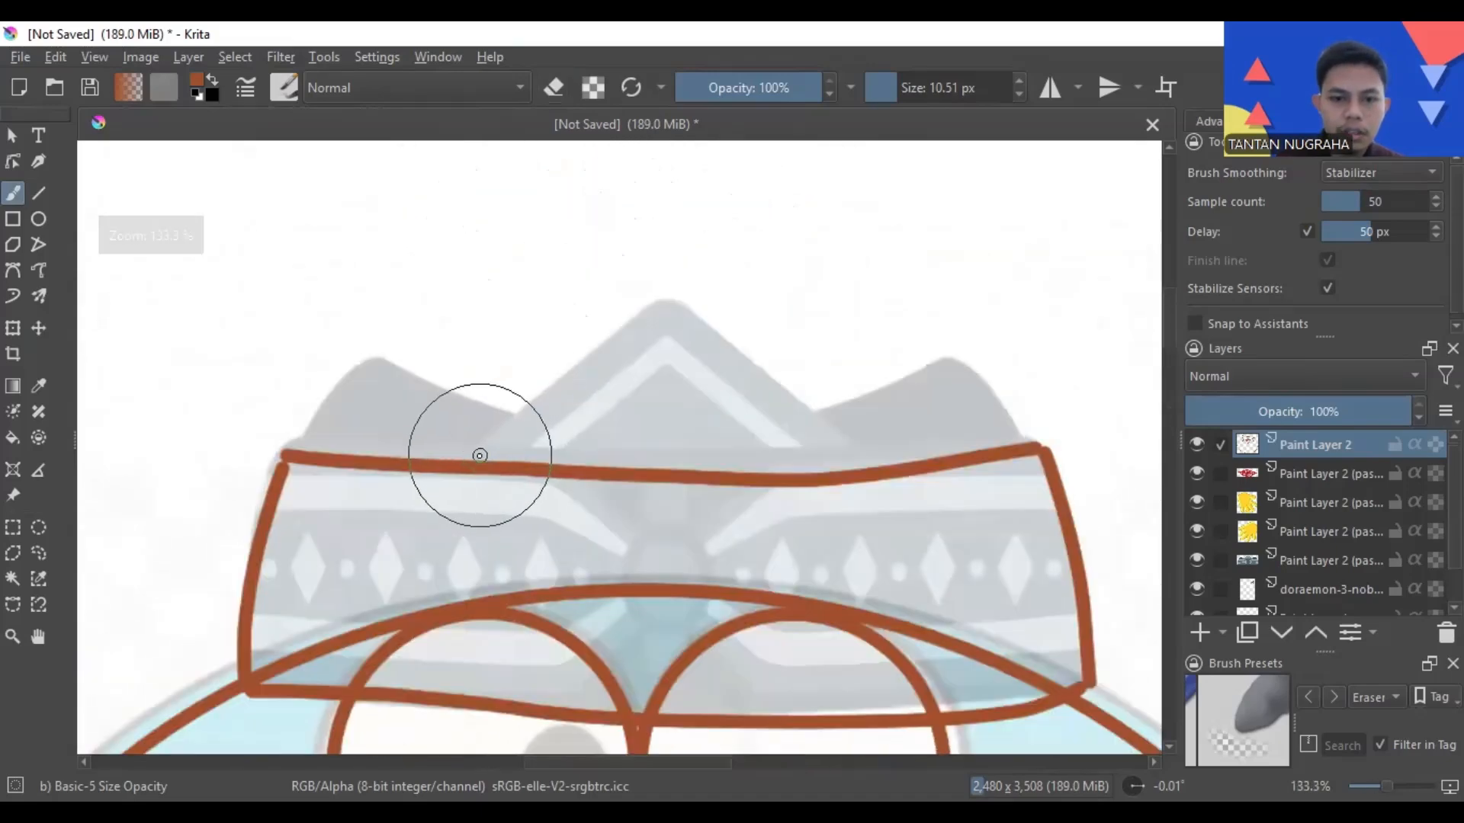
mouse_move(471, 457)
left_mouse_down()
mouse_move(630, 317)
mouse_move(671, 309)
left_mouse_up()
mouse_move(767, 383)
left_mouse_down()
mouse_move(905, 490)
mouse_move(929, 484)
left_mouse_up()
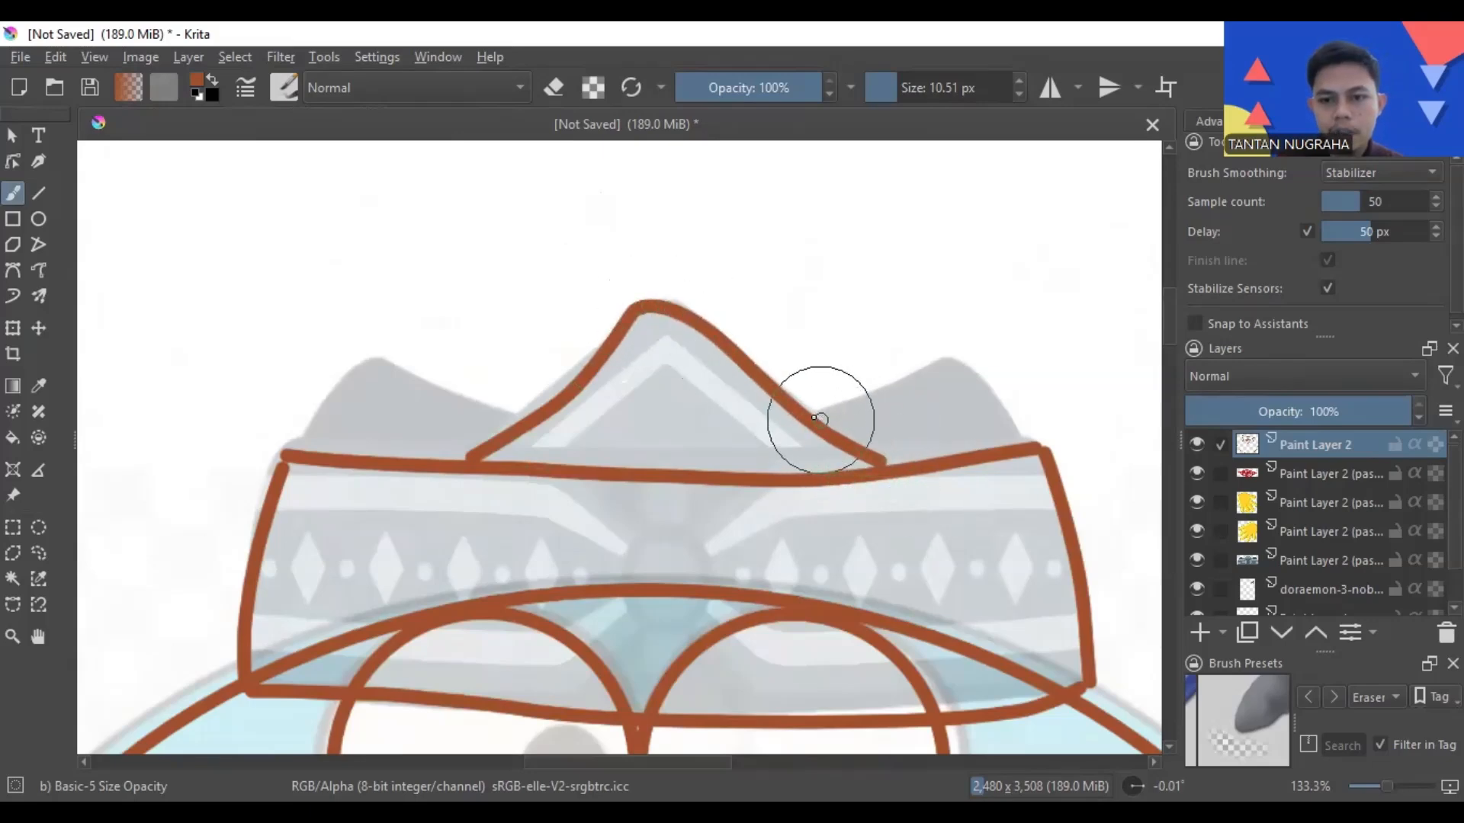
mouse_move(811, 415)
left_mouse_down()
mouse_move(972, 357)
mouse_move(998, 367)
mouse_move(1045, 476)
left_mouse_up()
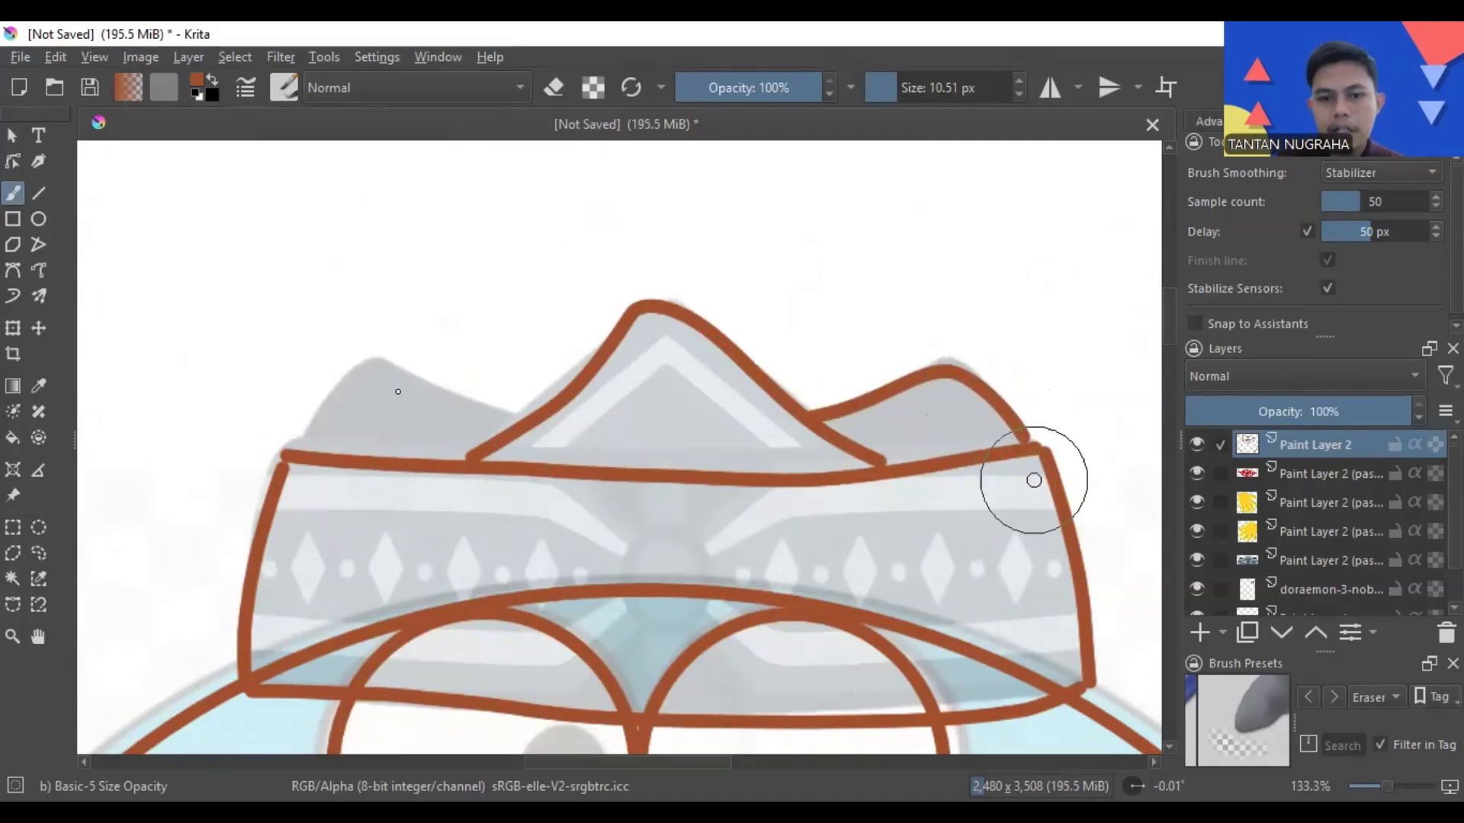
mouse_move(290, 452)
left_mouse_down()
mouse_move(359, 383)
mouse_move(397, 376)
mouse_move(568, 422)
left_mouse_up()
scroll(547, 383, "down", 1)
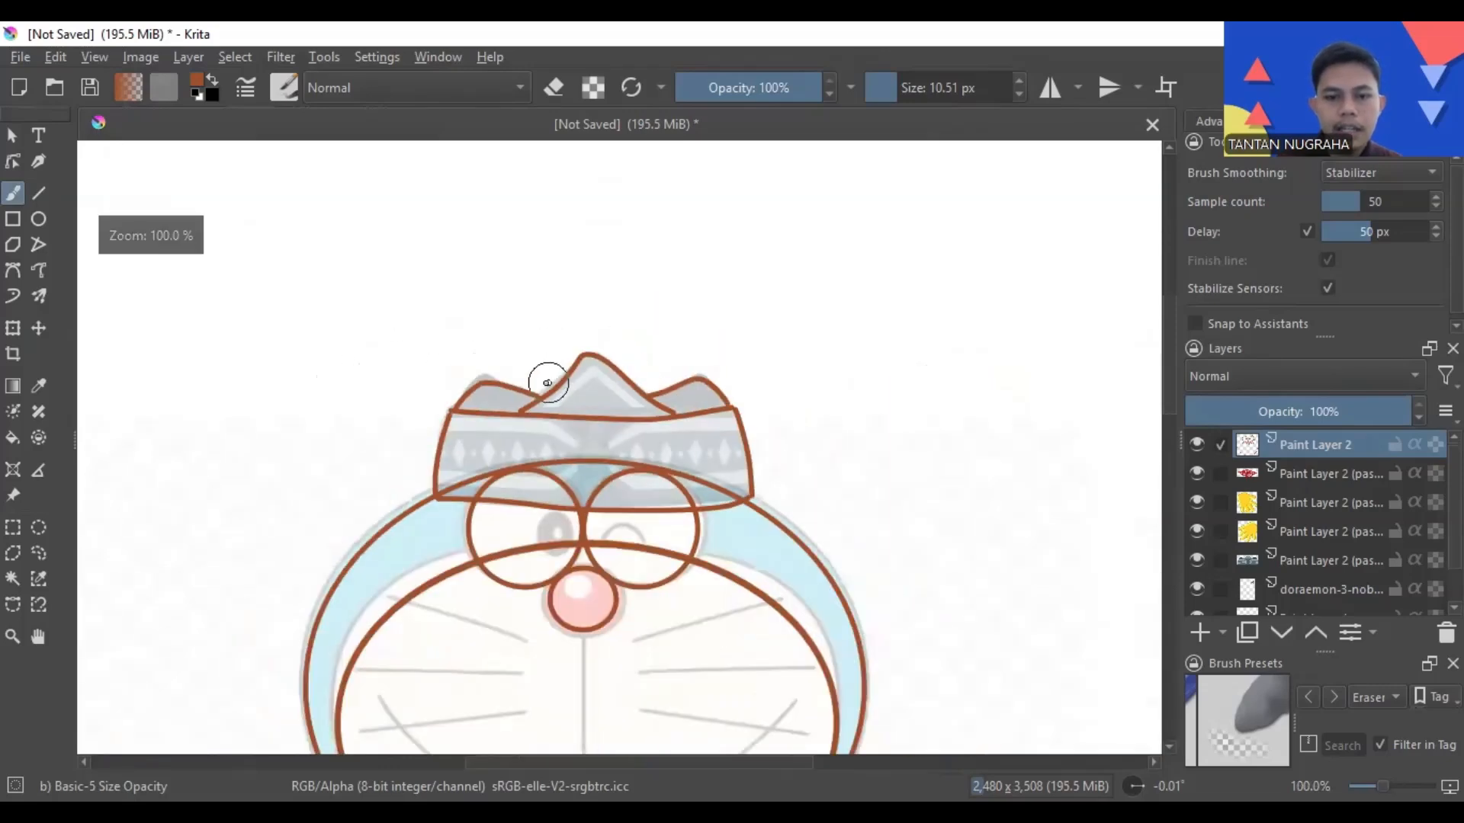
scroll(684, 611, "down", 6)
scroll(677, 619, "up", 3)
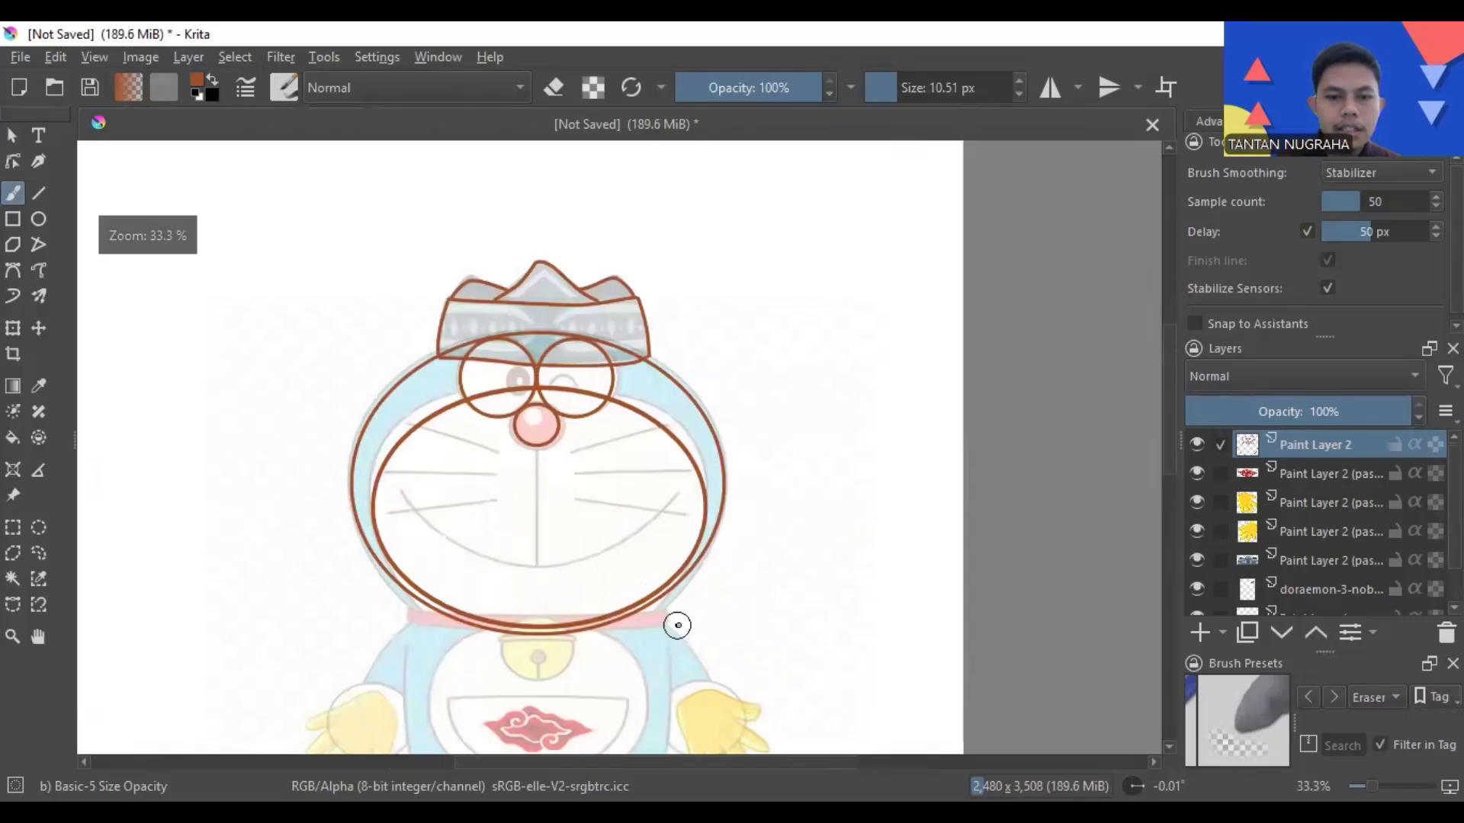
scroll(669, 603, "down", 3)
scroll(655, 640, "up", 1)
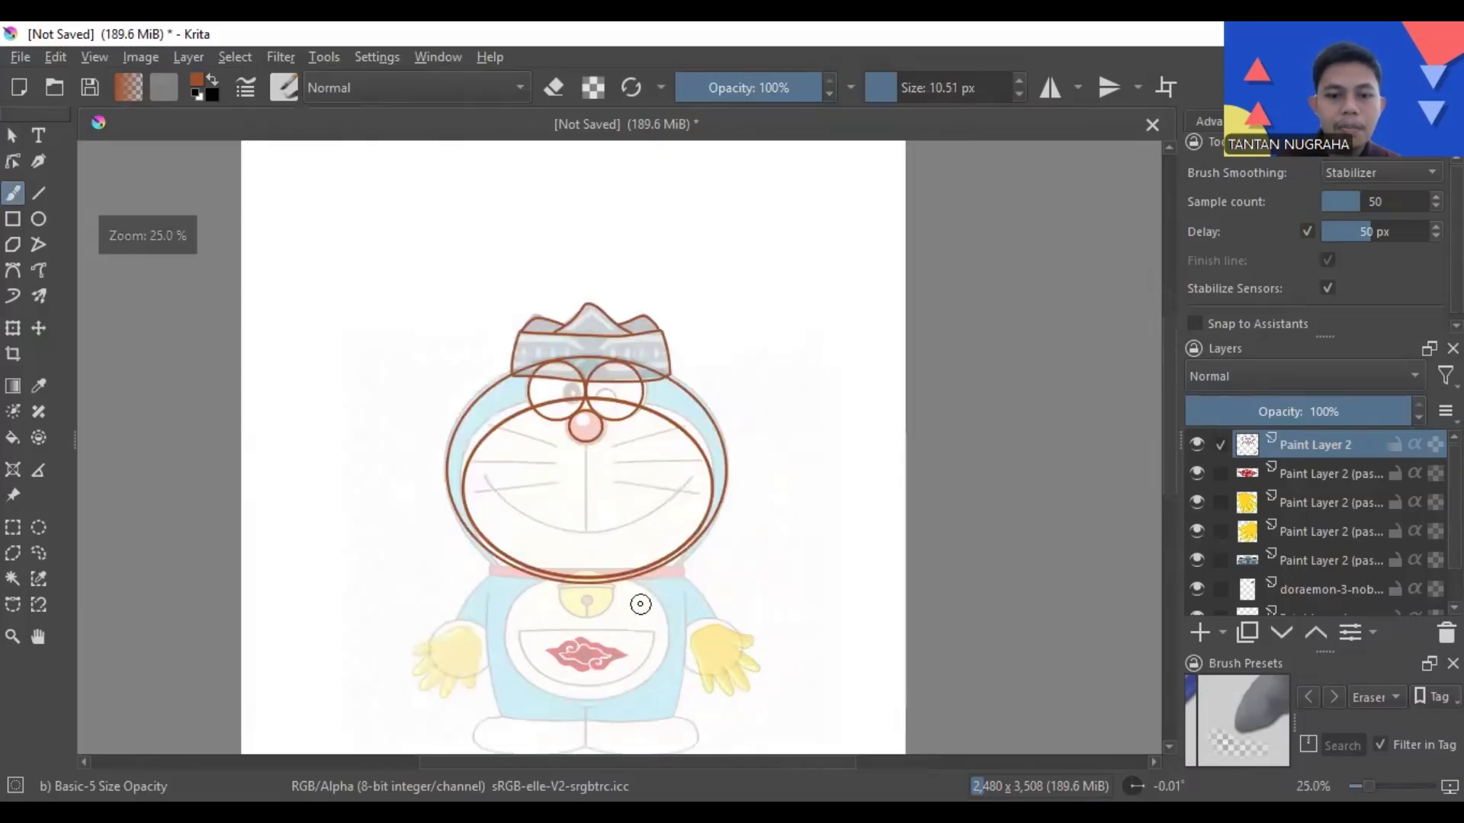
scroll(641, 604, "down", 1)
scroll(639, 614, "down", 1)
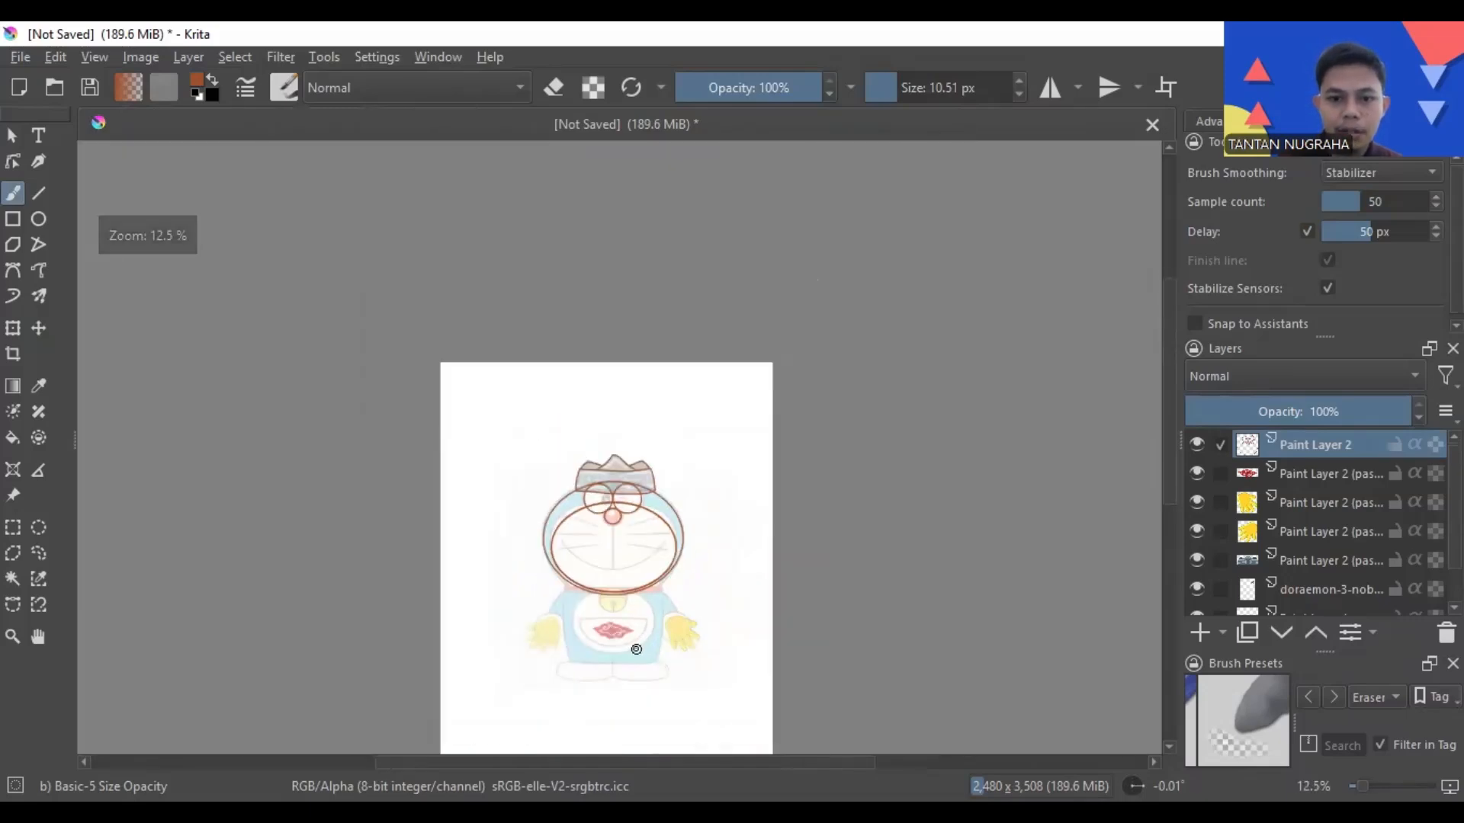
- Rename the top sketch layer to "Sketch Atas" and add a new paint layer above it
scroll(637, 649, "up", 4)
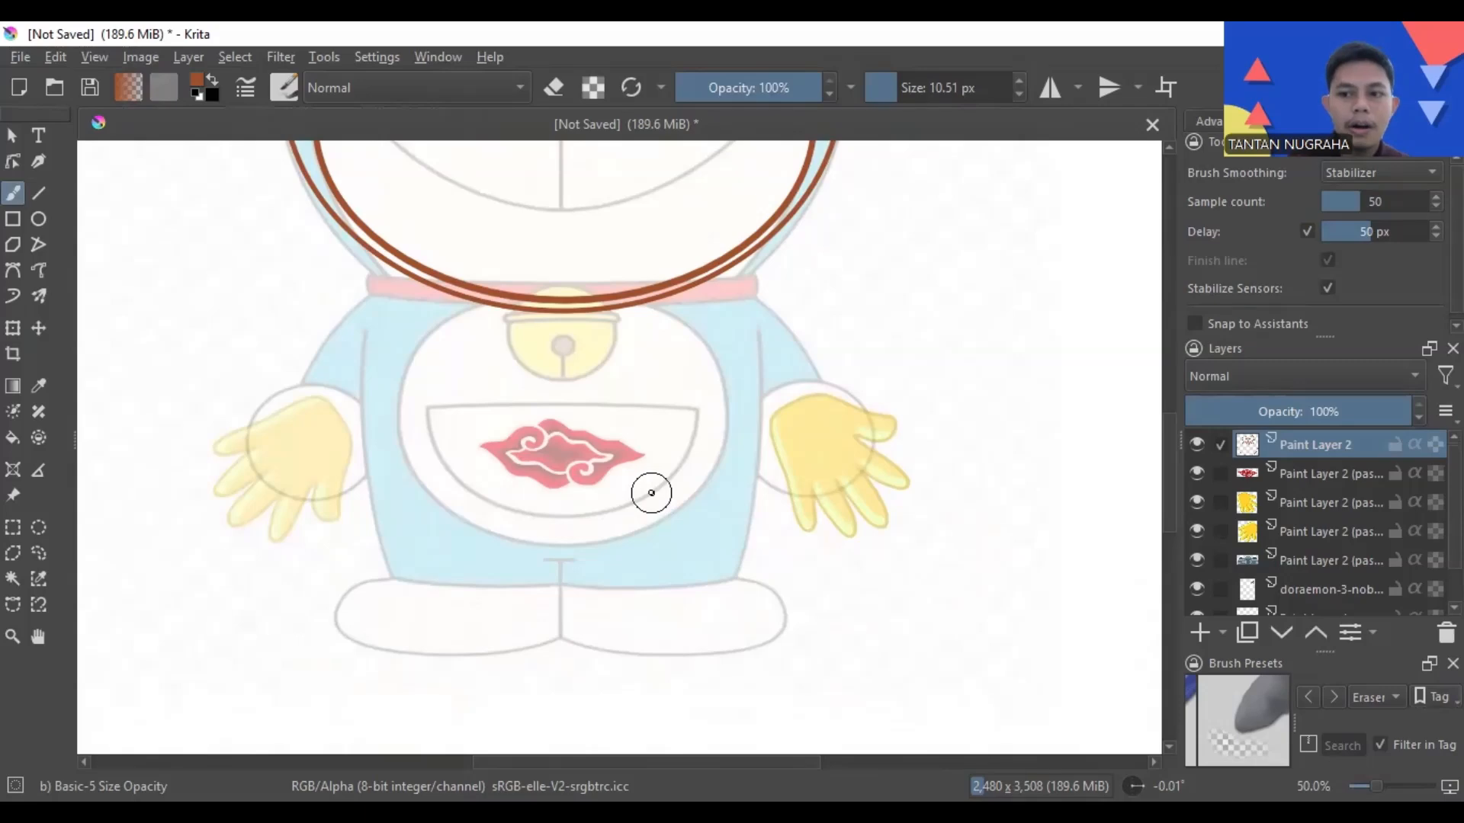
double_click(1325, 445)
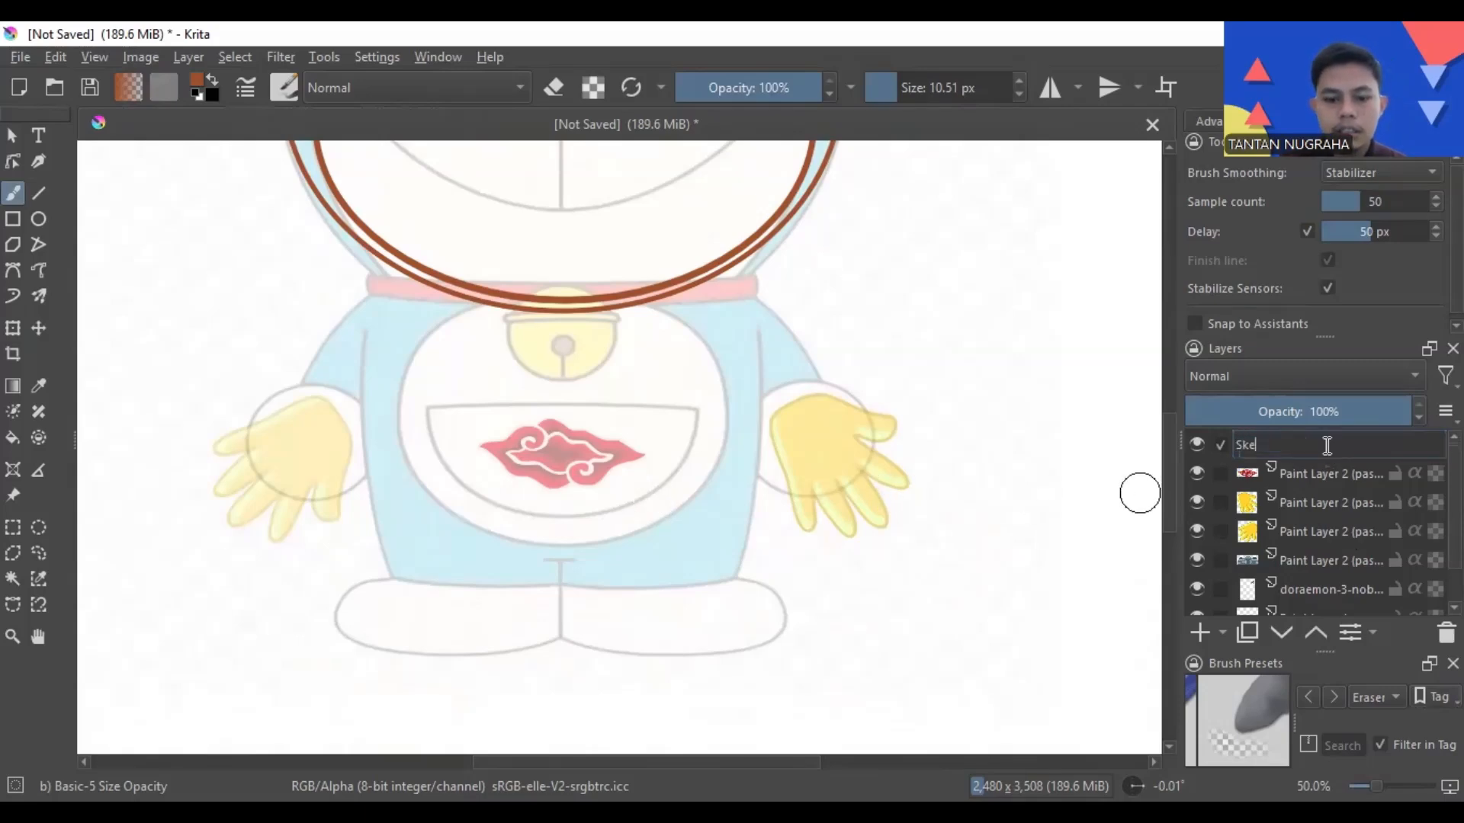
type("Sketch Atas")
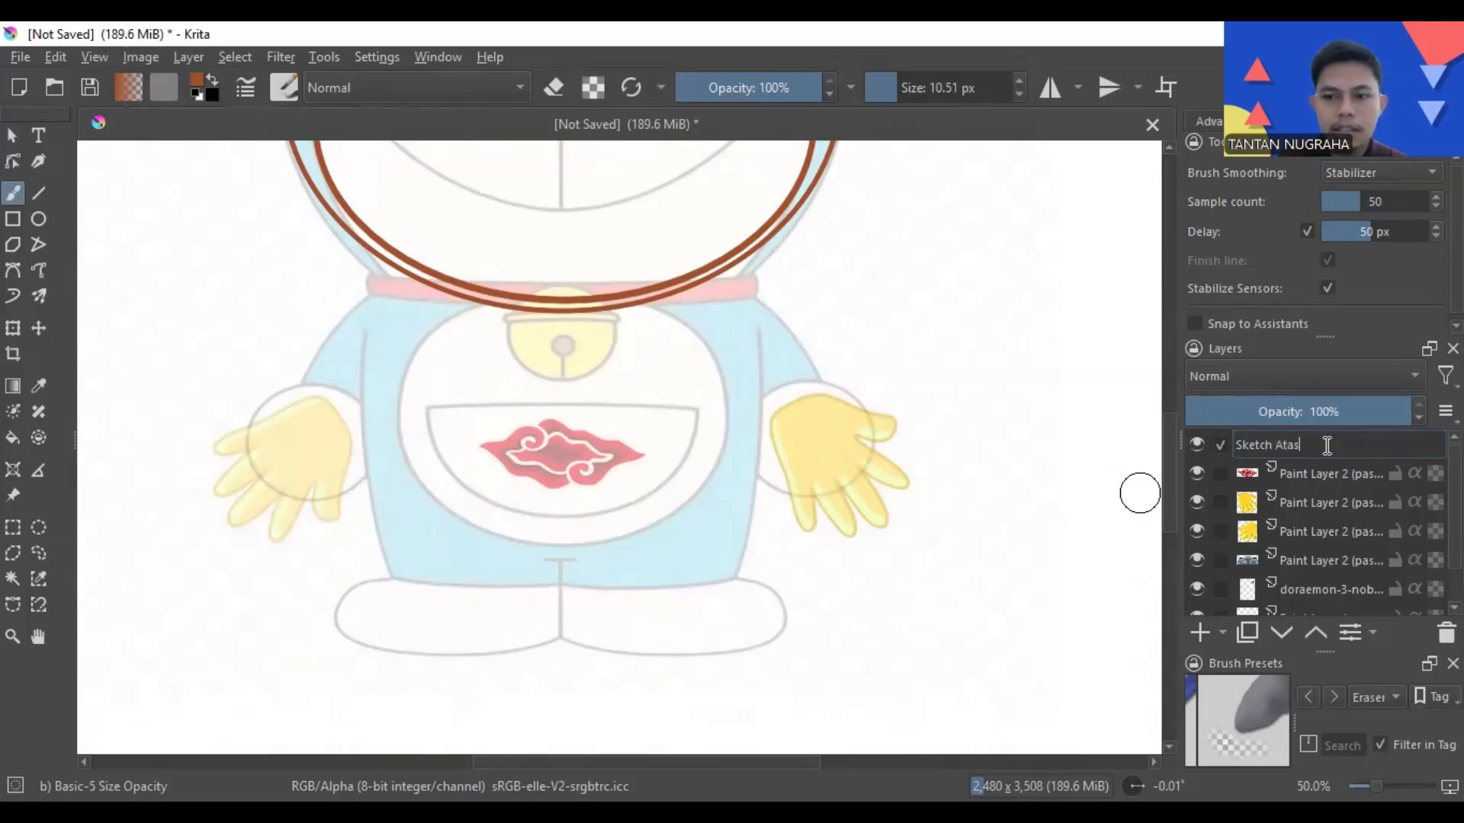
key("Return")
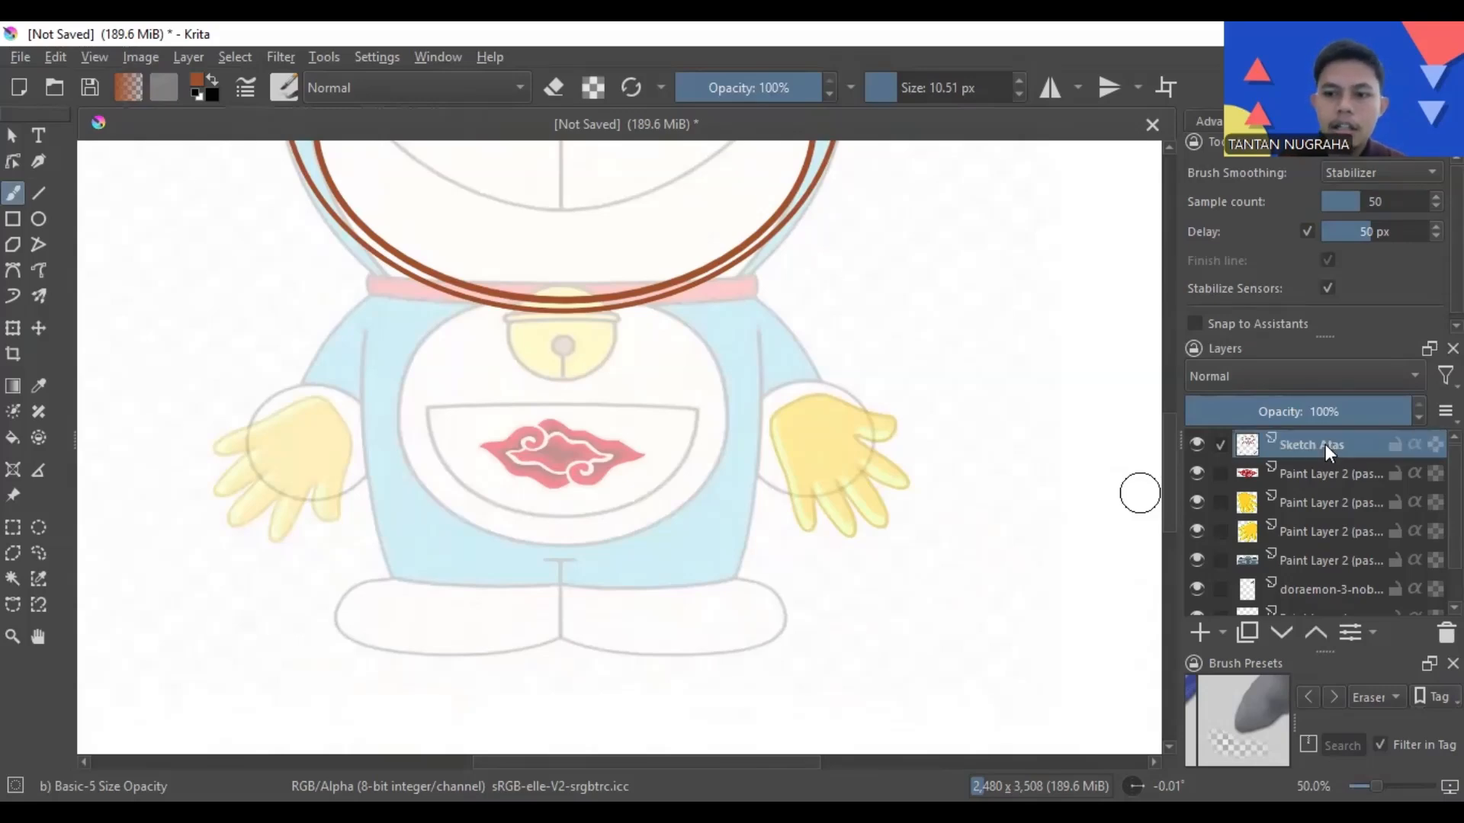
left_click(1197, 634)
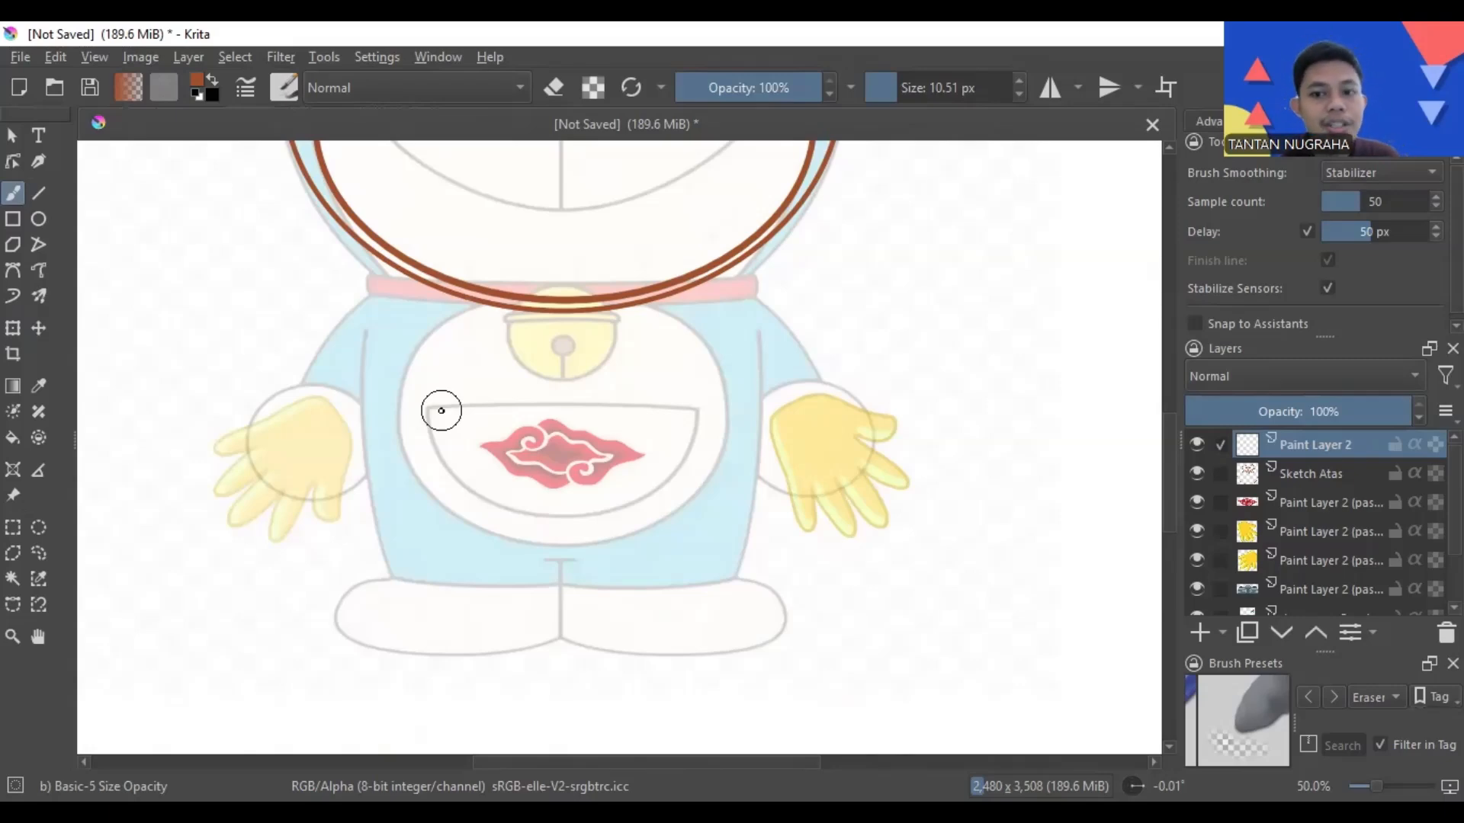
- Draw an unfilled ellipse about 554 by 442 px over the belly, and move and stretch it to fit the white belly outline
left_click(35, 219)
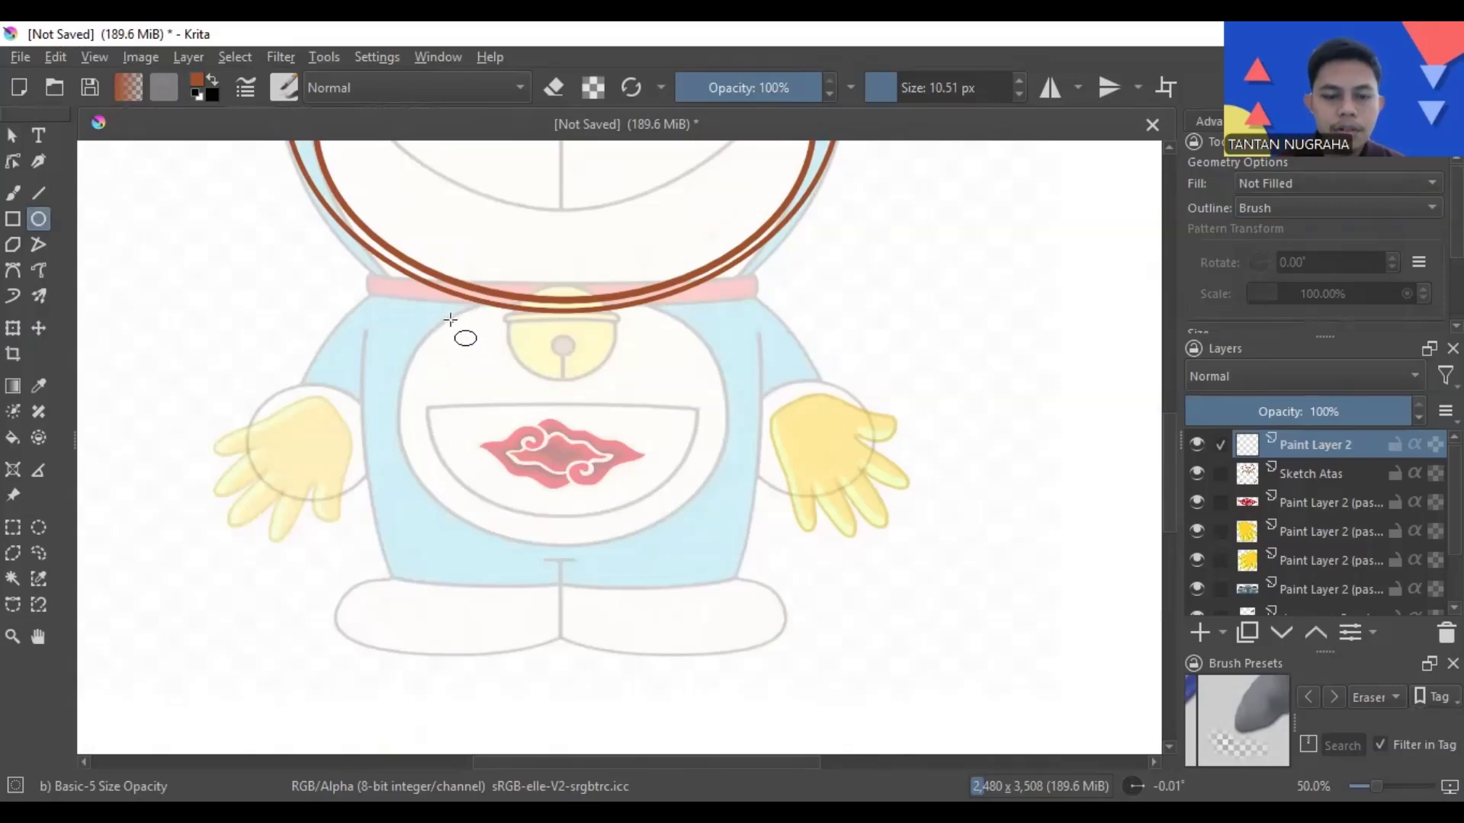
left_click_drag(451, 319, 749, 553)
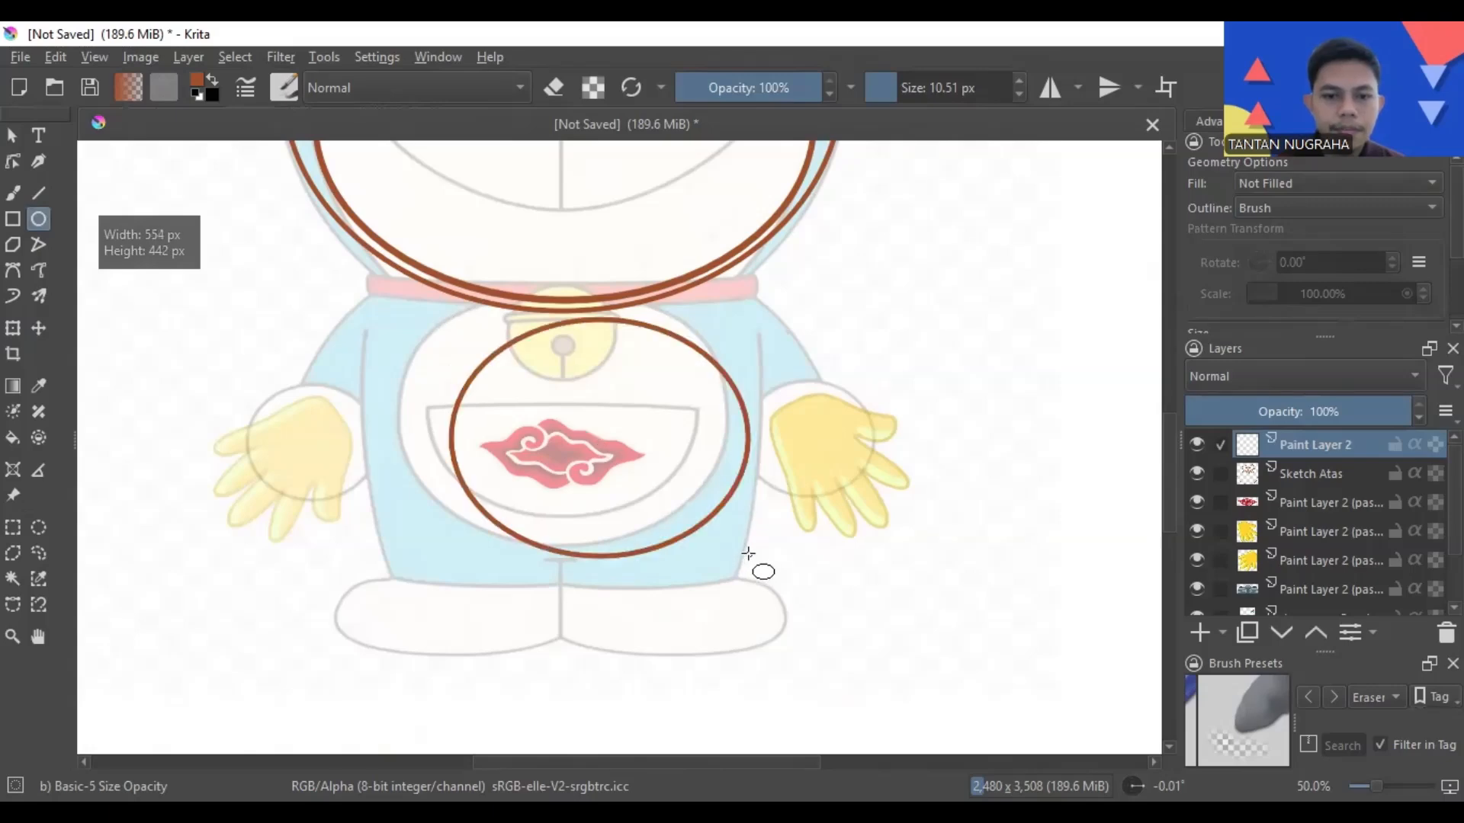
left_click(14, 328)
left_click_drag(669, 343, 621, 327)
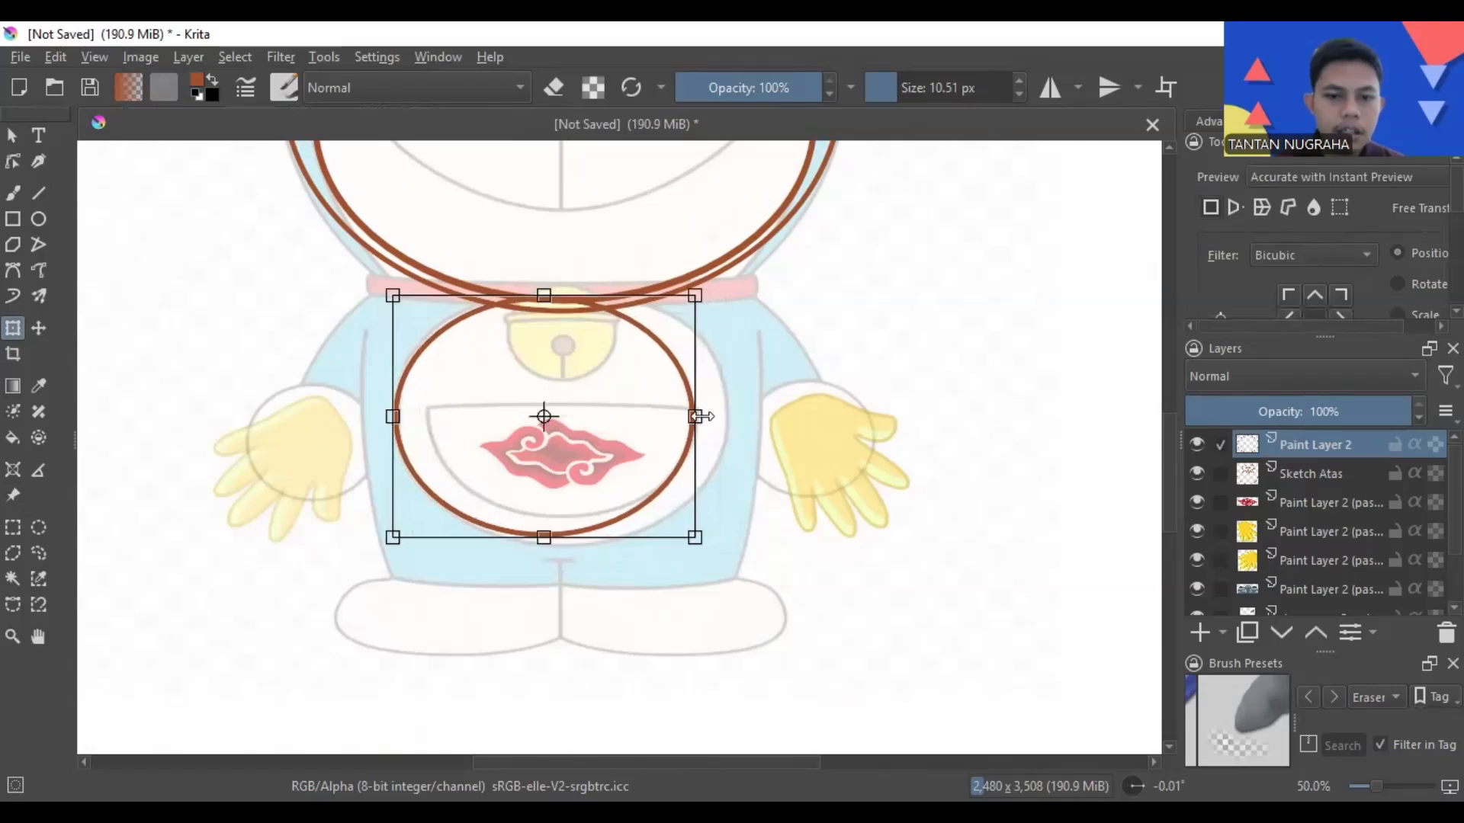
left_click_drag(696, 417, 734, 417)
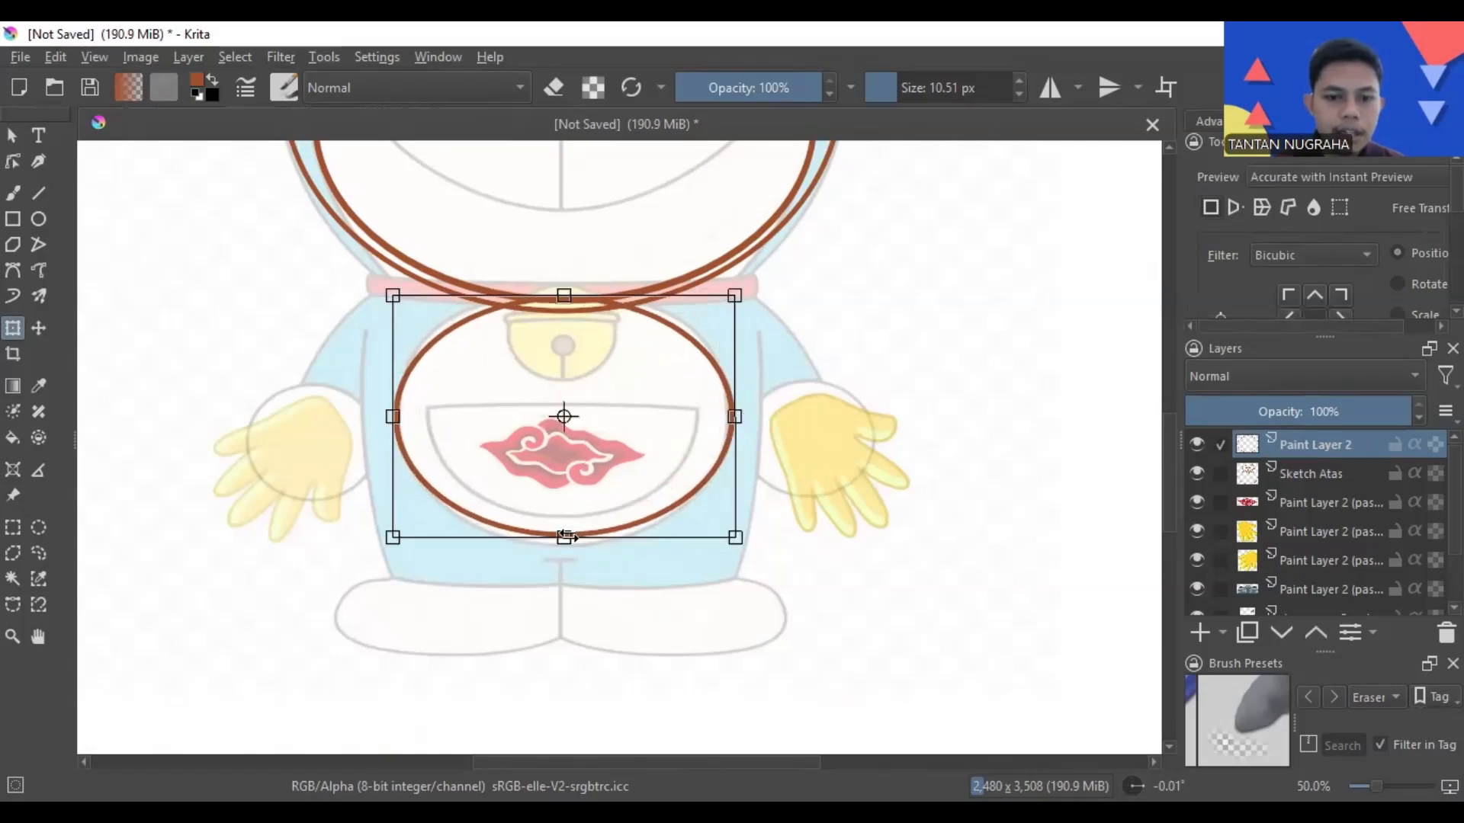
left_click_drag(564, 537, 565, 548)
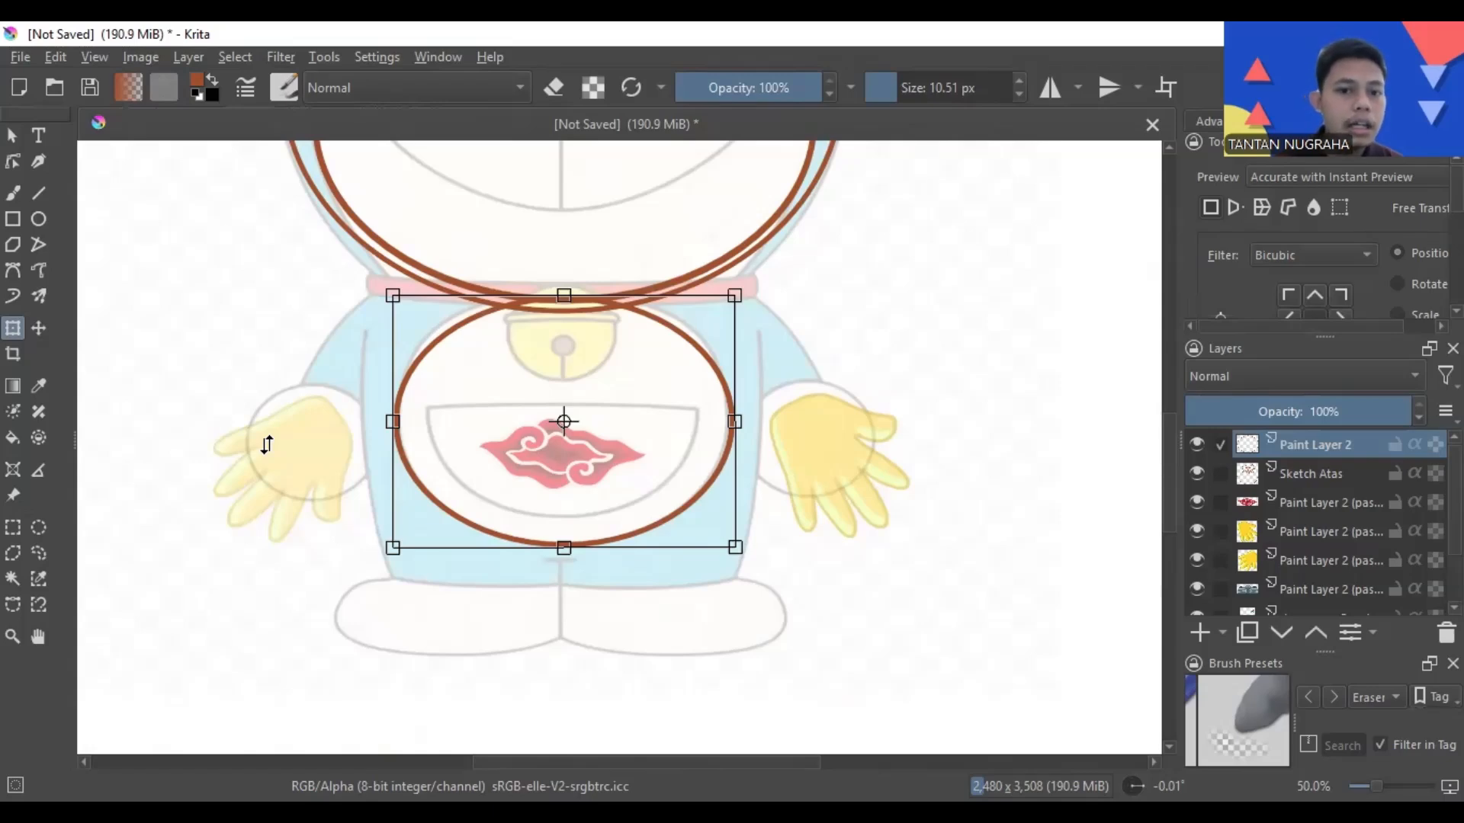
- Trace the collar's left end, curved lower edge and right end with the stabilized brush
left_click(13, 193)
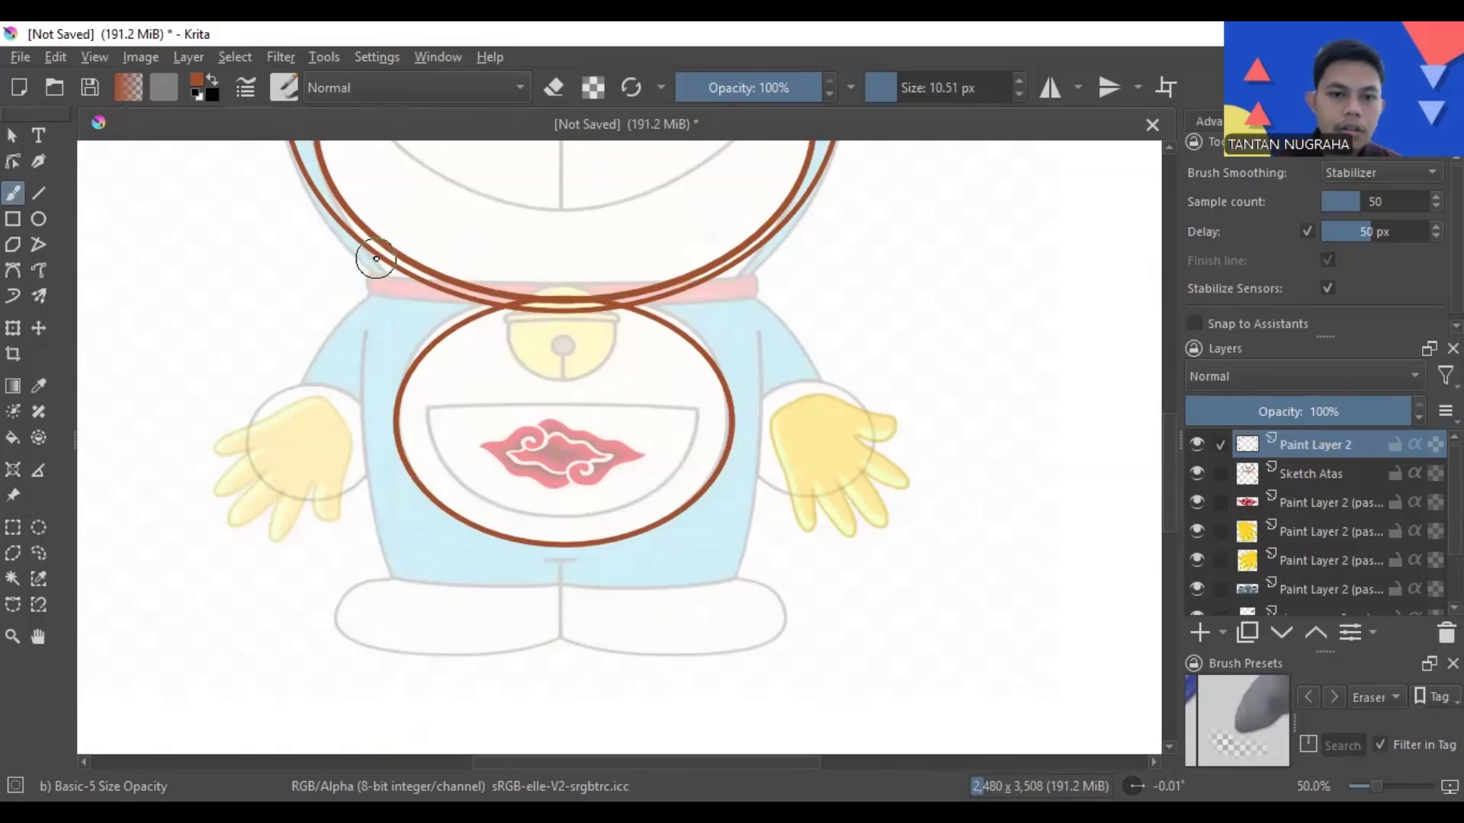
scroll(376, 259, "up", 1)
scroll(373, 260, "up", 1)
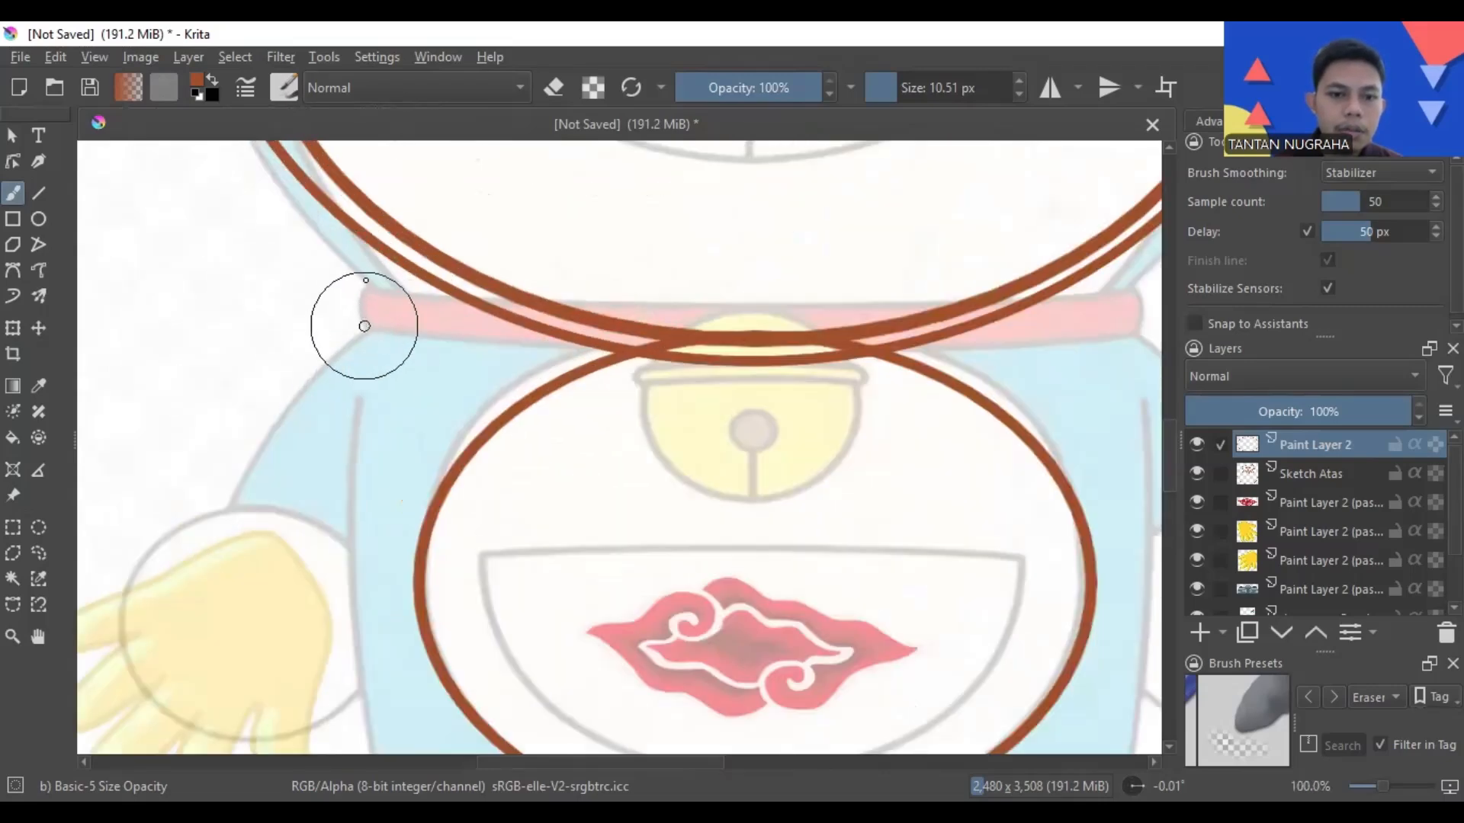
left_click_drag(366, 279, 415, 232)
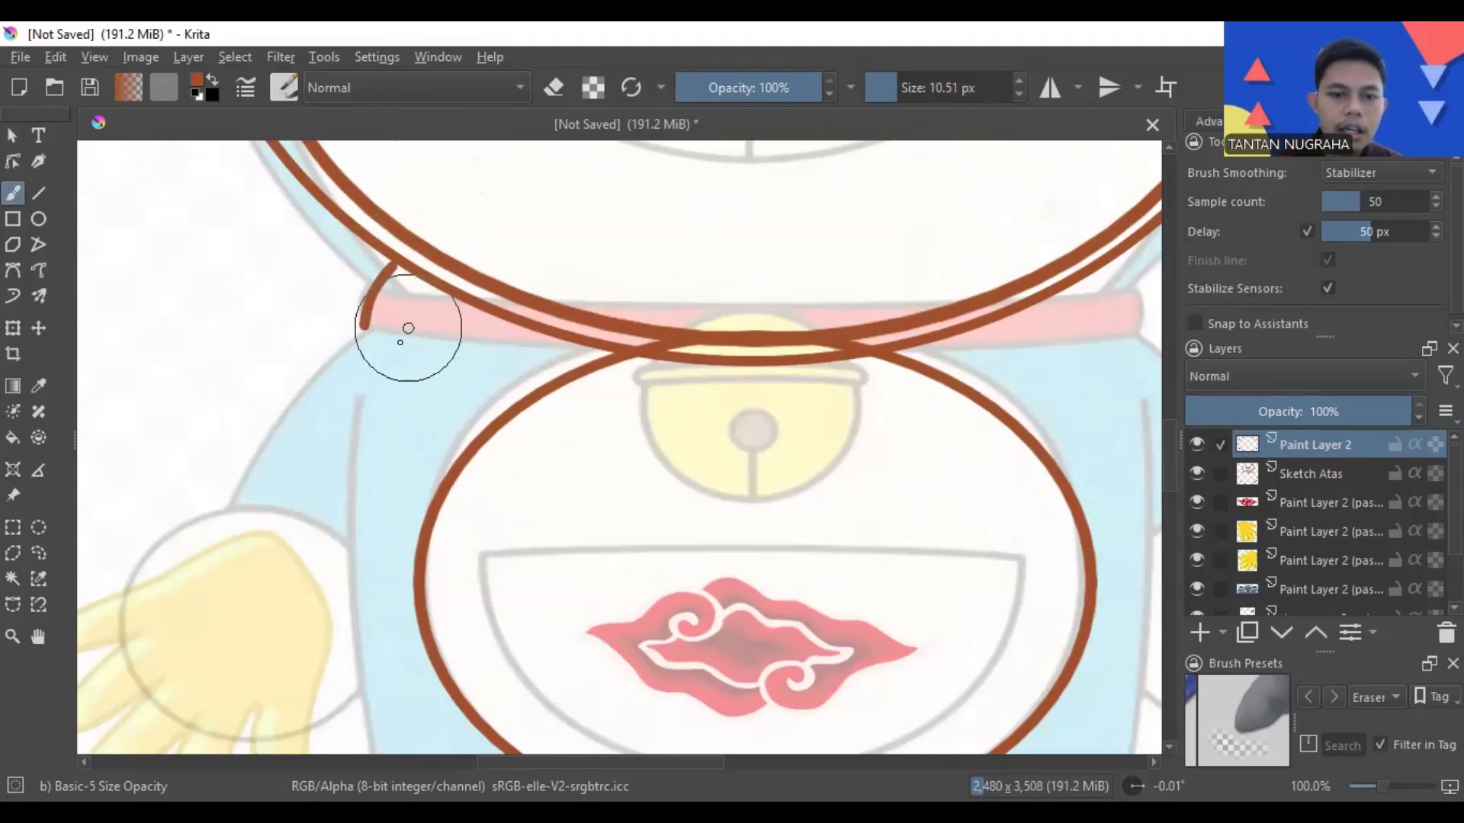
mouse_move(406, 346)
left_mouse_down()
mouse_move(661, 392)
mouse_move(911, 392)
mouse_move(1070, 370)
mouse_move(1169, 335)
left_mouse_up()
key("minus")
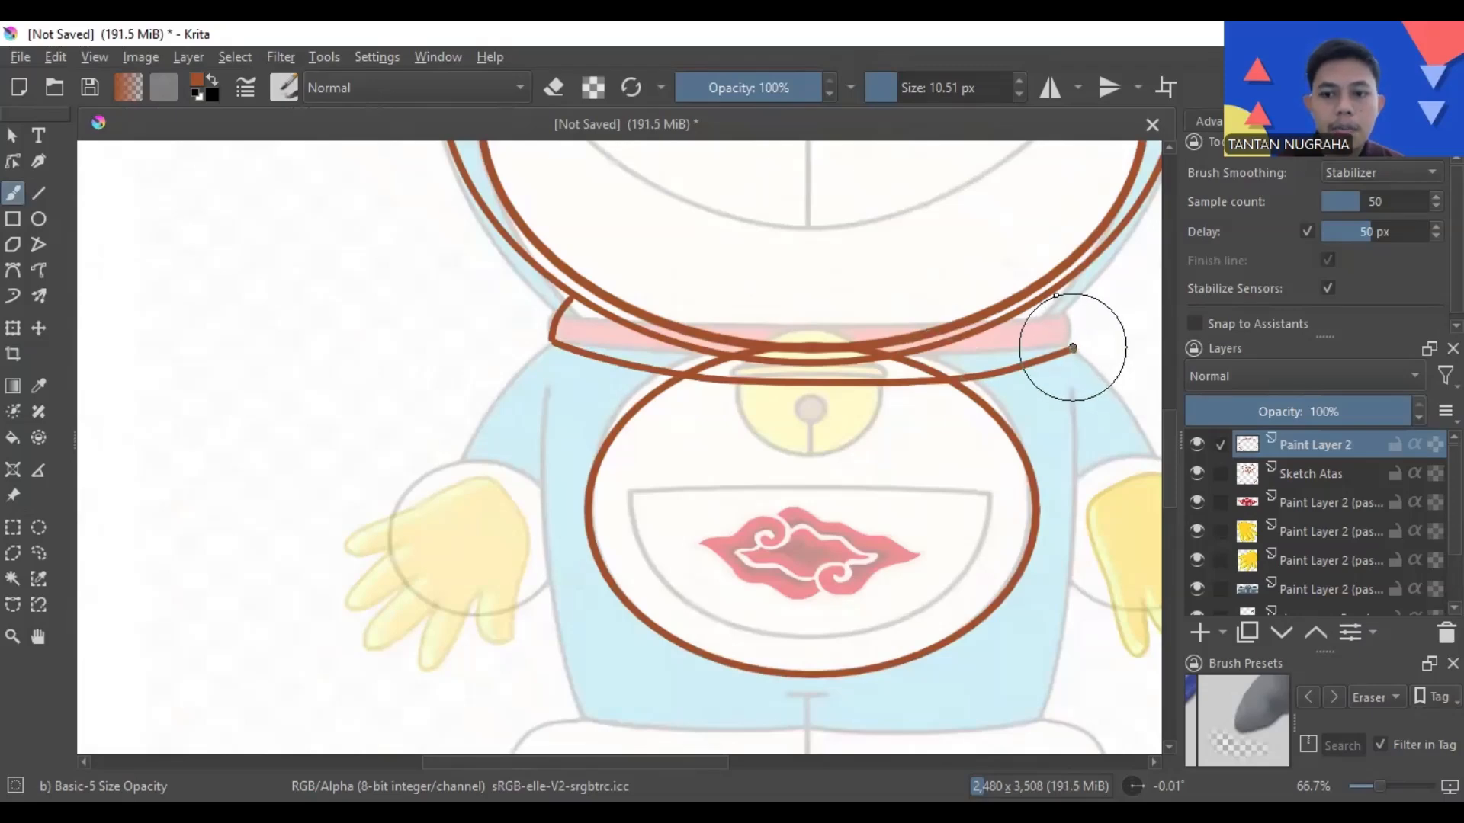
left_click_drag(1074, 350, 1054, 300)
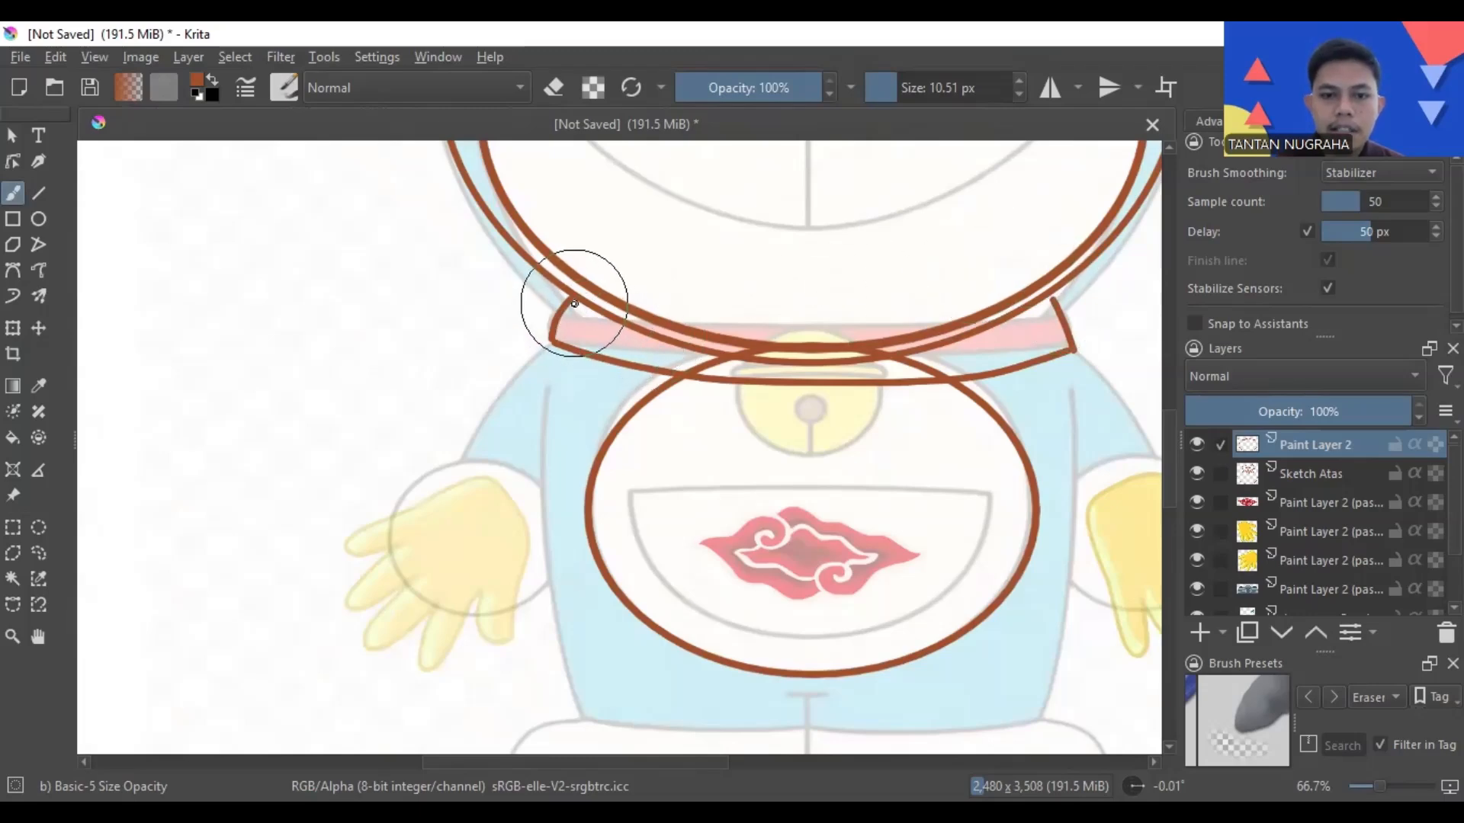
mouse_move(653, 316)
left_mouse_down()
mouse_move(931, 334)
mouse_move(1097, 288)
left_mouse_up()
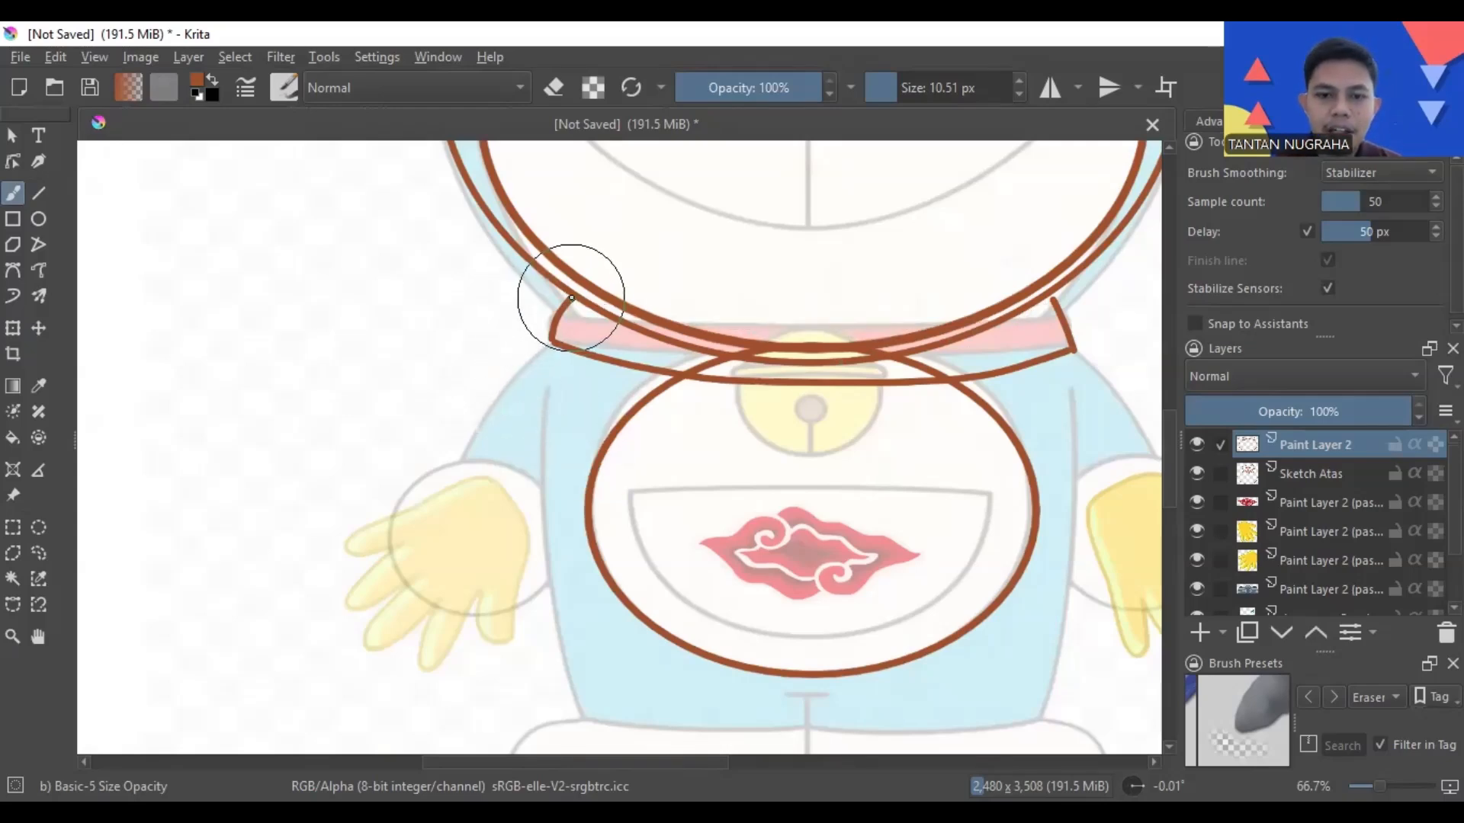
left_click_drag(573, 297, 1037, 313)
key("ctrl+z")
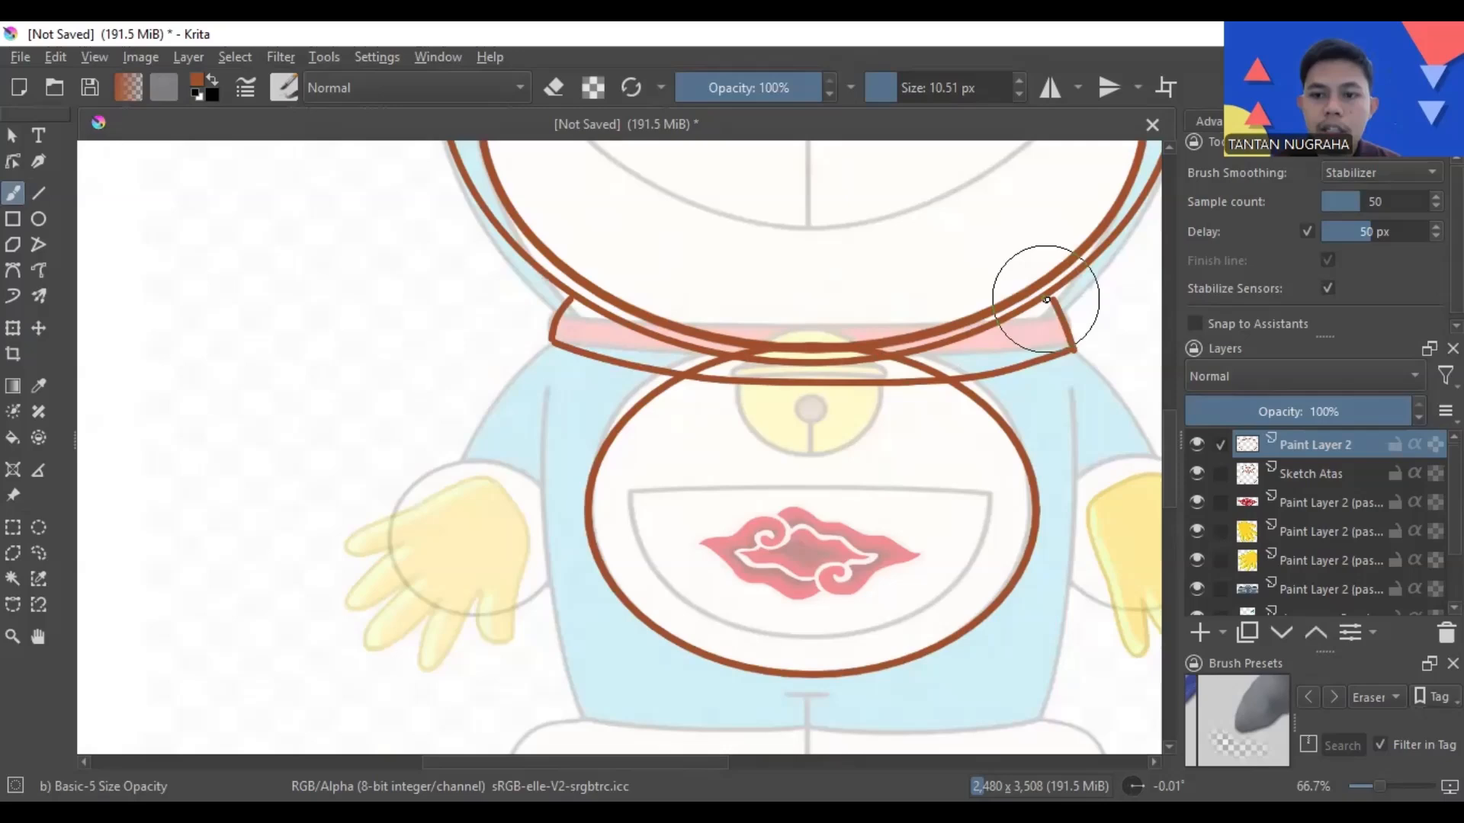
- Trace the collar's upper edge with one brush stroke from its right end to its left end
mouse_move(1002, 303)
left_mouse_down()
mouse_move(518, 298)
mouse_move(533, 297)
left_mouse_up()
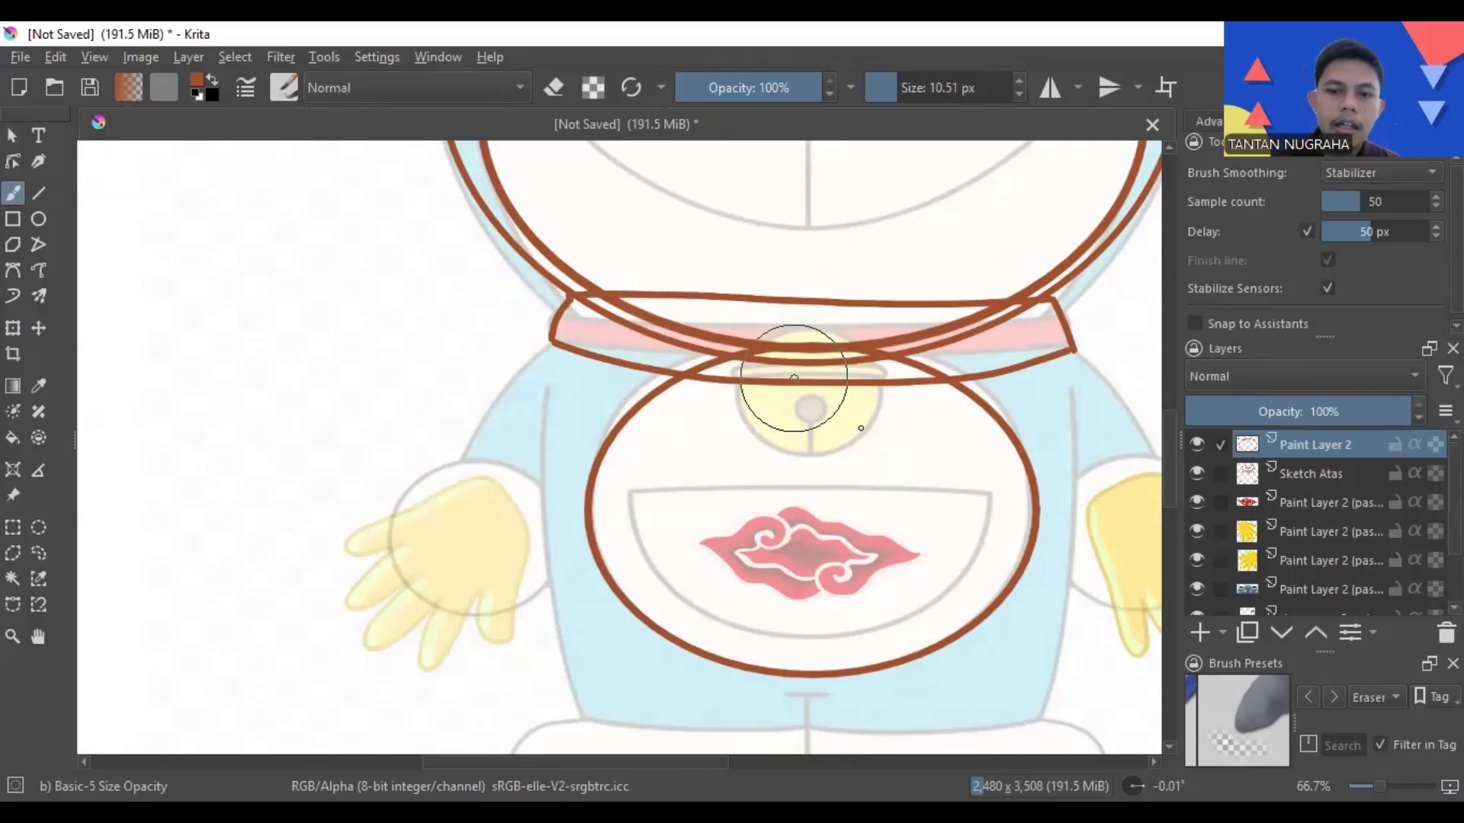
scroll(889, 450, "down", 2)
scroll(889, 451, "up", 2)
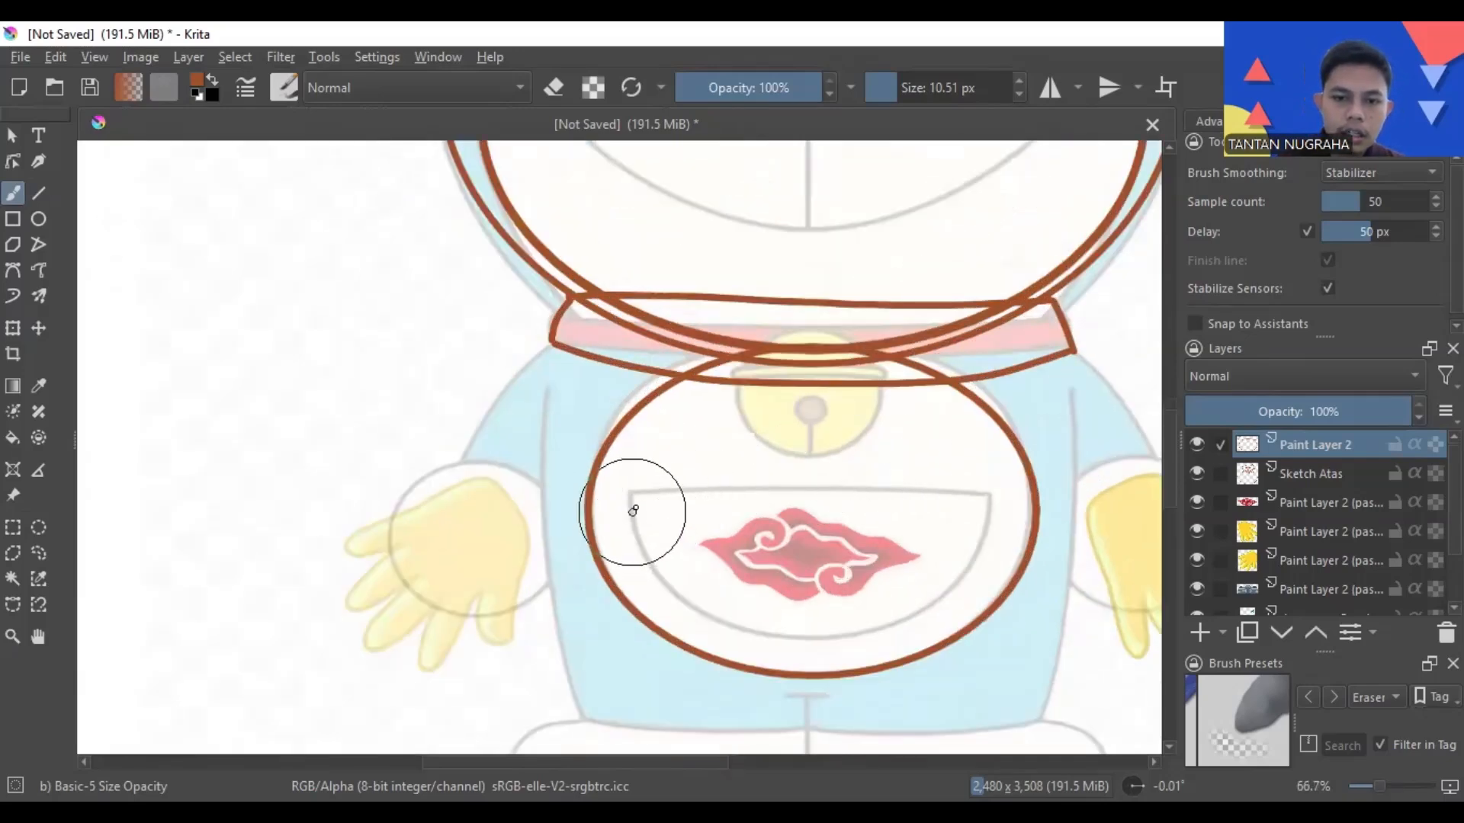
- Trace the belly pocket's straight upper edge and curved lower edge, and close the gap at its right corner
left_click_drag(628, 492, 1040, 492)
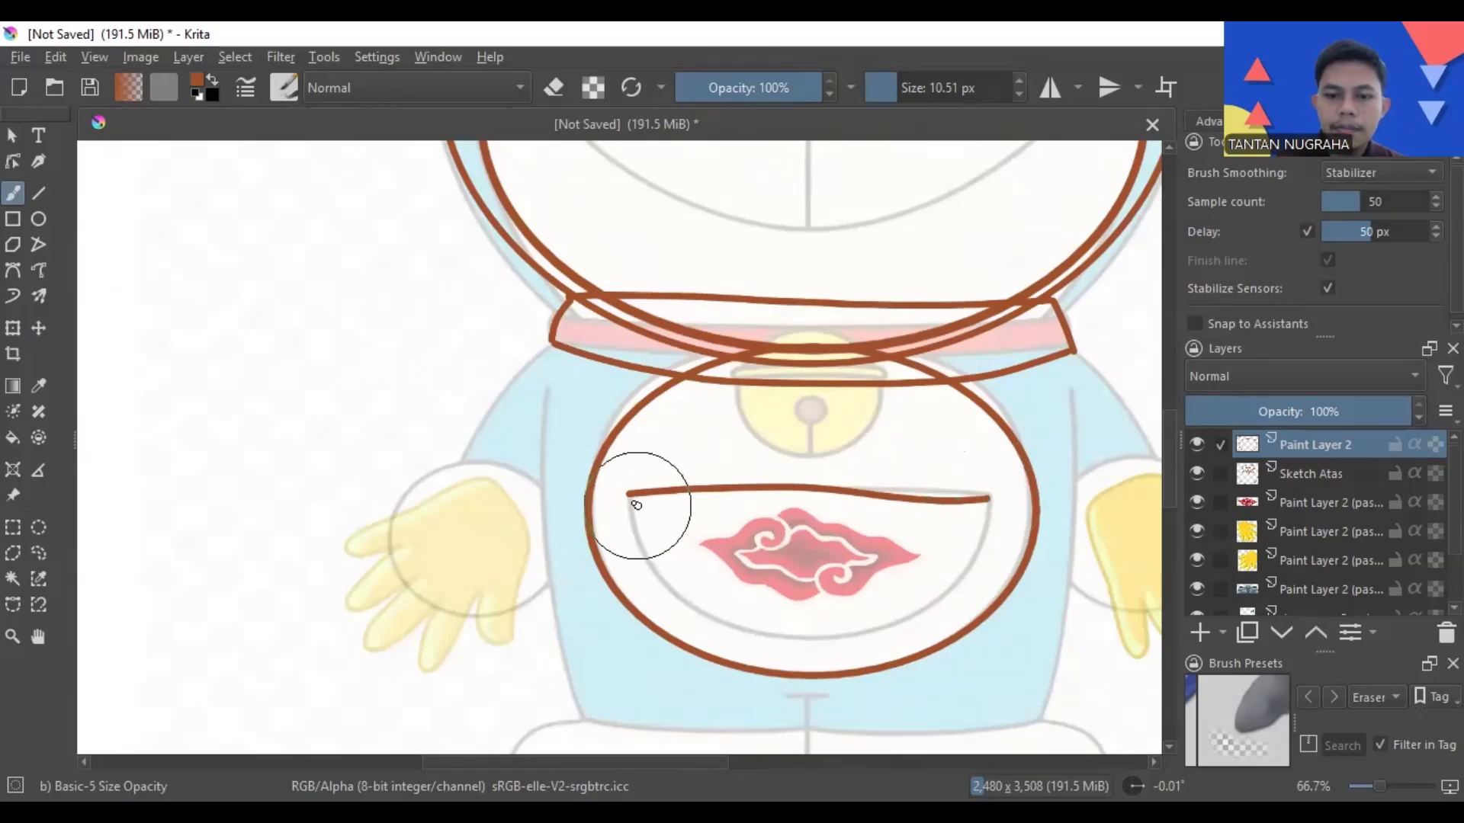
mouse_move(627, 492)
left_mouse_down()
mouse_move(692, 602)
mouse_move(793, 632)
mouse_move(888, 617)
mouse_move(968, 575)
mouse_move(1013, 474)
mouse_move(991, 502)
left_mouse_up()
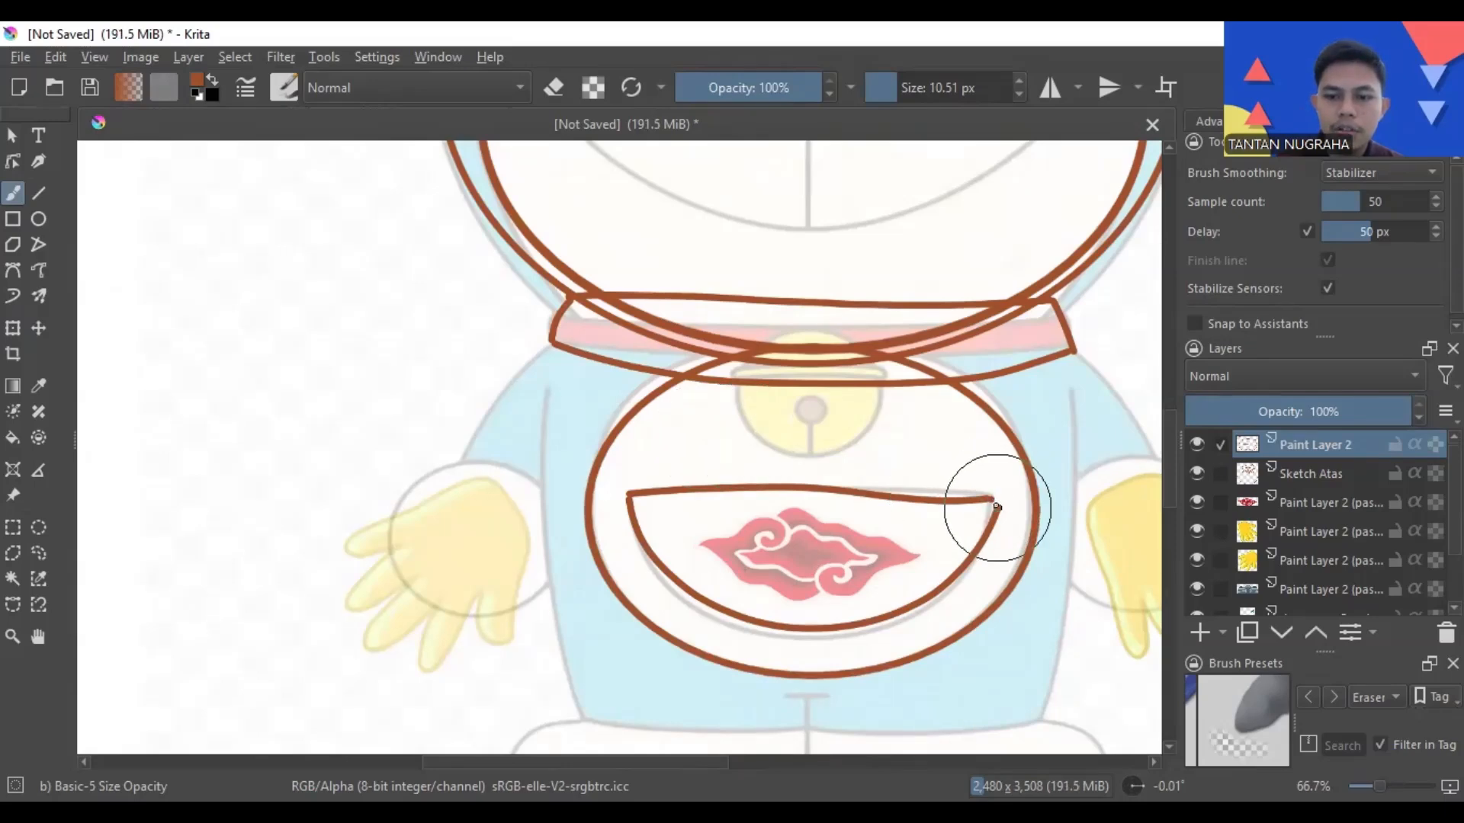
scroll(994, 503, "down", 2)
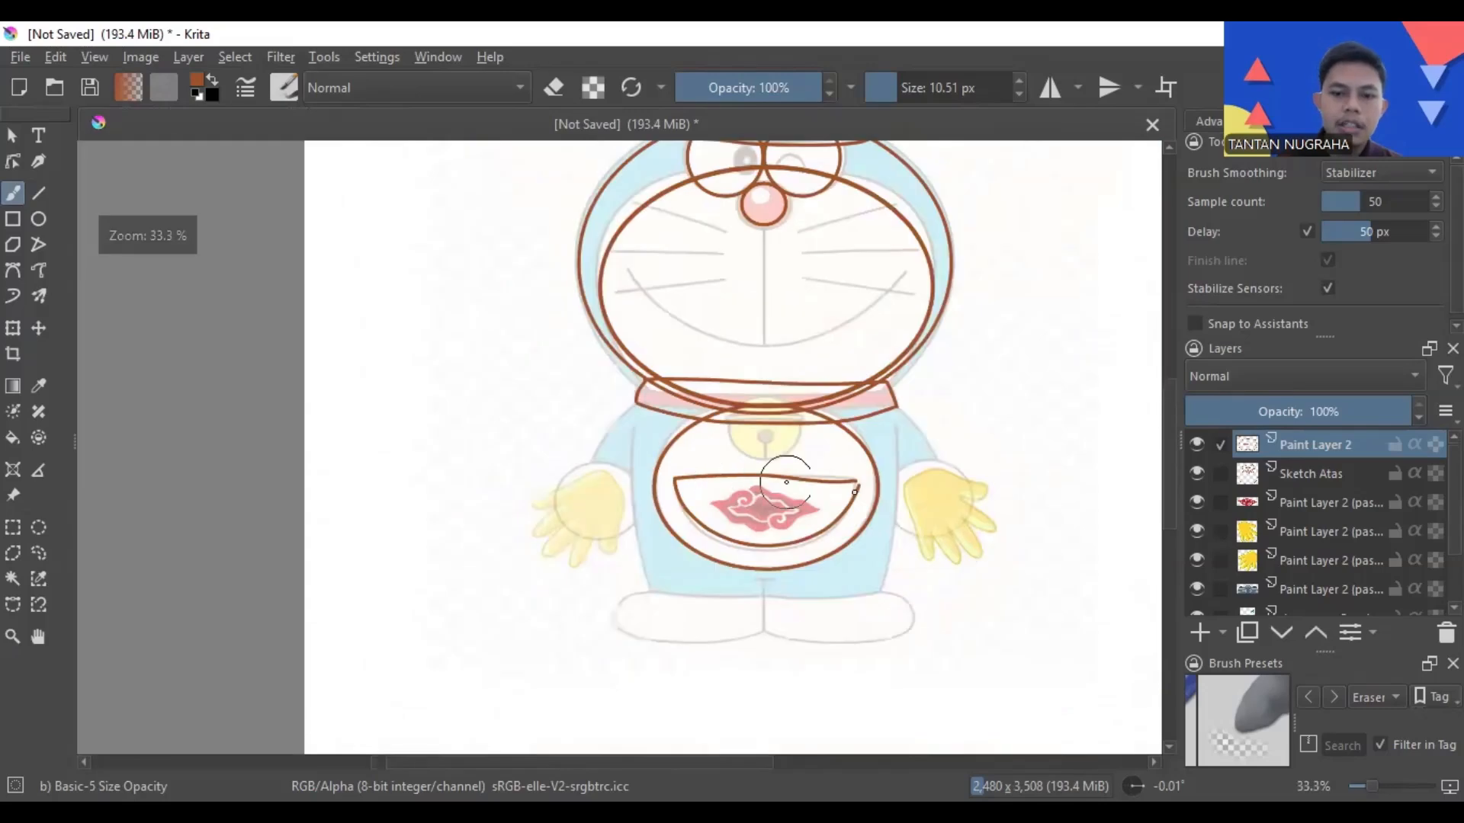
scroll(824, 484, "up", 1)
scroll(938, 480, "up", 5)
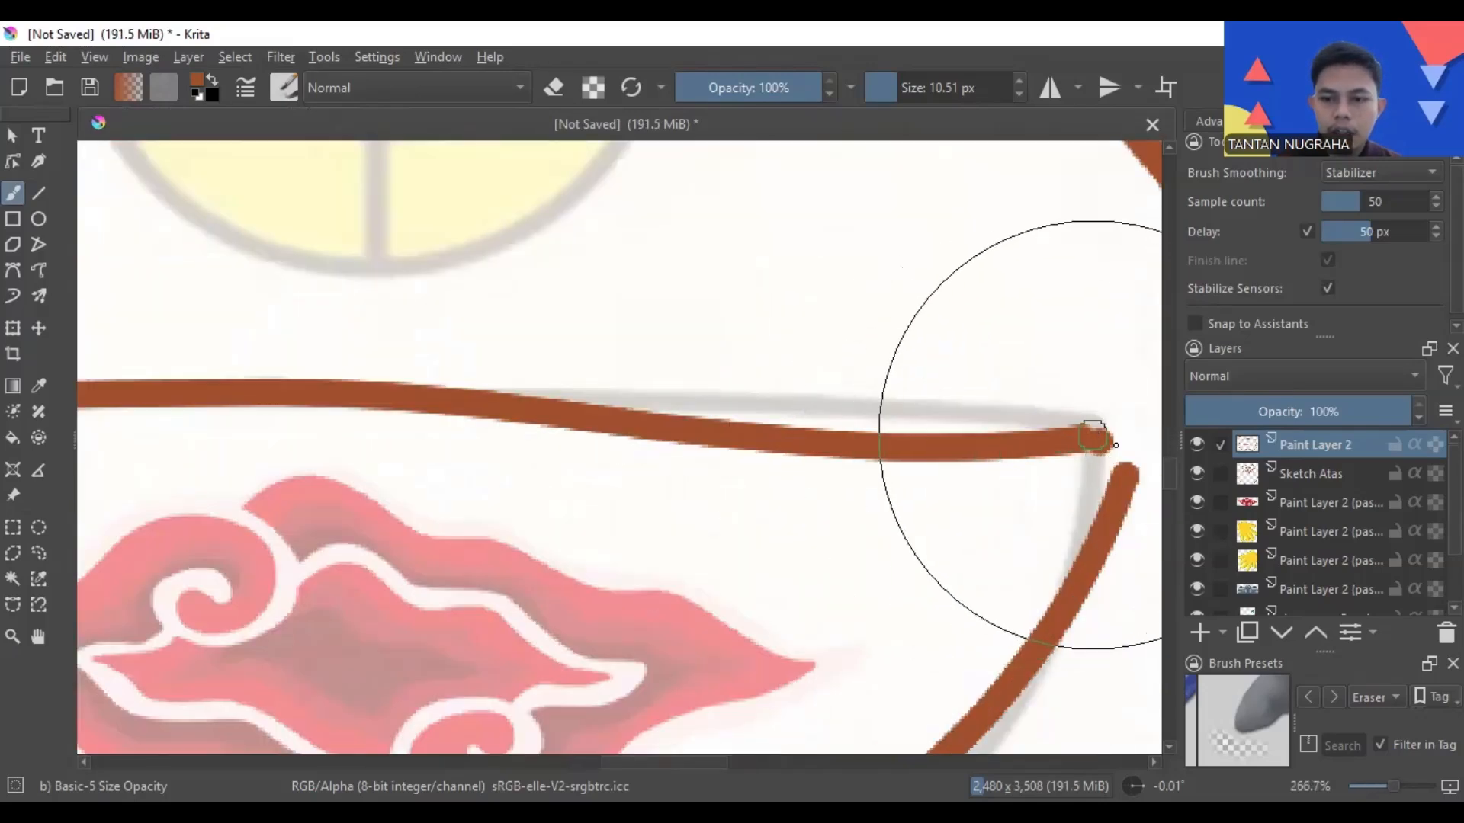
left_click_drag(1094, 436, 1113, 457)
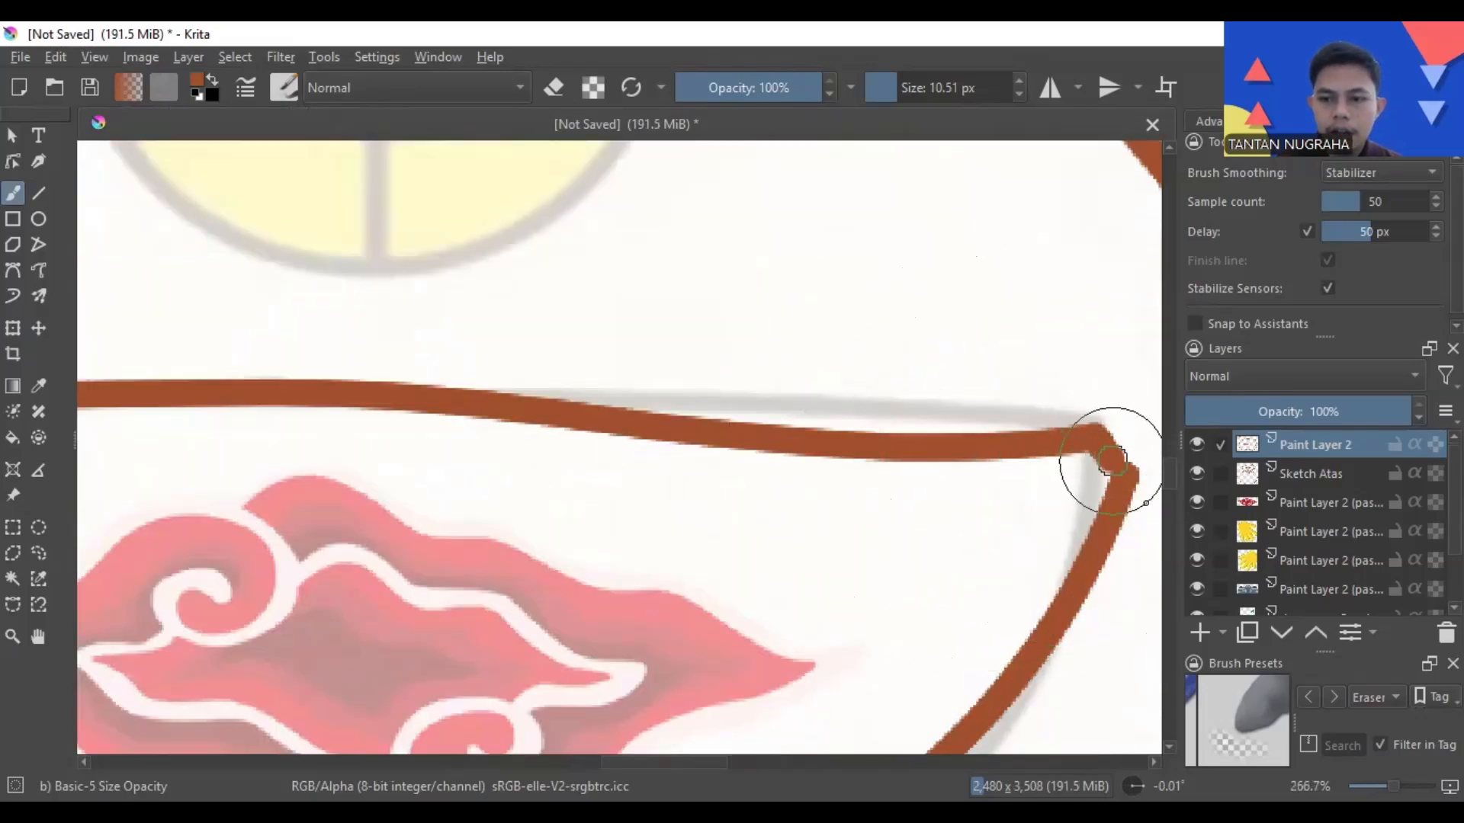
- Trace the outer edge of the left arm from the collar's corner down to the hand's uppermost finger
scroll(951, 482, "down", 5)
scroll(710, 466, "up", 2)
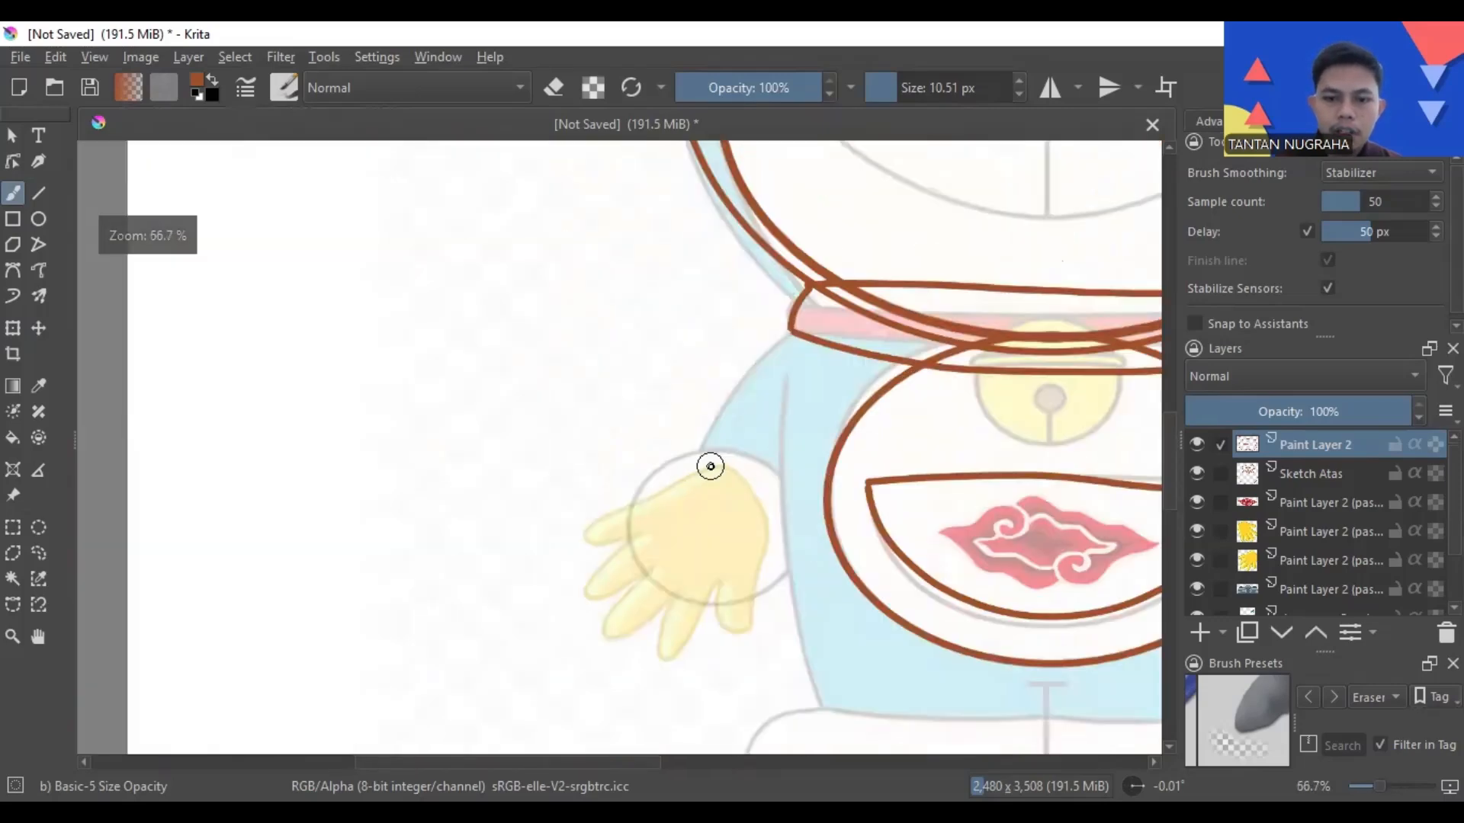
scroll(710, 467, "down", 2)
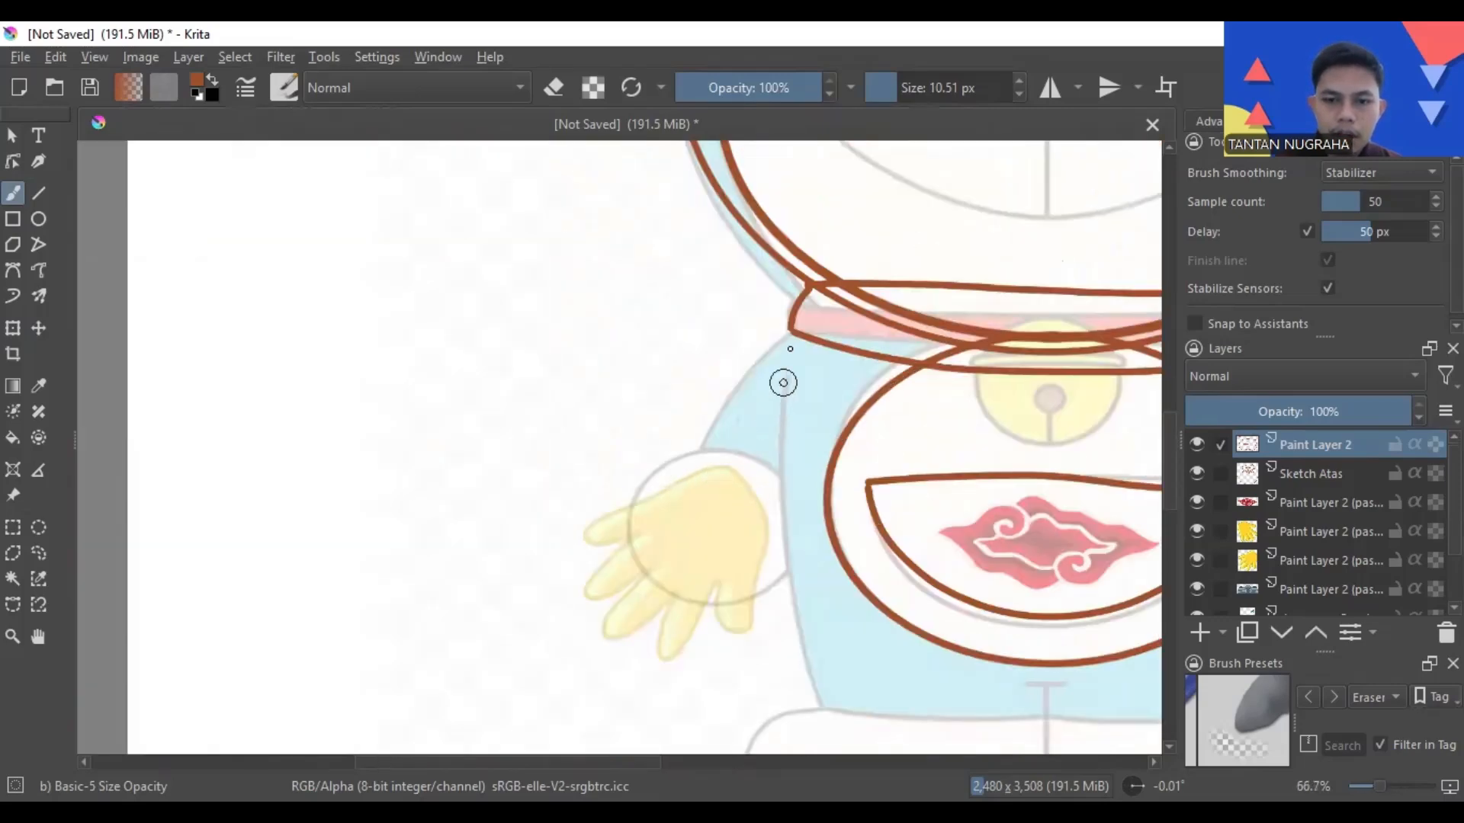
mouse_move(793, 329)
left_mouse_down()
mouse_move(749, 363)
mouse_move(687, 512)
mouse_move(622, 522)
mouse_move(678, 492)
mouse_move(610, 521)
left_mouse_up()
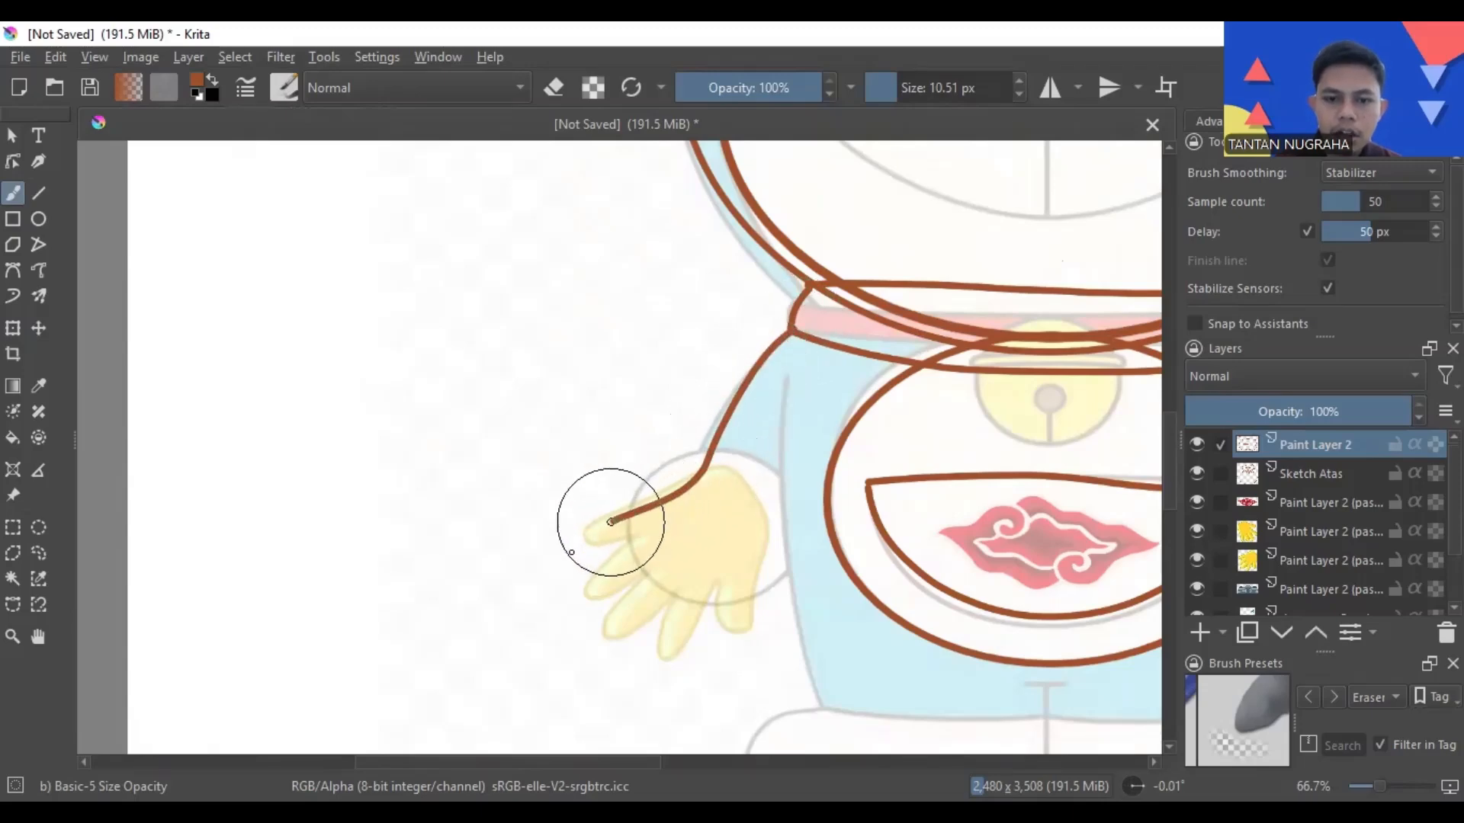
scroll(611, 521, "up", 1)
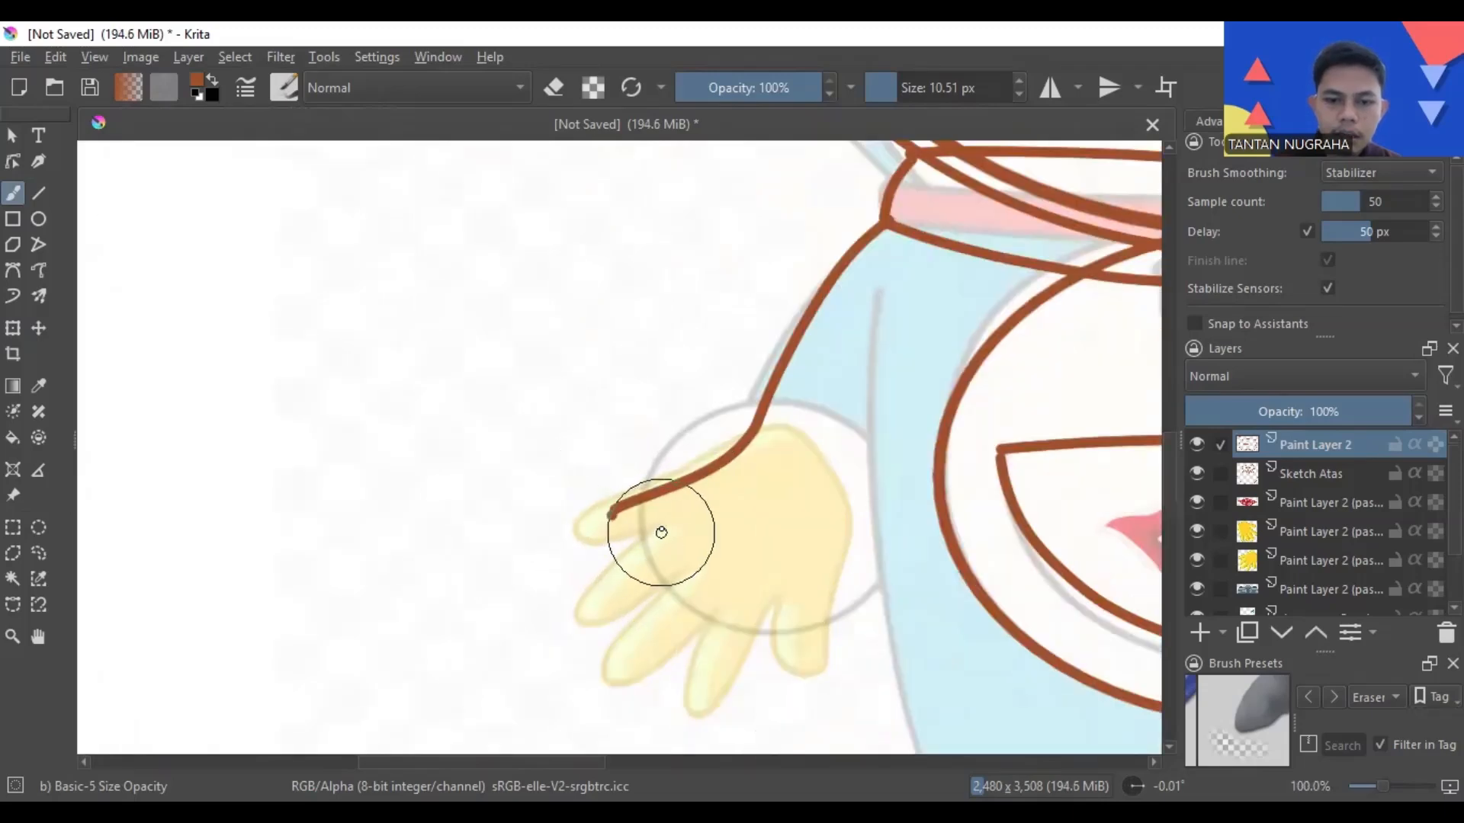
left_click_drag(665, 528, 585, 516)
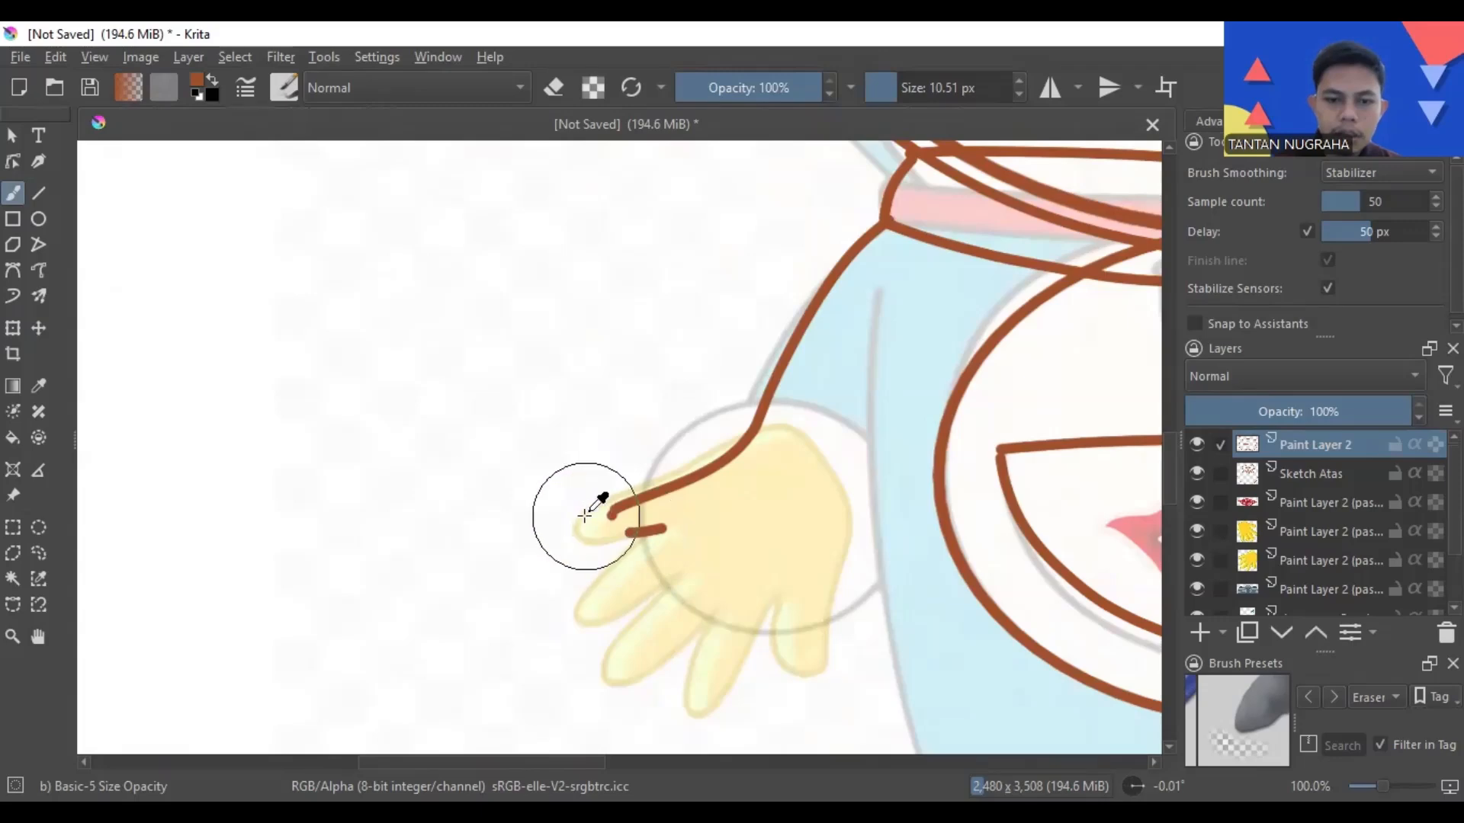
key("ctrl+z")
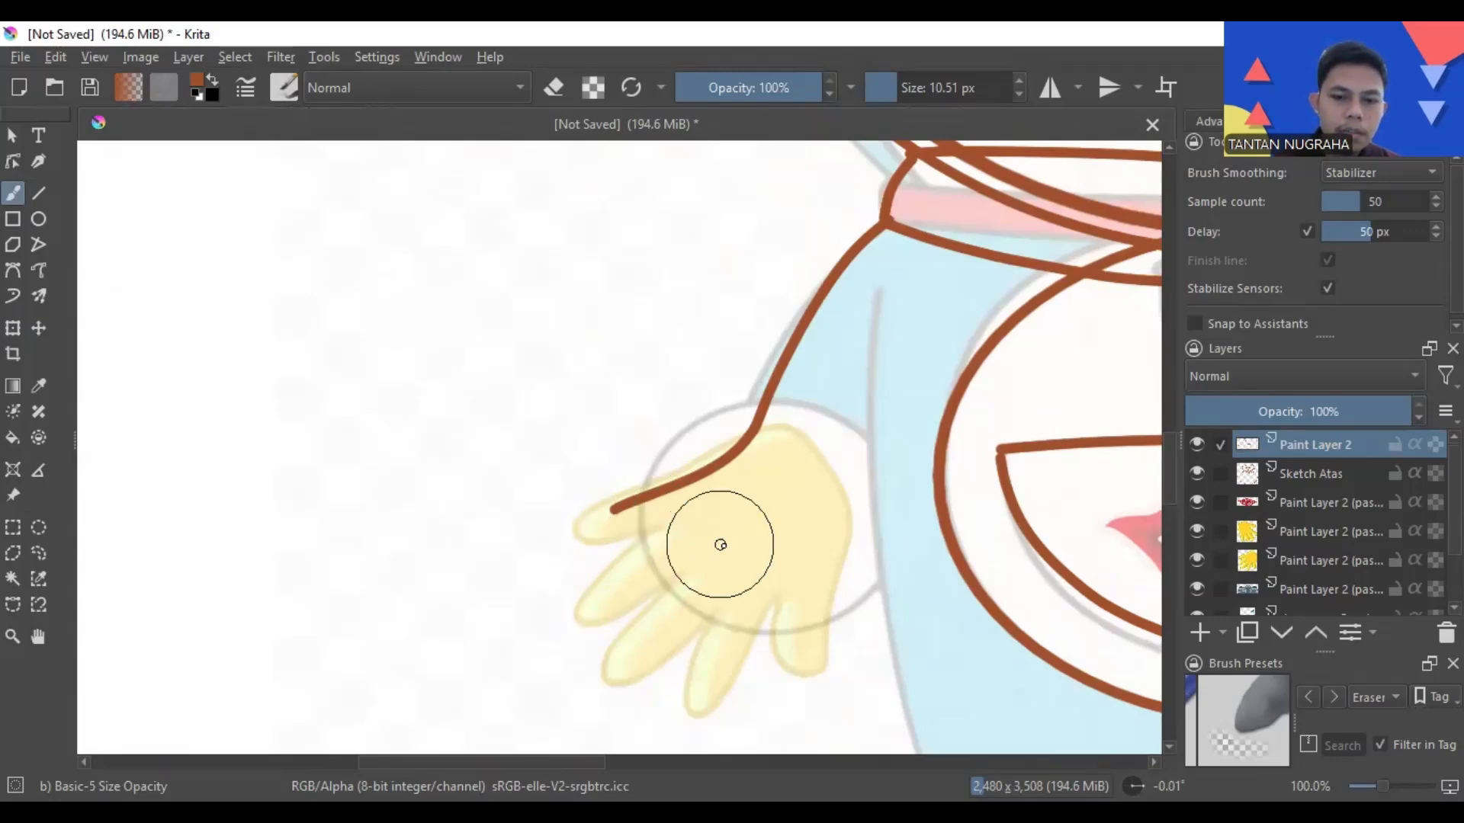
- Set the brush smoothing to Weighted and trace the left hand's fingers around to the side of the body
left_click(1363, 173)
left_click(1361, 144)
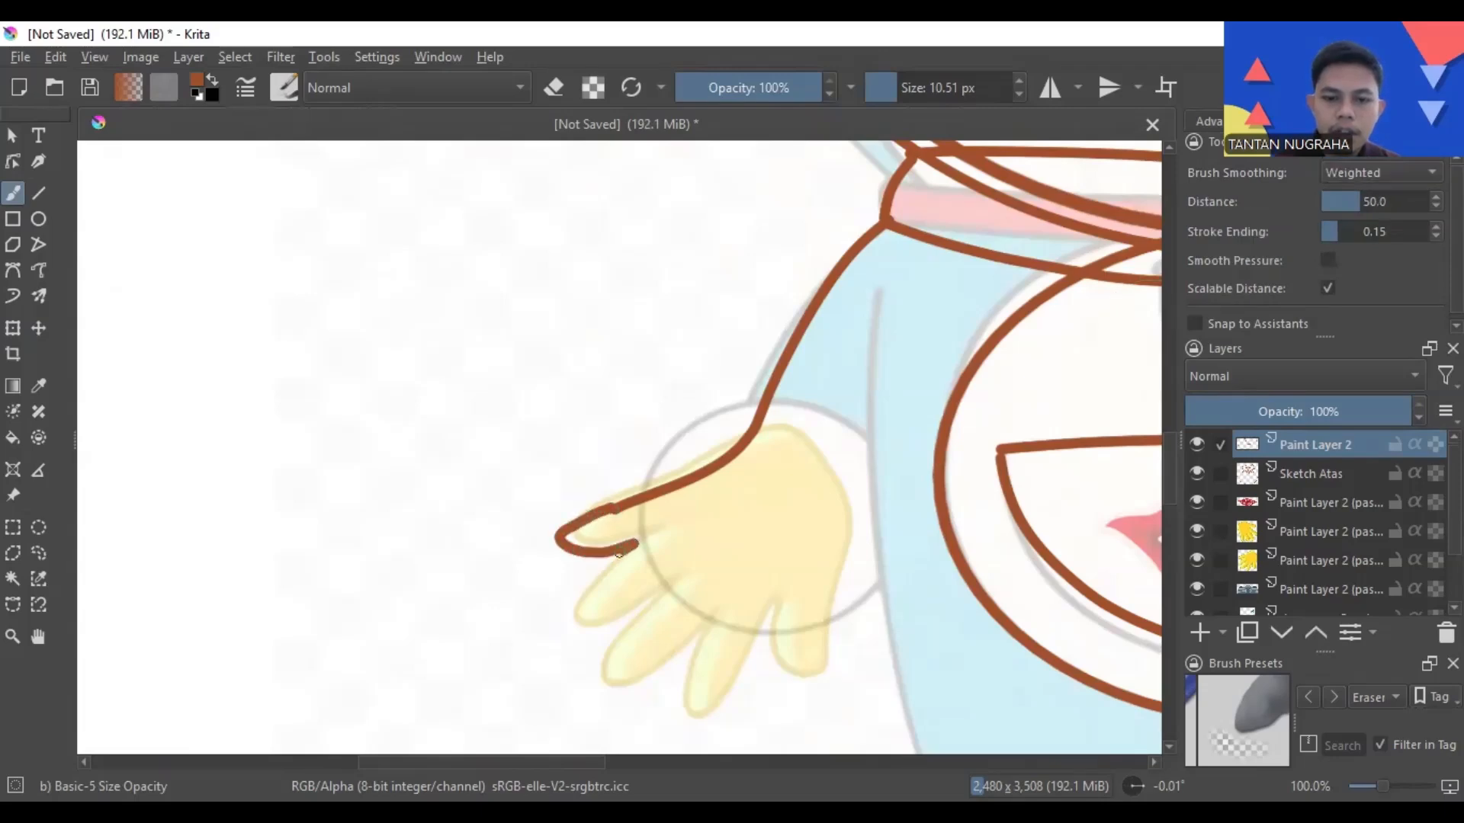
mouse_move(619, 552)
left_mouse_down()
mouse_move(568, 603)
mouse_move(569, 618)
mouse_move(646, 606)
mouse_move(587, 667)
mouse_move(616, 690)
left_mouse_up()
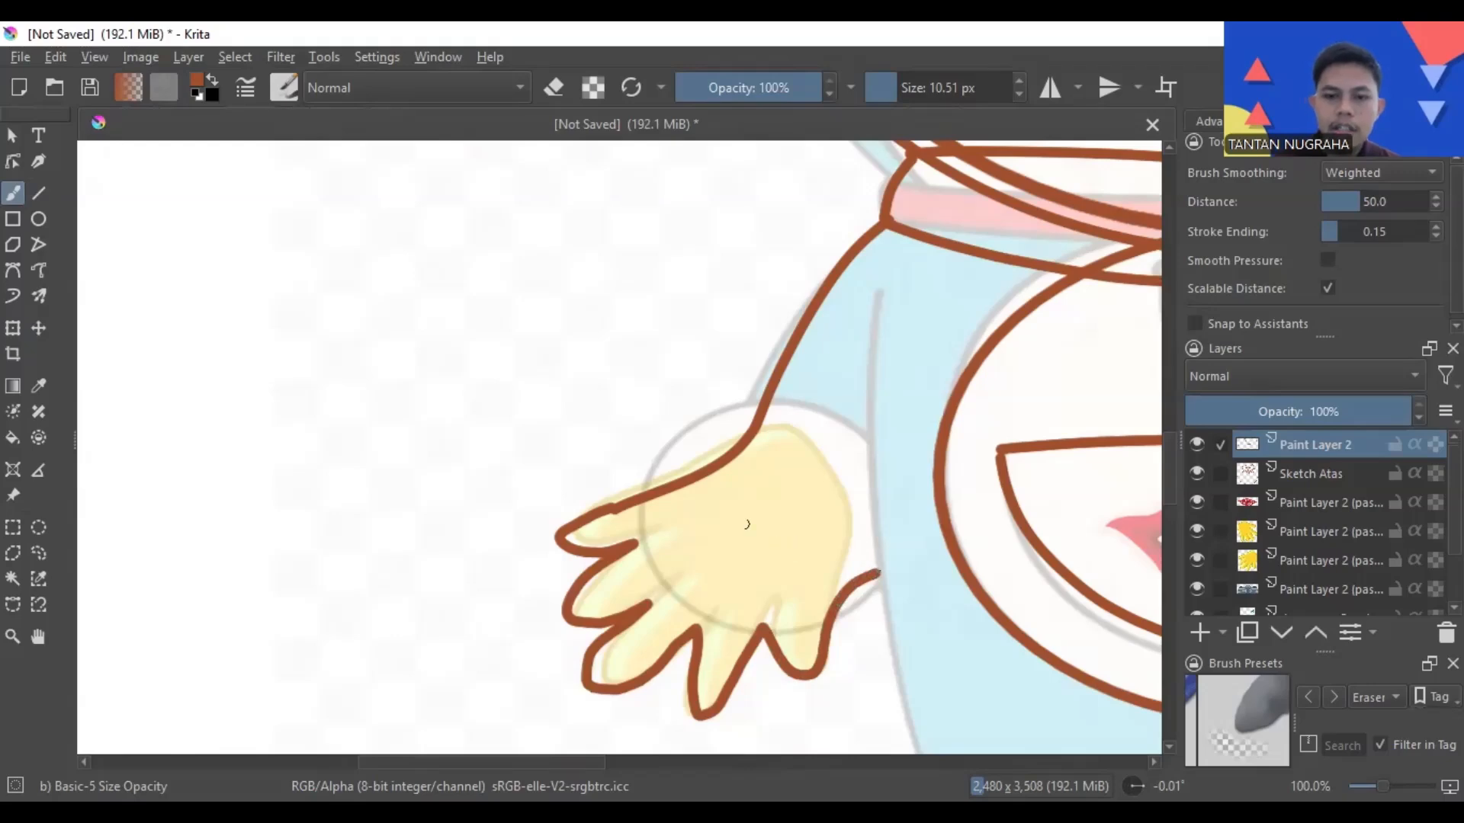
- Set the brush smoothing to Stabilizer and trace the right arm's outer edge from the collar's corner to the hand's uppermost finger
scroll(725, 501, "down", 5)
scroll(952, 503, "up", 3)
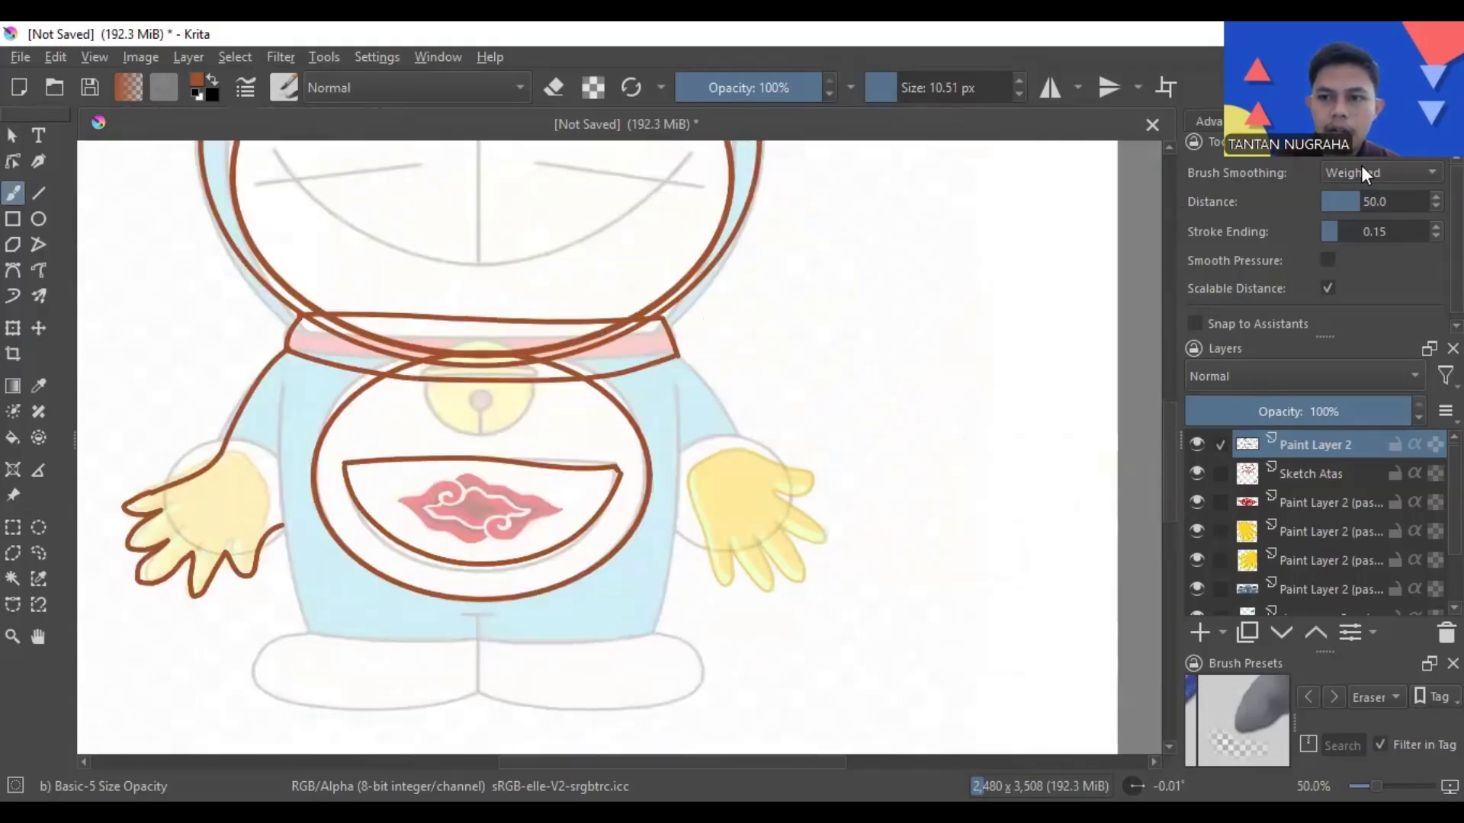
left_click(1361, 166)
left_click(1368, 195)
scroll(679, 378, "up", 1)
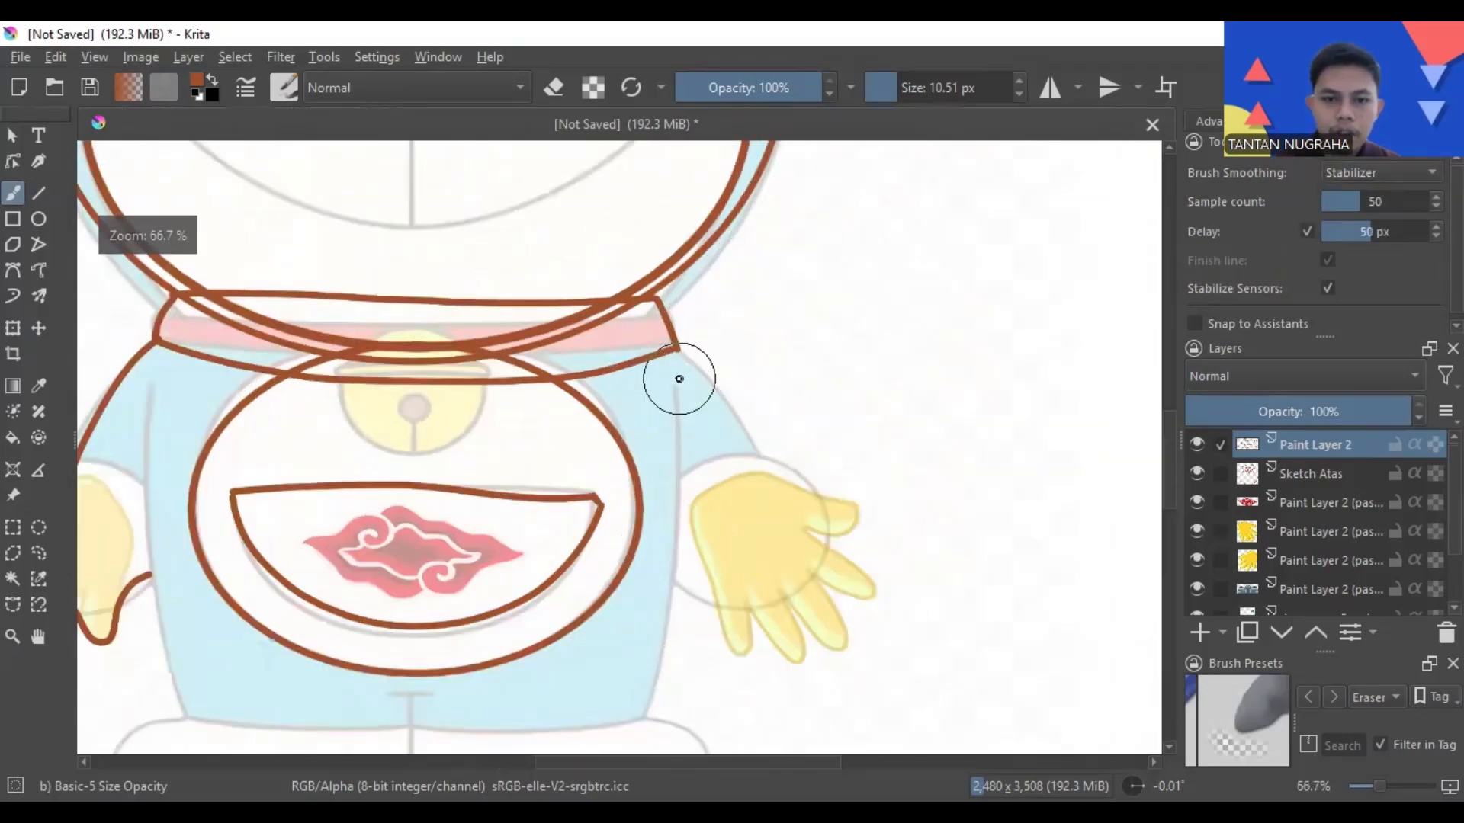
scroll(674, 352, "up", 1)
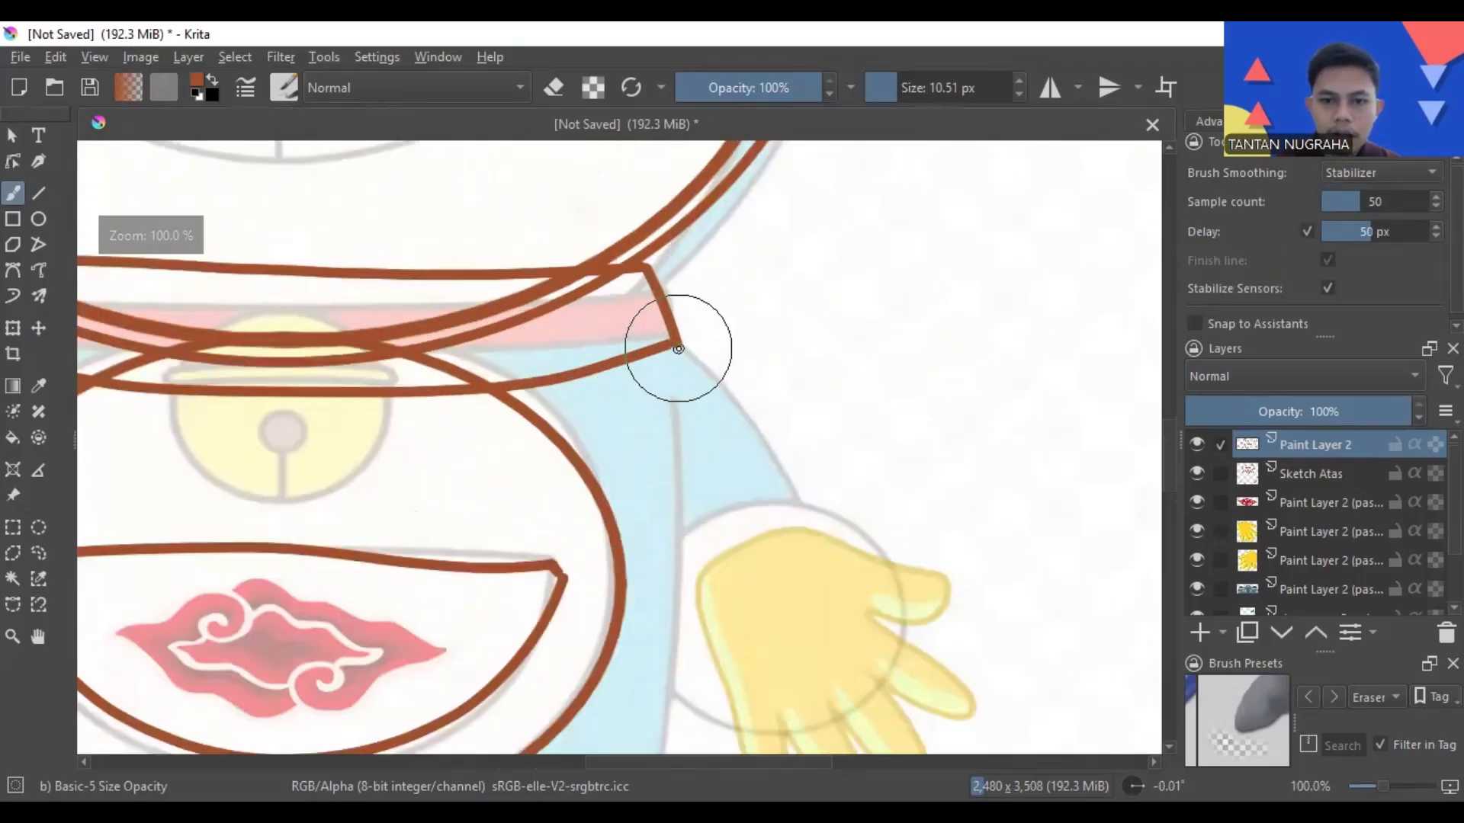
mouse_move(678, 349)
left_mouse_down()
mouse_move(727, 395)
mouse_move(807, 532)
mouse_move(914, 569)
left_mouse_up()
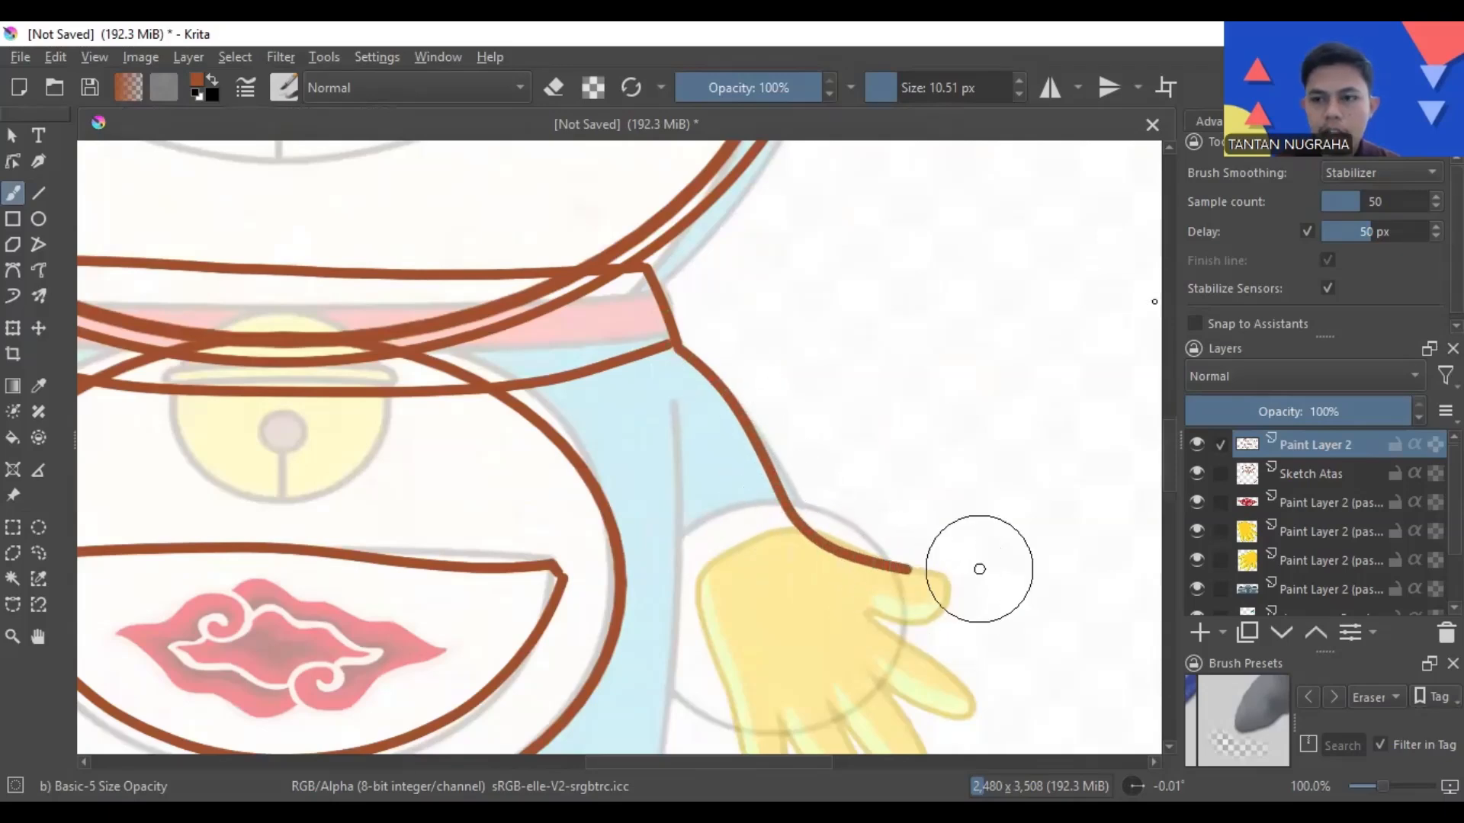
- Set the brush smoothing to Weighted and trace the right hand's fingers around to the side of the body
left_click(1363, 154)
scroll(962, 581, "up", 2)
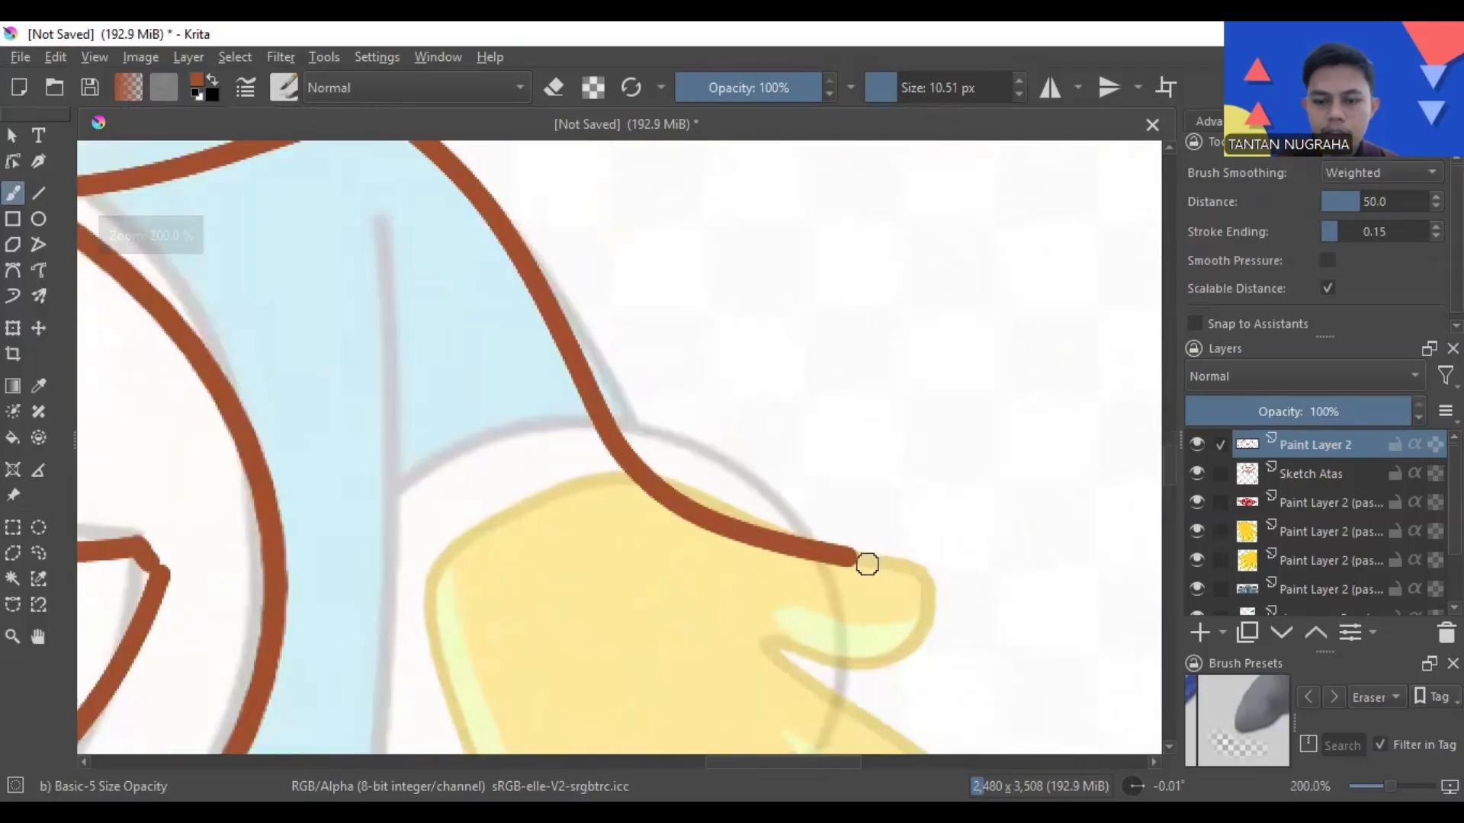
scroll(865, 564, "down", 1)
left_click_drag(869, 594, 768, 326)
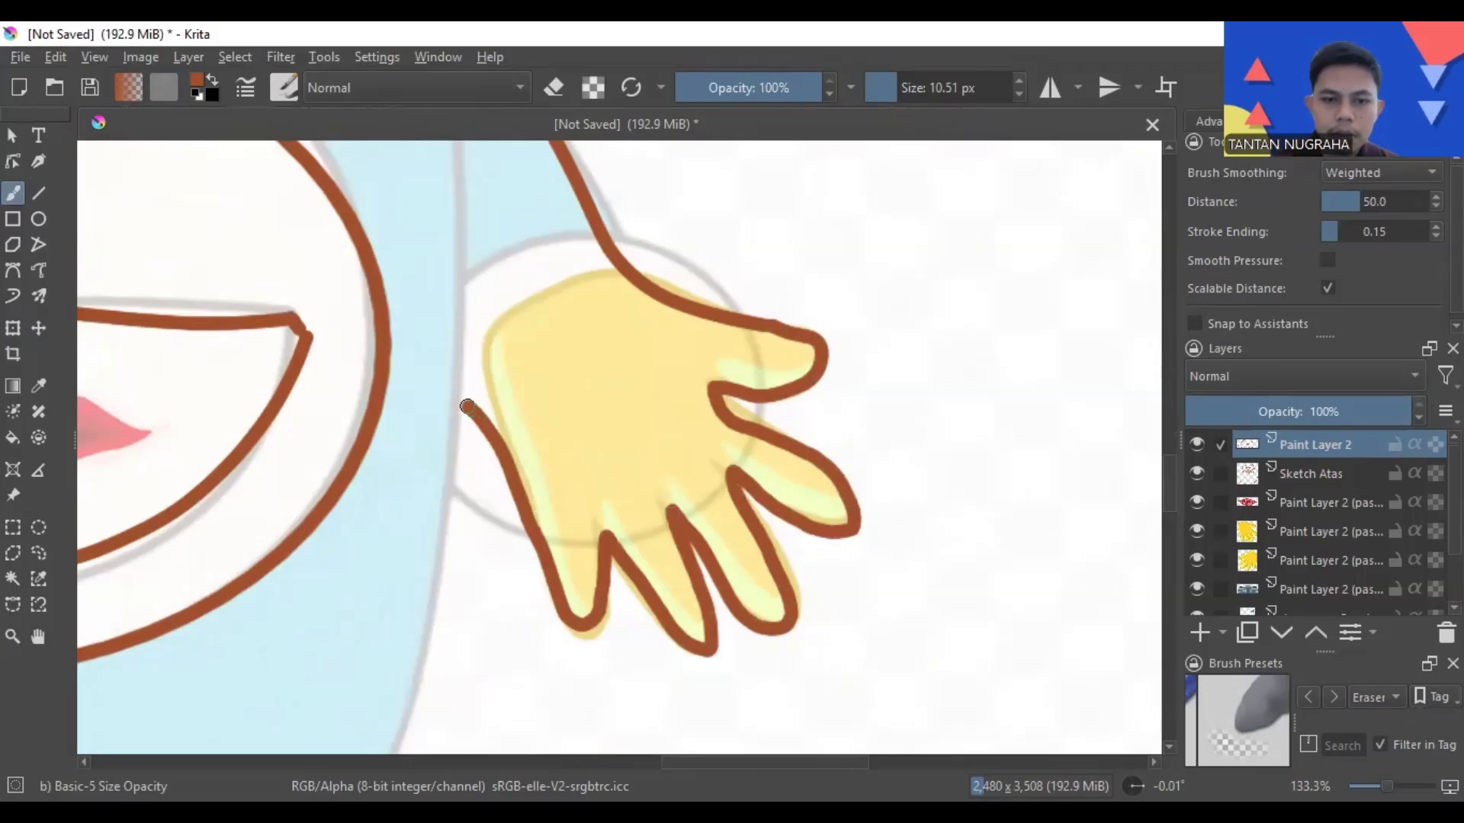
- Set the brush smoothing to Stabilizer and trace the body's left side from the armpit down to the foot
scroll(461, 404, "down", 3)
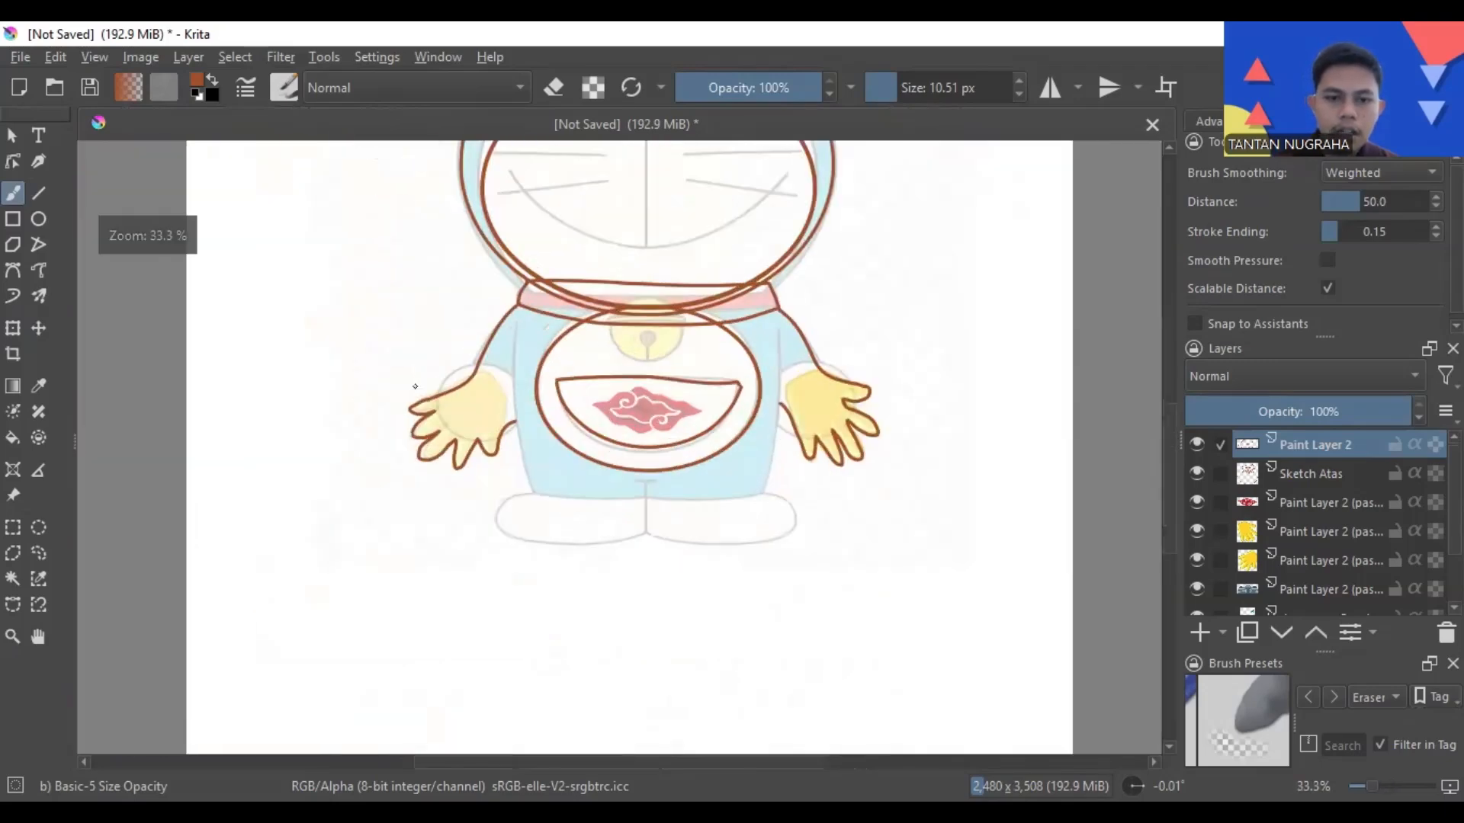
scroll(618, 424, "up", 1)
scroll(639, 428, "up", 1)
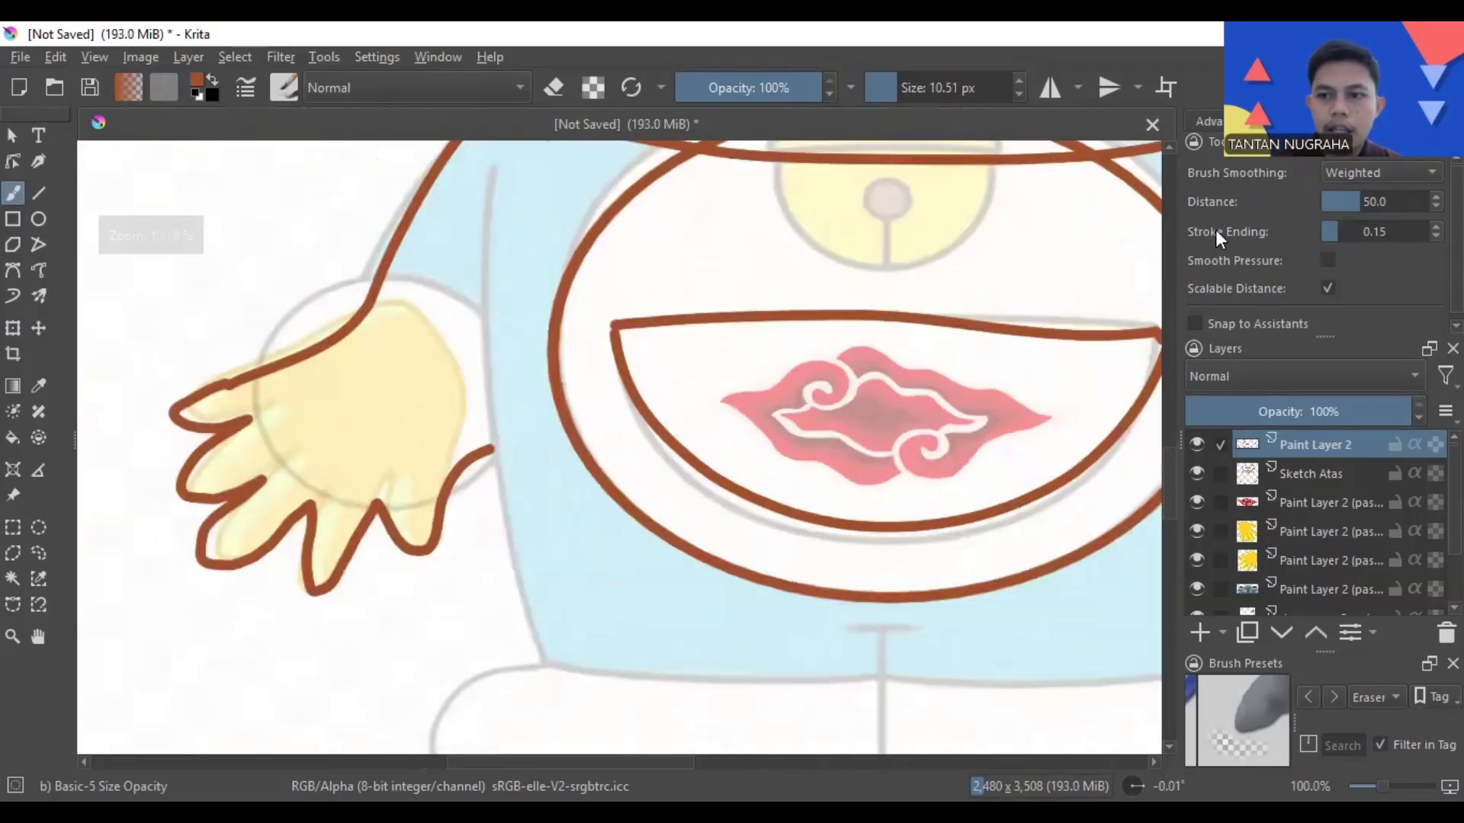
left_click(1334, 175)
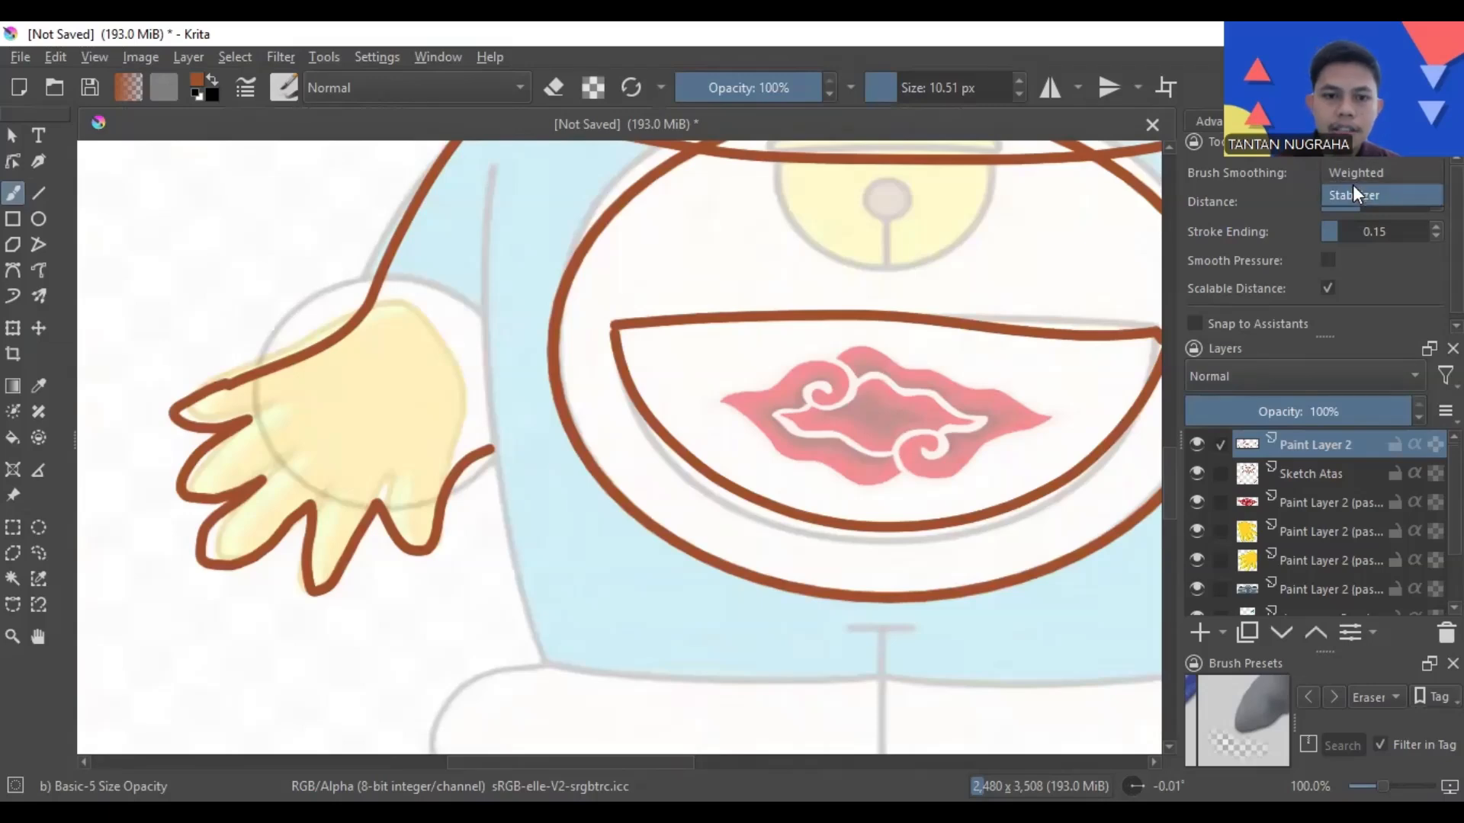
left_click(1353, 187)
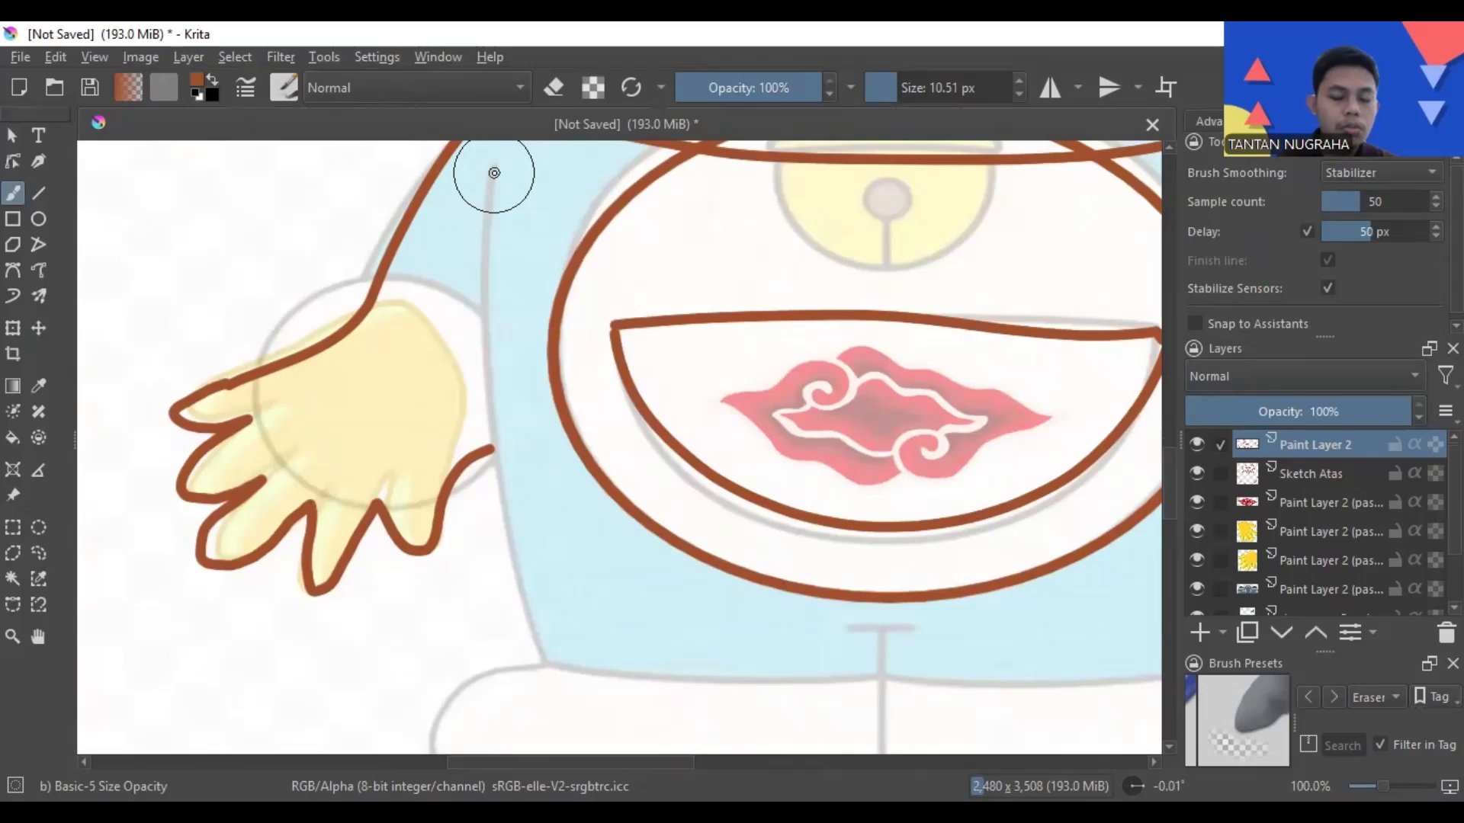
mouse_move(494, 173)
left_mouse_down()
mouse_move(473, 373)
mouse_move(483, 465)
mouse_move(564, 700)
left_mouse_up()
- Trace the body's right side from the armpit down to the top of the right foot
scroll(585, 617, "down", 2)
left_click_drag(628, 570, 599, 399)
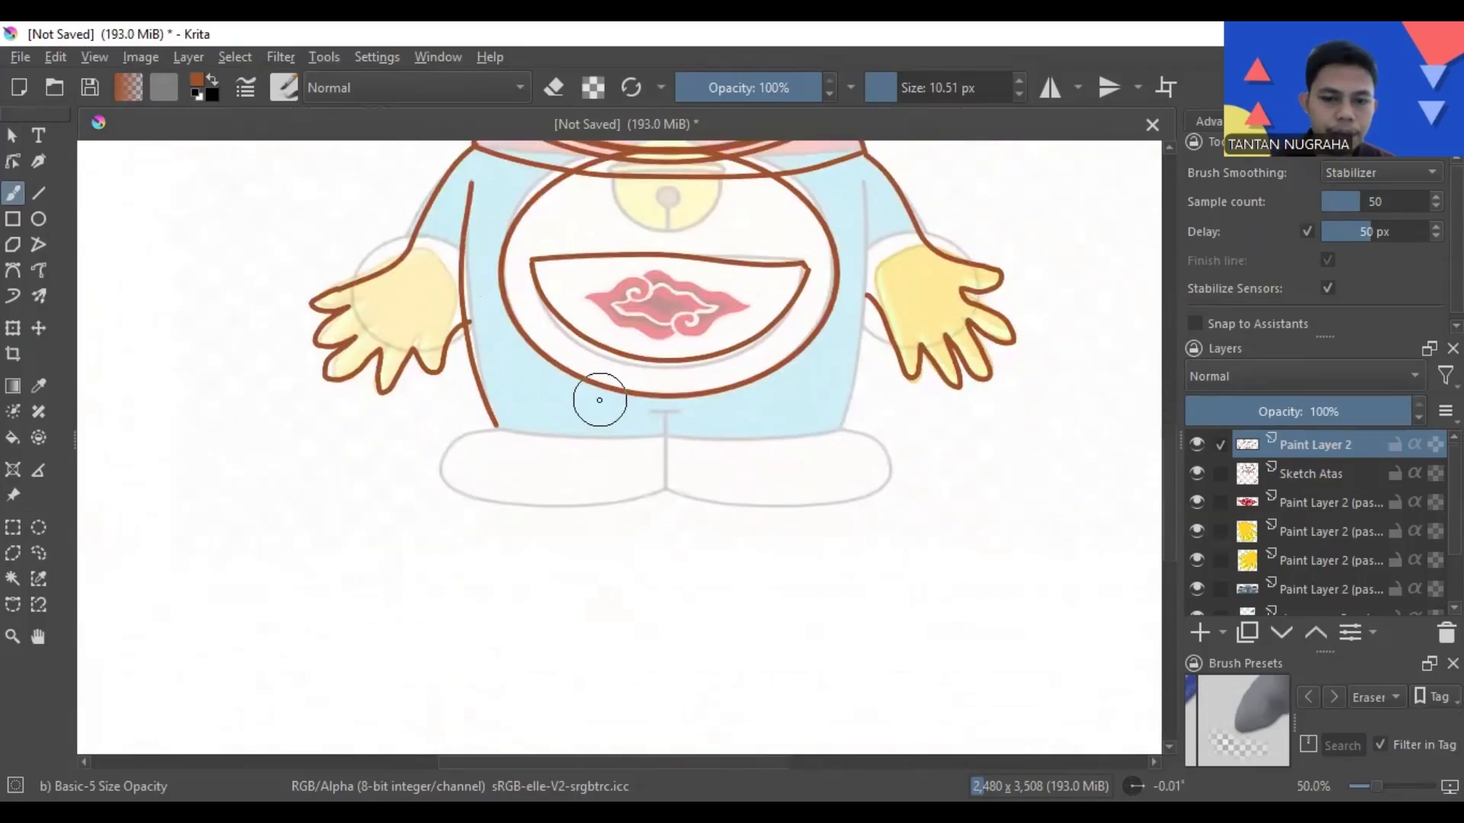
scroll(634, 446, "up", 1)
scroll(870, 435, "down", 1)
left_click_drag(903, 428, 807, 533)
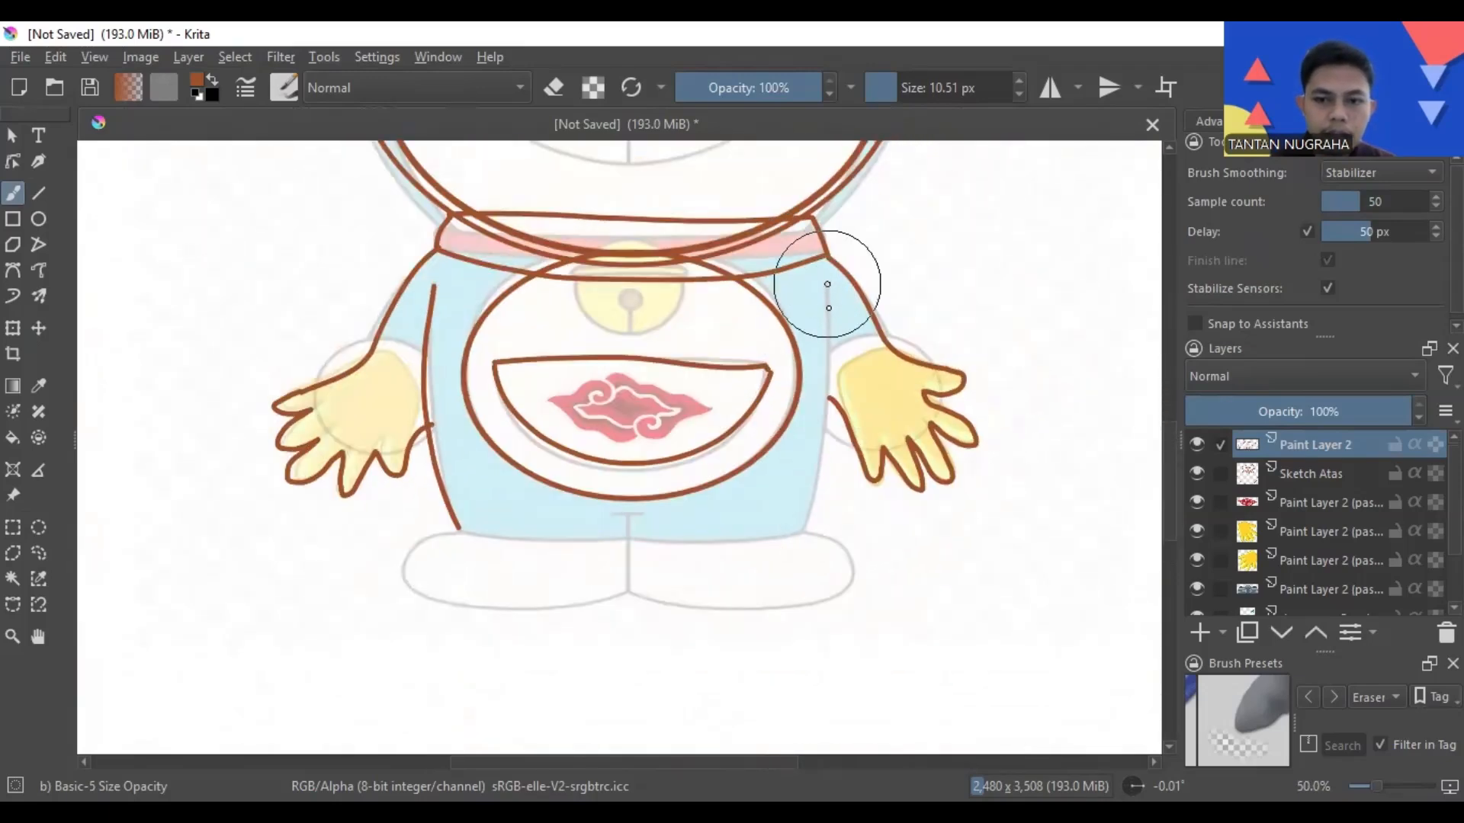
mouse_move(829, 308)
left_mouse_down()
mouse_move(824, 450)
mouse_move(786, 575)
mouse_move(801, 526)
left_mouse_up()
- Trace the outlines of both feet and the short vertical line that separates them
scroll(491, 577, "up", 1)
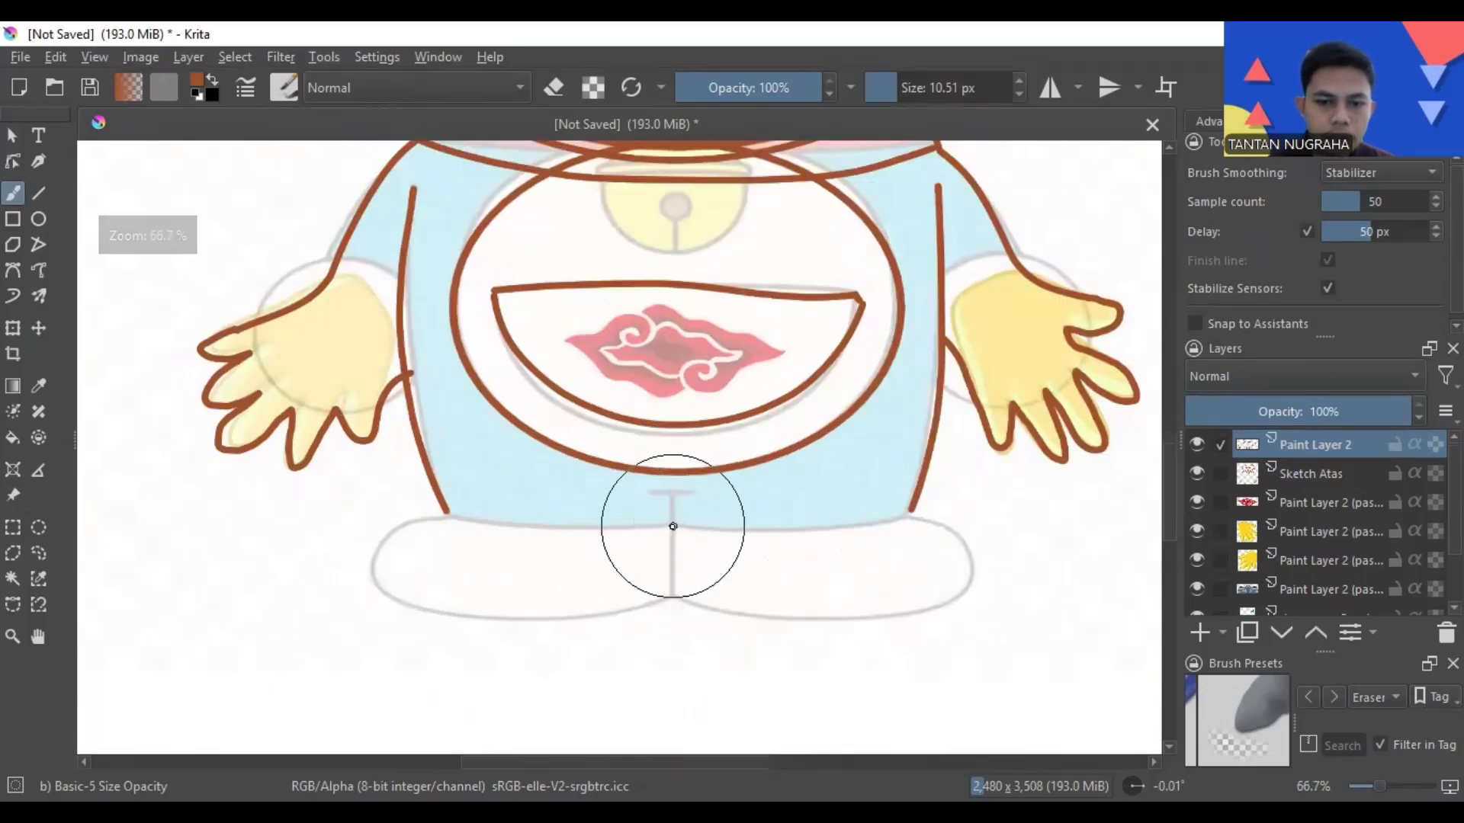
mouse_move(672, 526)
left_mouse_down()
mouse_move(391, 509)
mouse_move(370, 518)
mouse_move(357, 567)
mouse_move(405, 520)
mouse_move(378, 561)
mouse_move(385, 603)
mouse_move(416, 628)
mouse_move(581, 636)
mouse_move(666, 594)
mouse_move(689, 532)
mouse_move(811, 535)
mouse_move(933, 507)
mouse_move(995, 548)
mouse_move(1009, 598)
mouse_move(966, 538)
mouse_move(979, 595)
mouse_move(891, 629)
mouse_move(632, 581)
left_mouse_up()
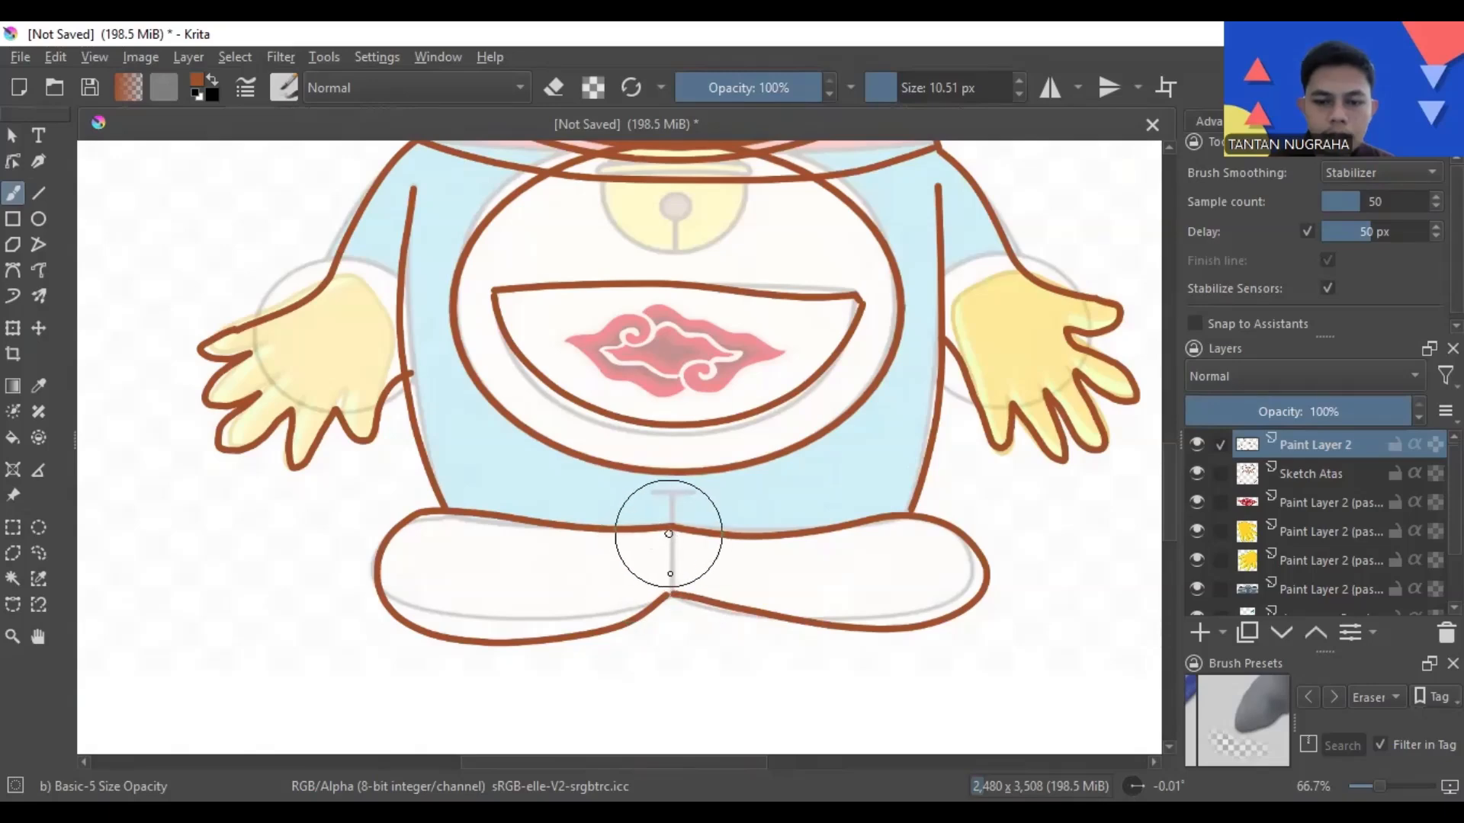
left_click_drag(669, 532, 671, 591)
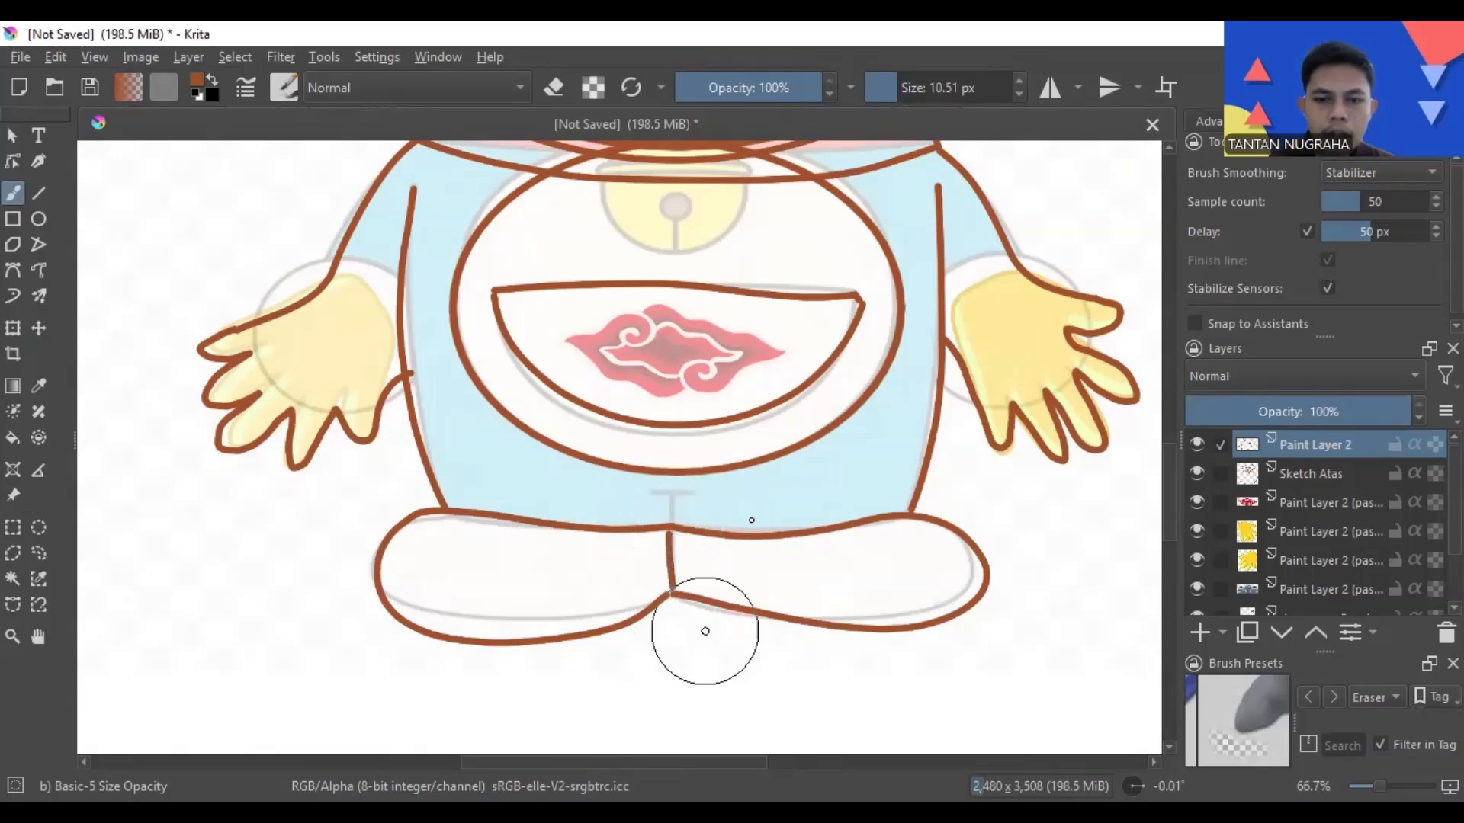
- Inspect the traced outline from the feet up to the eyes and hat, including where its lines overlap
scroll(754, 420, "down", 2)
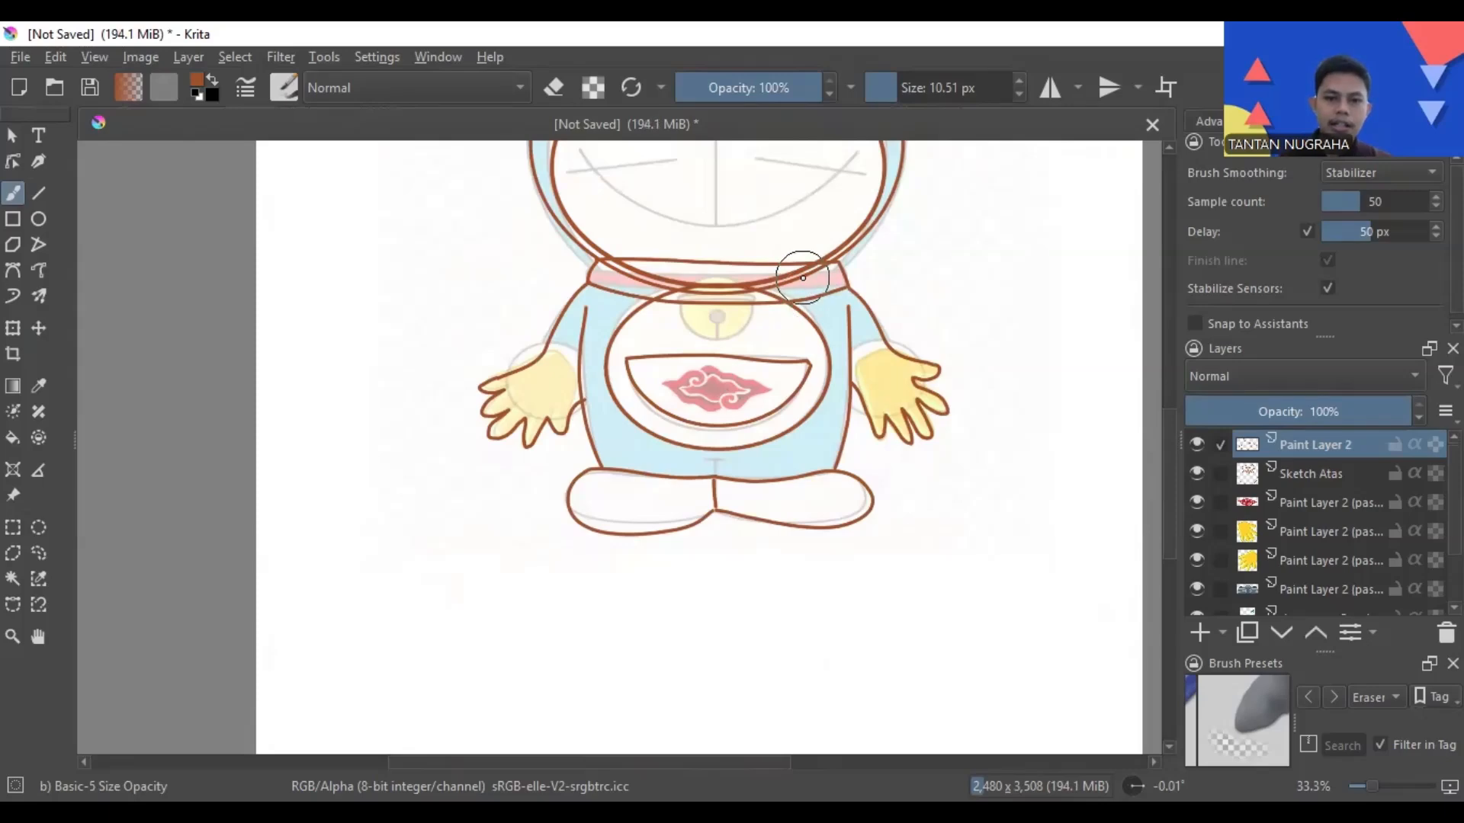
scroll(802, 278, "down", 2)
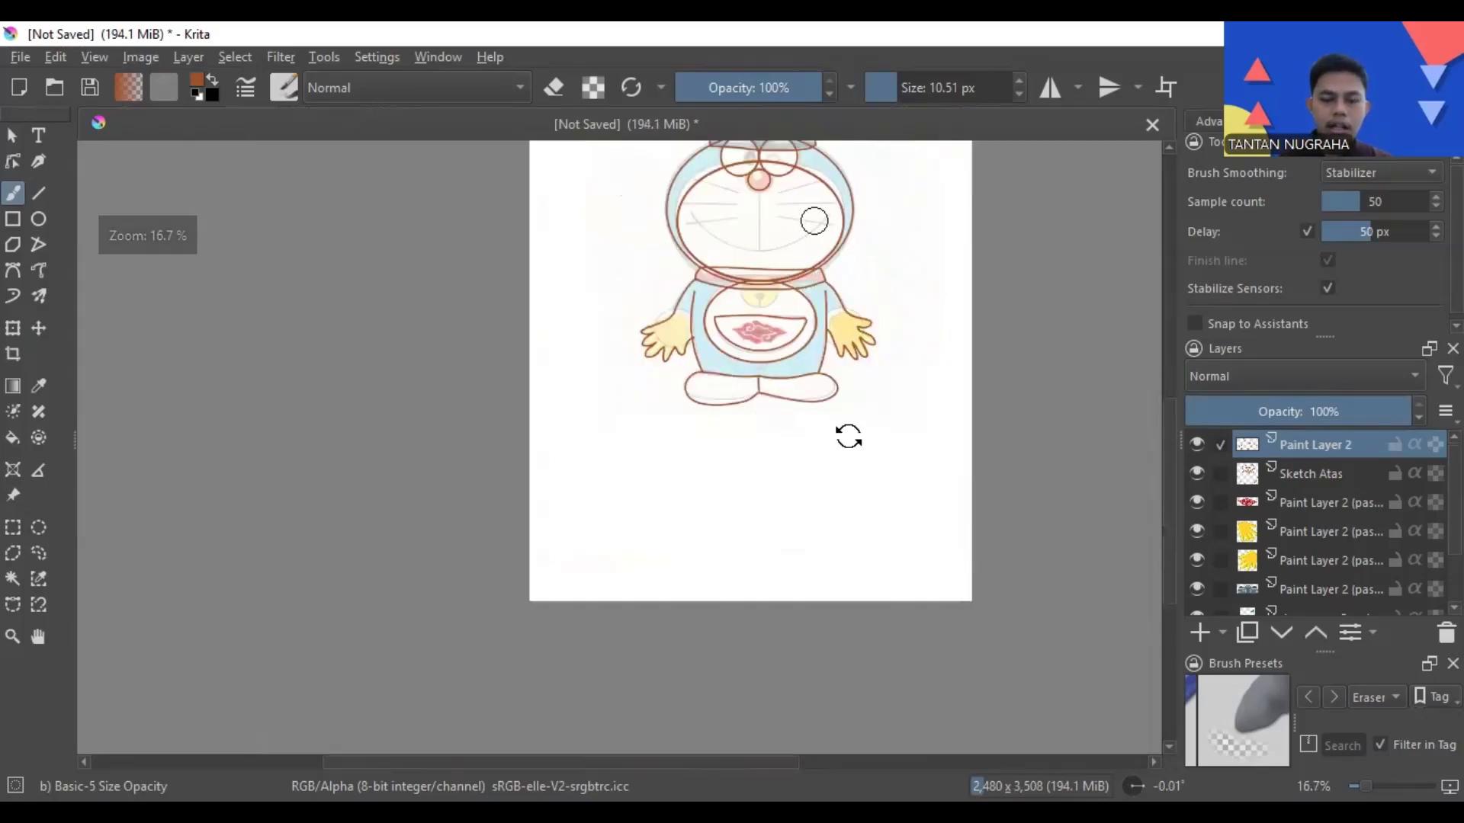
left_click_drag(849, 436, 836, 378)
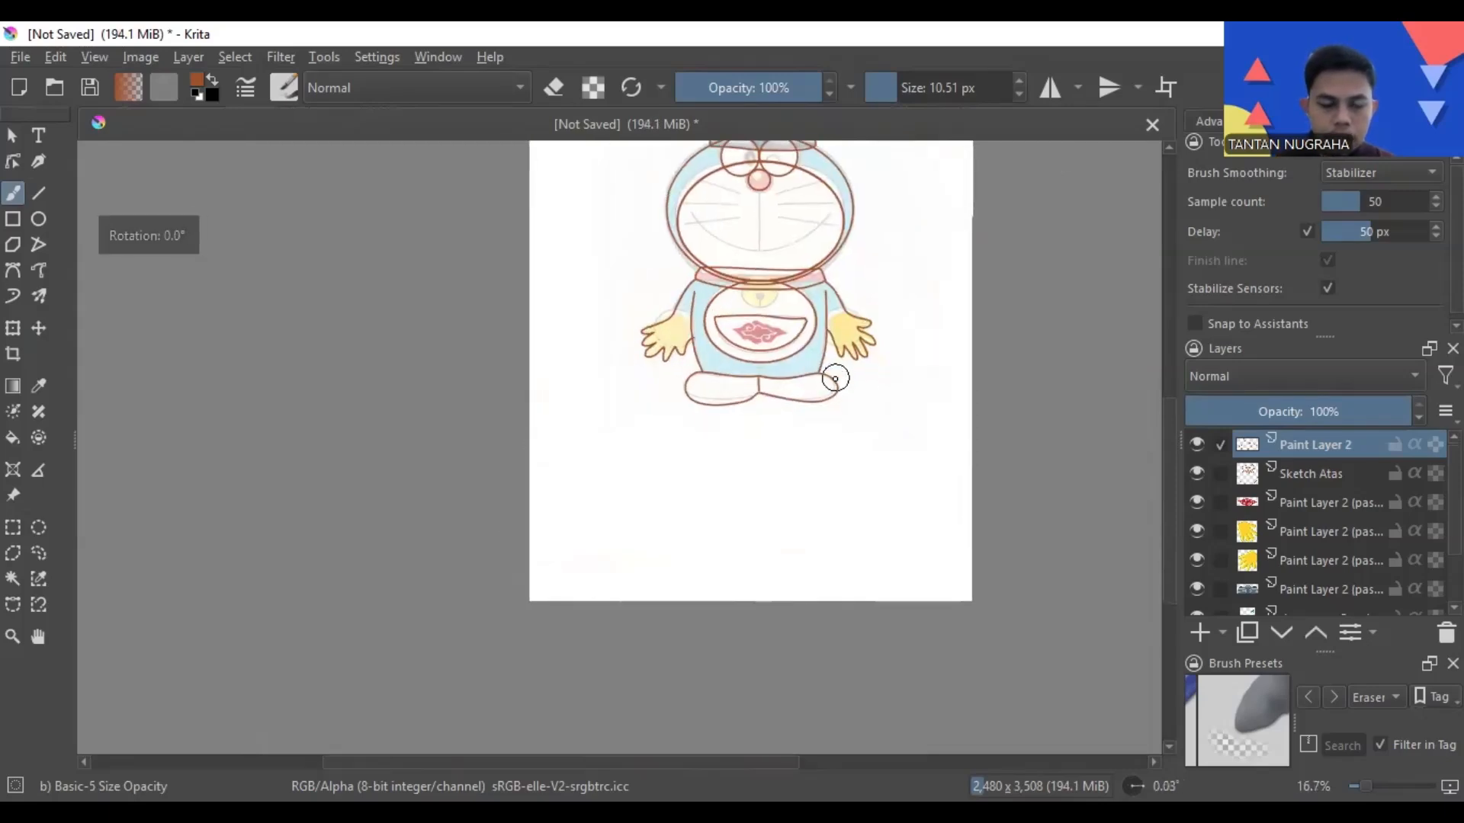
scroll(835, 378, "up", 1)
left_click_drag(719, 598, 719, 616)
scroll(640, 290, "up", 2)
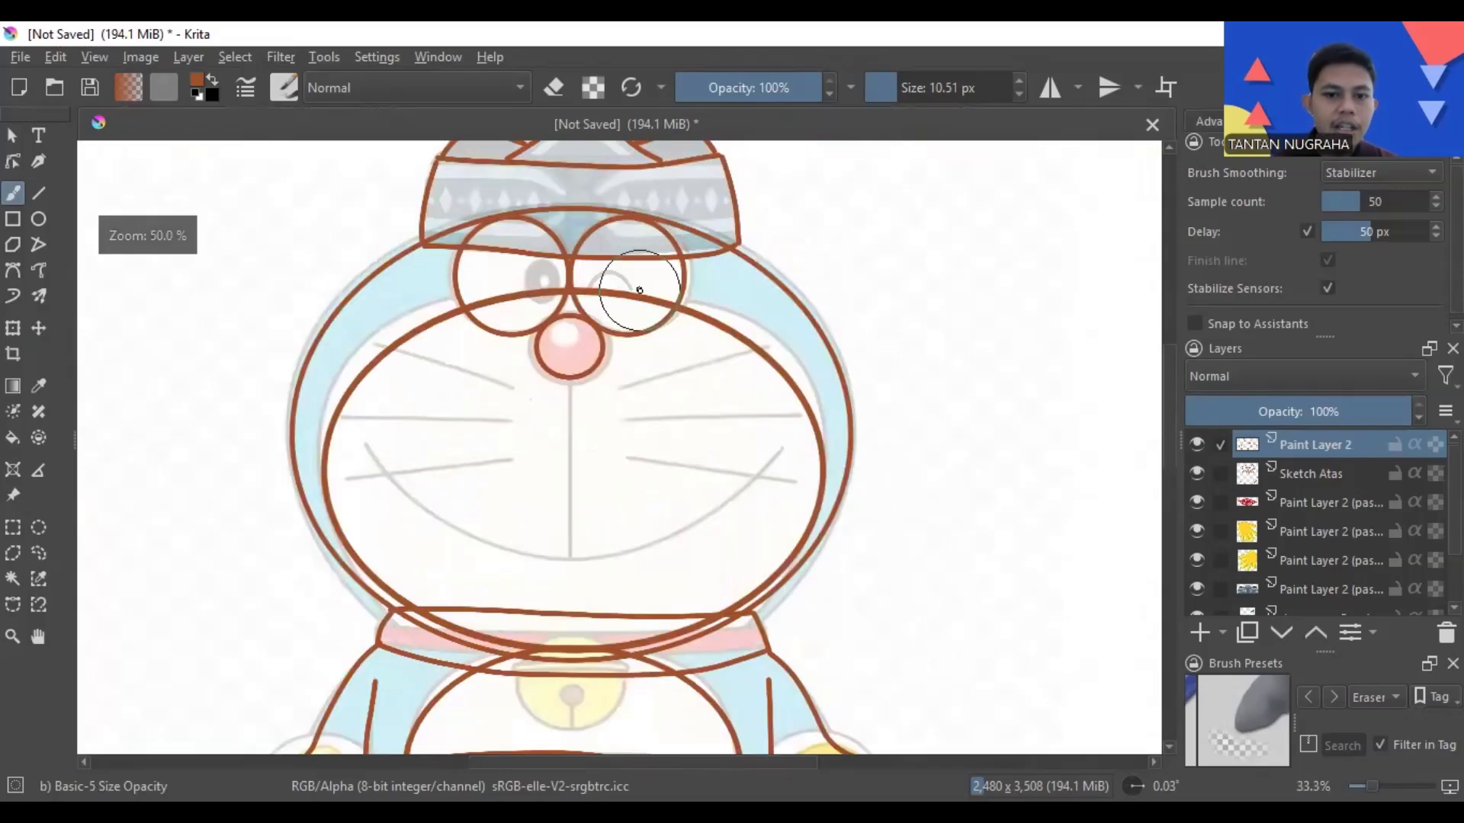
scroll(639, 290, "up", 2)
left_click_drag(621, 301, 627, 505)
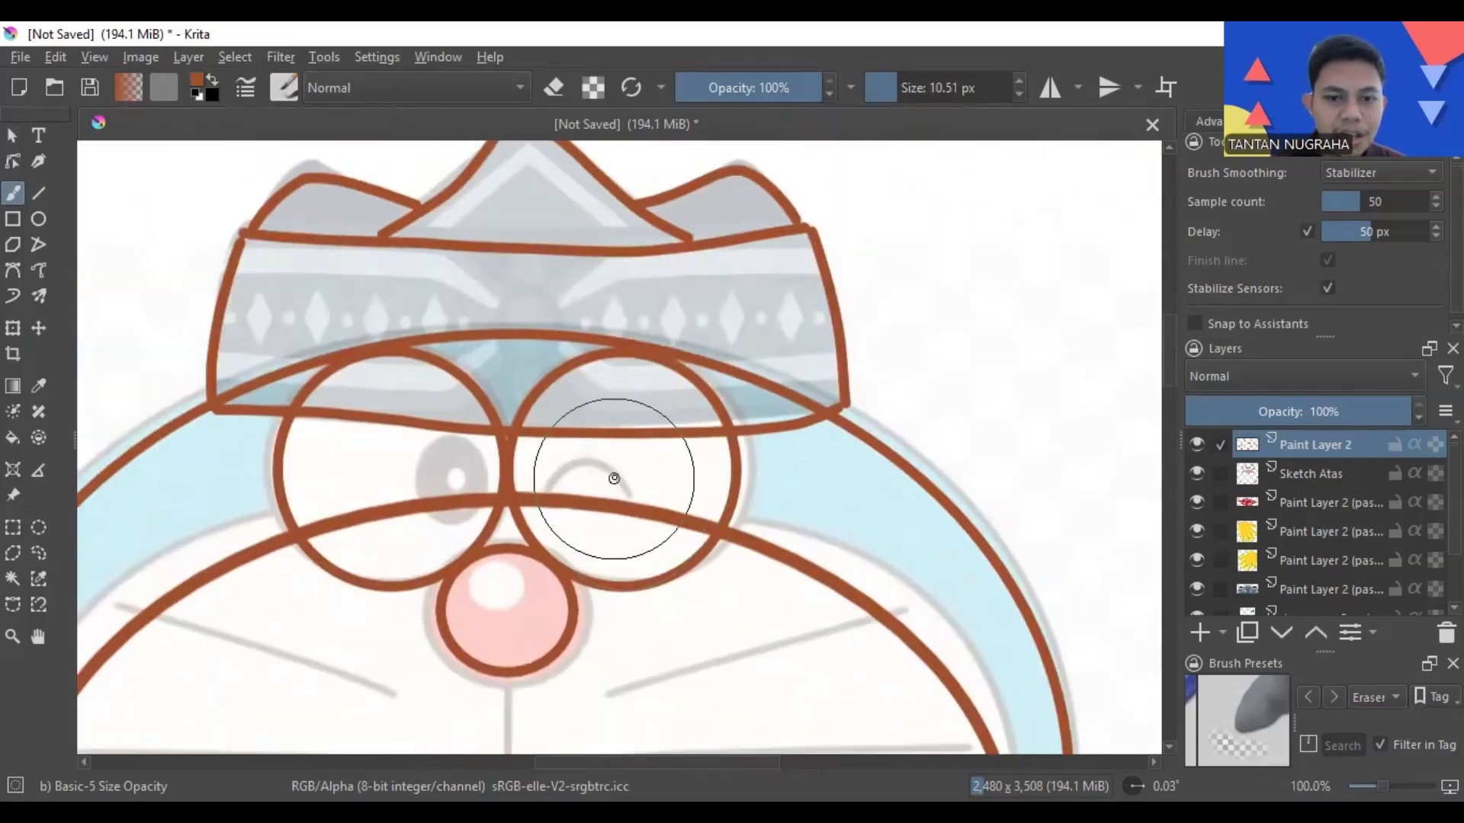
scroll(612, 477, "down", 2)
scroll(614, 477, "down", 1)
left_click_drag(696, 587, 728, 366)
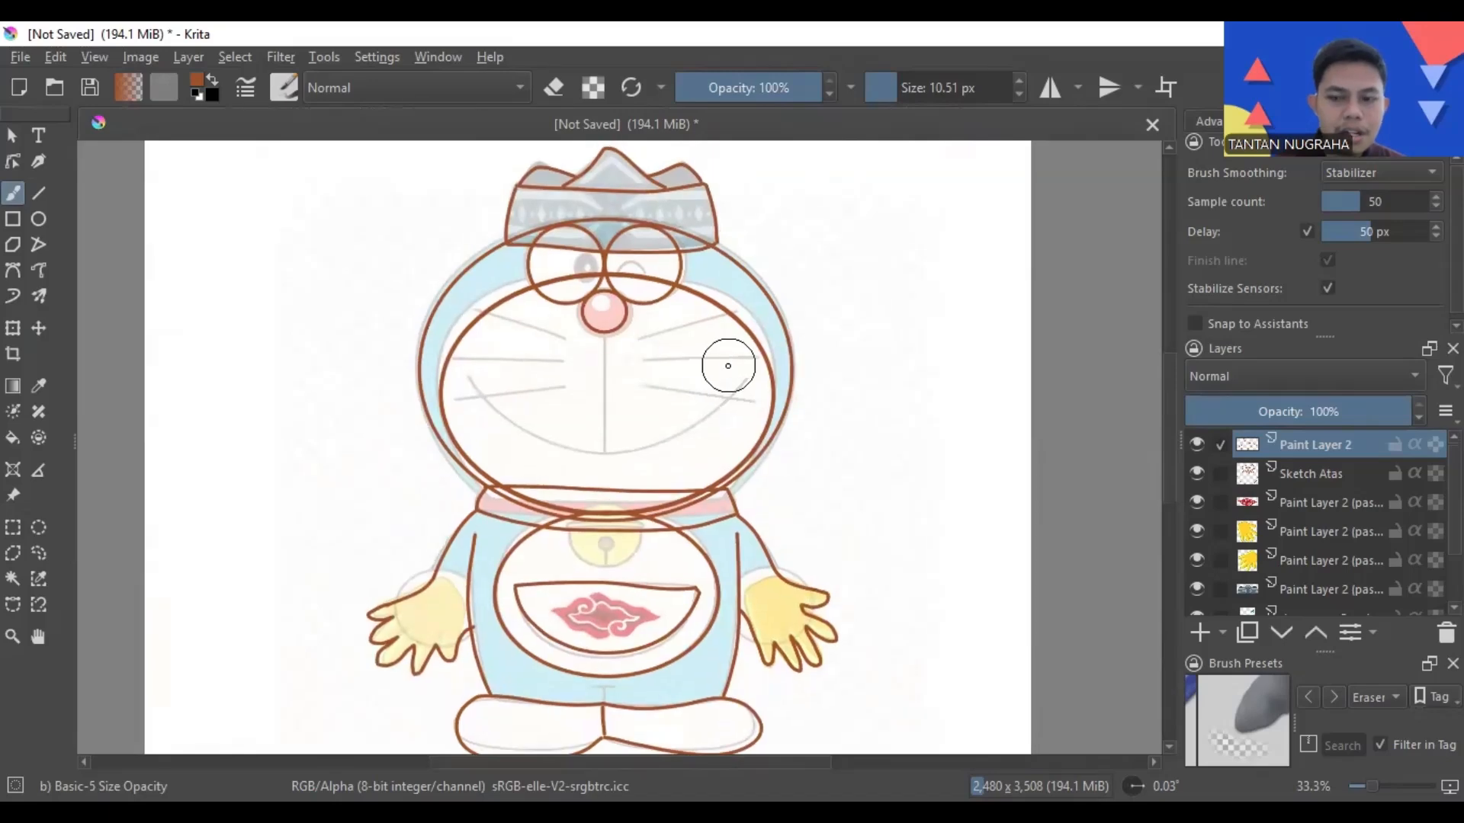
- Rename the layer holding the body tracing, Paint Layer 2, as "Sketch Bawah"
left_click(1315, 475)
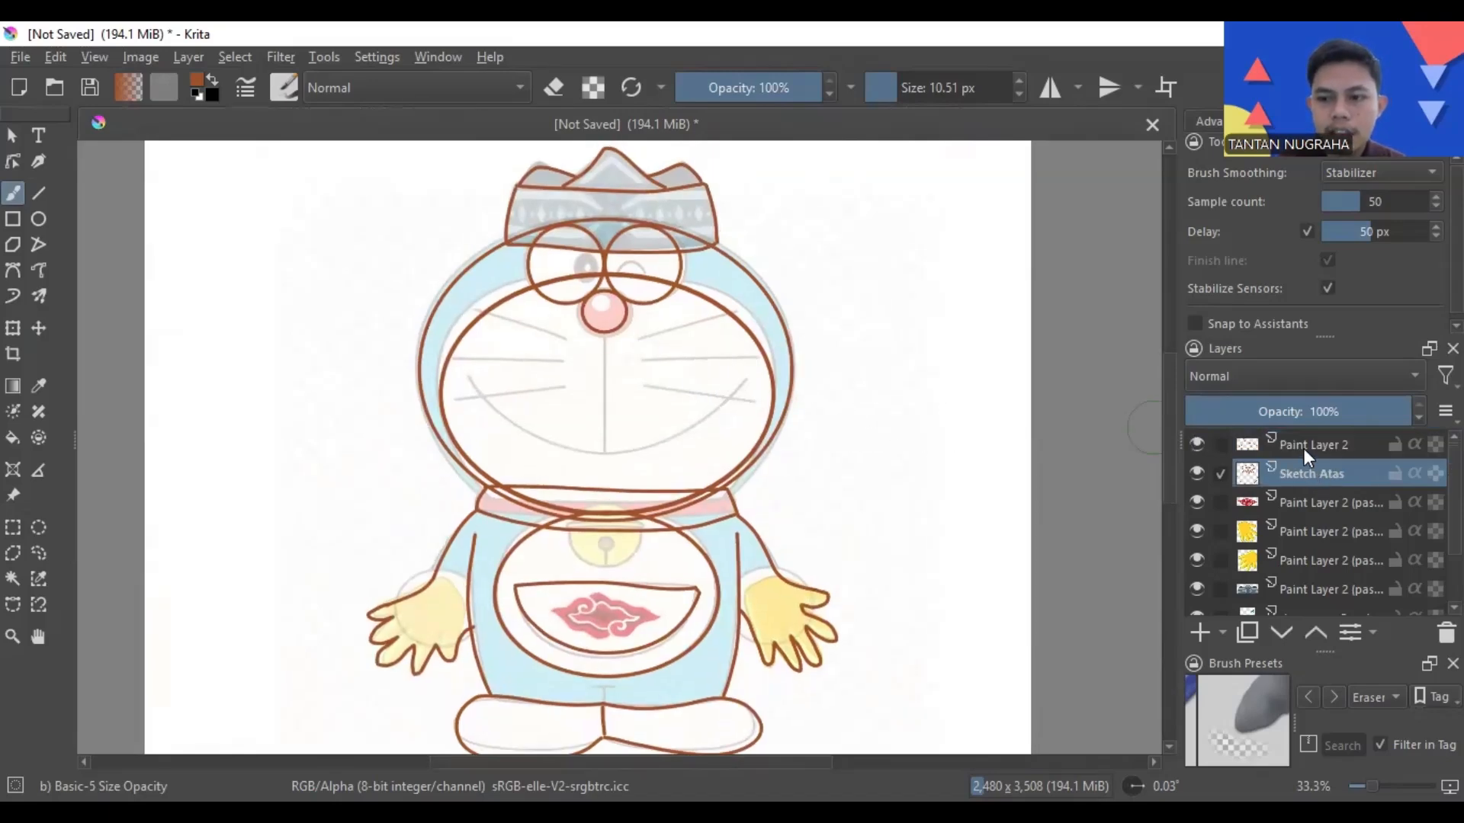
double_click(1302, 448)
type("Sk")
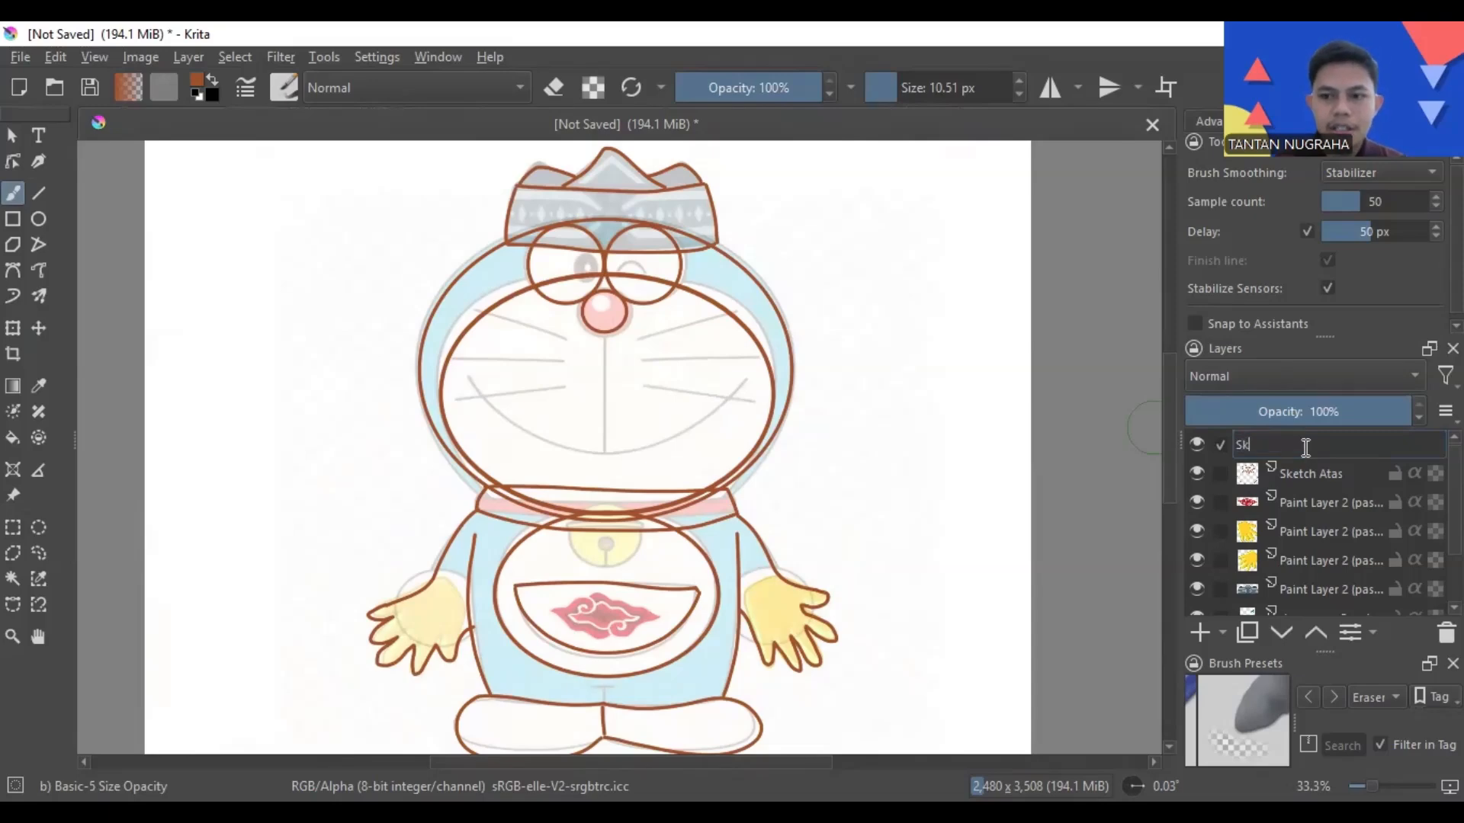
type("et")
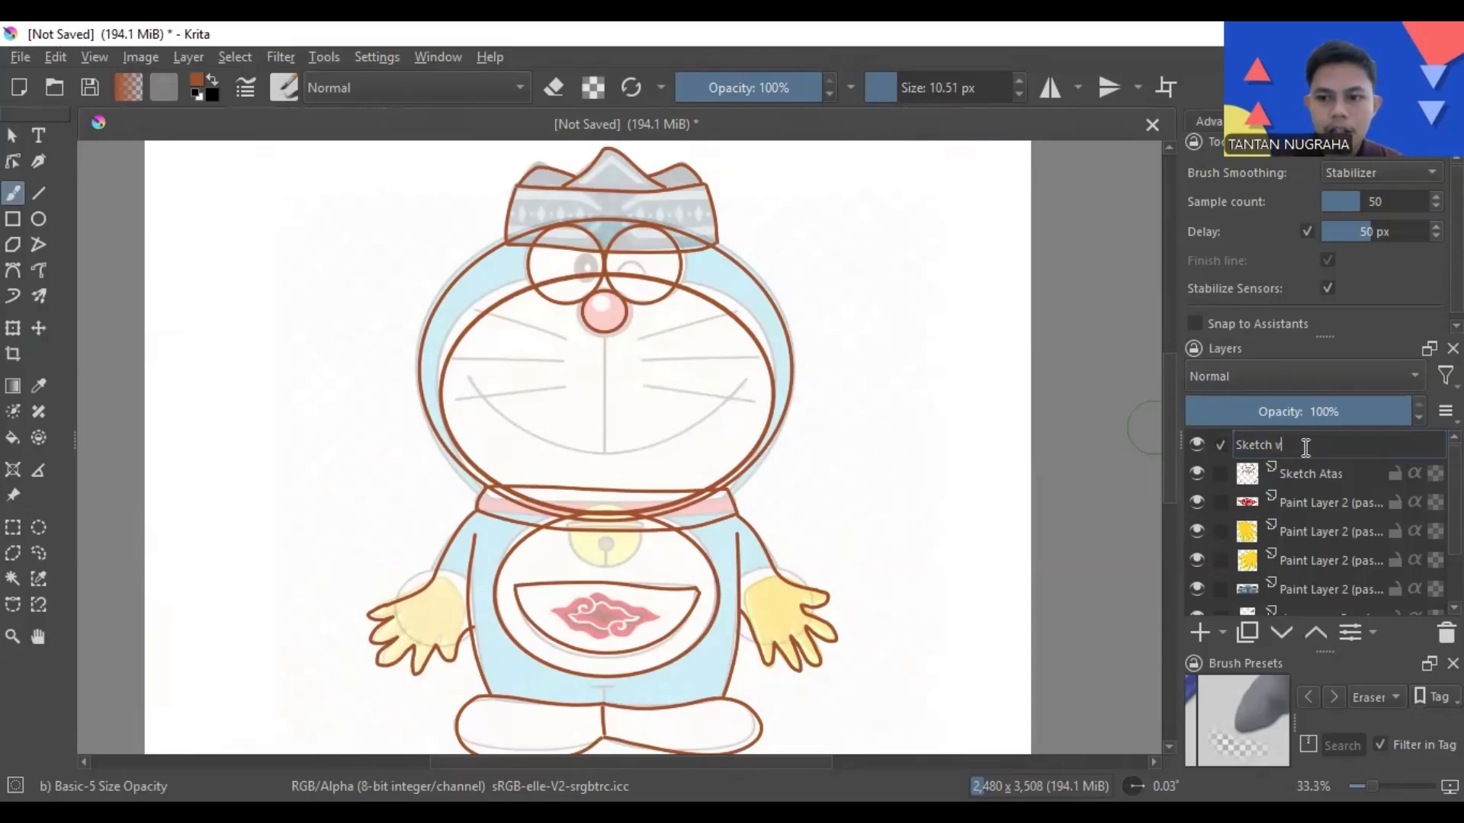
type("ch Ba")
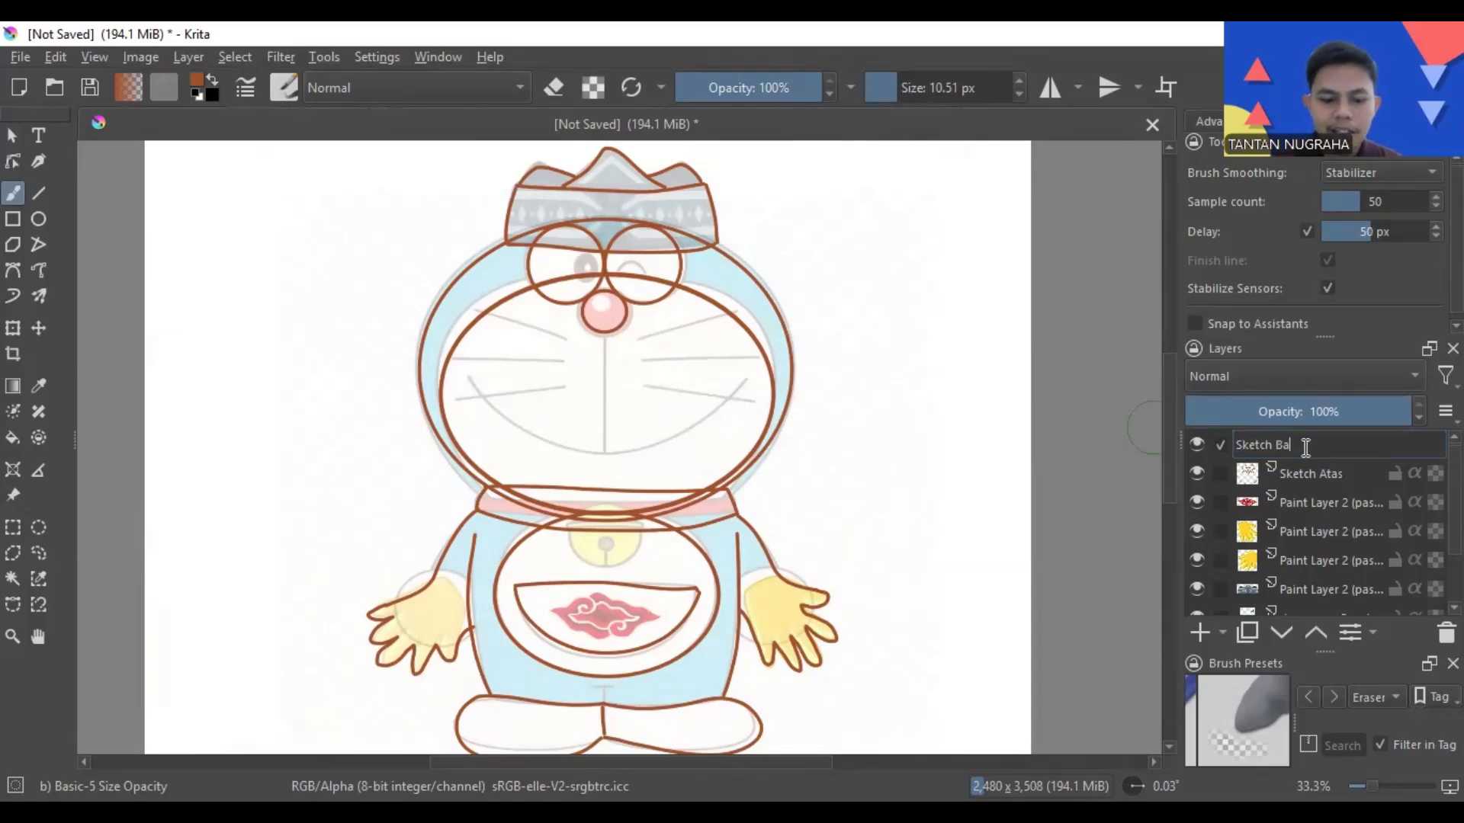
type("wah")
key("Return")
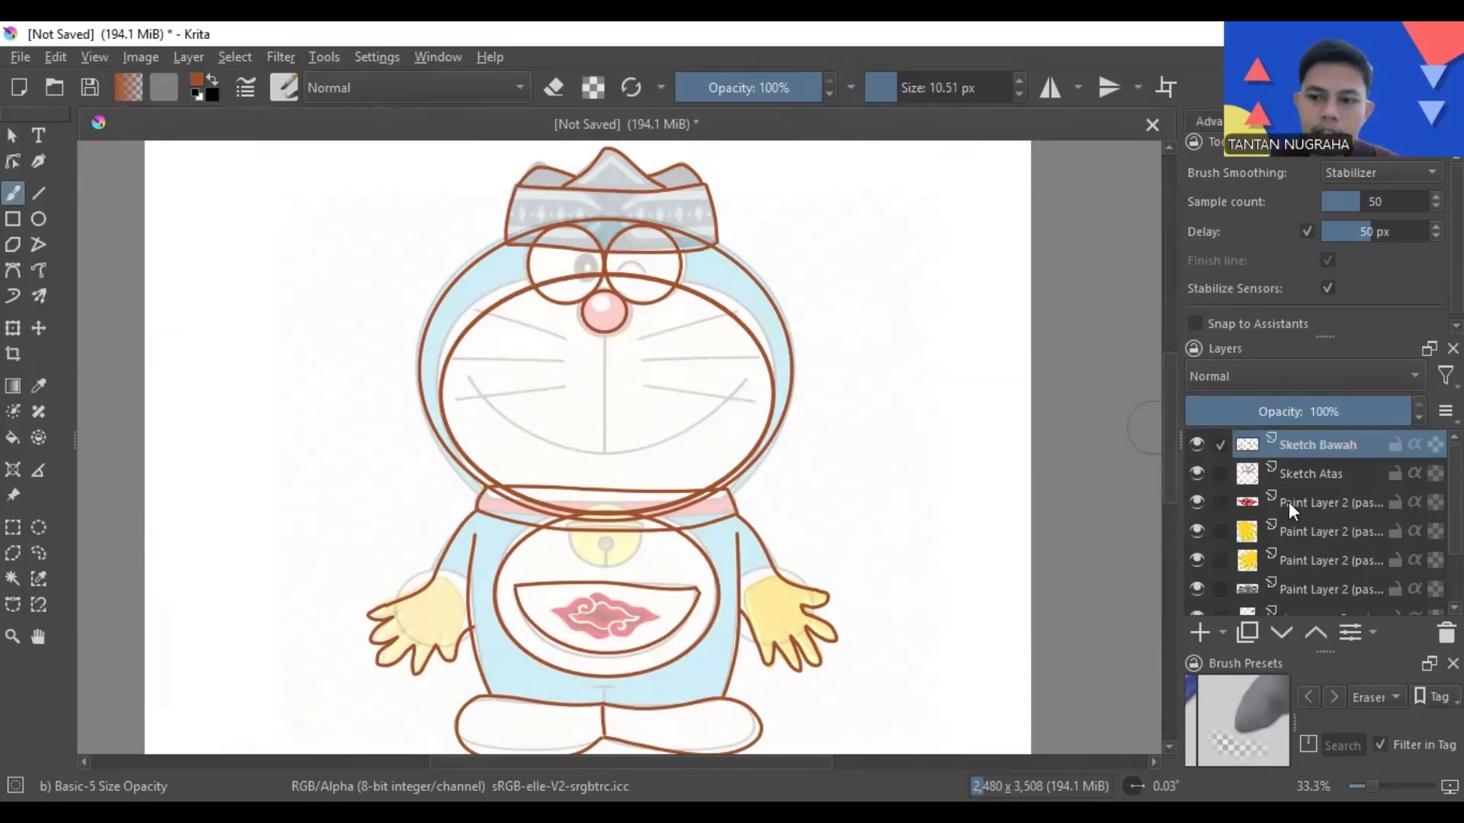
- On the "Sketch Atas" layer, with Basic brush smoothing and eraser mode, erase the hat and face lines crossing the left eye
left_click(1316, 478)
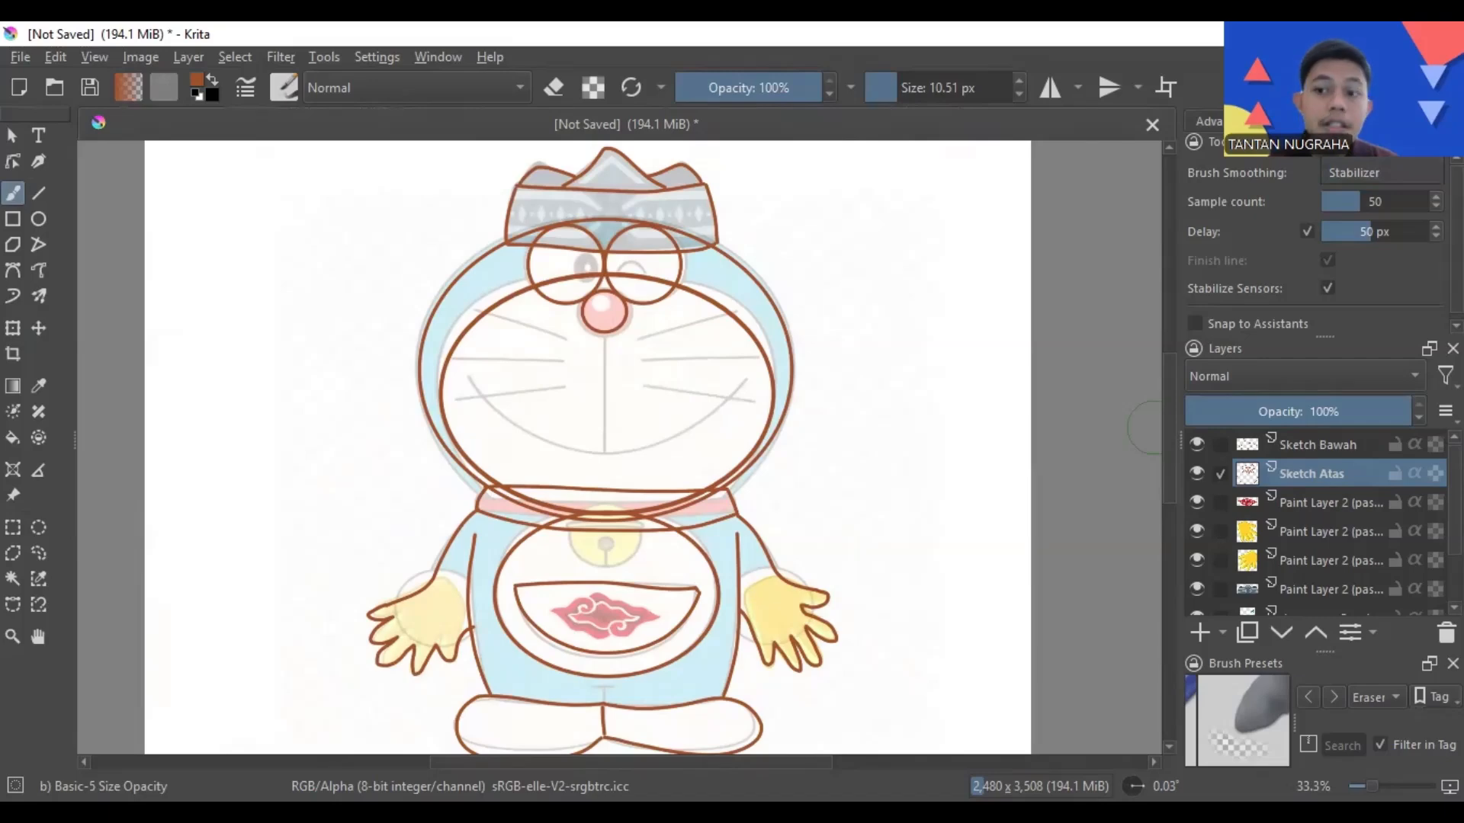
left_click(1351, 129)
scroll(546, 251, "up", 2)
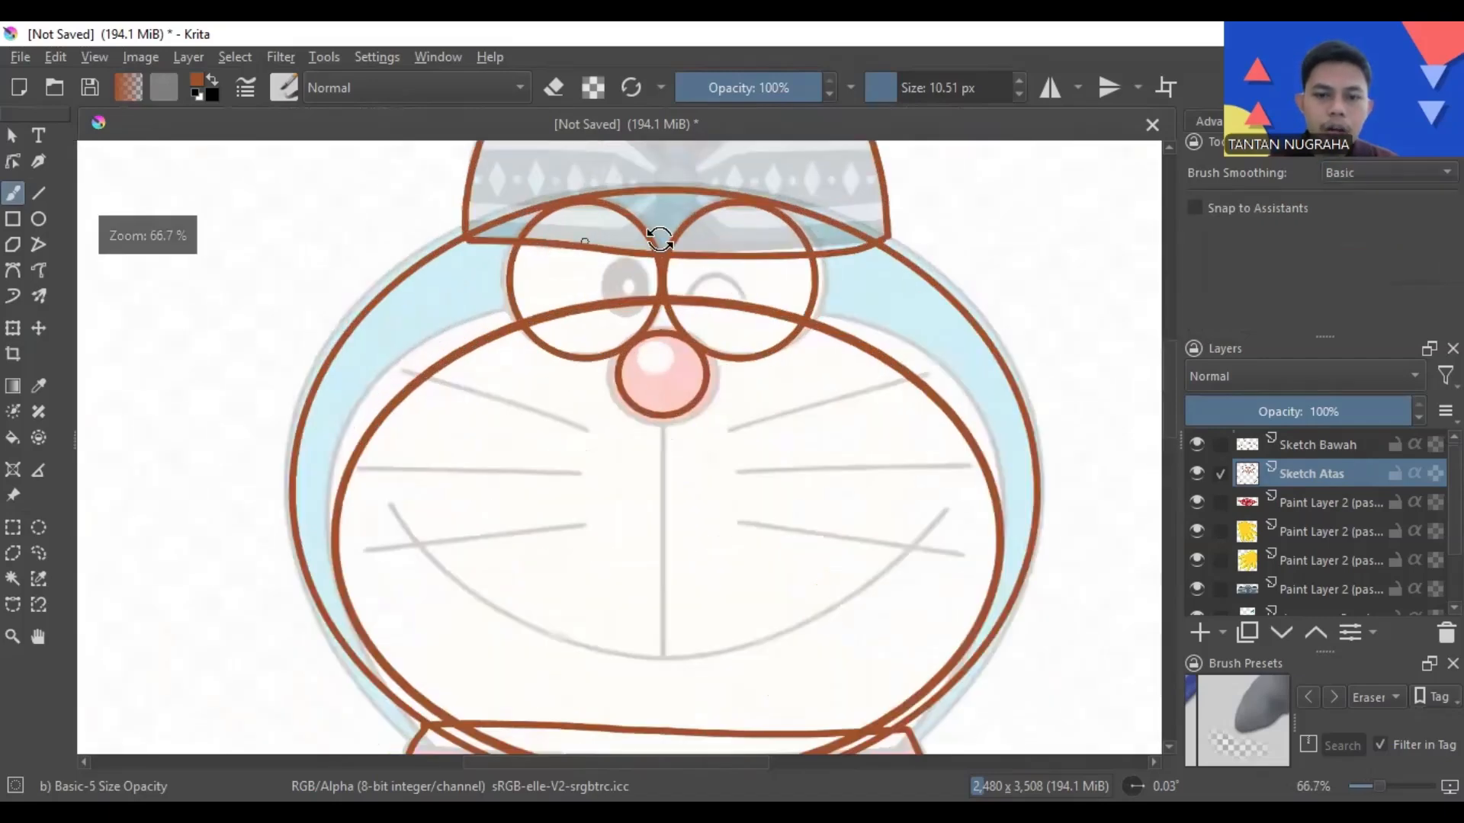
scroll(660, 239, "up", 1)
left_click_drag(657, 241, 665, 377)
scroll(690, 230, "down", 1)
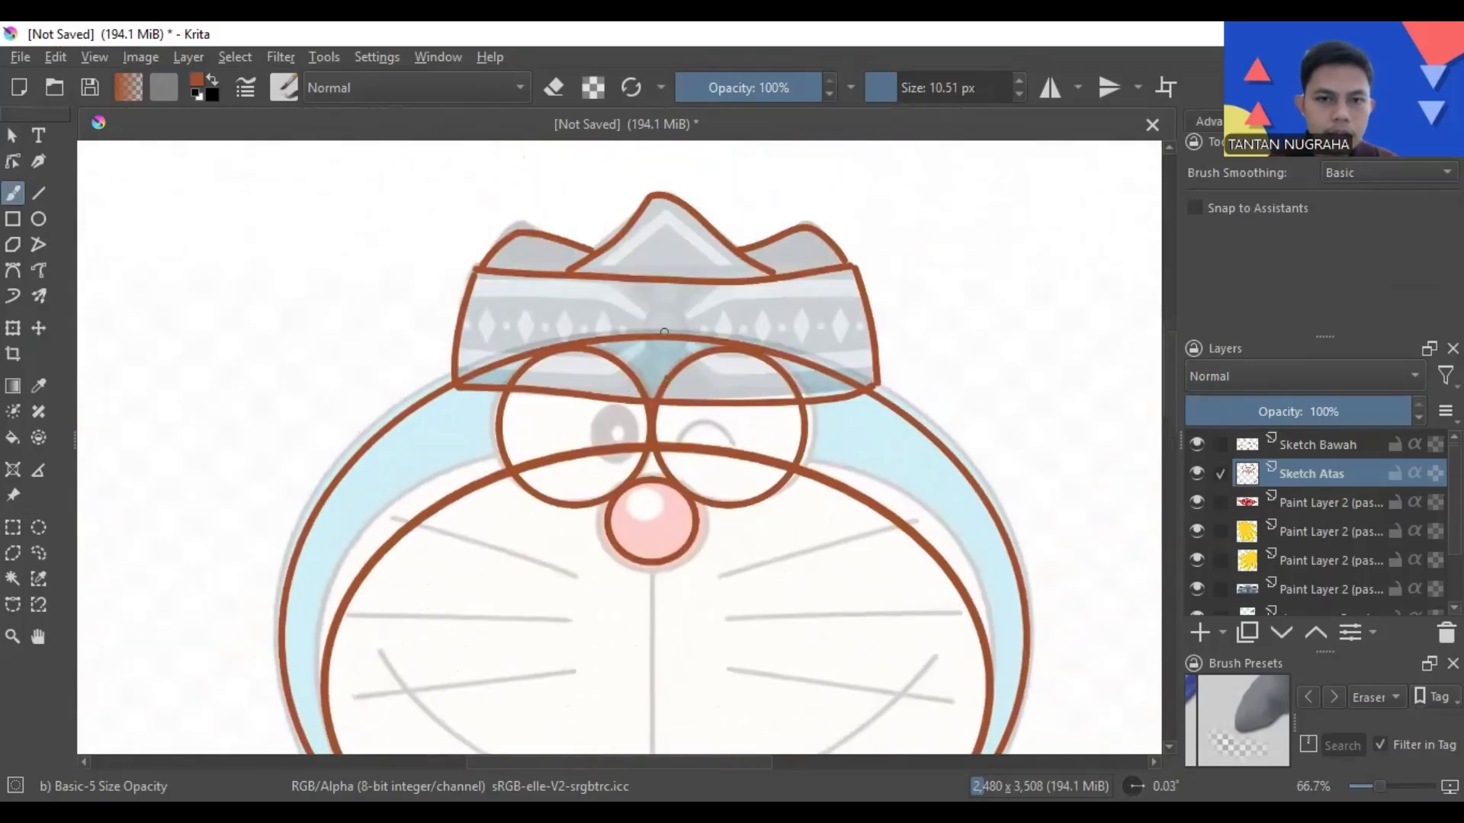
scroll(665, 332, "up", 2)
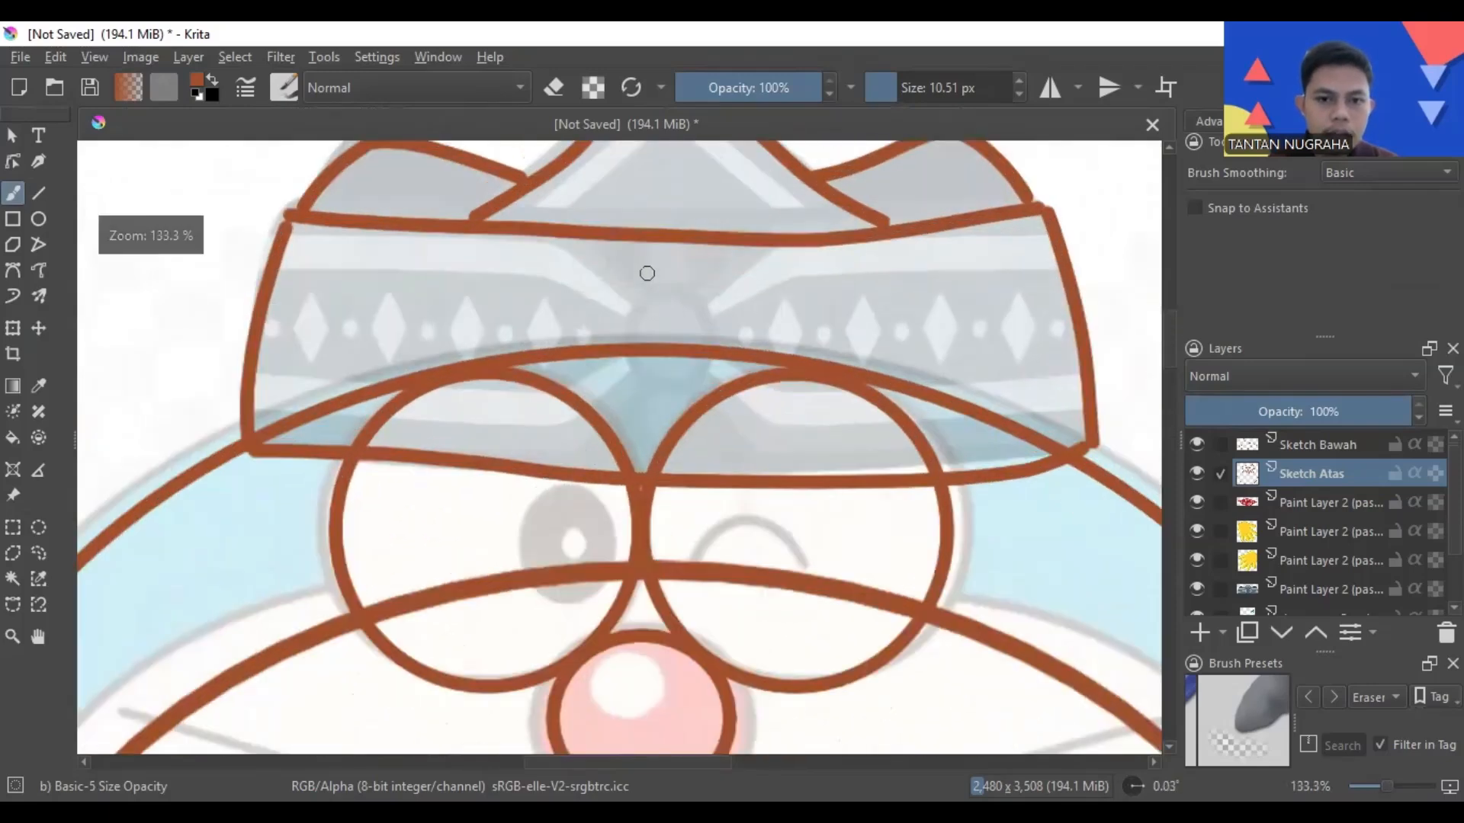
left_click(564, 85)
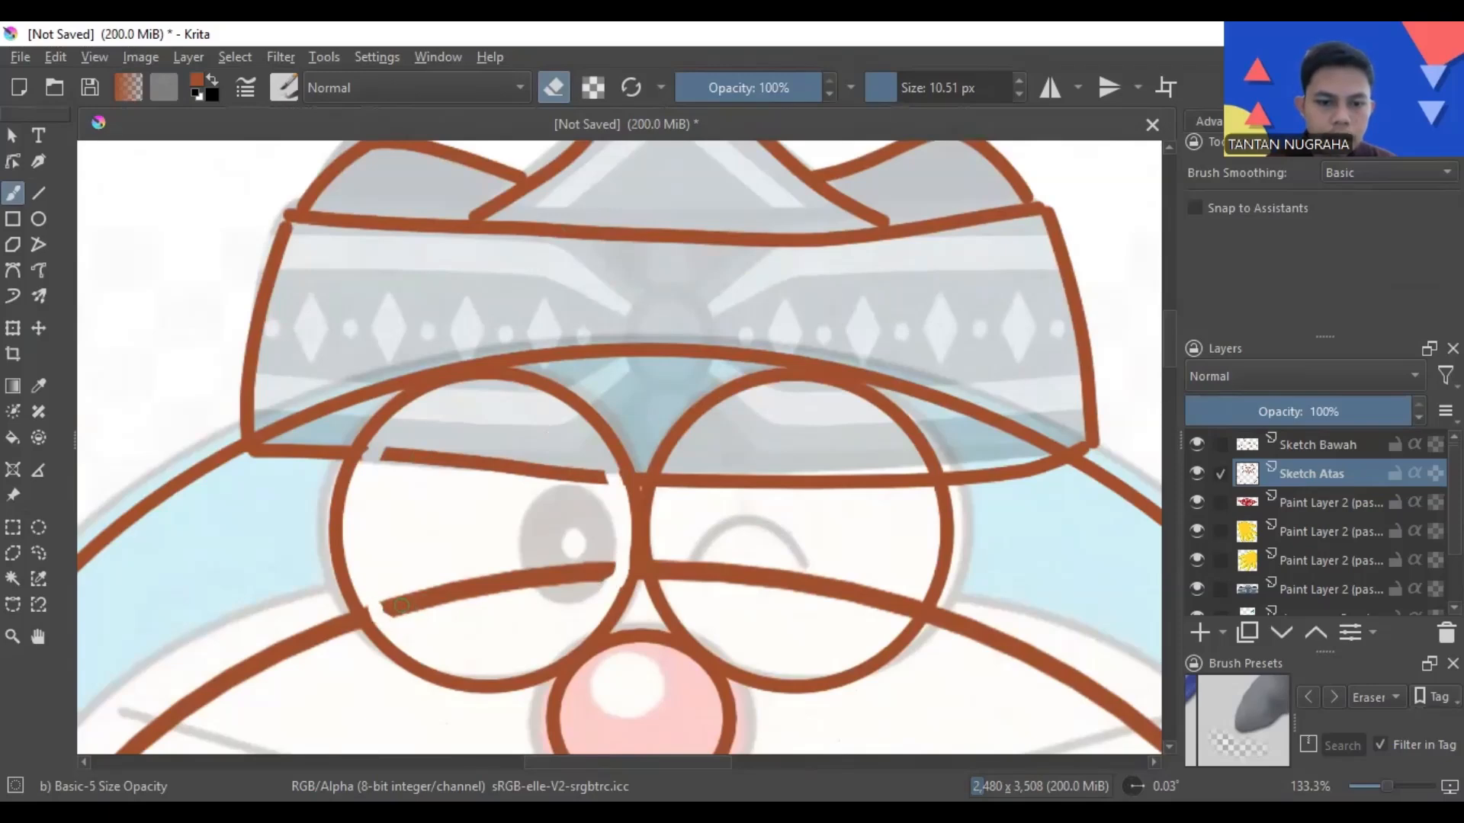
left_click_drag(387, 609, 518, 574)
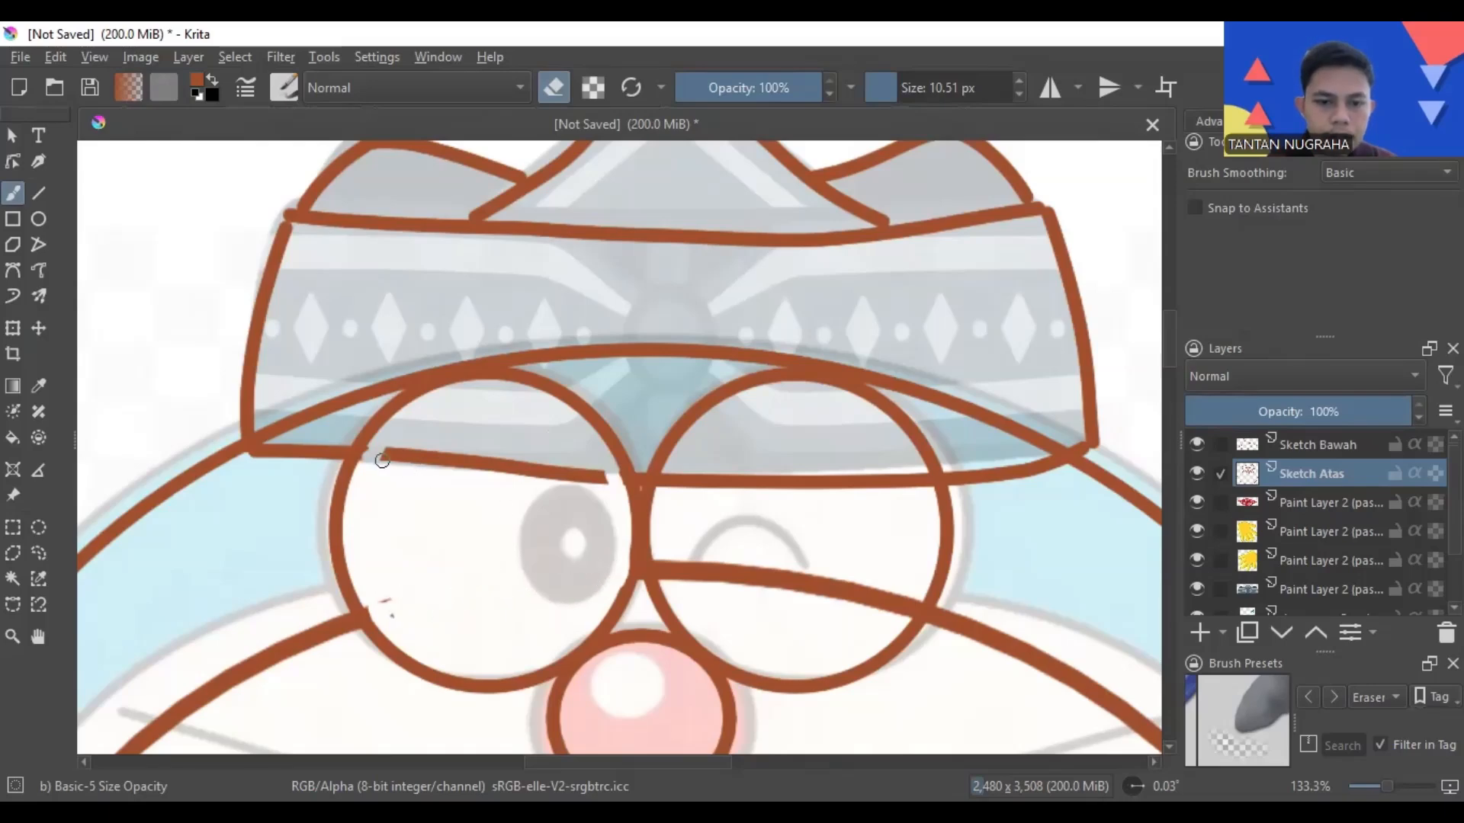
left_click_drag(552, 469, 603, 478)
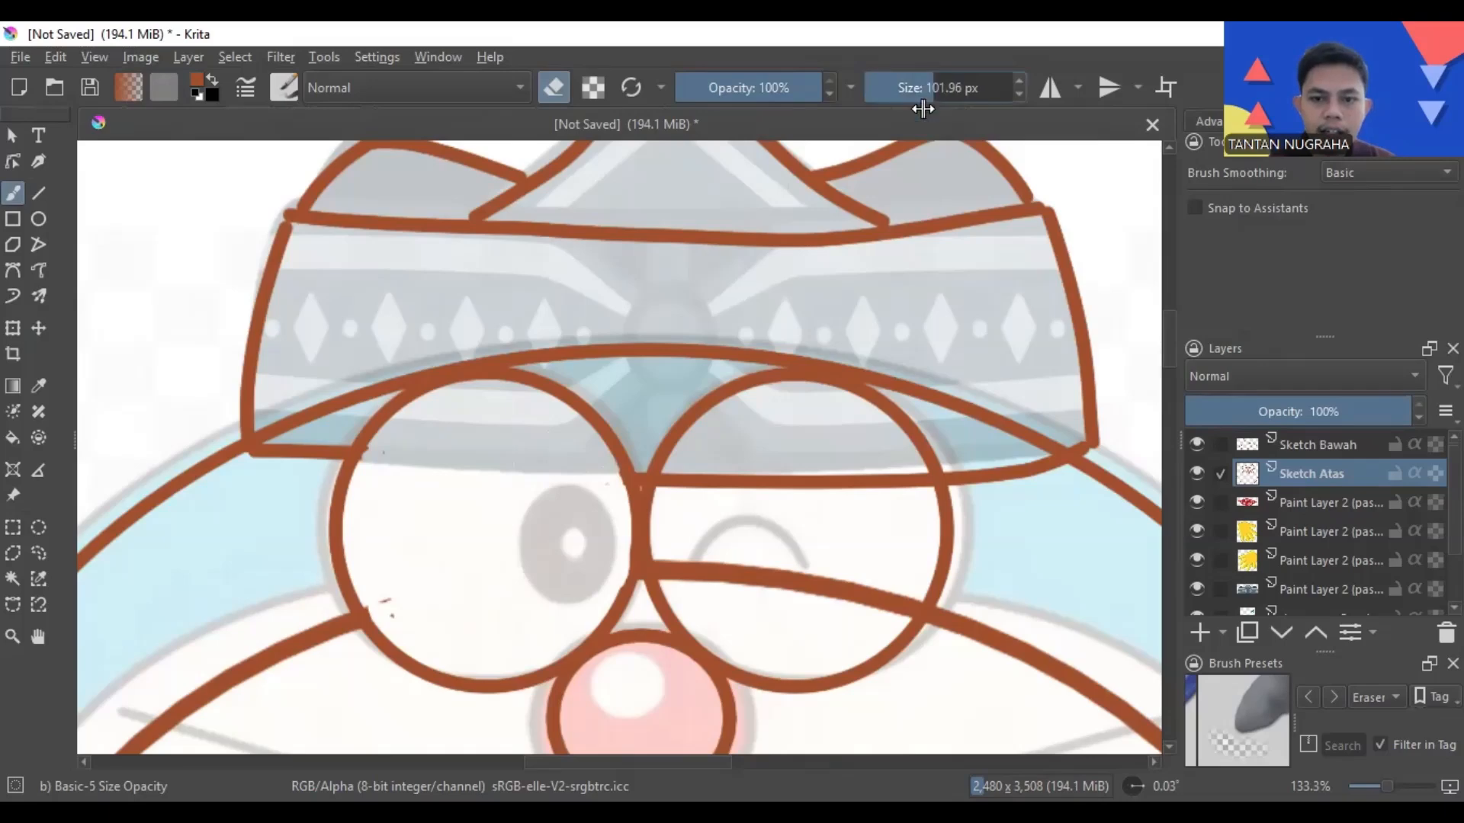
- Set the eraser size to 101.96 px and erase the hat and face lines crossing the right eye
mouse_move(733, 509)
left_mouse_down()
mouse_move(719, 518)
mouse_move(727, 552)
mouse_move(855, 573)
mouse_move(846, 581)
mouse_move(824, 507)
mouse_move(866, 513)
left_mouse_up()
scroll(734, 497, "down", 2)
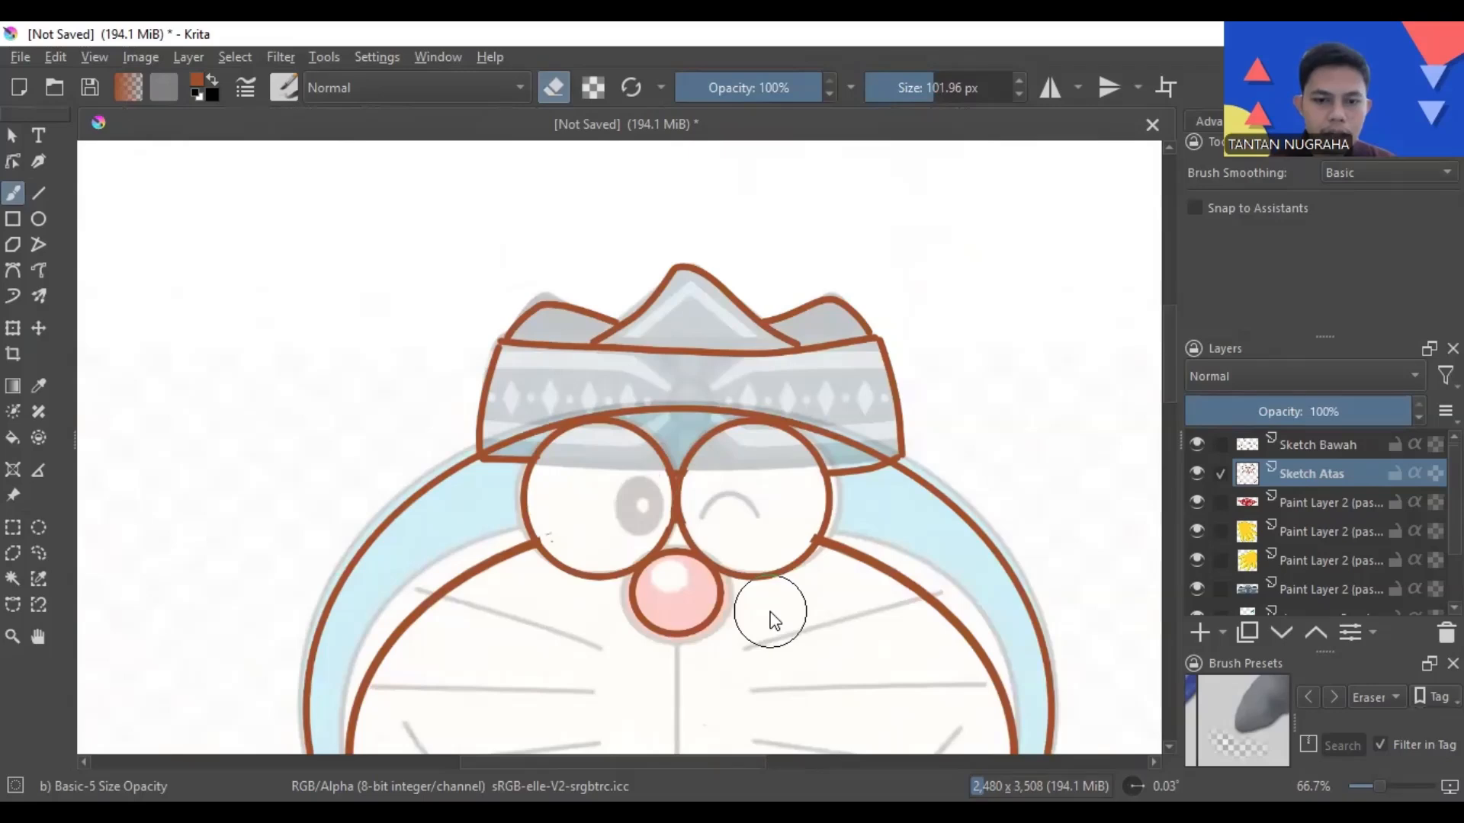
scroll(770, 617, "down", 2)
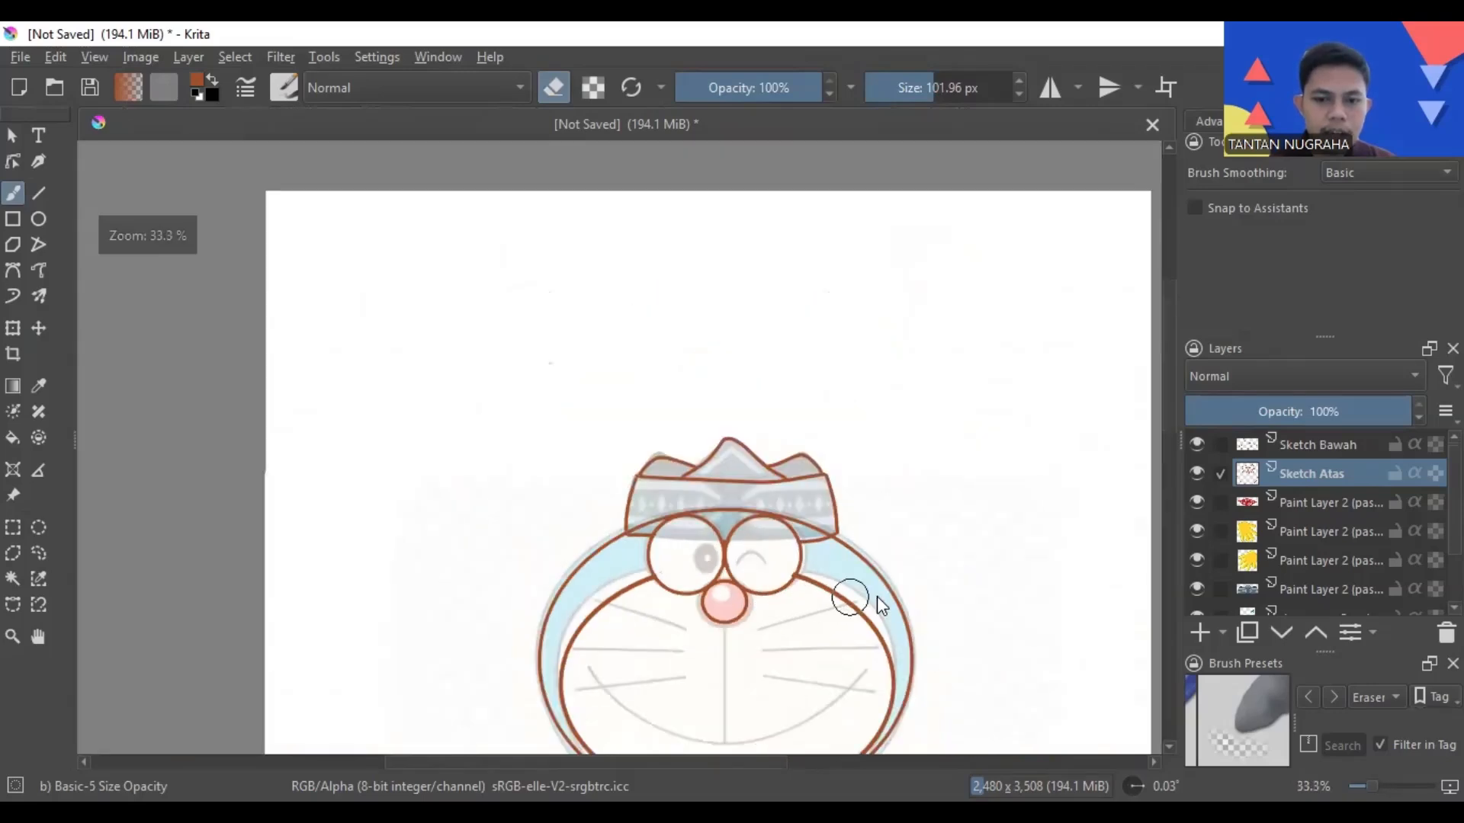
- Set the eraser size to 21.35 px and erase the head and face outline segments crossing the collar on the "Sketch Atas" layer
scroll(885, 571, "down", 1)
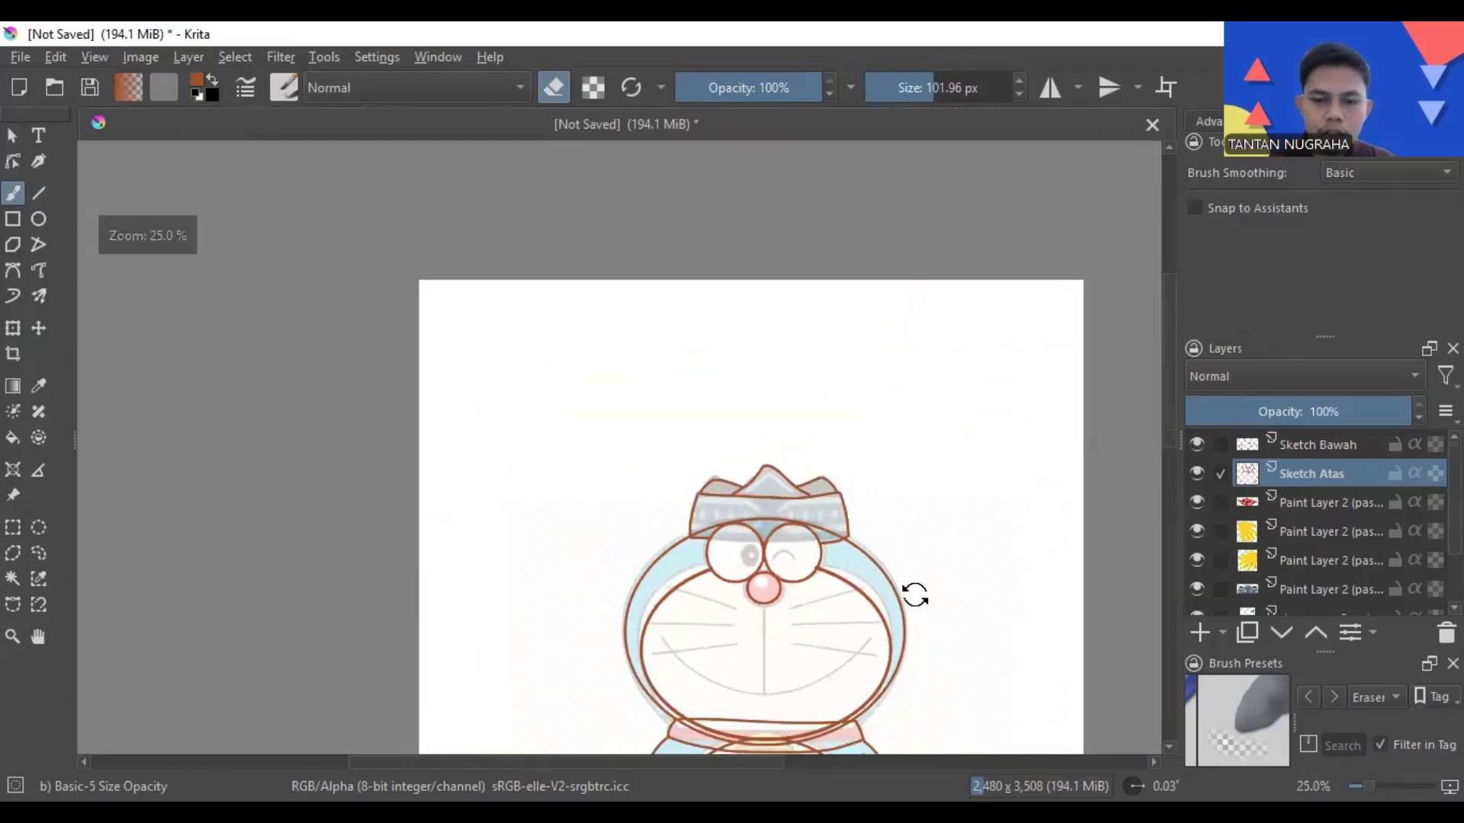
left_click_drag(889, 473, 888, 584)
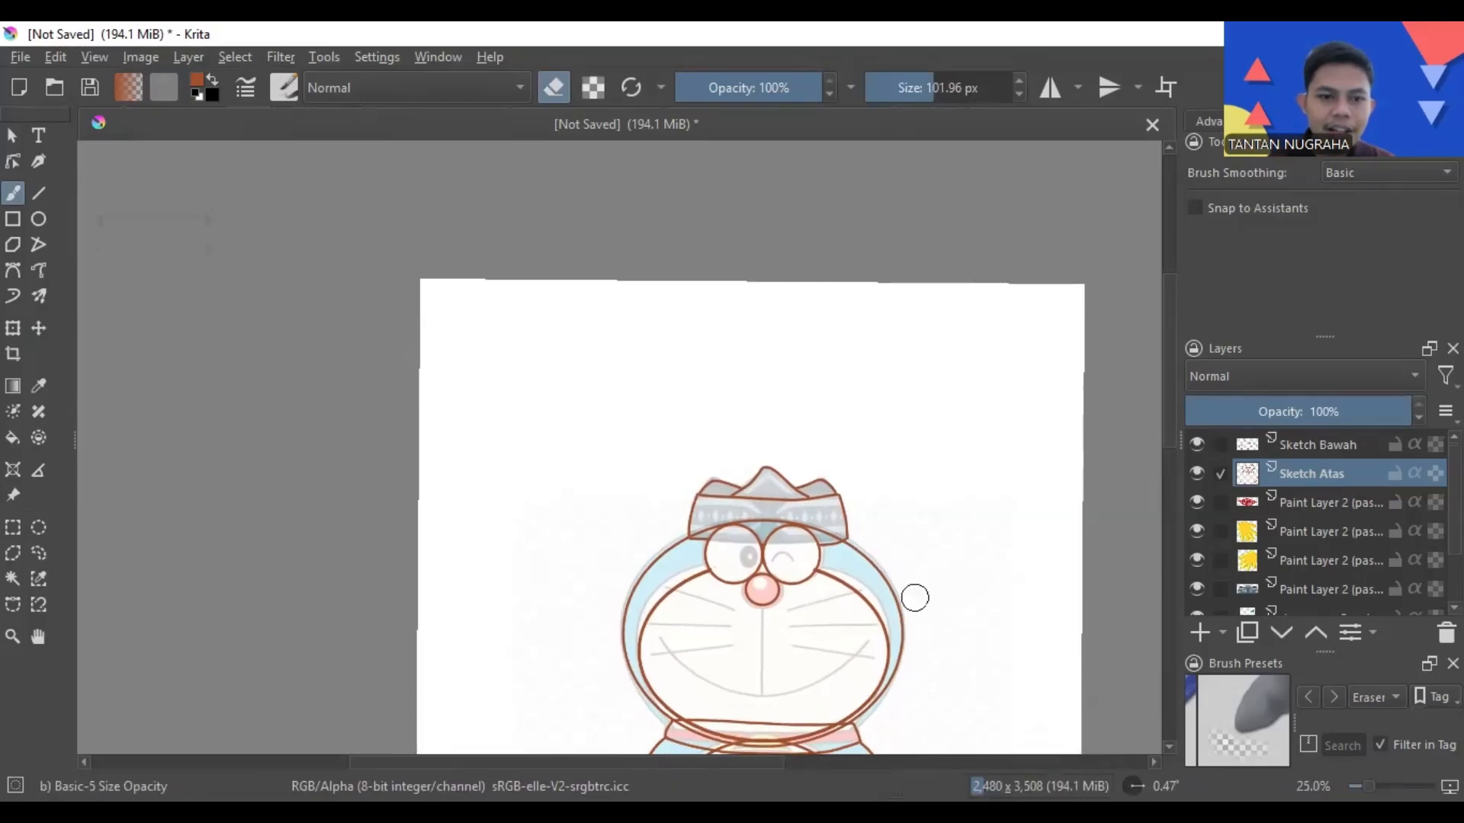
scroll(759, 512, "down", 1)
scroll(836, 589, "up", 1)
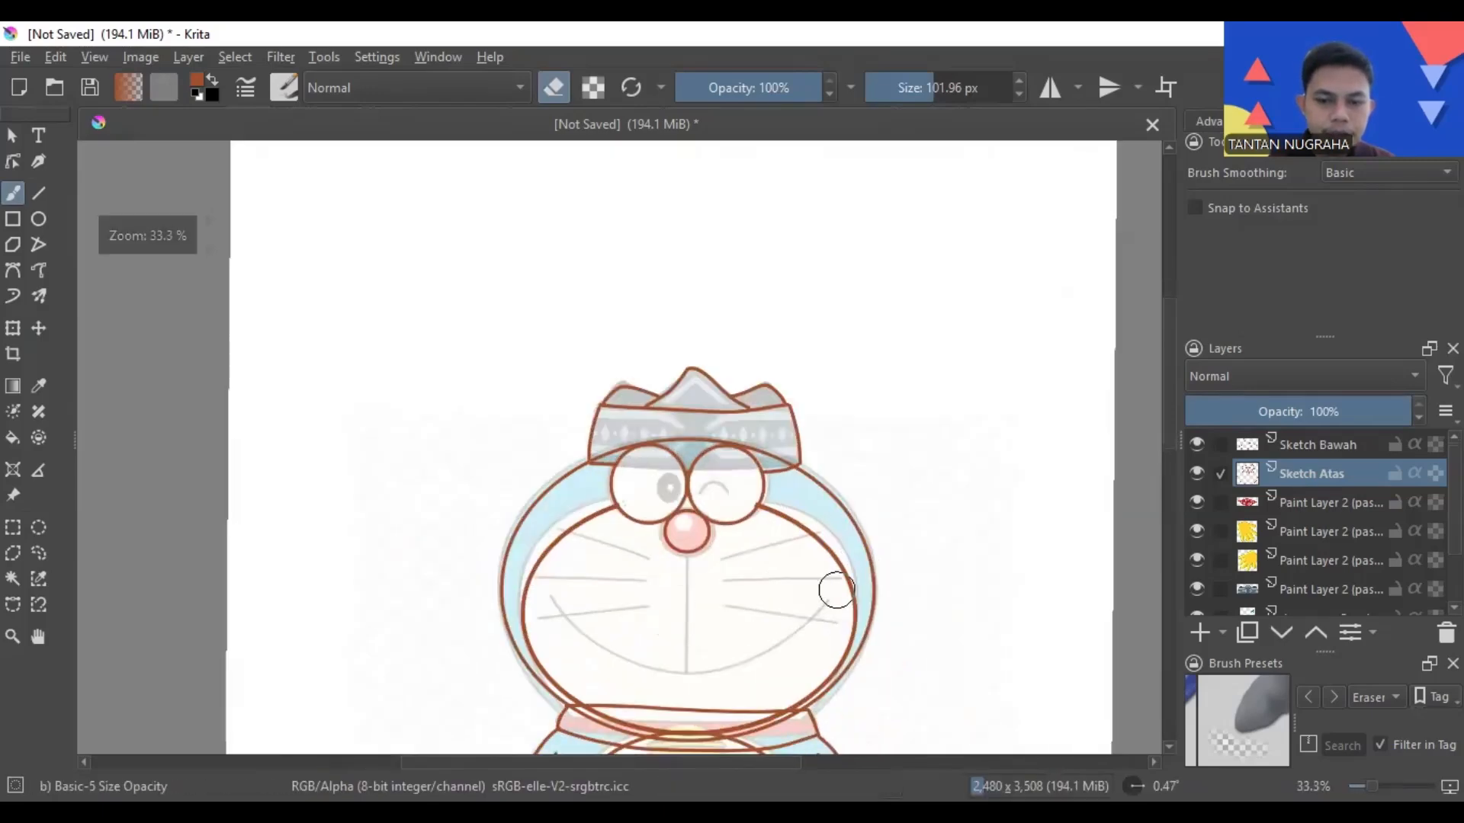
scroll(837, 589, "up", 2)
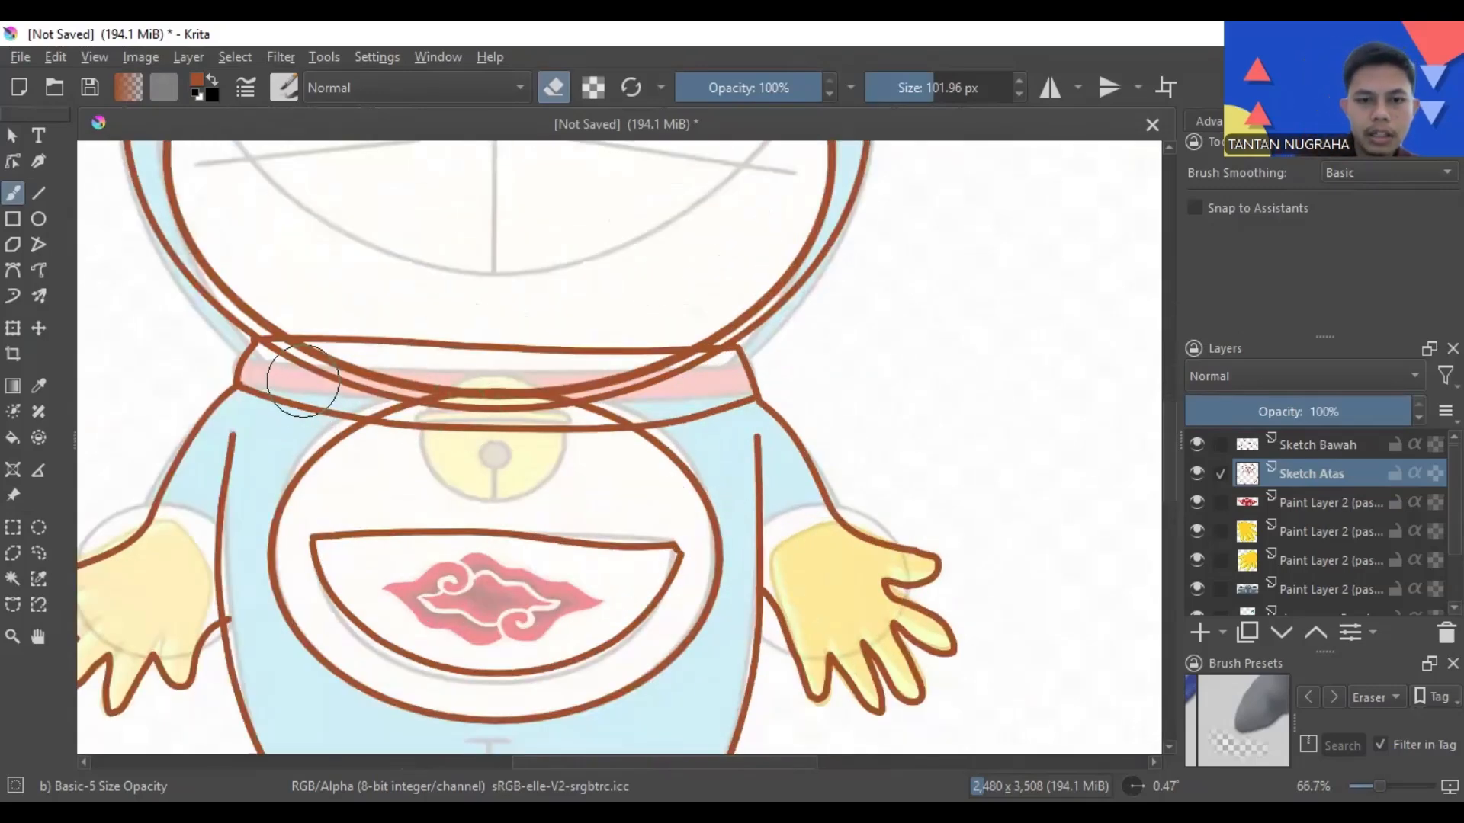
scroll(302, 387, "up", 2)
left_click_drag(943, 94, 905, 90)
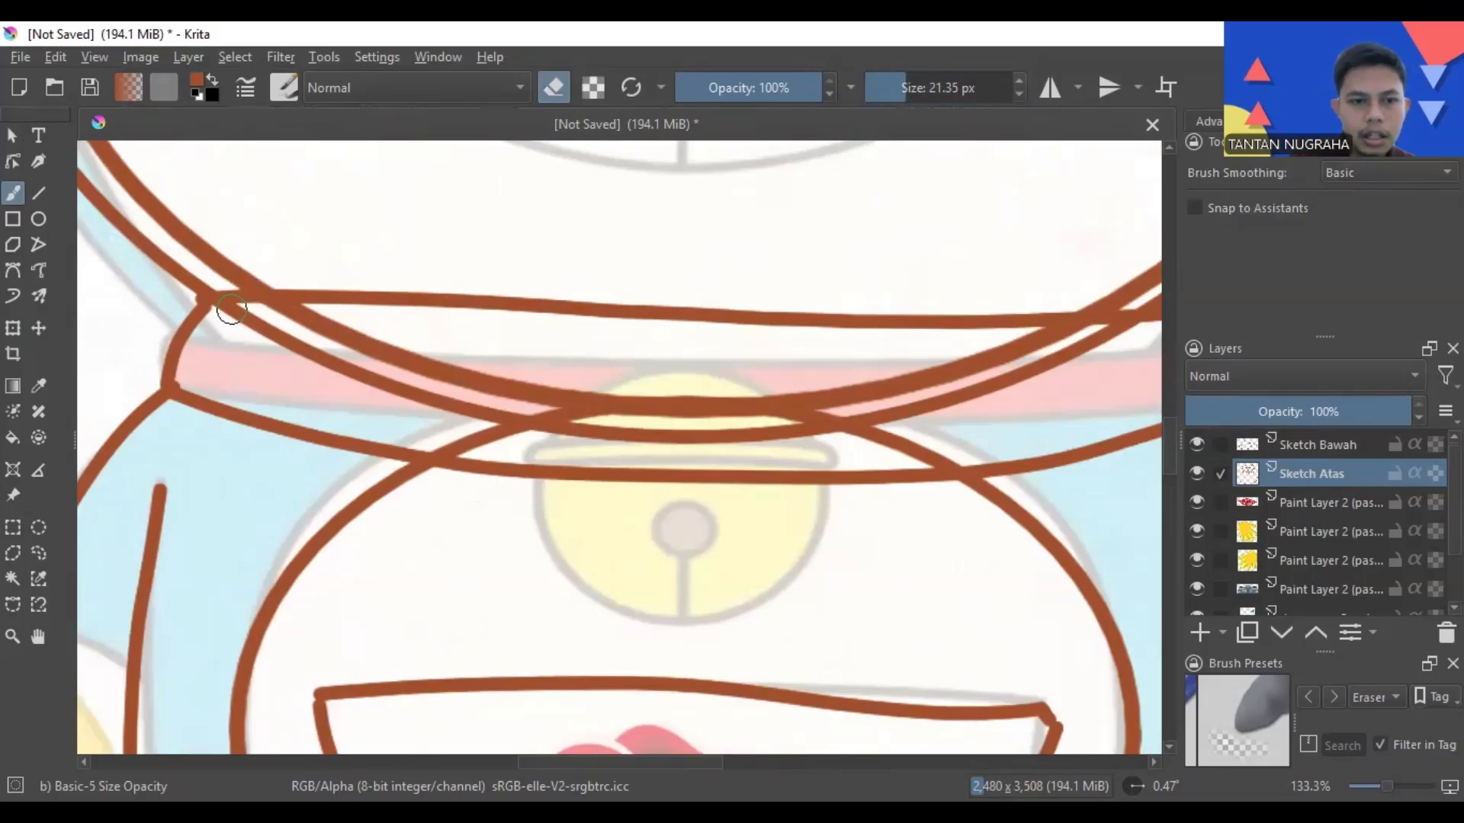
mouse_move(222, 305)
left_mouse_down()
mouse_move(299, 306)
mouse_move(261, 322)
mouse_move(293, 321)
mouse_move(286, 345)
mouse_move(369, 343)
mouse_move(401, 371)
mouse_move(564, 405)
mouse_move(707, 409)
mouse_move(602, 433)
mouse_move(445, 437)
left_mouse_up()
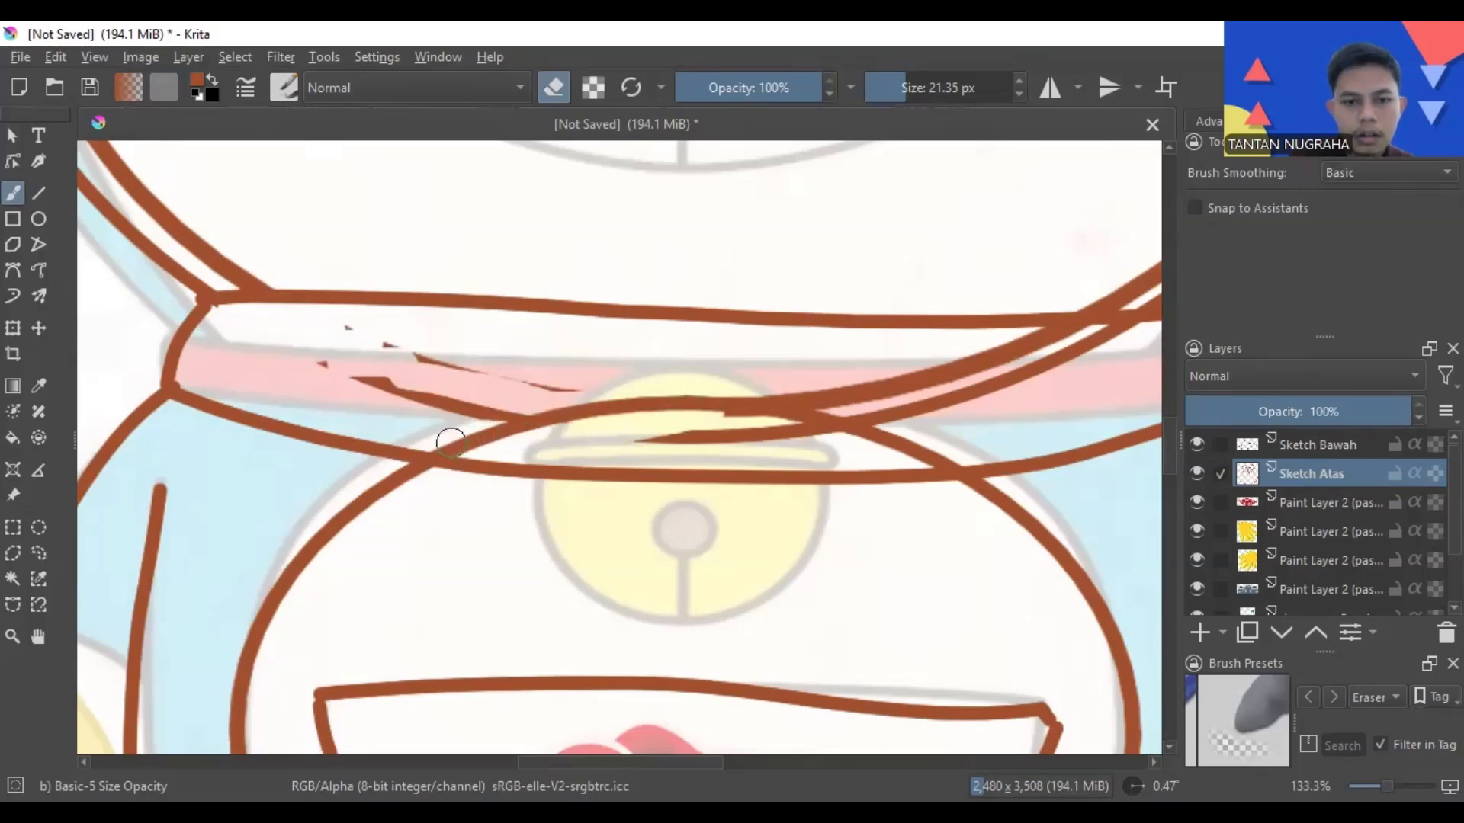
mouse_move(521, 405)
left_mouse_down()
mouse_move(331, 366)
mouse_move(517, 373)
mouse_move(395, 362)
mouse_move(346, 333)
left_mouse_up()
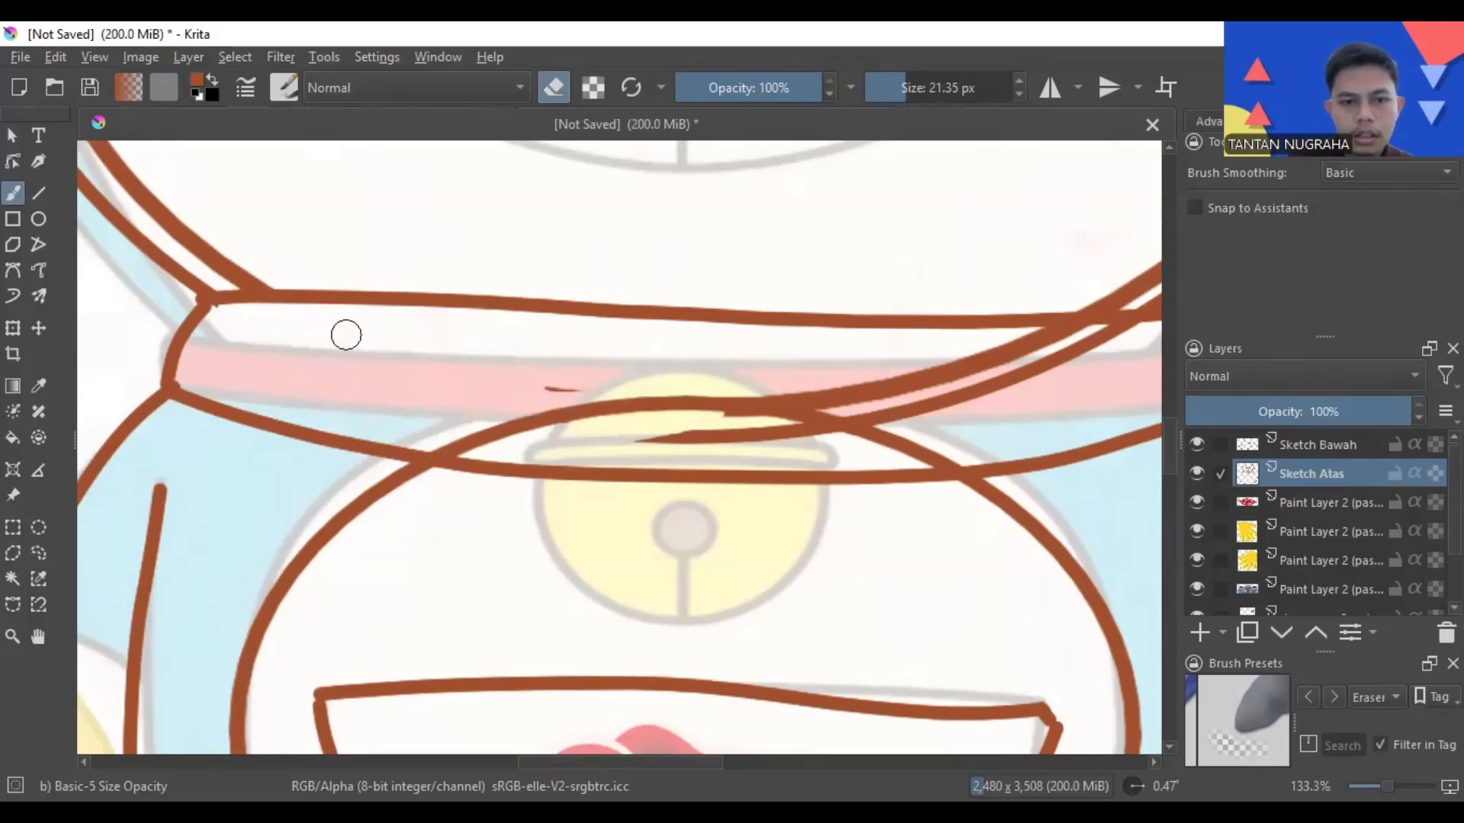
mouse_move(449, 426)
left_mouse_down()
mouse_move(750, 411)
mouse_move(666, 438)
mouse_move(924, 395)
mouse_move(758, 404)
mouse_move(903, 392)
mouse_move(938, 409)
mouse_move(921, 385)
mouse_move(1127, 327)
mouse_move(1032, 372)
mouse_move(1081, 351)
left_mouse_up()
scroll(711, 478, "down", 2)
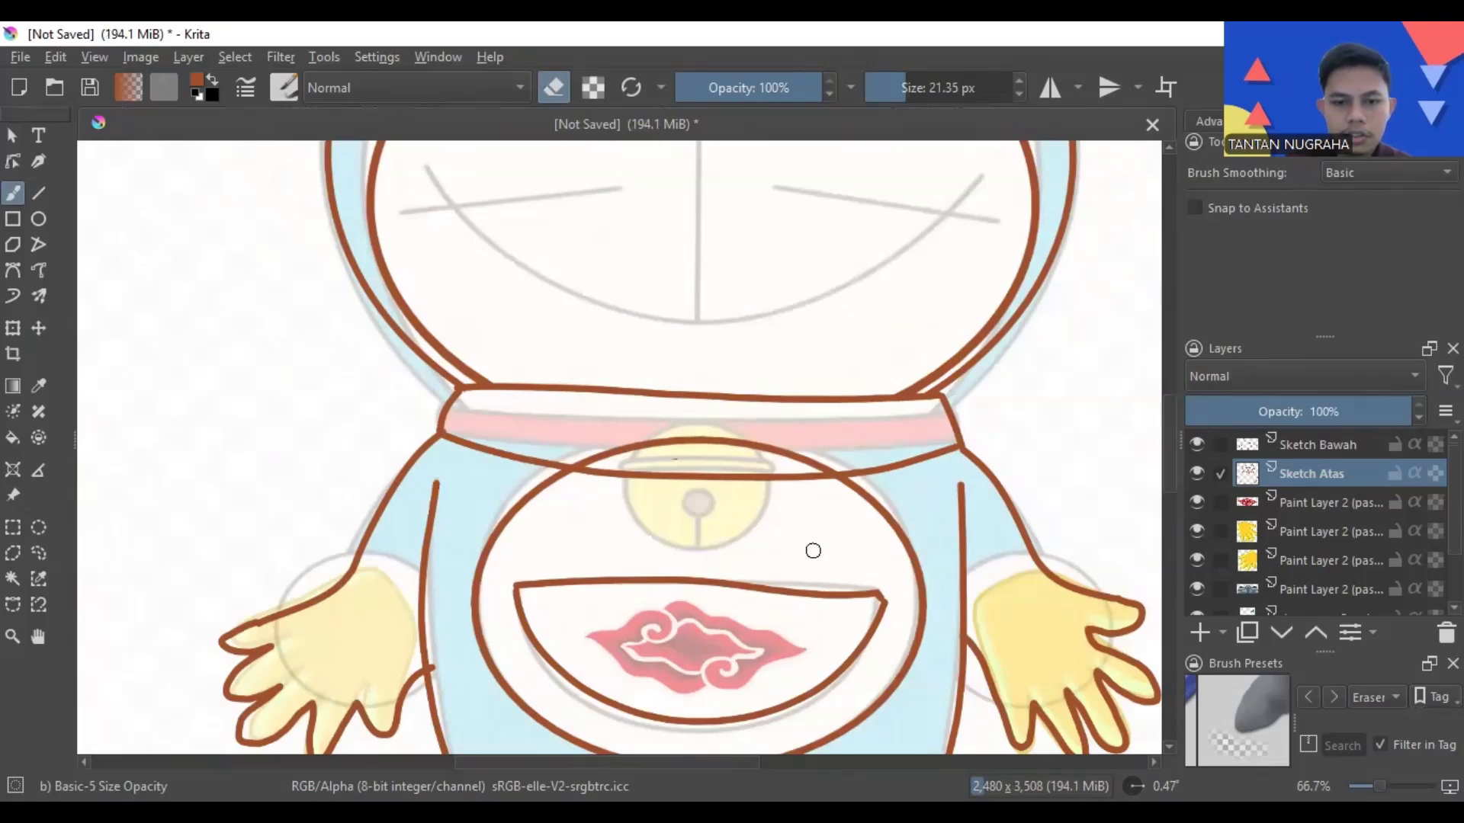
- On the "Sketch Bawah" layer, erase the upper arc of the belly circle that crosses the collar
left_click(1296, 446)
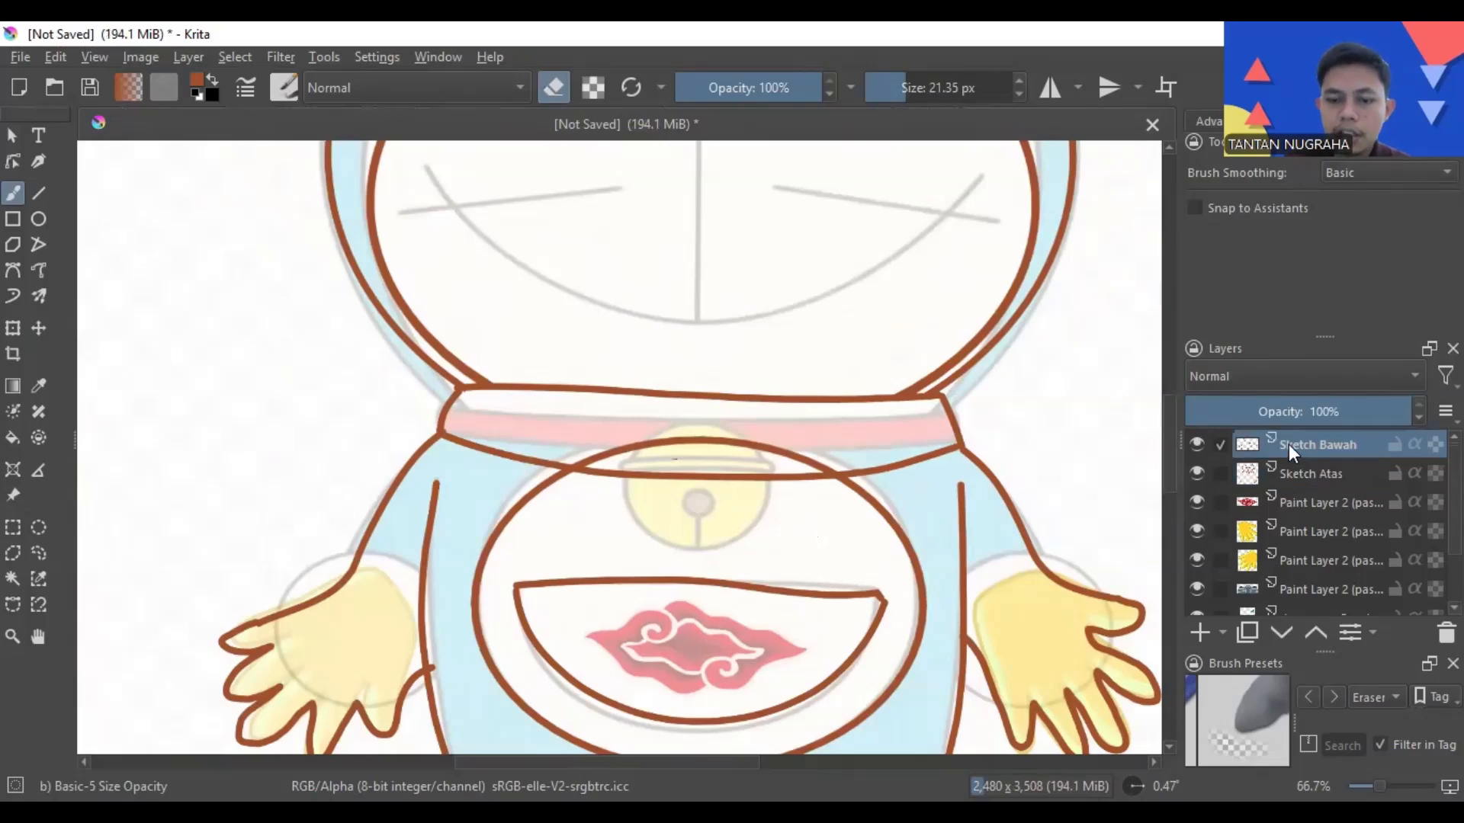
scroll(591, 456, "up", 2)
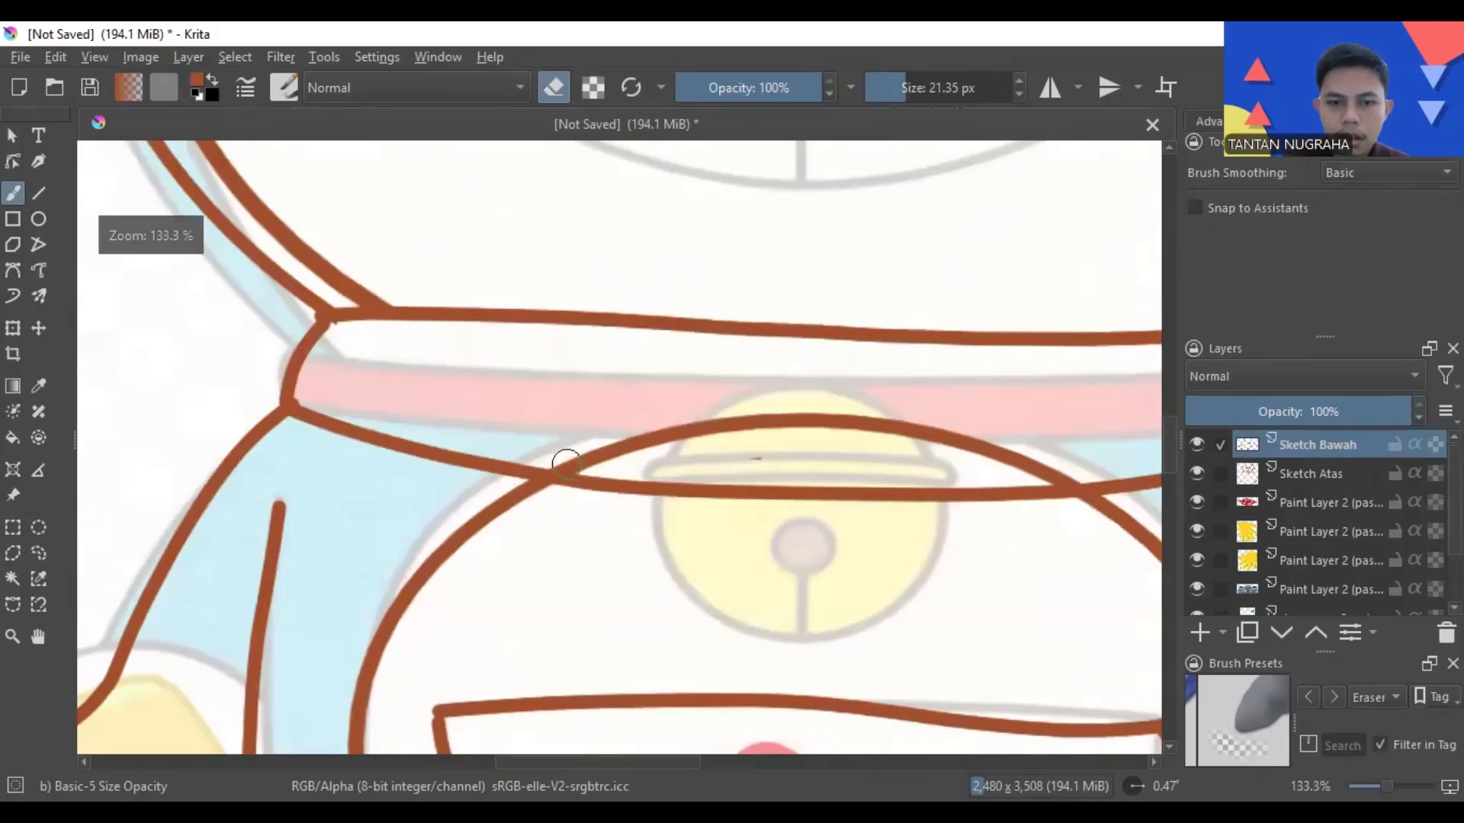
mouse_move(617, 456)
left_mouse_down()
mouse_move(558, 452)
mouse_move(613, 451)
left_mouse_up()
mouse_move(1050, 471)
left_mouse_down()
mouse_move(1092, 467)
mouse_move(851, 428)
mouse_move(617, 434)
left_mouse_up()
scroll(766, 448, "down", 6)
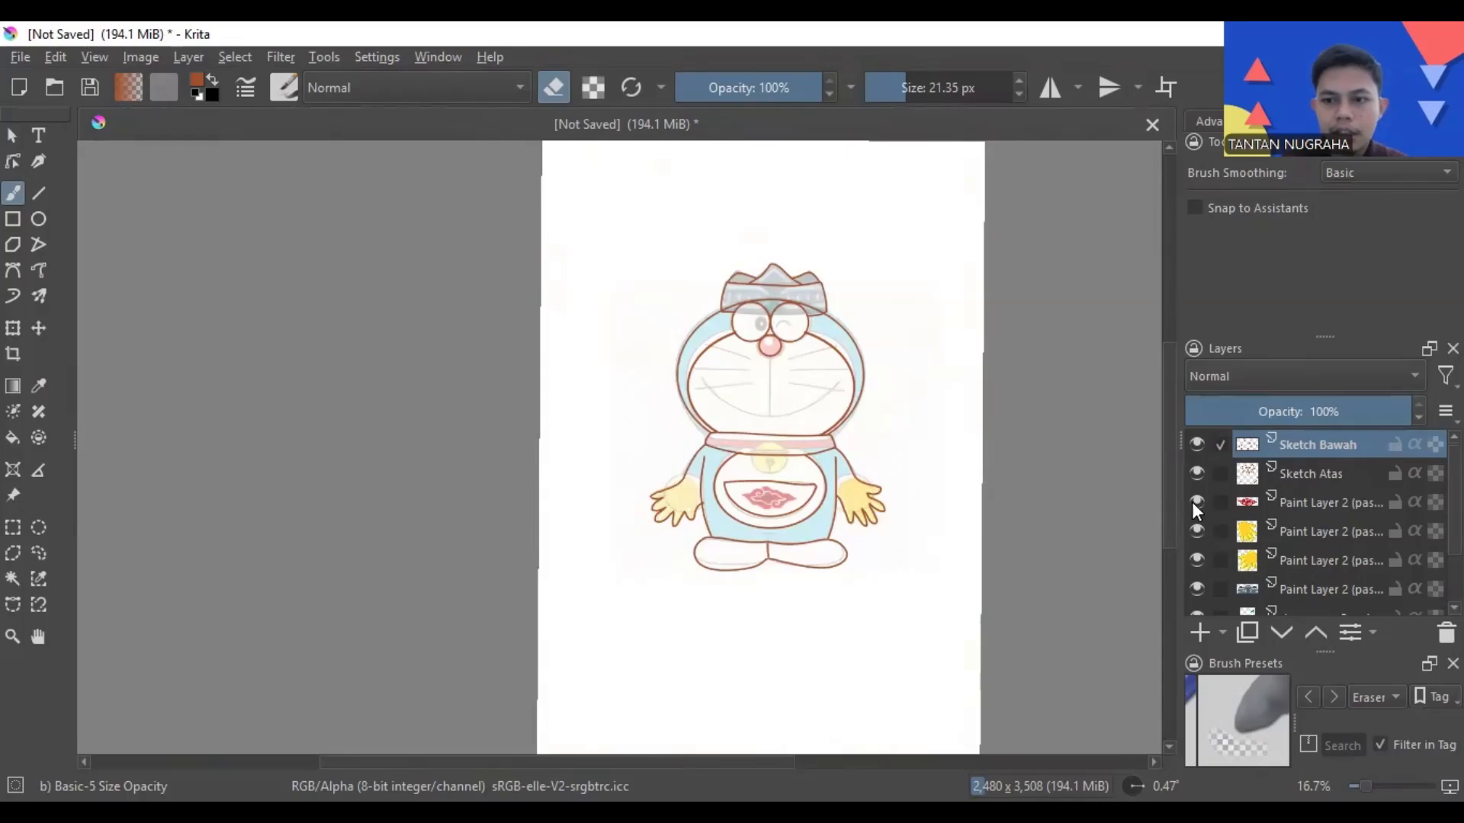
- Hide the four pasted Paint Layer 2 layers and the Doraemon reference image layer beneath the sketch layers
left_click(1197, 502)
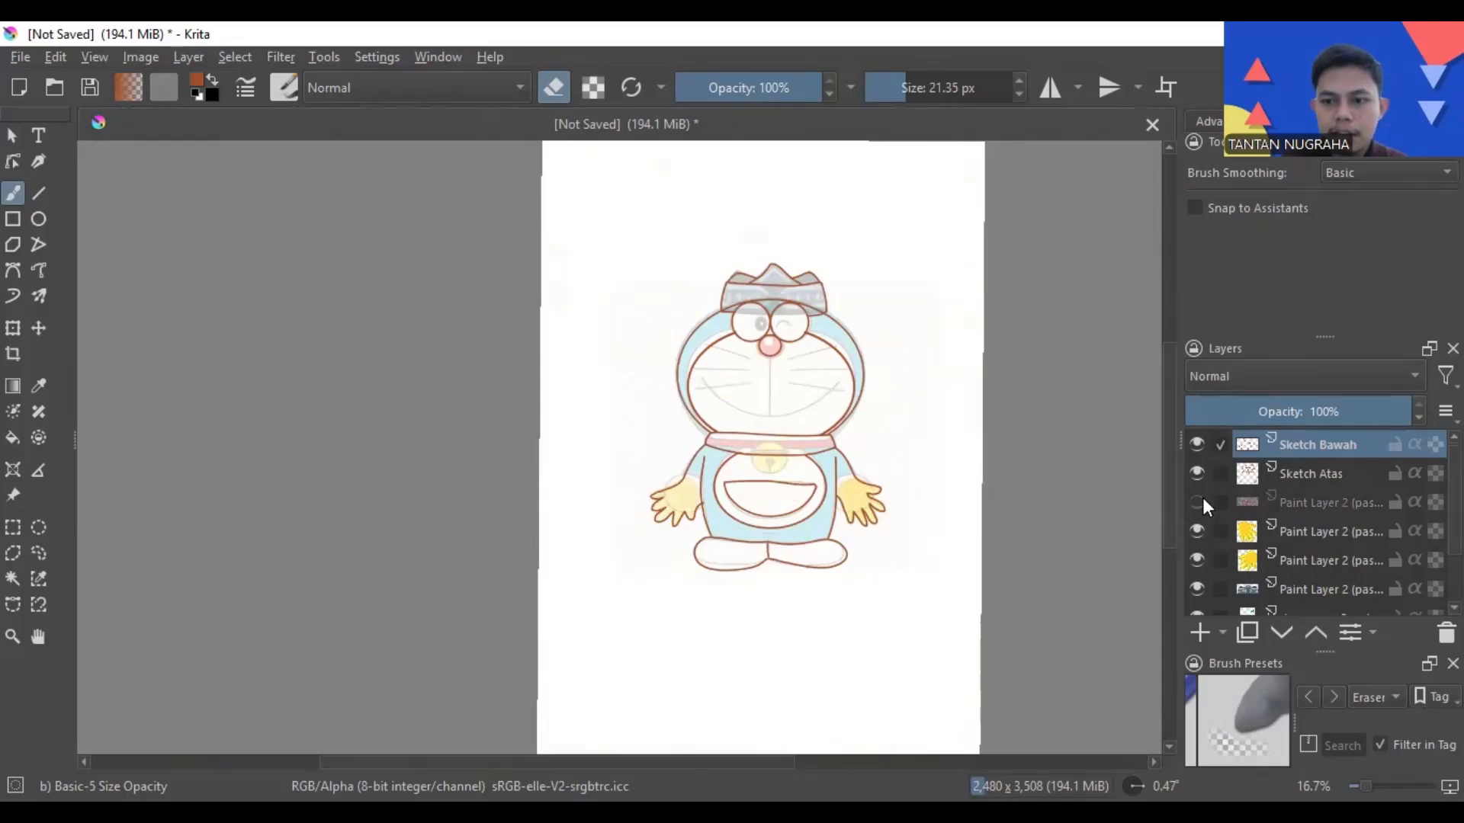
left_click(1197, 531)
left_click(1195, 562)
left_click(1196, 587)
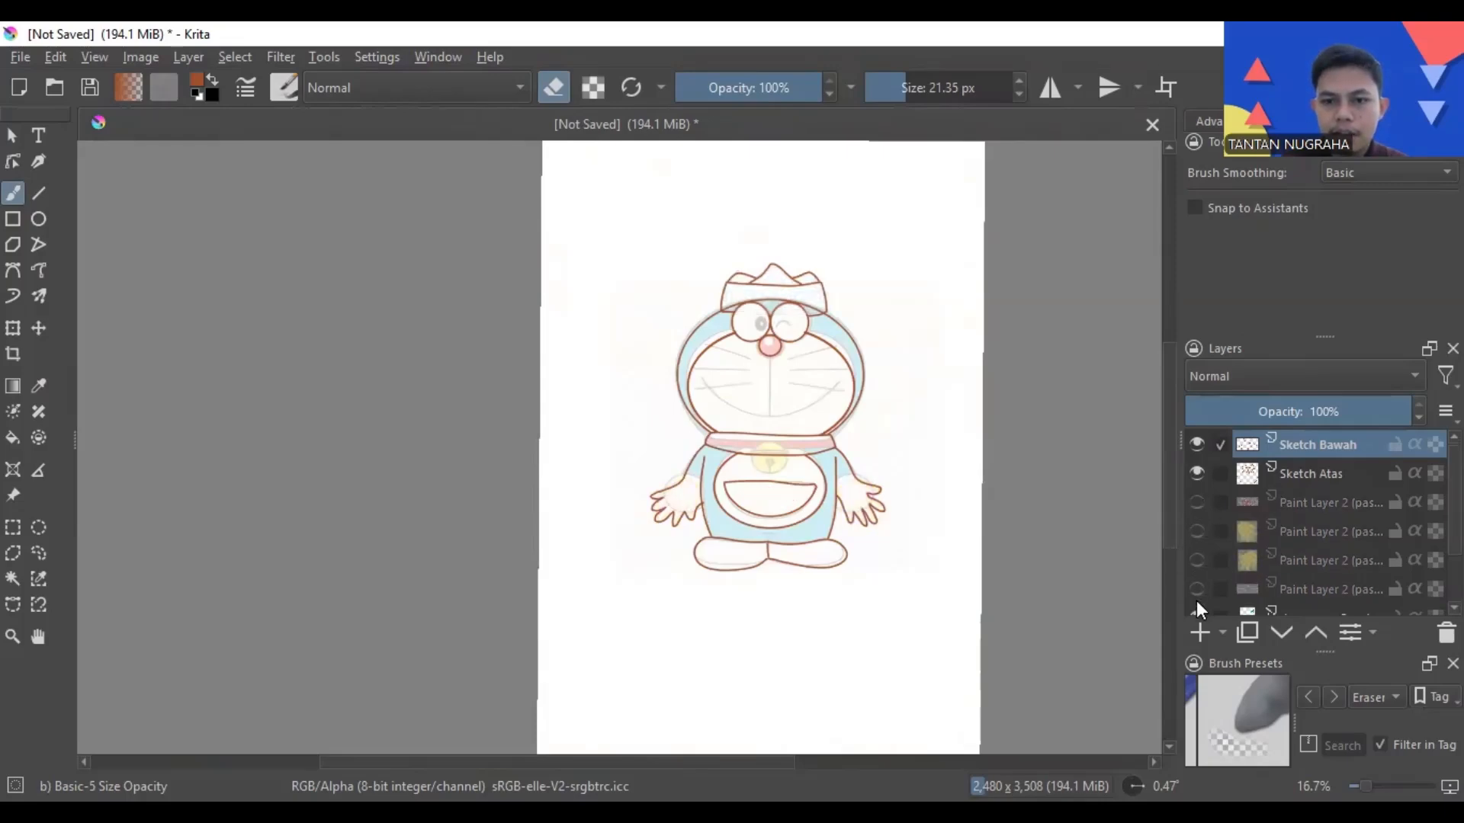
scroll(1196, 588, "down", 2)
left_click(1195, 571)
left_click(1194, 544)
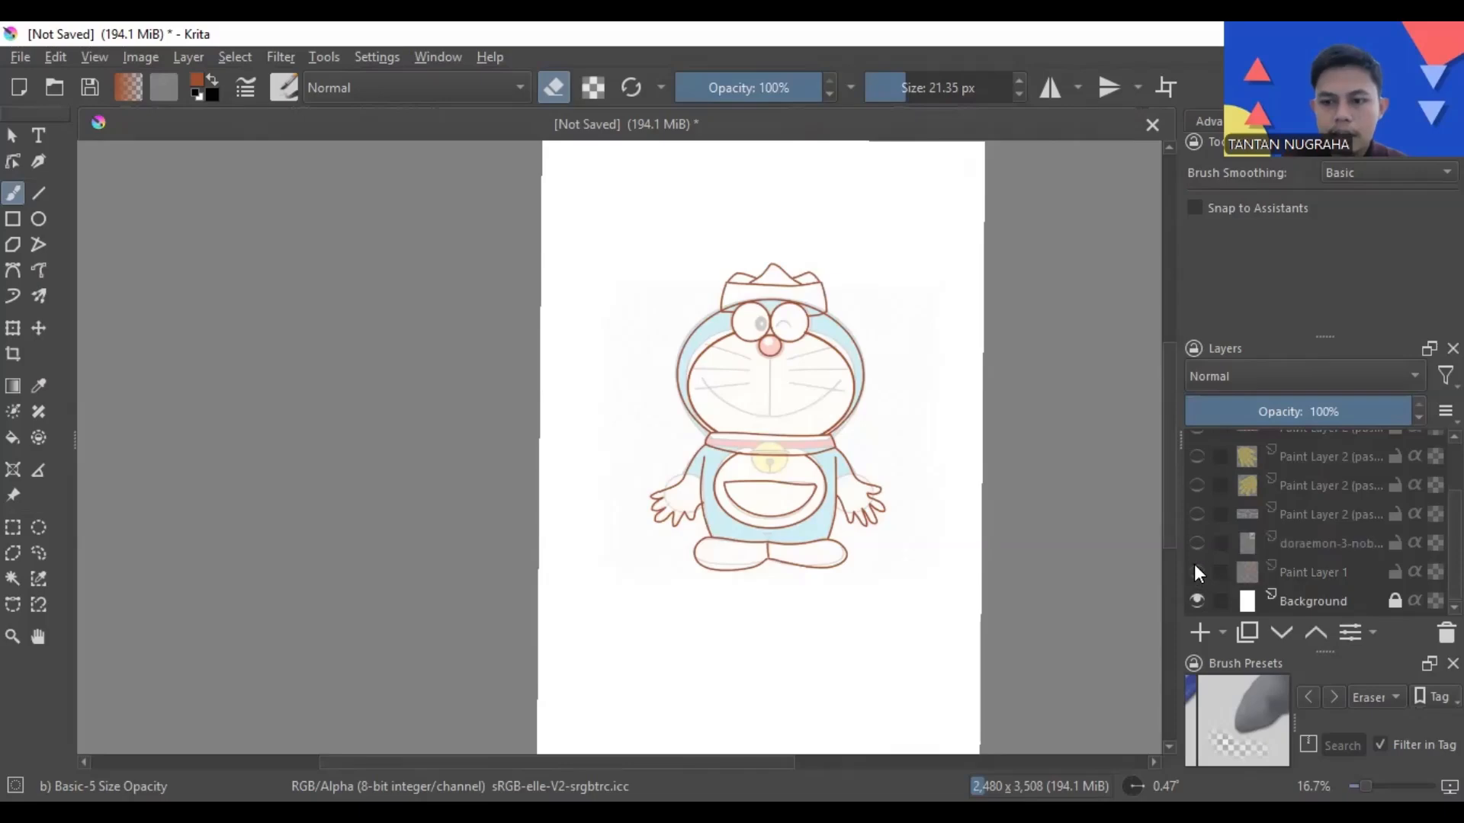
scroll(821, 435, "up", 1)
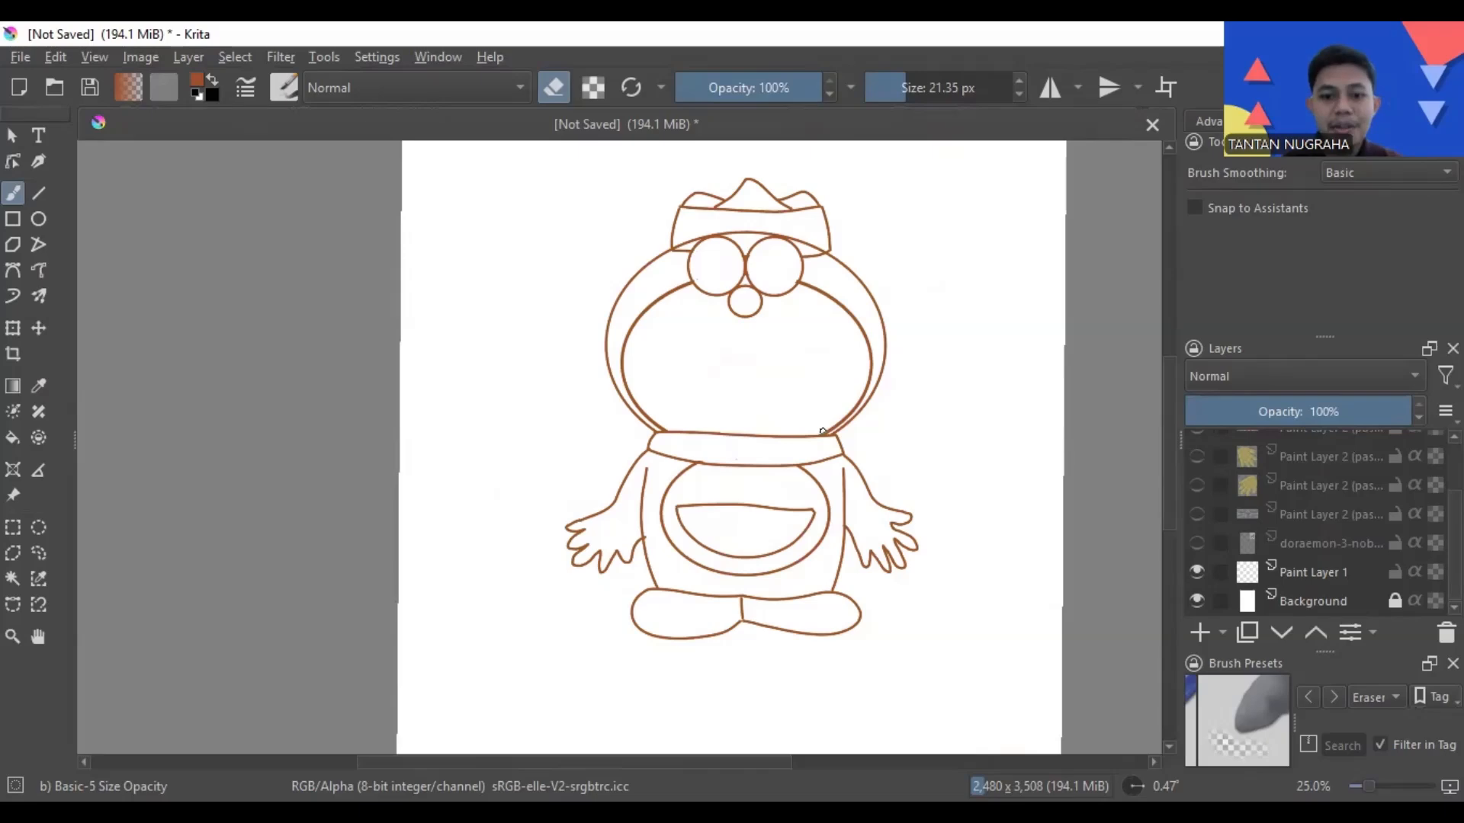
- Save the cleaned Doraemon outline drawing as a file
left_click(18, 57)
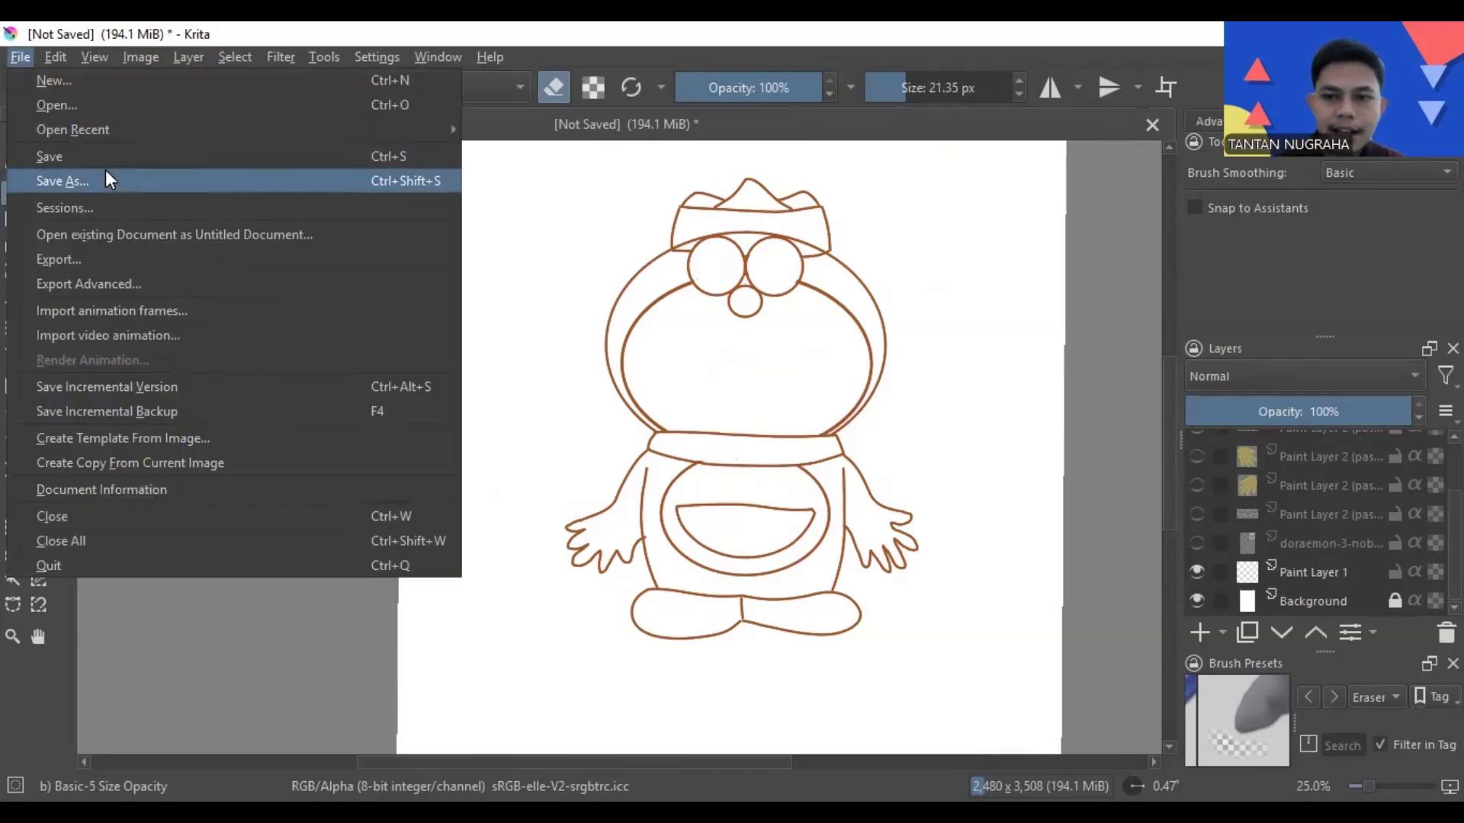